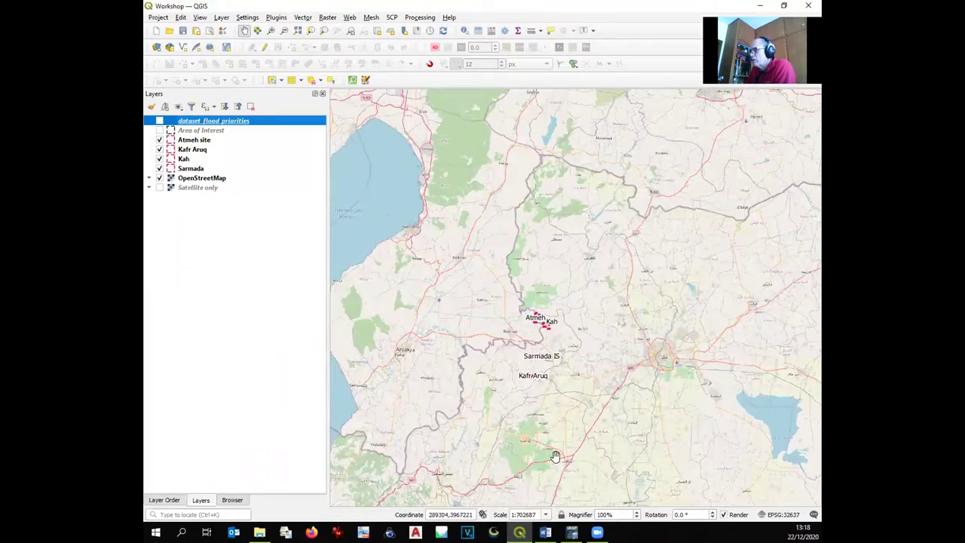
# Step: Preview the dataset_flood_priorities layer, hide it again, and show the Area of Interest layer
pyautogui.scroll(1, 541, 367)
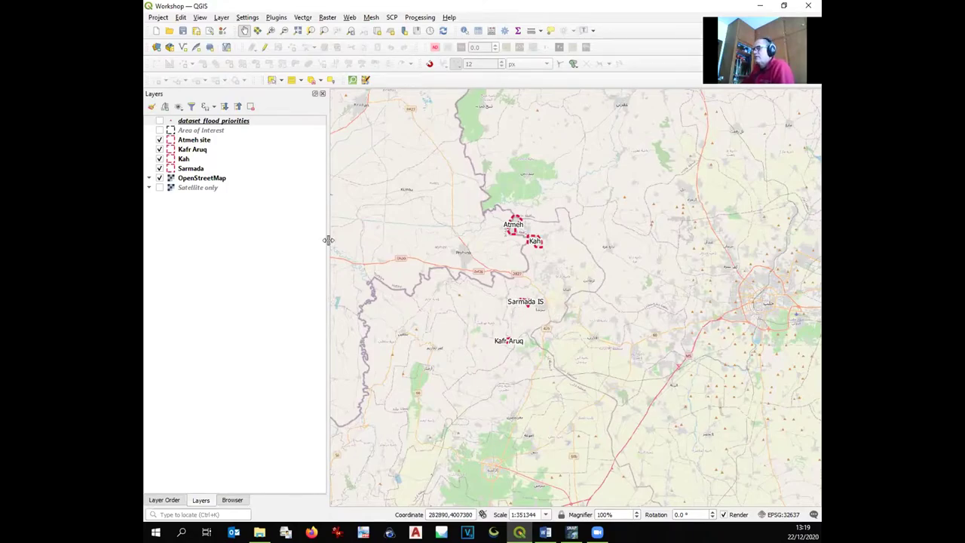
pyautogui.click(159, 120)
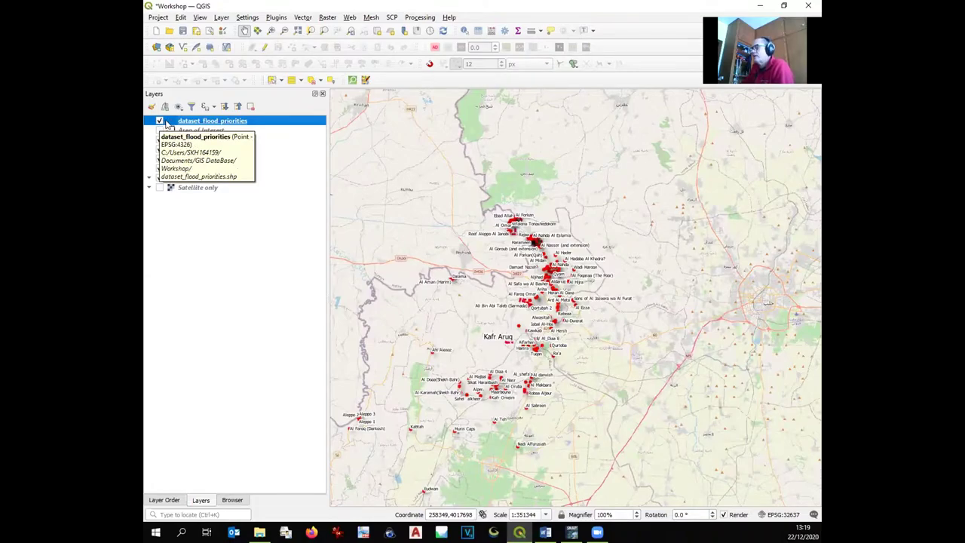
pyautogui.click(159, 121)
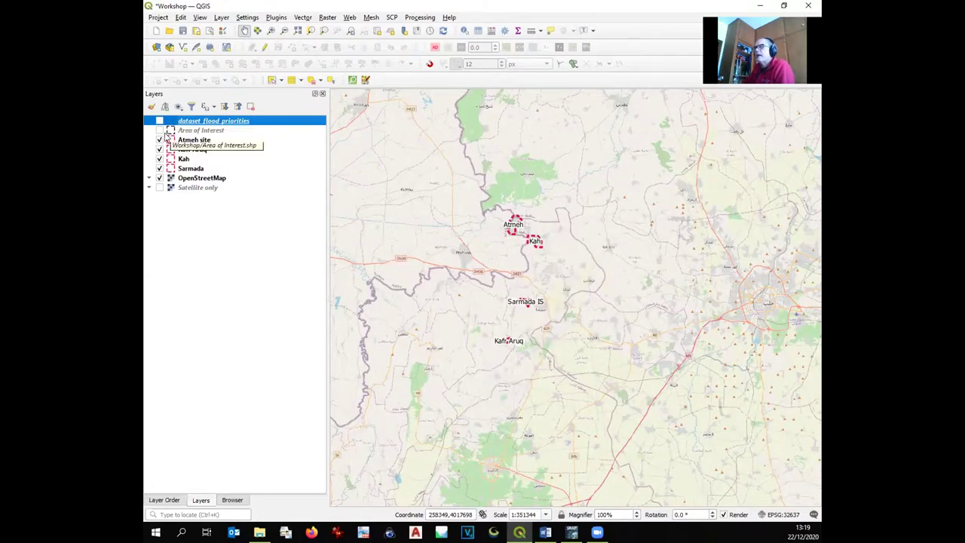
pyautogui.click(159, 131)
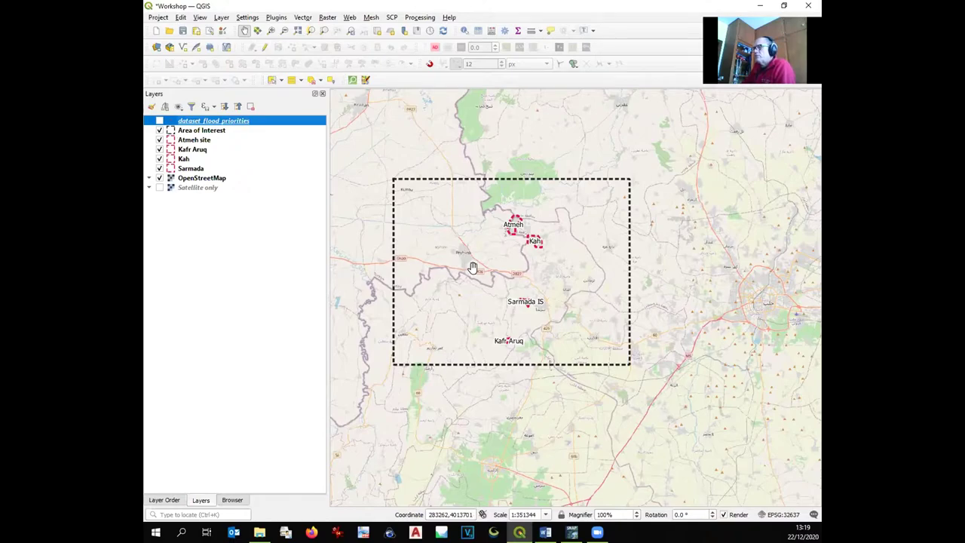
# Step: In File Explorer, open the Workshop folder inside GIS DataBase and review the Area of Interest shapefile components and Area of Interest.zip
pyautogui.click(260, 532)
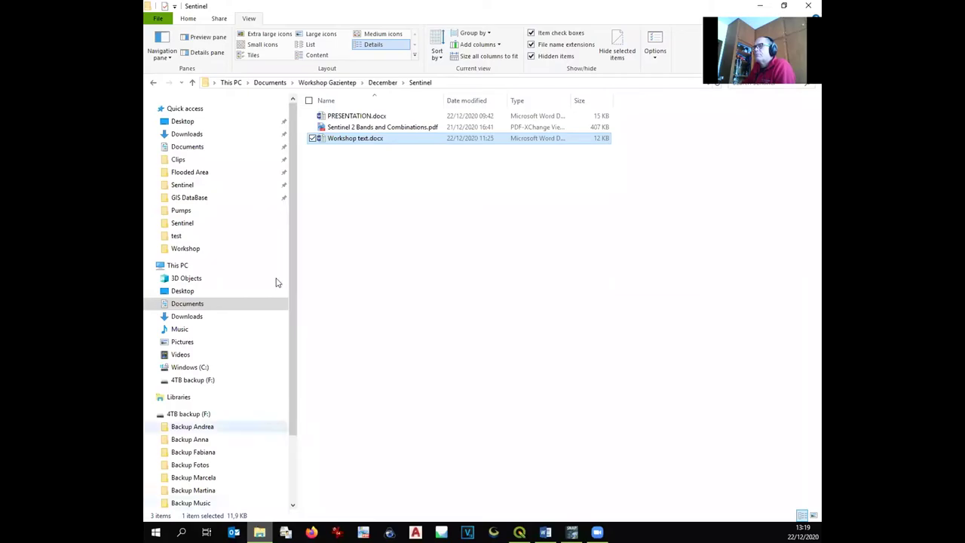
pyautogui.click(256, 198)
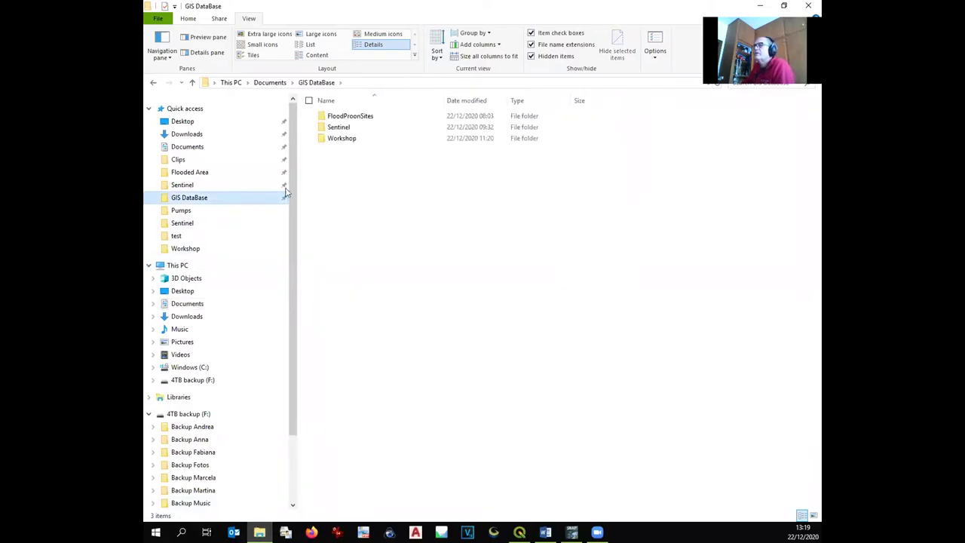
pyautogui.doubleClick(362, 141)
pyautogui.click(360, 128)
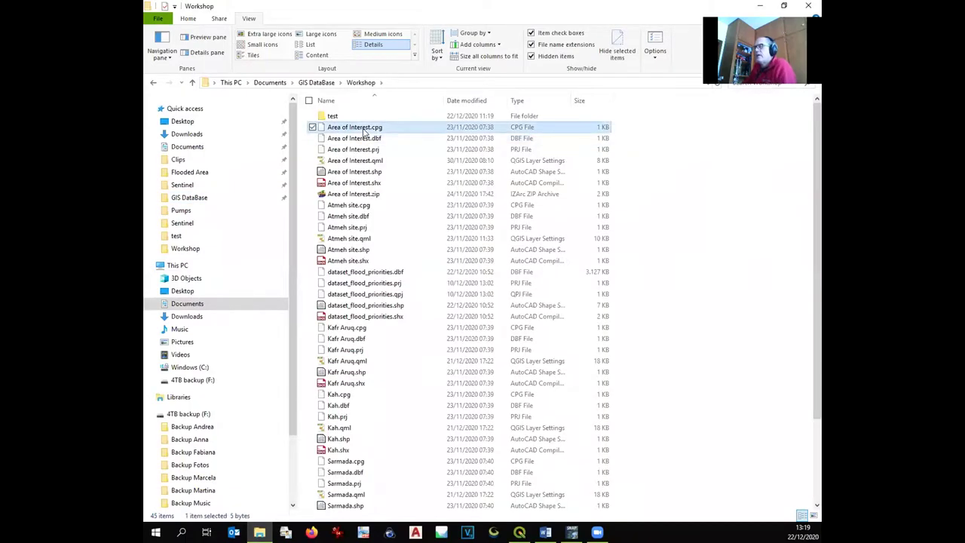
pyautogui.keyDown('shift'); pyautogui.click(374, 183); pyautogui.keyUp('shift')
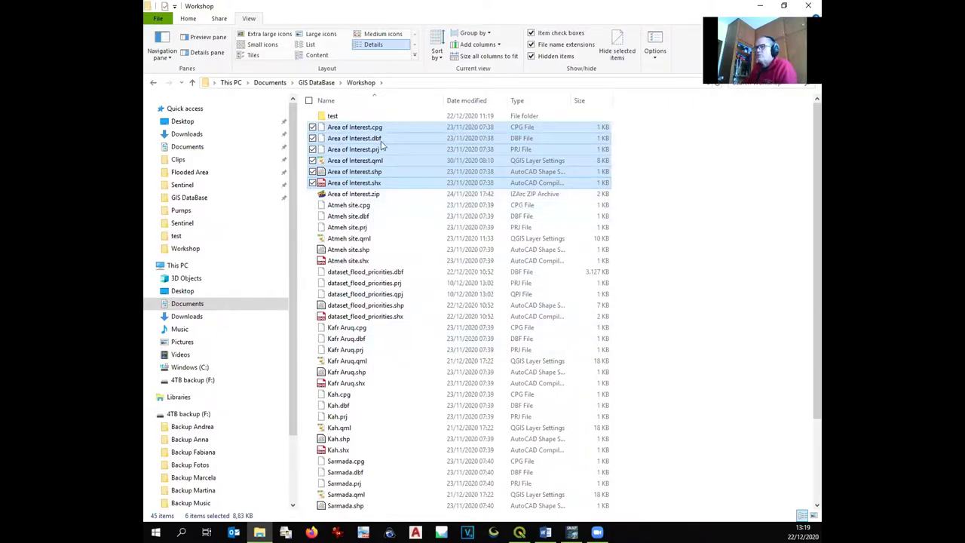
pyautogui.click(362, 194)
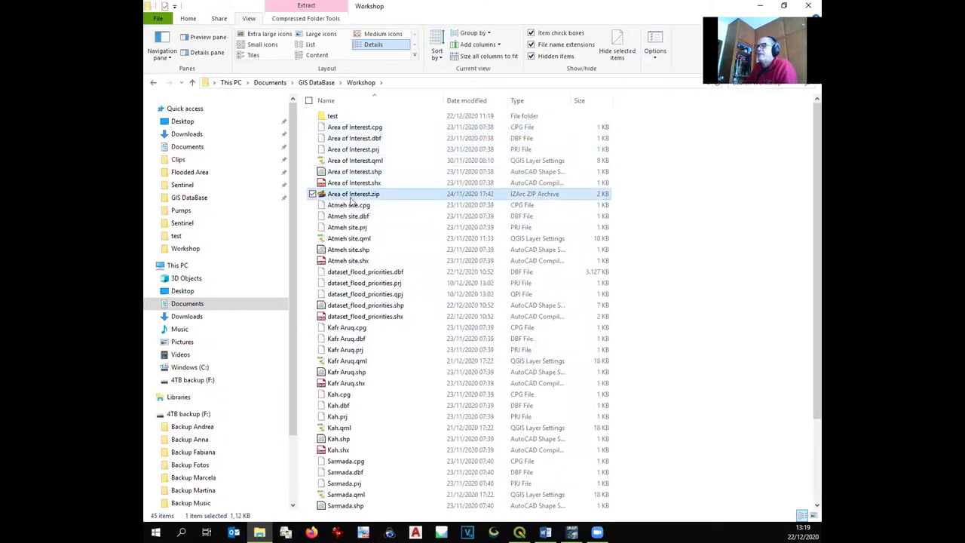
# Step: Switch to Firefox, load earthexplorer.usgs.gov and close the WhatsApp Web page
pyautogui.click(572, 532)
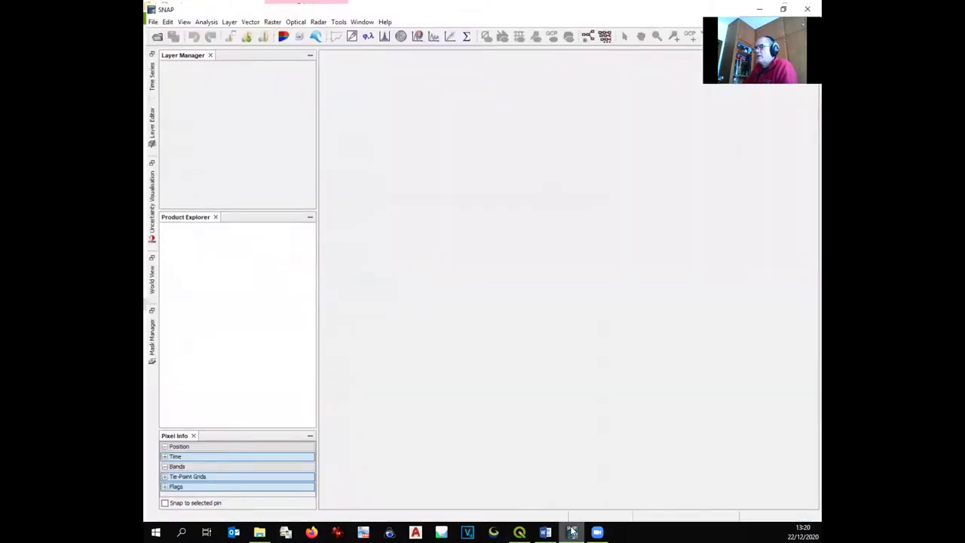
pyautogui.click(313, 532)
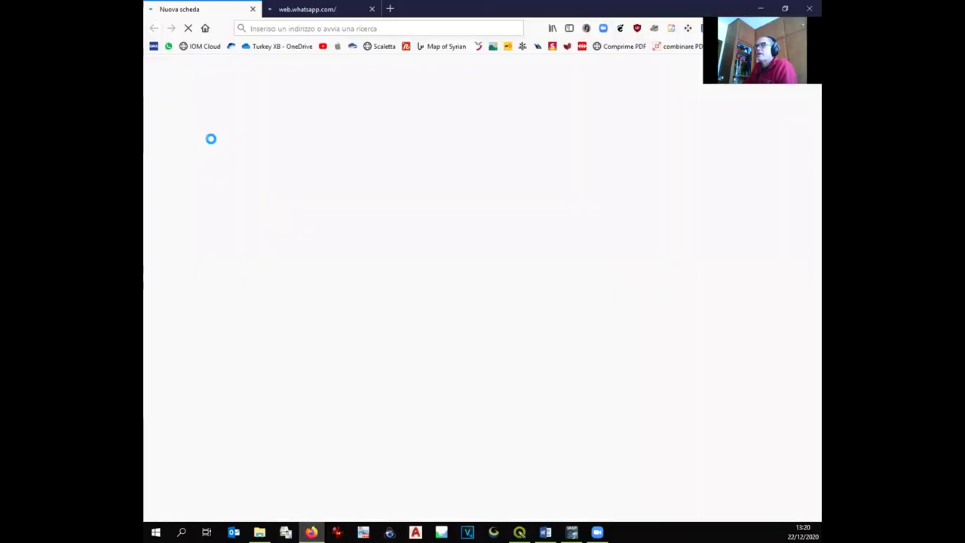
pyautogui.click(341, 28)
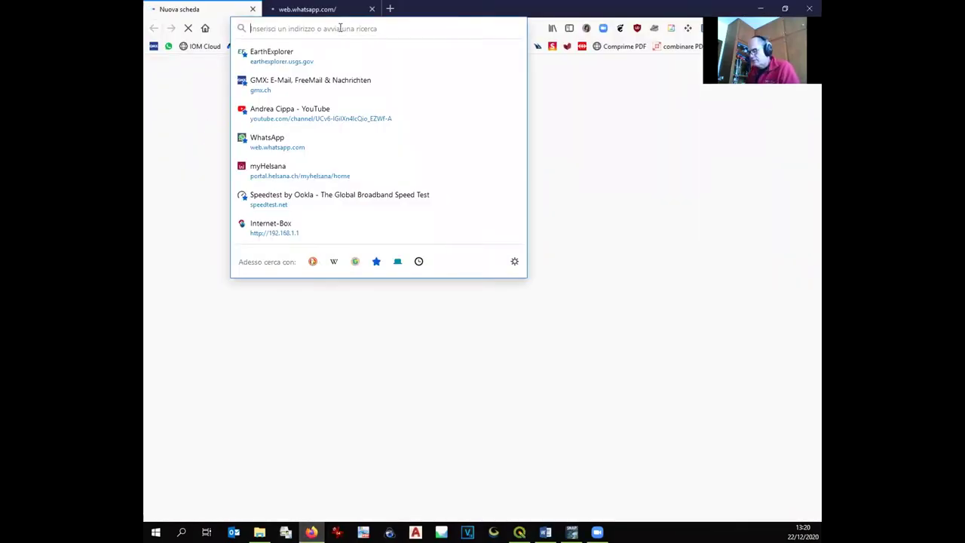
pyautogui.write('ea')
pyautogui.press('Return')
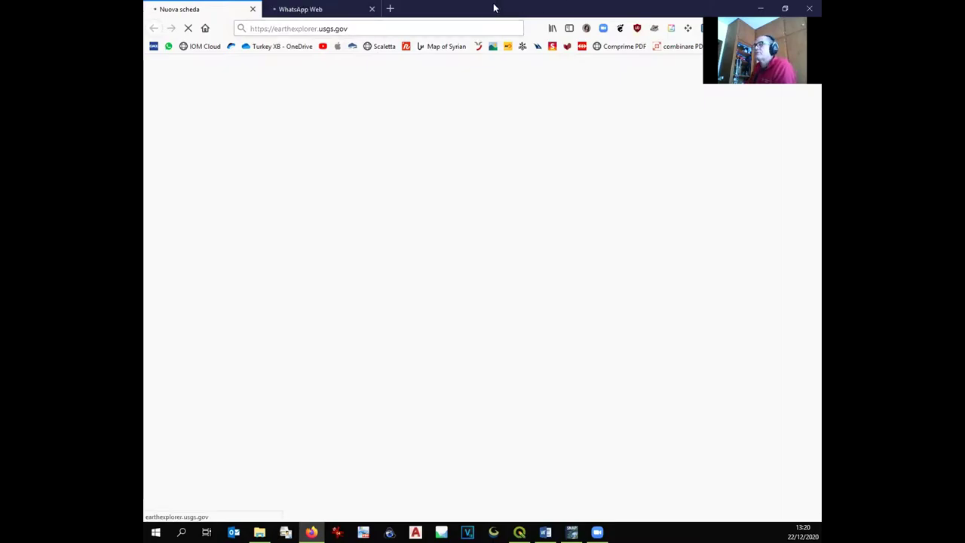
pyautogui.click(371, 9)
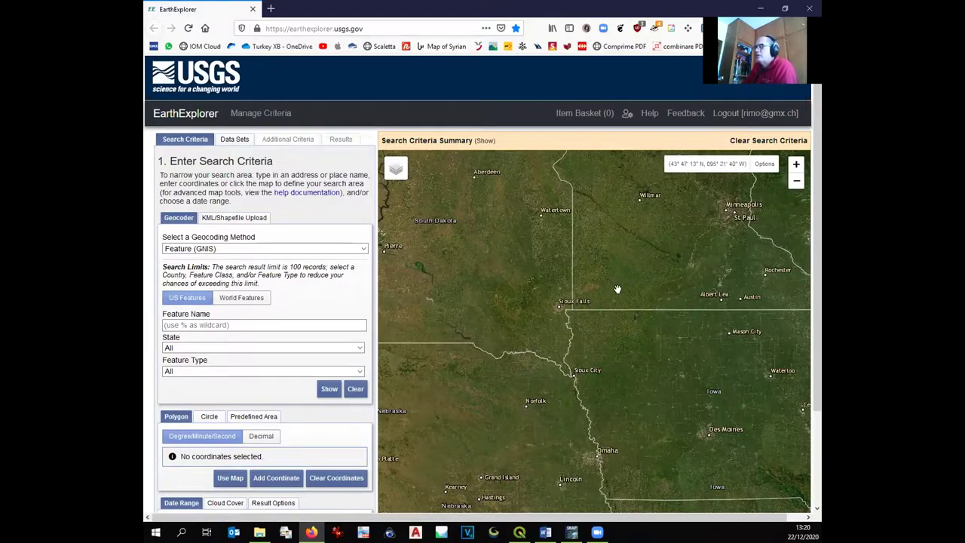
# Step: Examine the map from the United States across to Europe, the Mediterranean and the Middle East
pyautogui.scroll(-1, 616, 289)
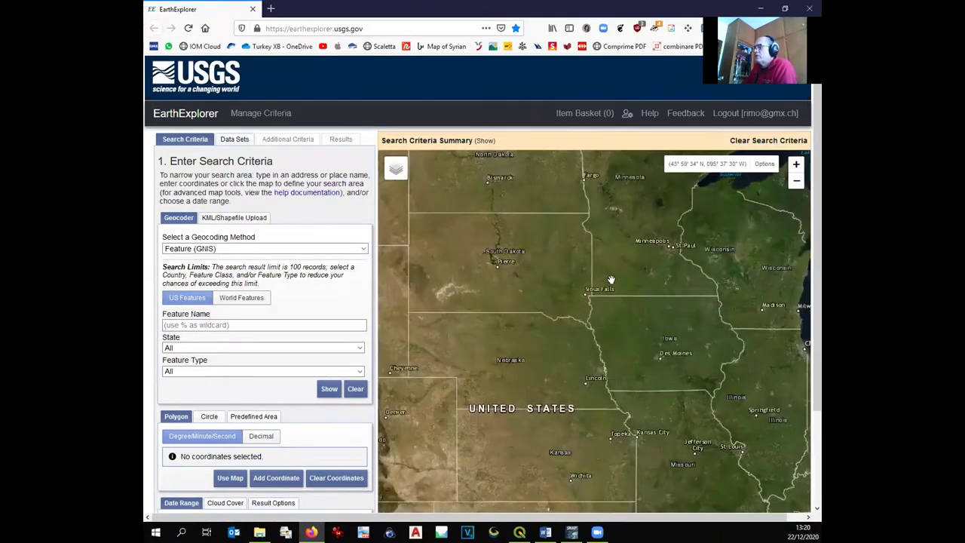
pyautogui.scroll(-2, 610, 279)
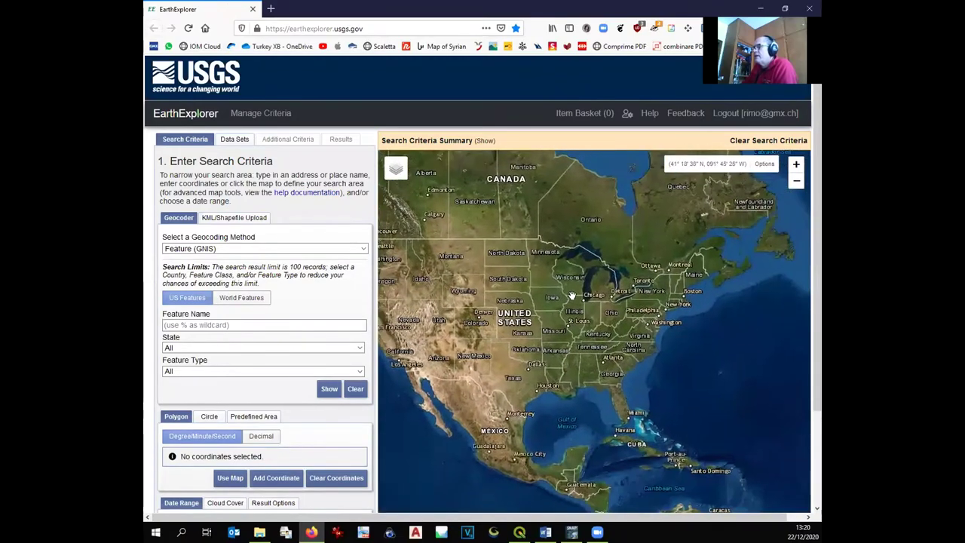
pyautogui.scroll(-1, 571, 296)
pyautogui.moveTo(558, 294); pyautogui.dragTo(480, 281)
pyautogui.moveTo(806, 290); pyautogui.dragTo(612, 298)
pyautogui.scroll(1, 612, 298)
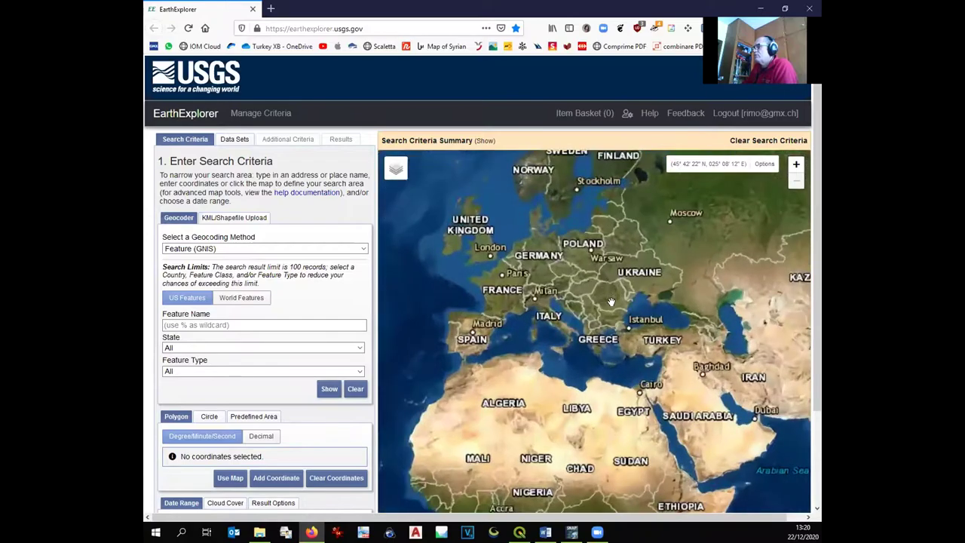
pyautogui.scroll(1, 612, 298)
pyautogui.moveTo(612, 297); pyautogui.dragTo(559, 246)
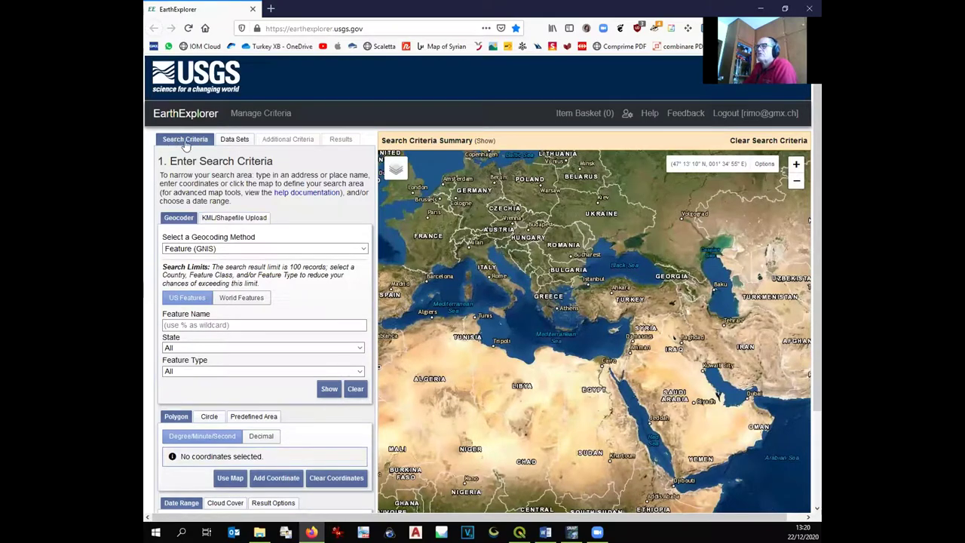
# Step: Upload Area of Interest.zip as a Shapefile to define the search polygon, and dismiss the upload confirmation
pyautogui.click(225, 219)
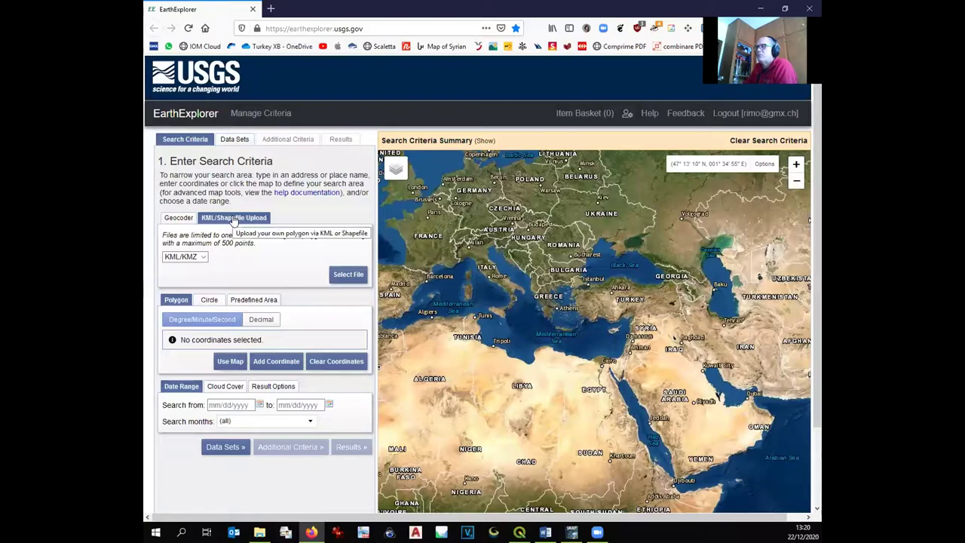
pyautogui.click(184, 257)
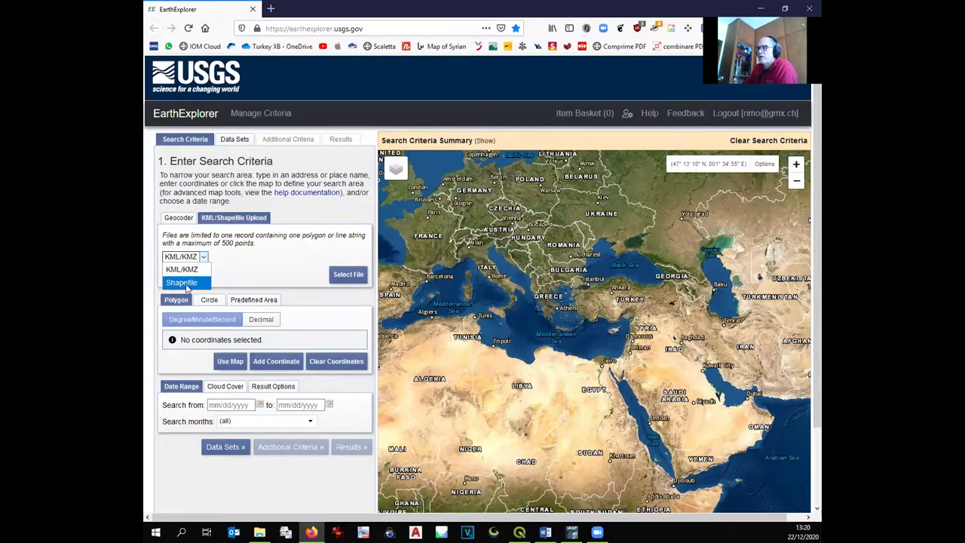
pyautogui.click(186, 283)
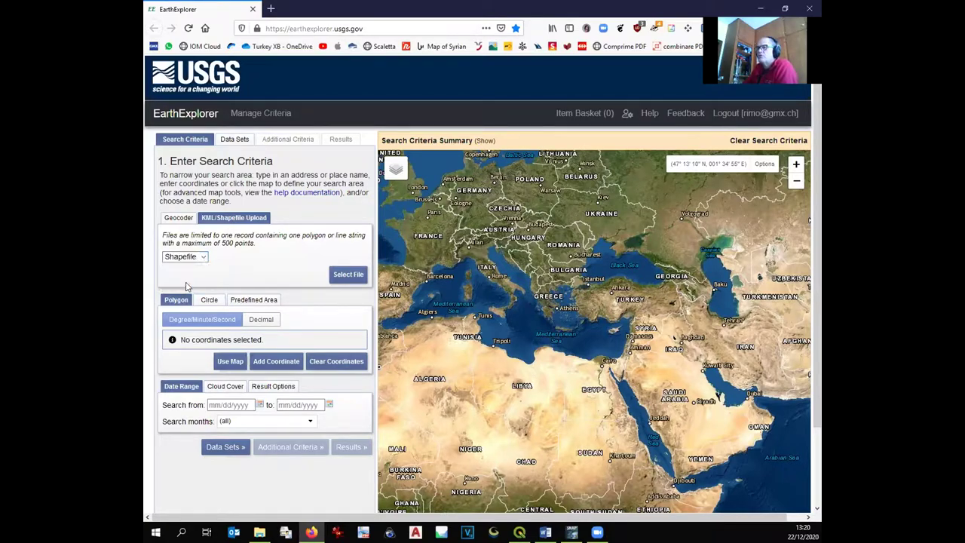
pyautogui.click(346, 275)
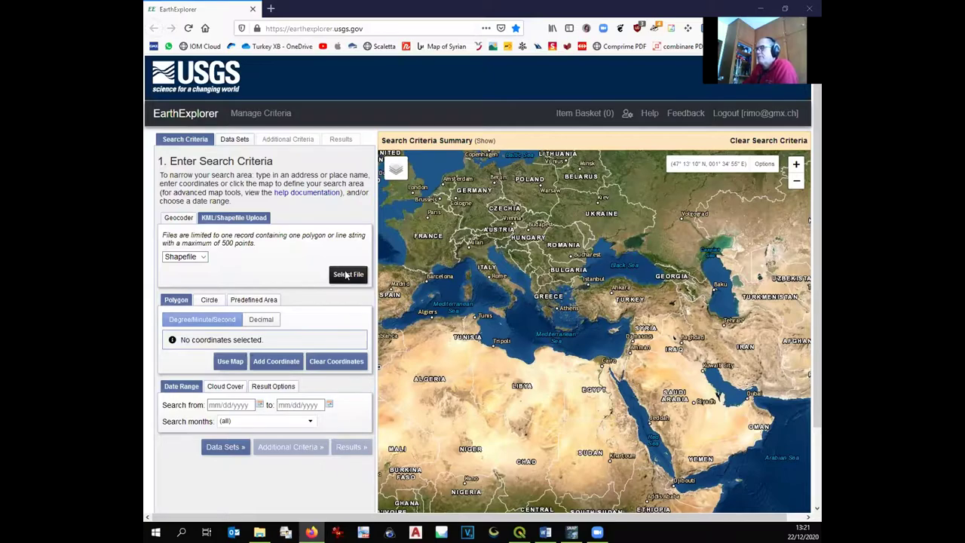
pyautogui.scroll(-12, 311, 145)
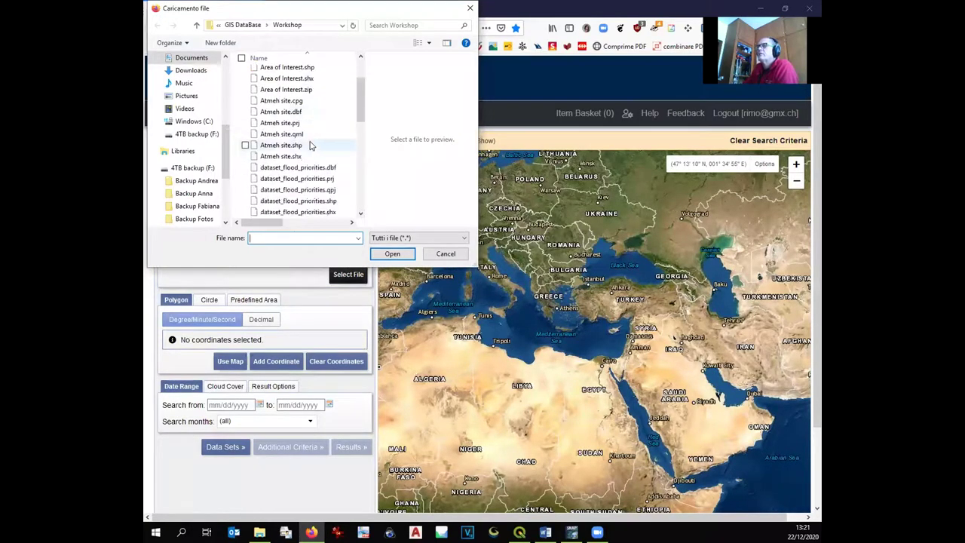
pyautogui.scroll(12, 310, 144)
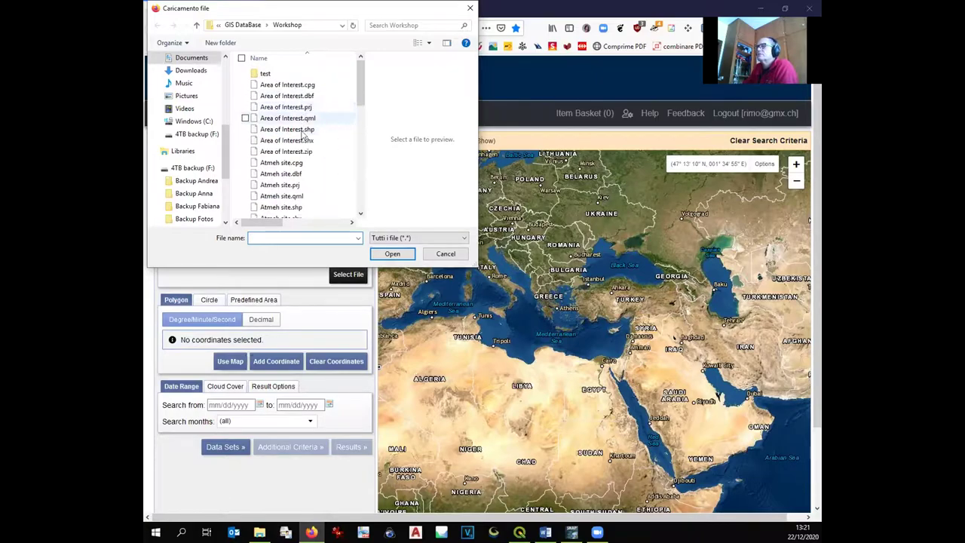
pyautogui.click(298, 152)
pyautogui.click(400, 254)
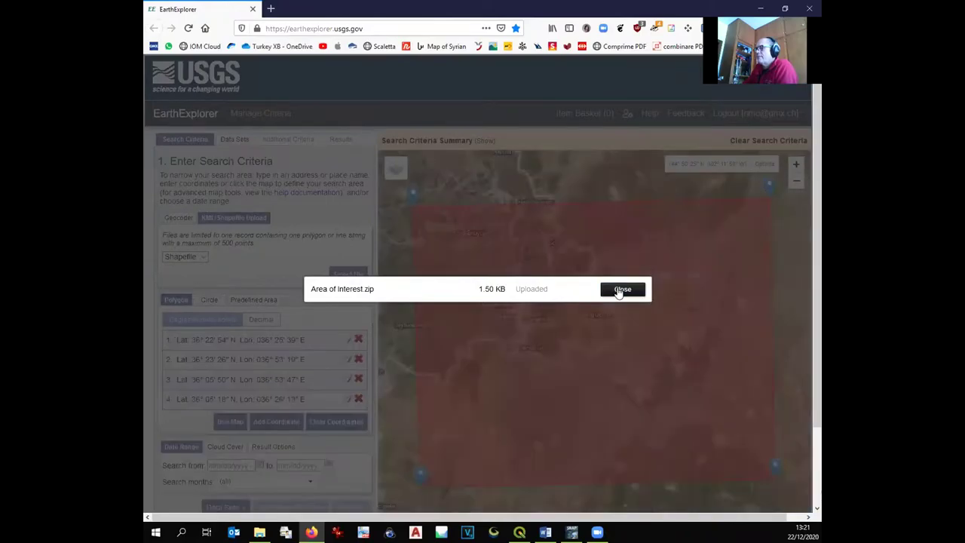
pyautogui.click(616, 289)
# Step: Compare the uploaded search polygon with the Area of Interest boundary in QGIS, and return to EarthExplorer in Firefox
pyautogui.scroll(-1, 616, 288)
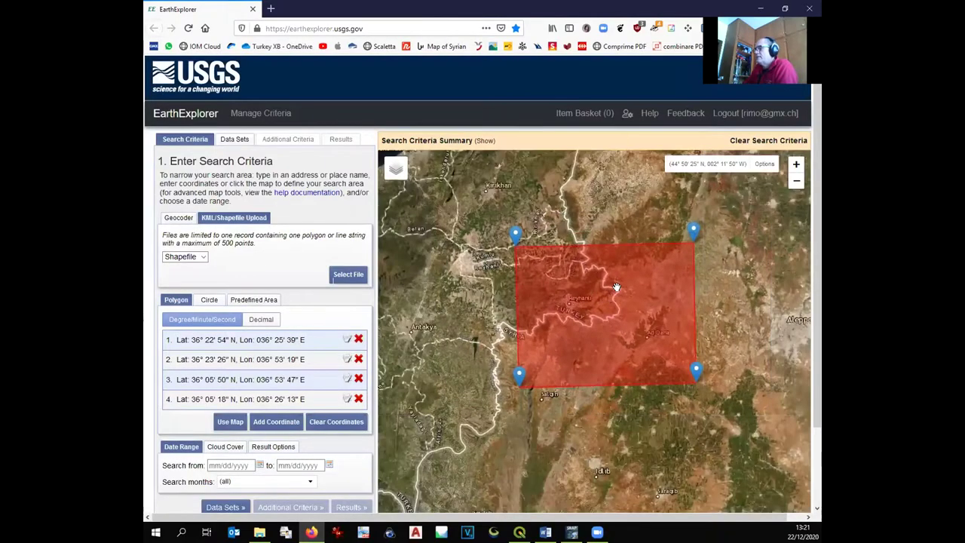
pyautogui.scroll(-1, 616, 318)
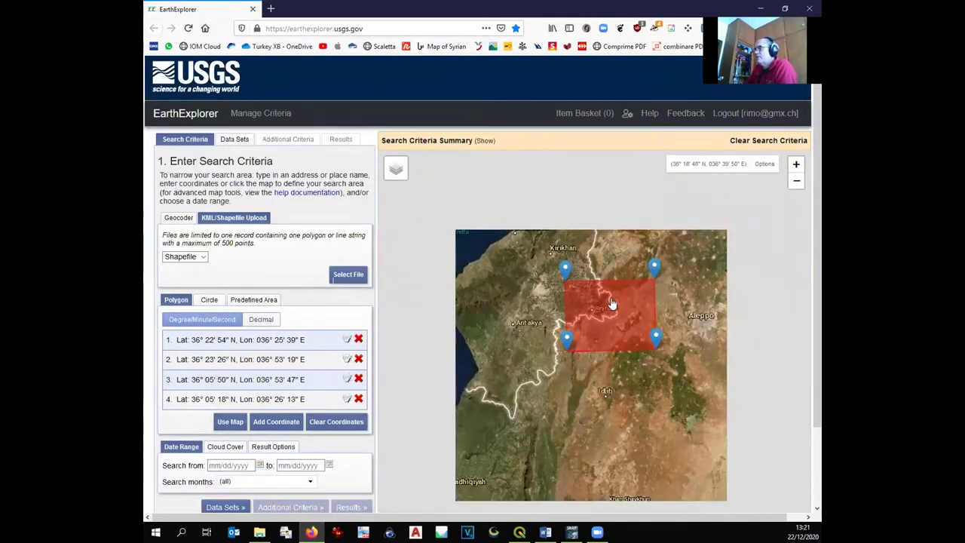
pyautogui.scroll(1, 609, 304)
pyautogui.click(519, 532)
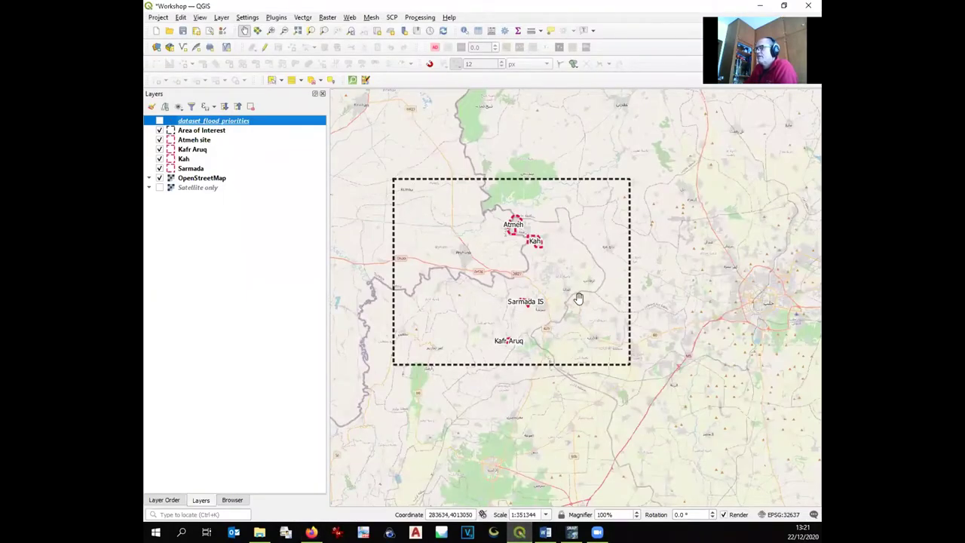
pyautogui.click(311, 532)
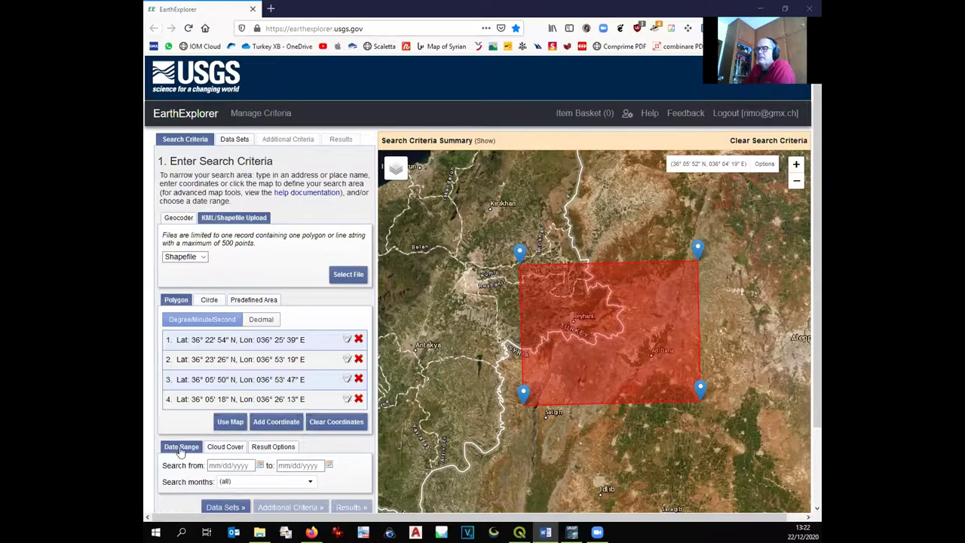
# Step: Set the search date range to start on 12/01/2020 and end on a late December 2020 date
pyautogui.click(259, 465)
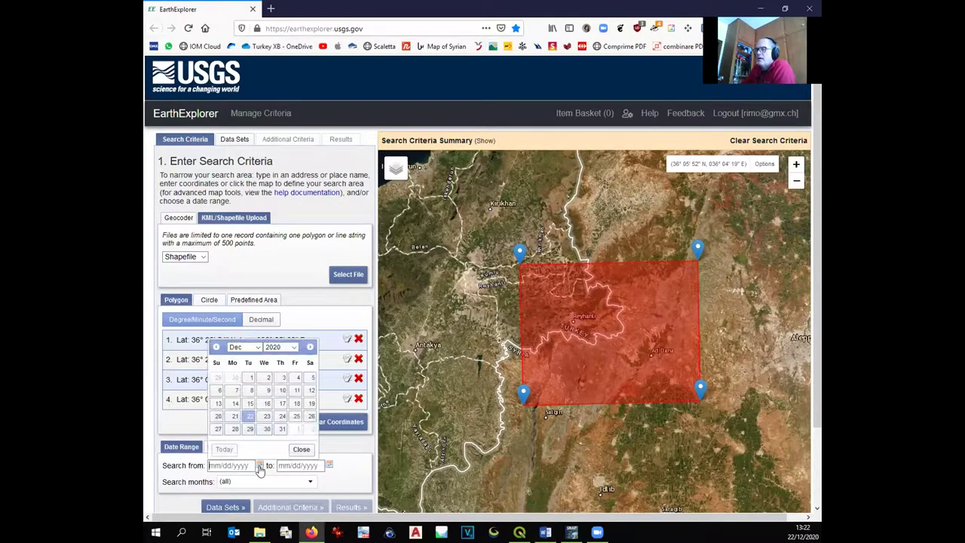
pyautogui.click(251, 377)
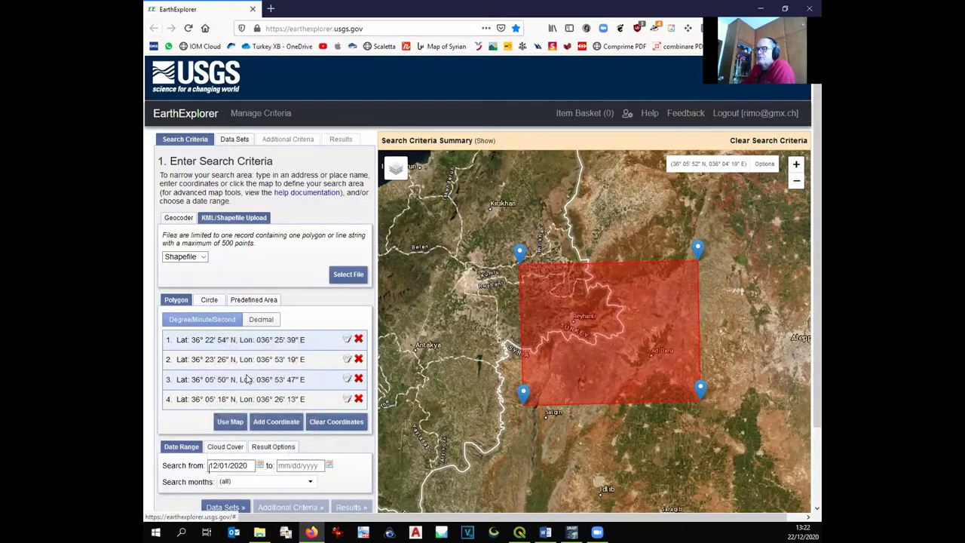
pyautogui.click(328, 465)
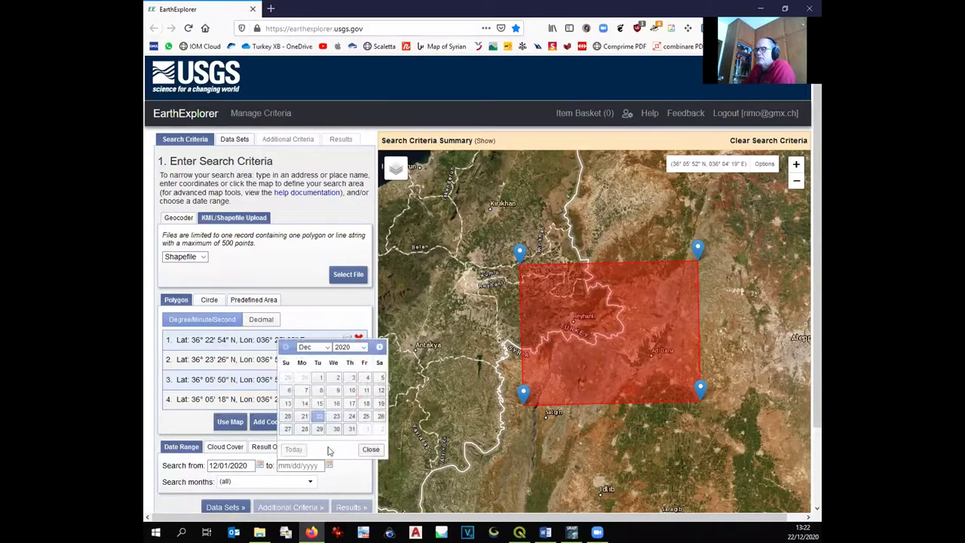
pyautogui.click(316, 422)
# Step: Go to the data set selection and check the contents of the Landsat category
pyautogui.click(235, 139)
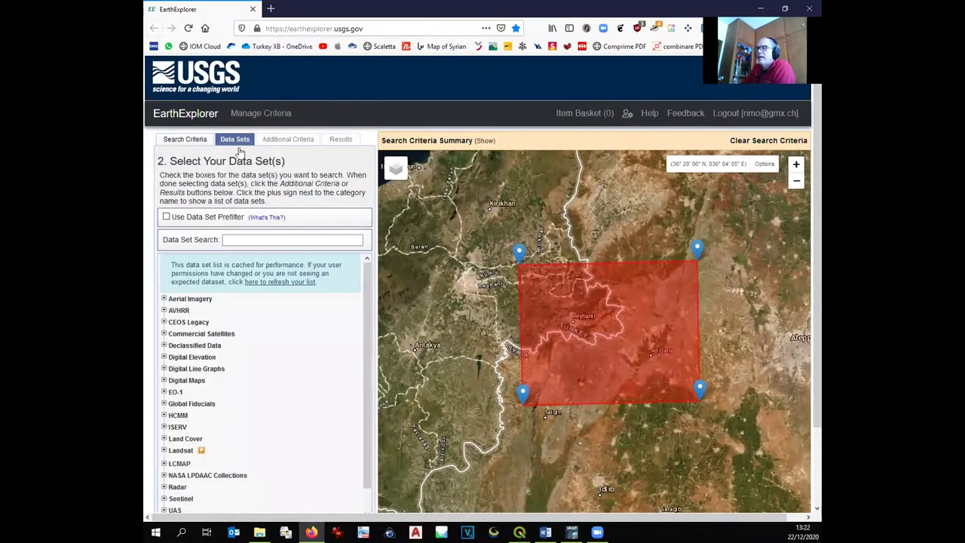
pyautogui.scroll(-2, 286, 243)
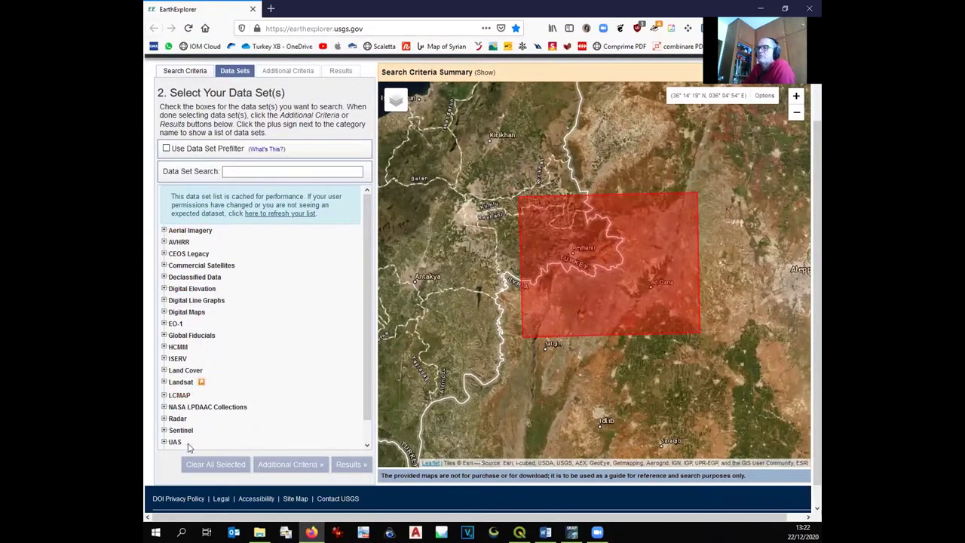
pyautogui.click(164, 382)
pyautogui.click(164, 382)
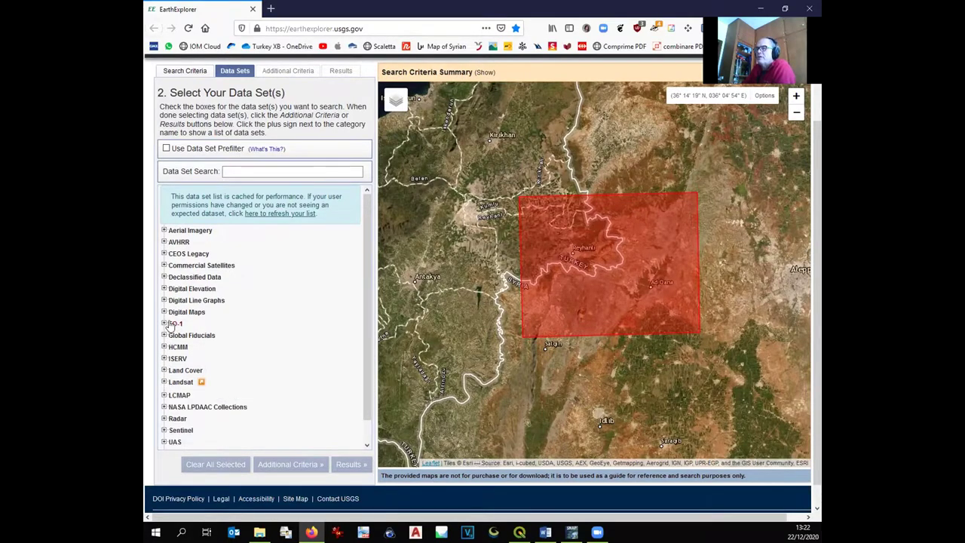
# Step: Select the Sentinel-2 data set from the Sentinel category and accept its data set message
pyautogui.click(164, 289)
pyautogui.click(164, 290)
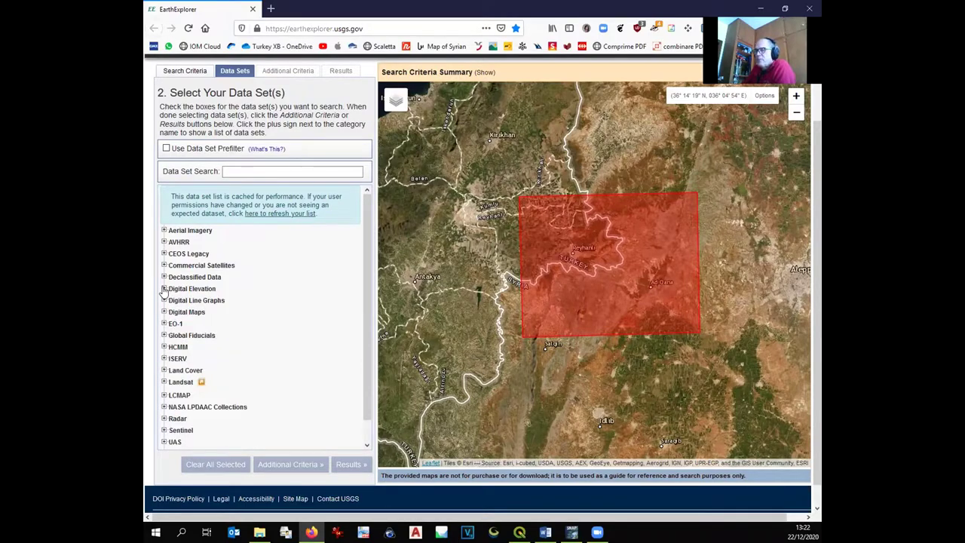
pyautogui.click(164, 430)
pyautogui.scroll(-1, 365, 376)
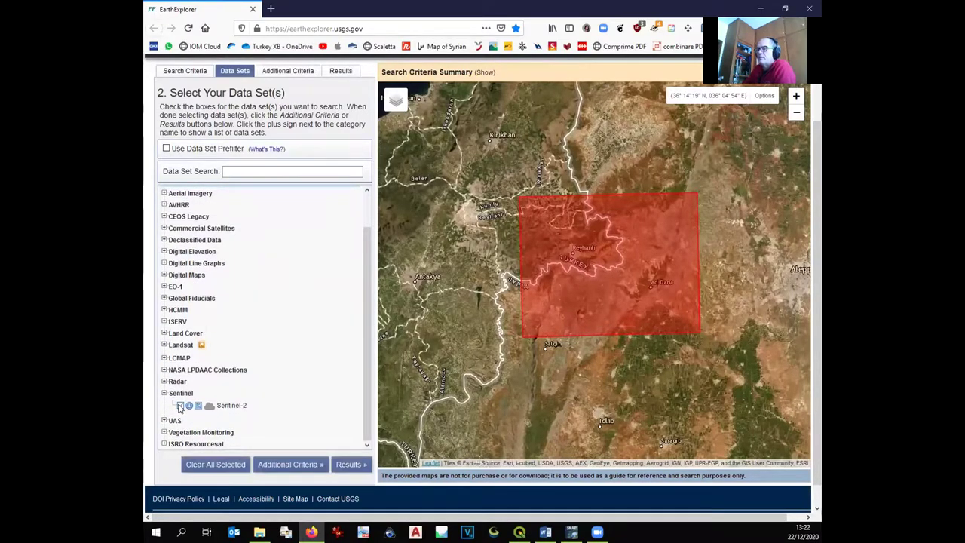
pyautogui.click(179, 406)
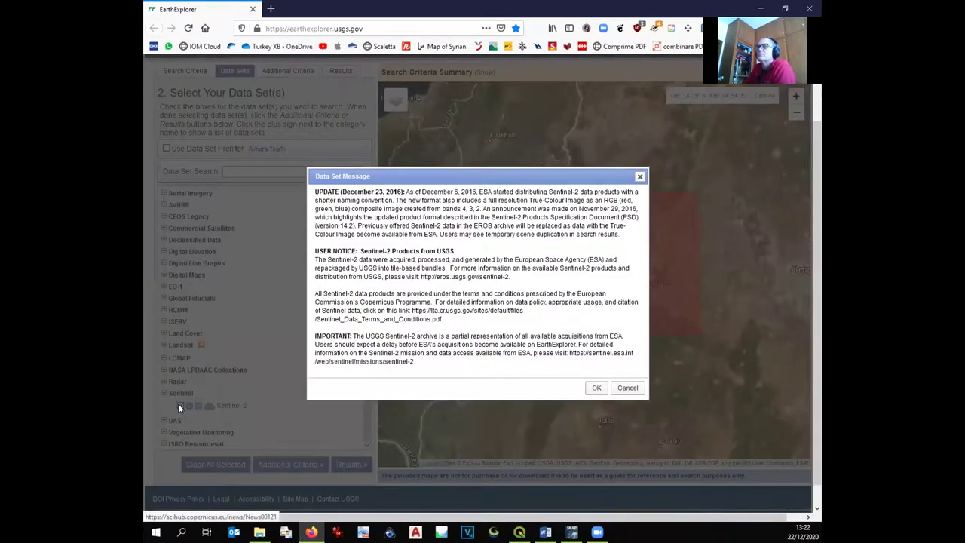
pyautogui.click(595, 388)
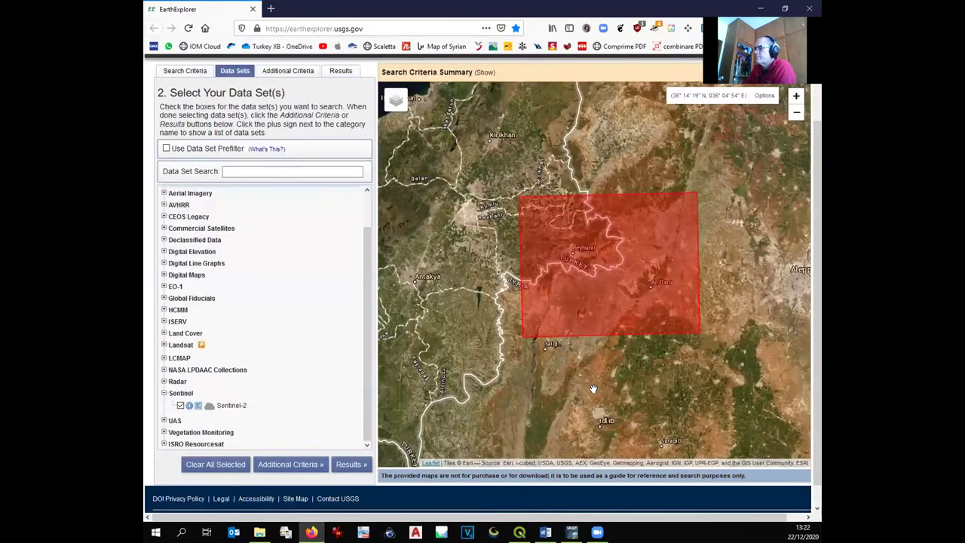
# Step: Add the Cloud Cover criterion for Sentinel-2, recheck the search criteria and data set selection, and run the search
pyautogui.click(288, 73)
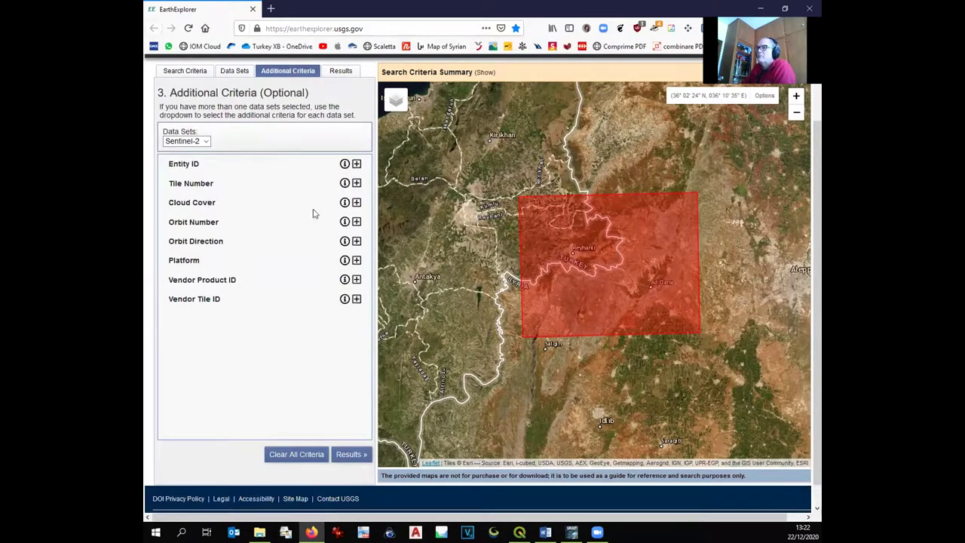
pyautogui.click(357, 203)
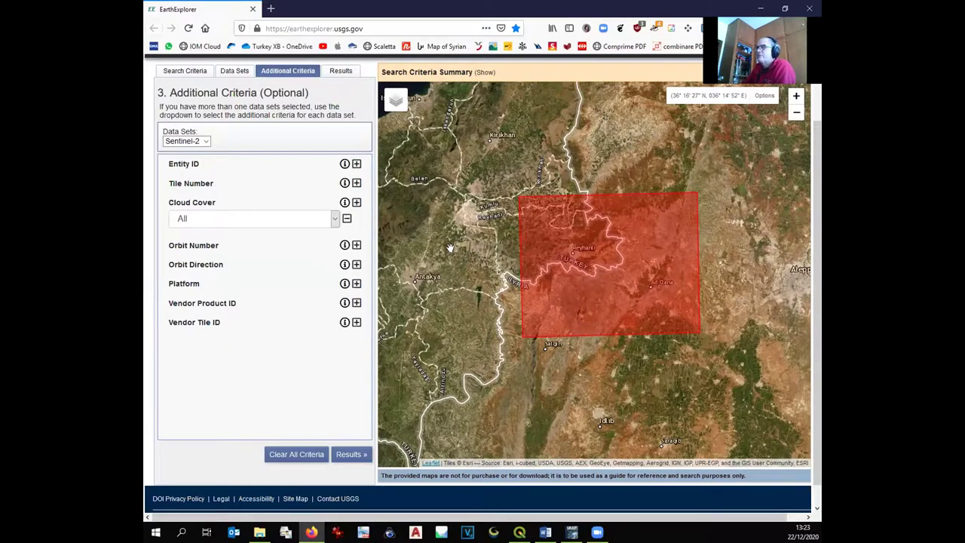
pyautogui.click(186, 71)
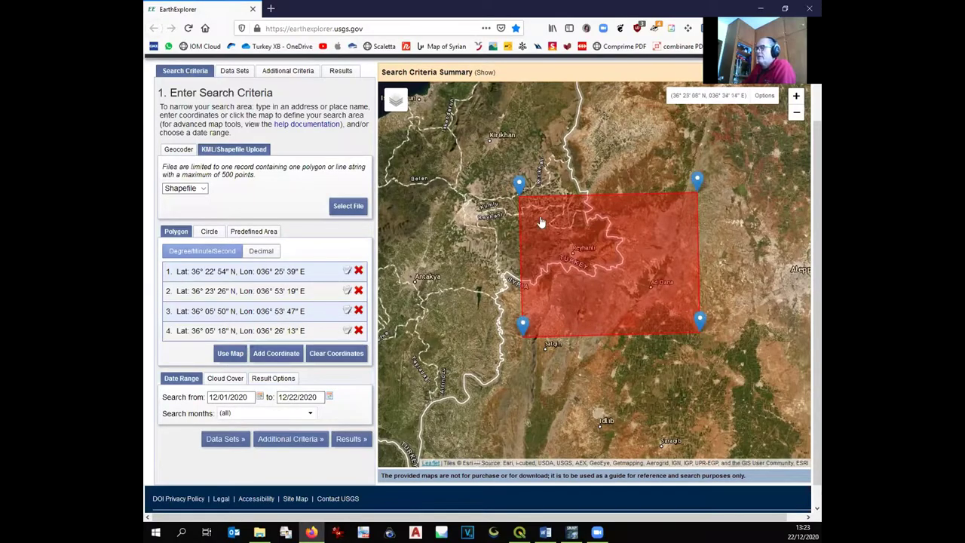
pyautogui.click(235, 71)
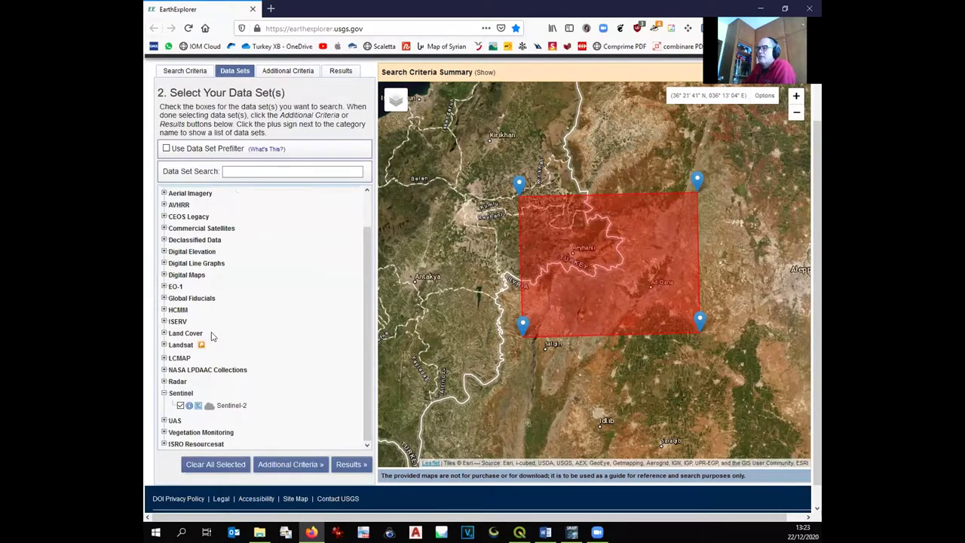
pyautogui.click(345, 71)
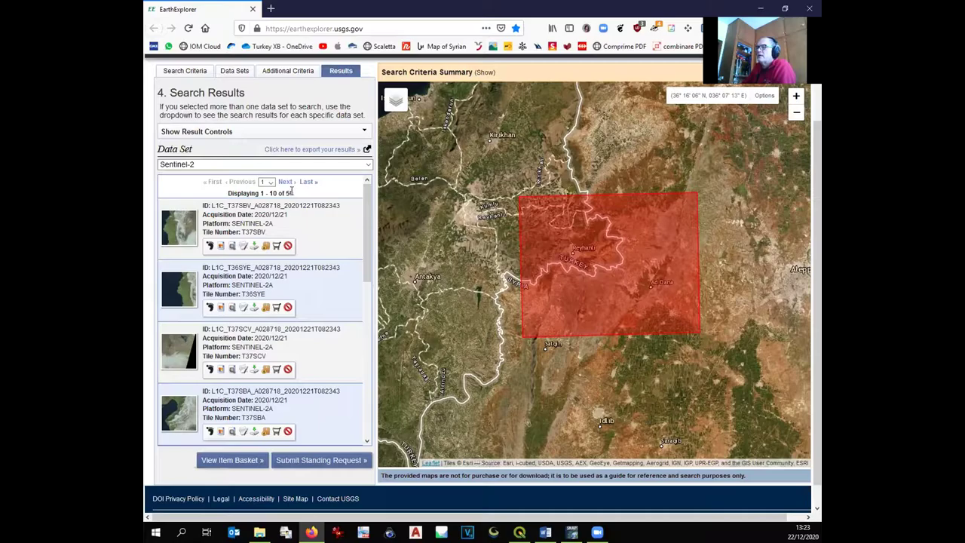
# Step: Check the map footprints of the 2020/12/21 tiles T37SBV, T36SYE, T37SCV and T37SBA against the search polygon
pyautogui.click(209, 246)
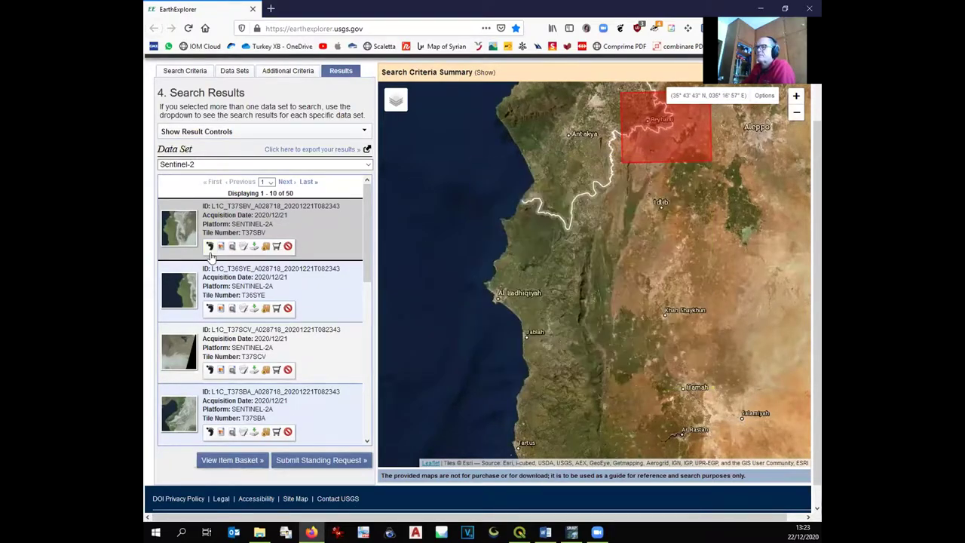
pyautogui.click(210, 308)
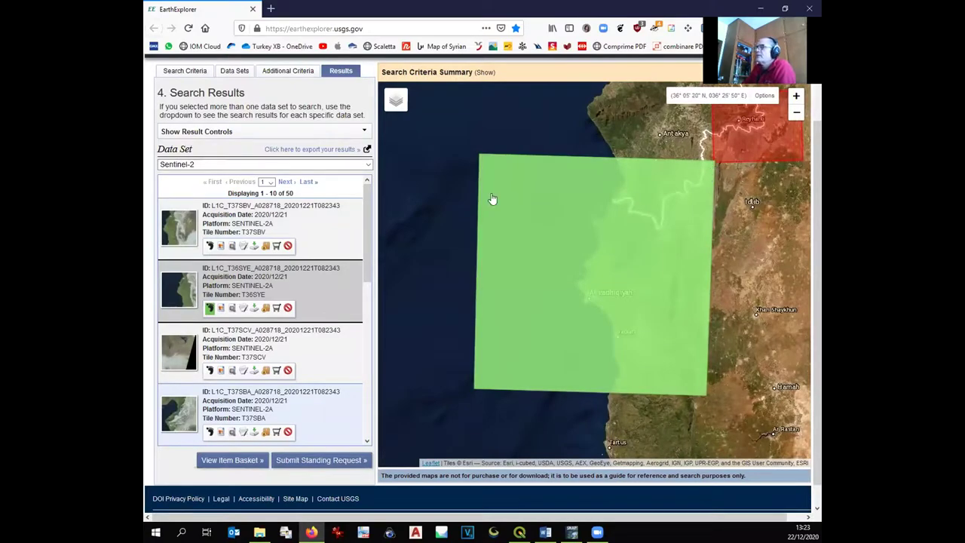
pyautogui.click(210, 308)
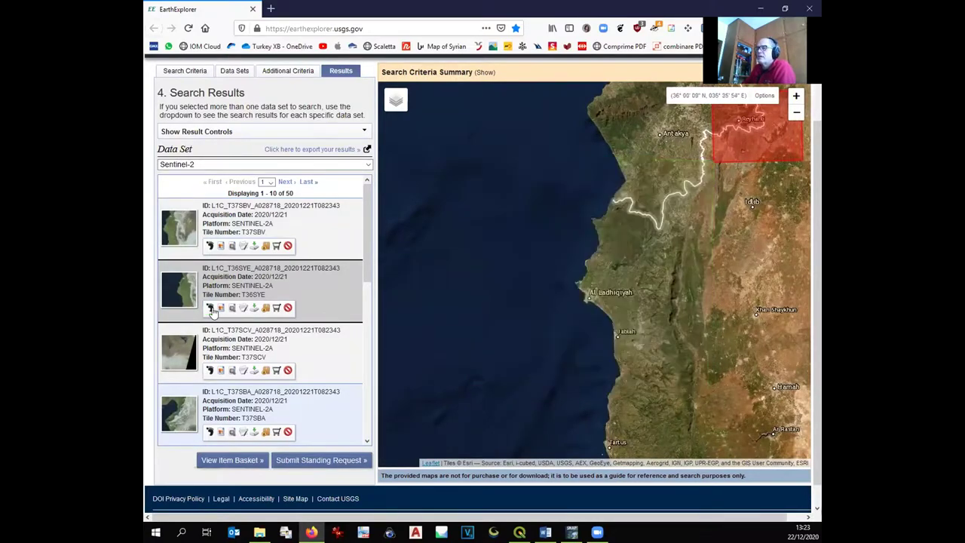
pyautogui.click(210, 370)
pyautogui.click(209, 370)
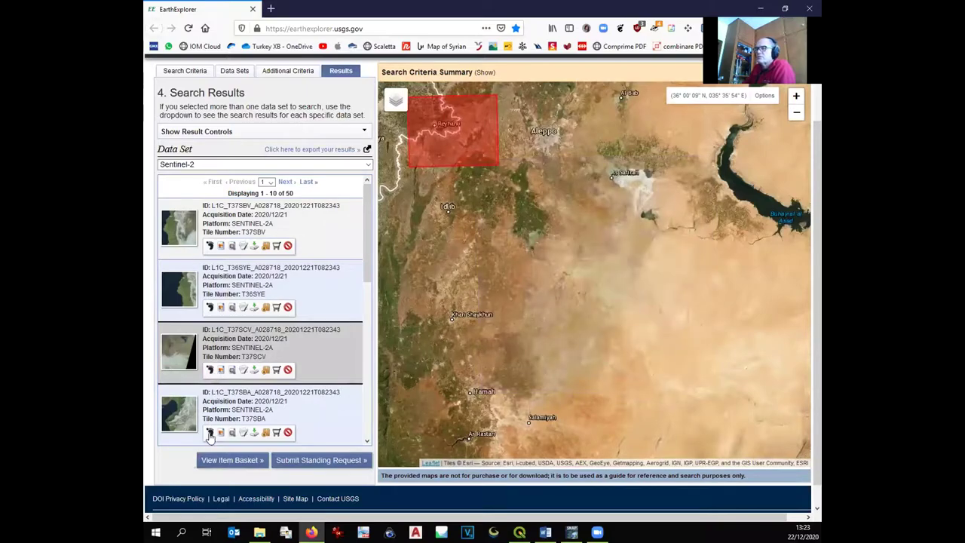
pyautogui.click(210, 433)
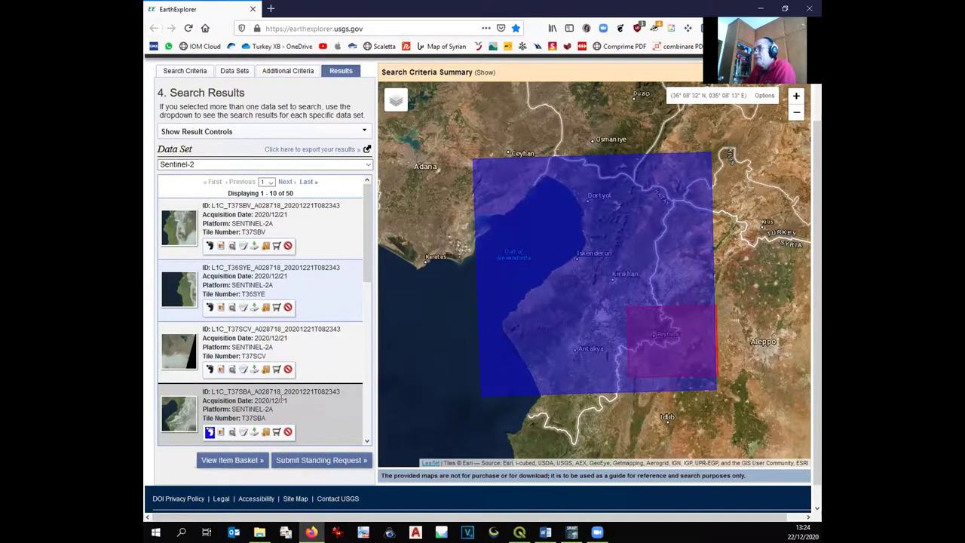
# Step: Mark tile T37SBA for comparison, and download its Full Resolution Browse GeoTIFF to view it in IrfanView, closing the viewer when done
pyautogui.click(232, 432)
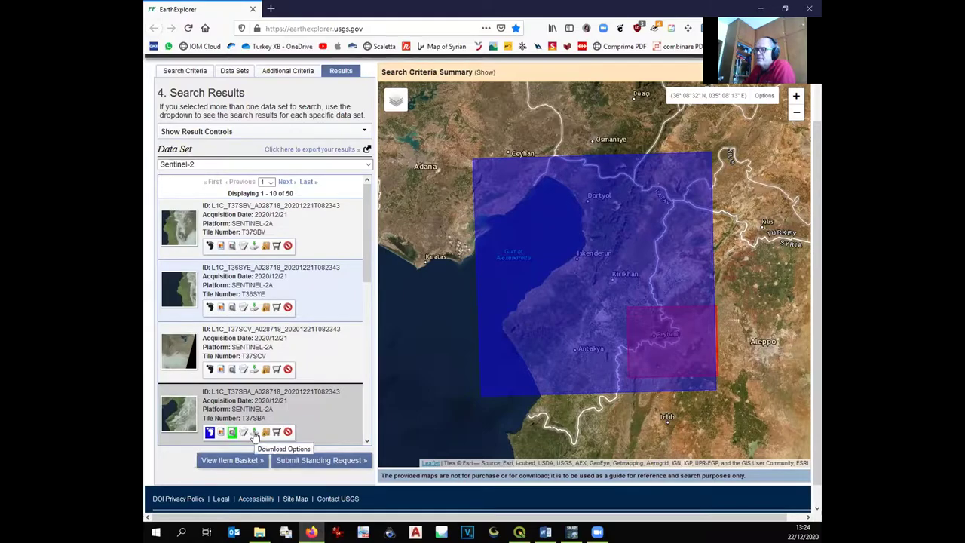
pyautogui.click(255, 432)
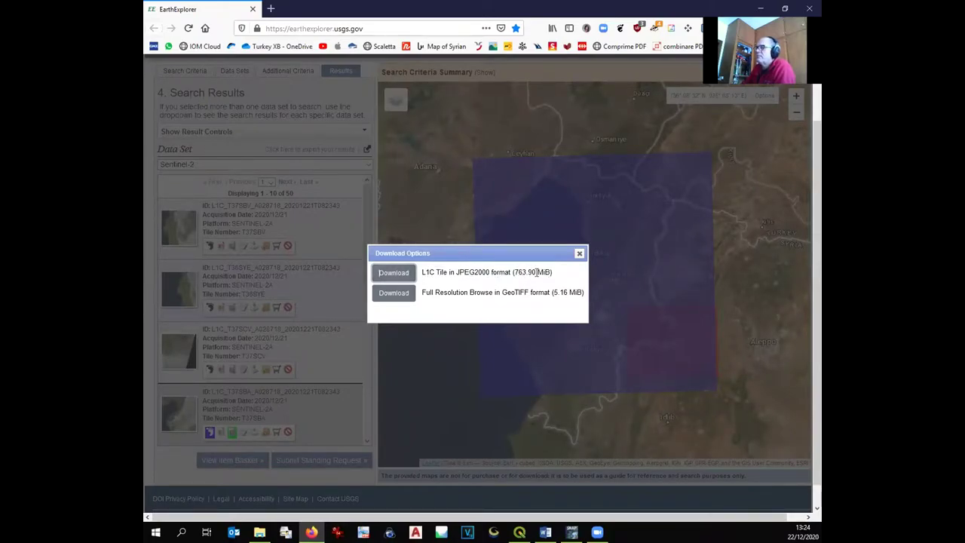
pyautogui.click(395, 295)
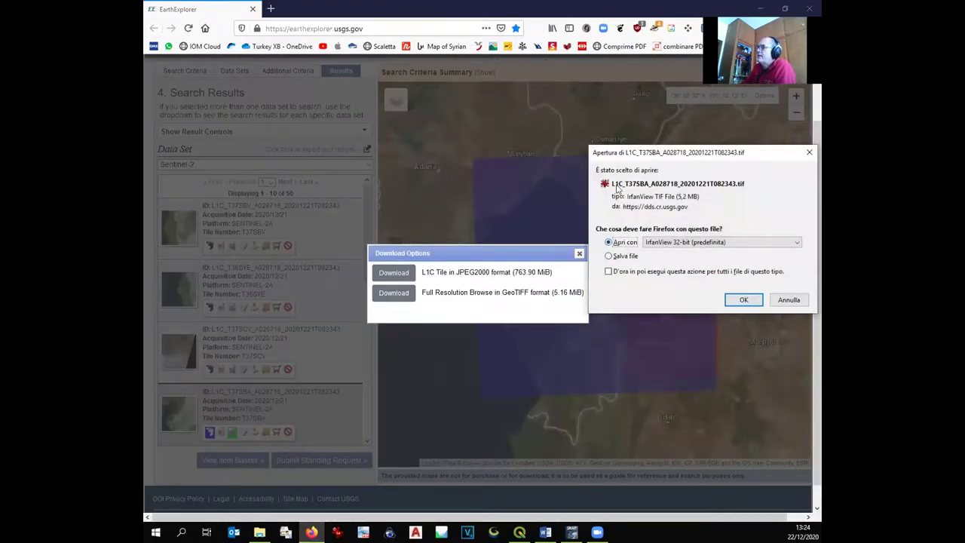
pyautogui.click(738, 300)
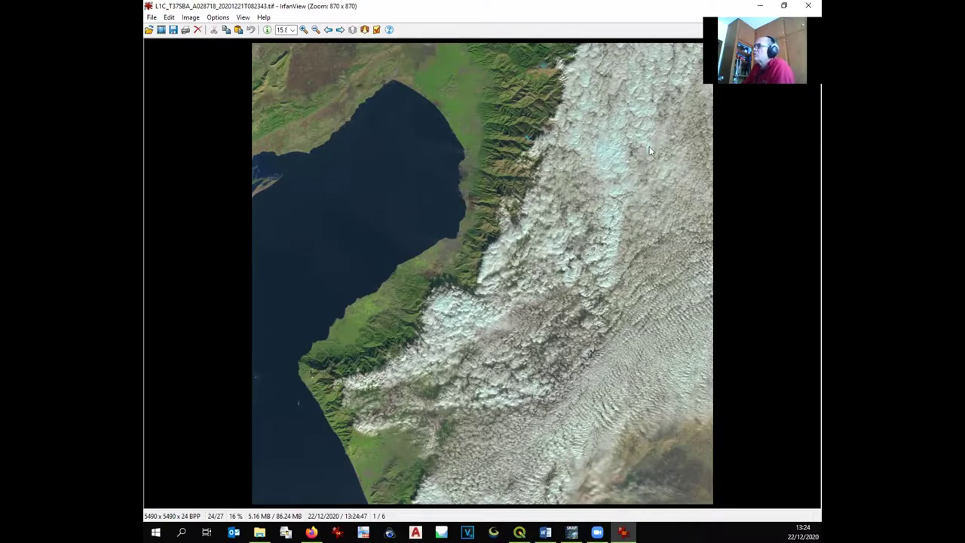
pyautogui.click(806, 6)
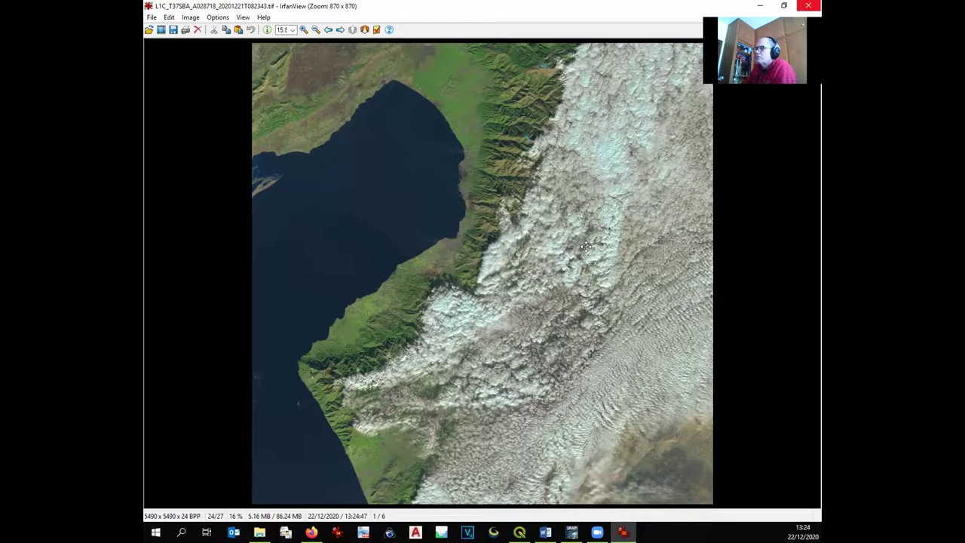
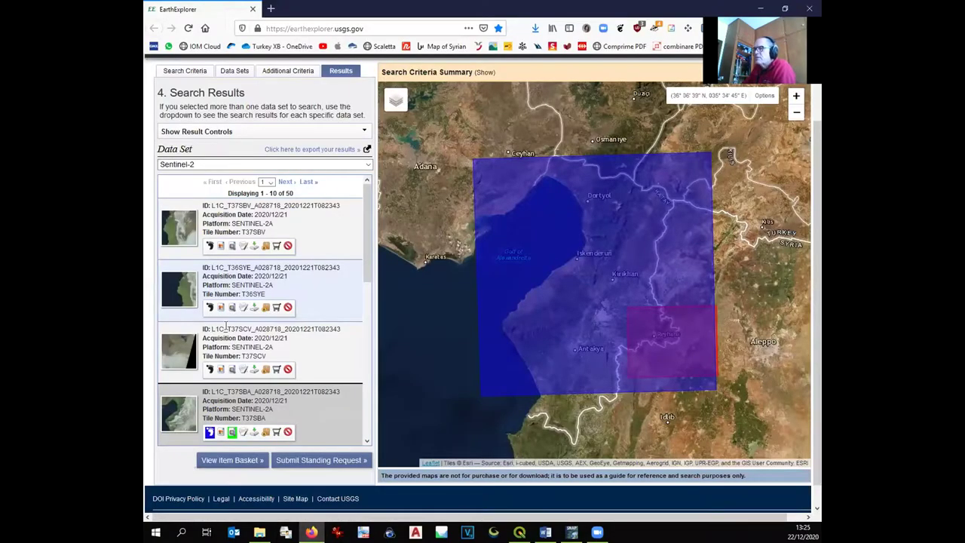
# Step: Check the footprints of the 2020/12/21 tiles T37SCA and T36SYF against the search polygon, hiding each again
pyautogui.click(366, 442)
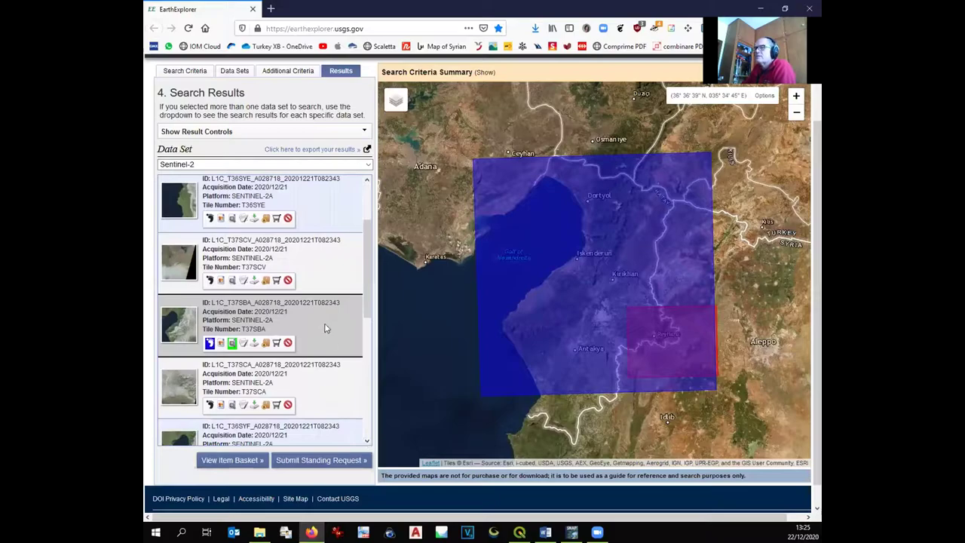
pyautogui.click(210, 406)
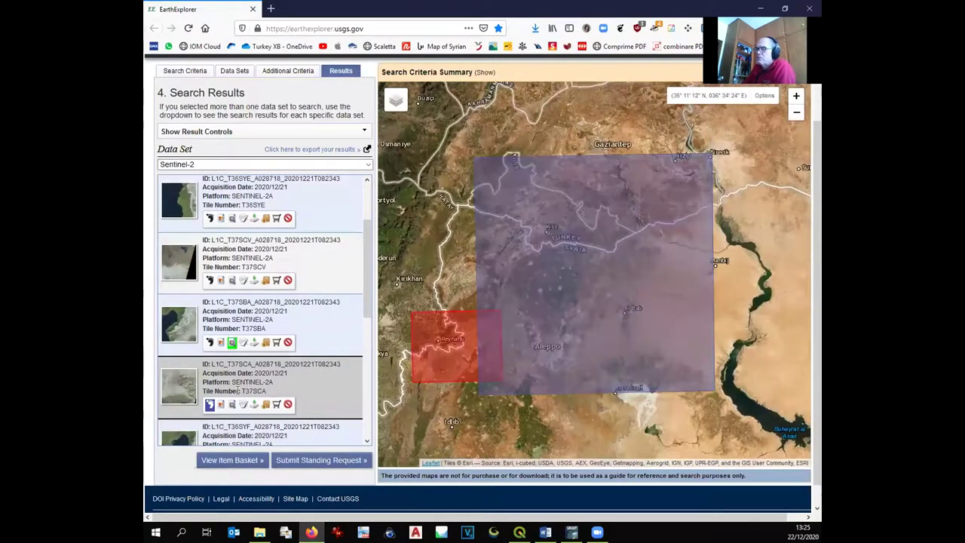
pyautogui.click(210, 405)
pyautogui.scroll(-3, 211, 406)
pyautogui.click(211, 379)
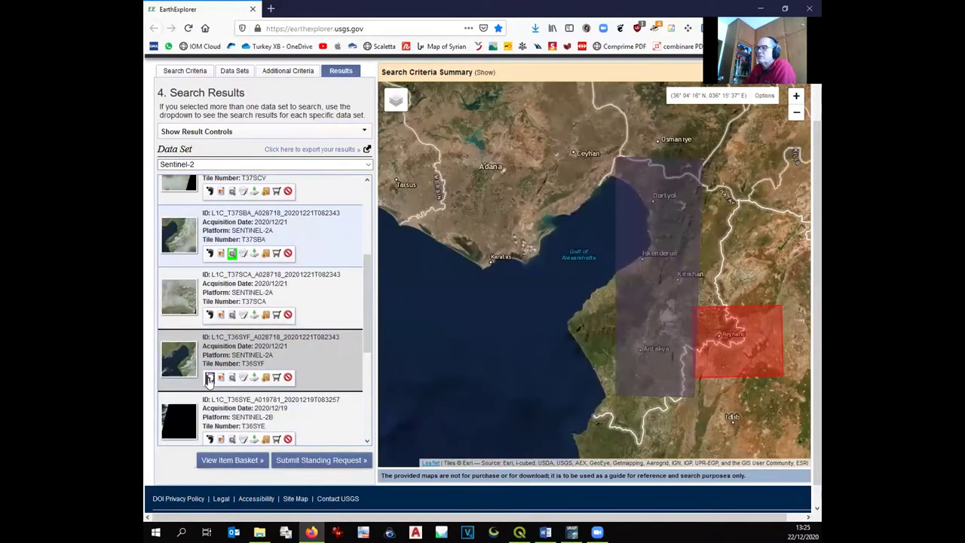
pyautogui.click(210, 378)
# Step: Check the footprints of tile T36SYE from 2020/12/19 and tile T37SCV from 2020/12/18, hiding each again
pyautogui.scroll(-3, 212, 380)
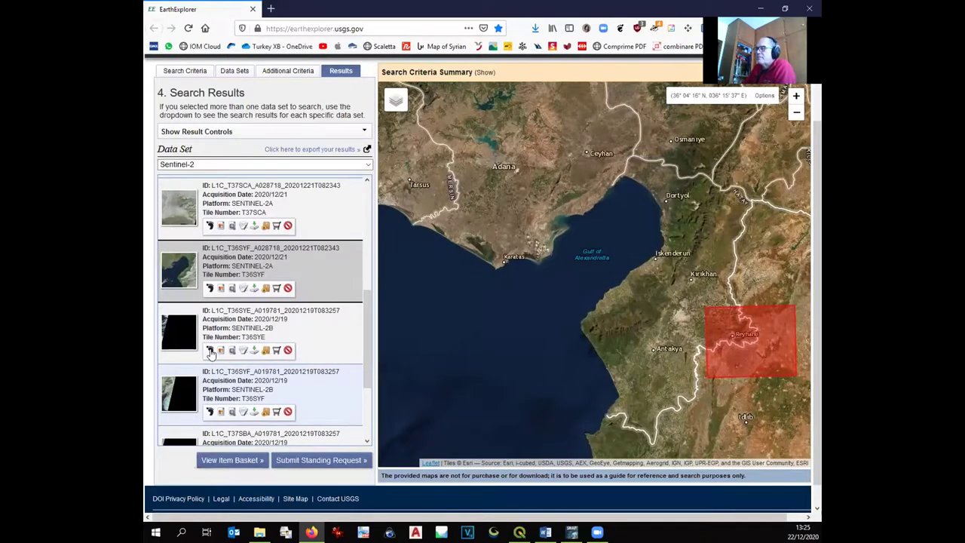
pyautogui.click(211, 350)
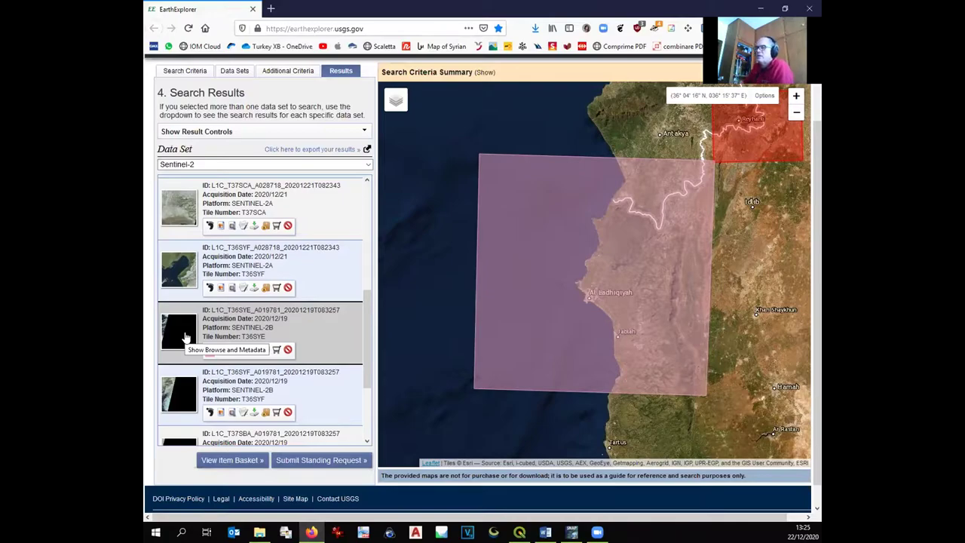
pyautogui.click(211, 349)
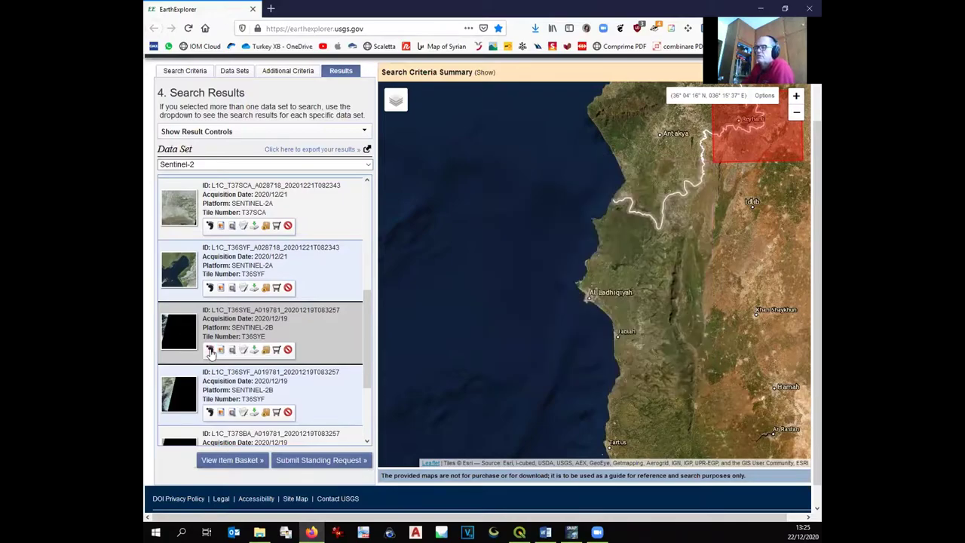
pyautogui.scroll(-3, 215, 377)
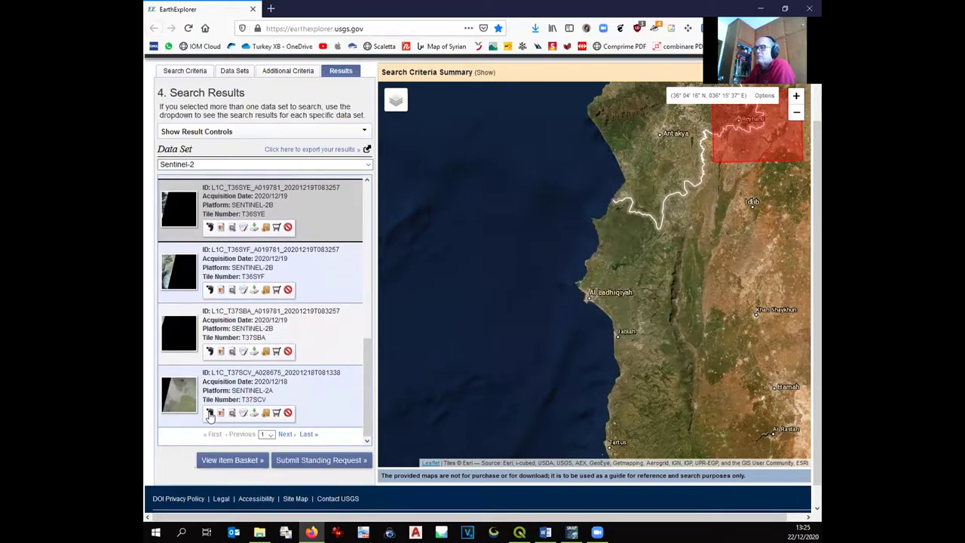
pyautogui.click(210, 413)
pyautogui.click(210, 415)
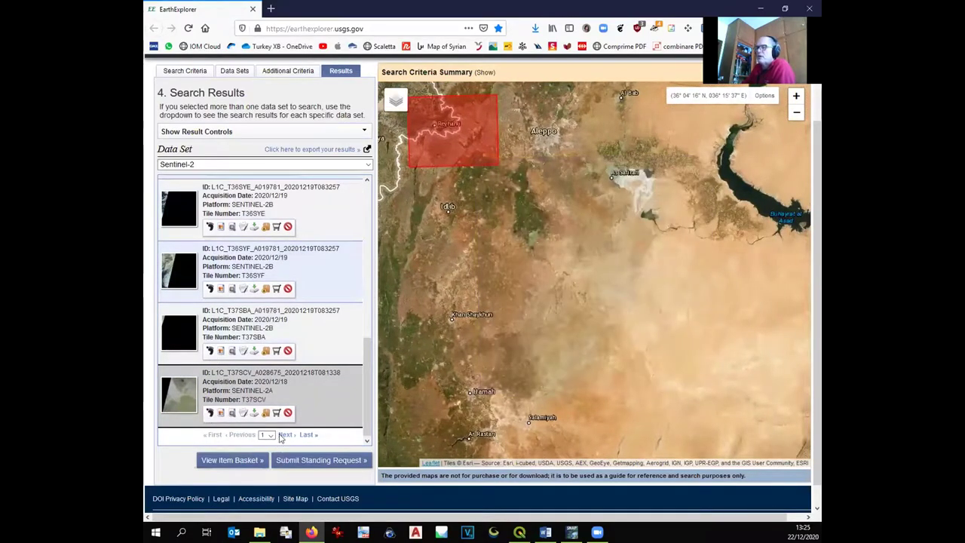
# Step: Examine the Sentinel-2 scene thumbnails and acquisition dates on the second and third pages of the search results
pyautogui.click(286, 435)
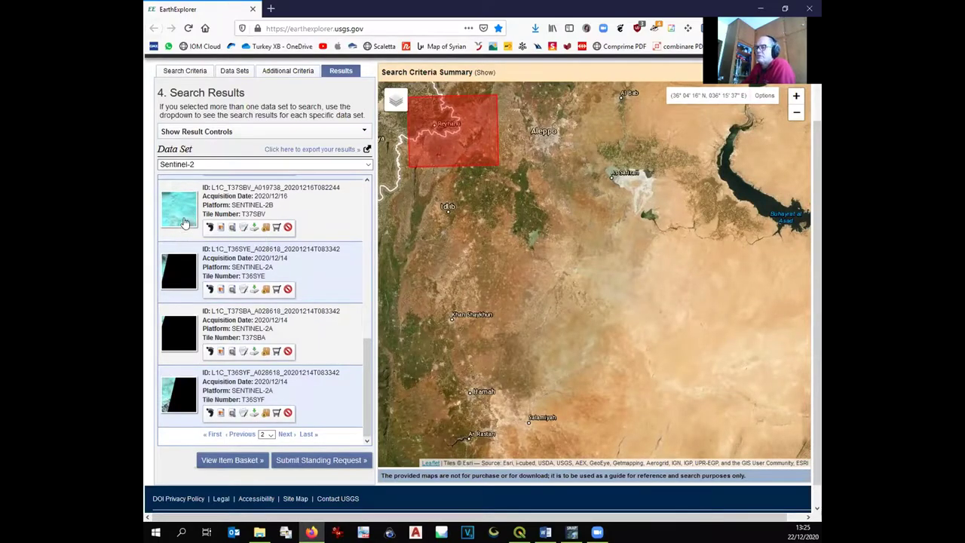
pyautogui.scroll(-2, 178, 275)
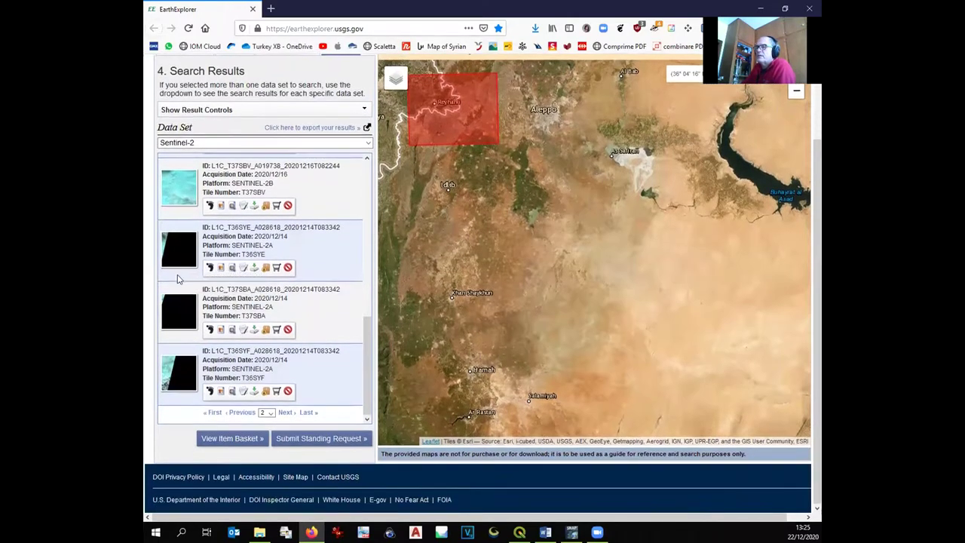
pyautogui.scroll(3, 181, 294)
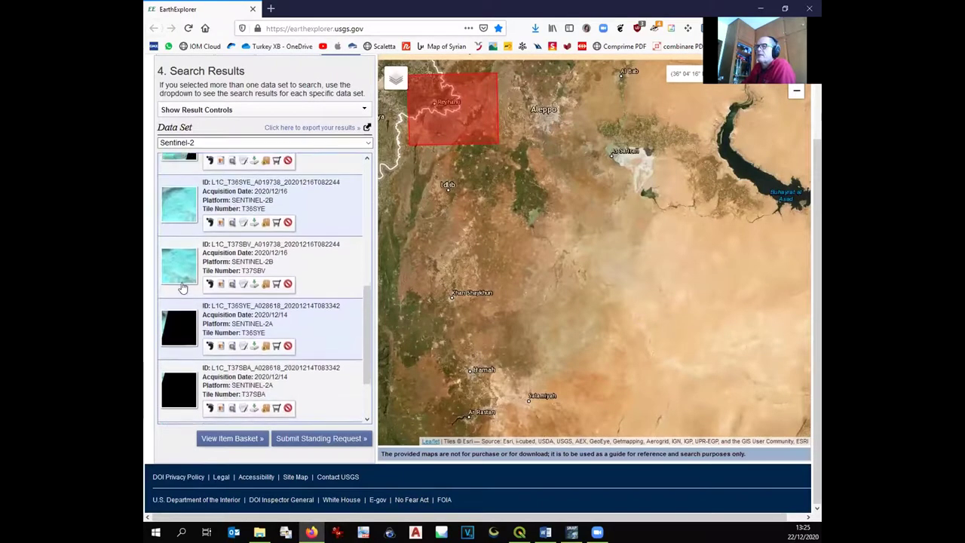
pyautogui.scroll(5, 179, 223)
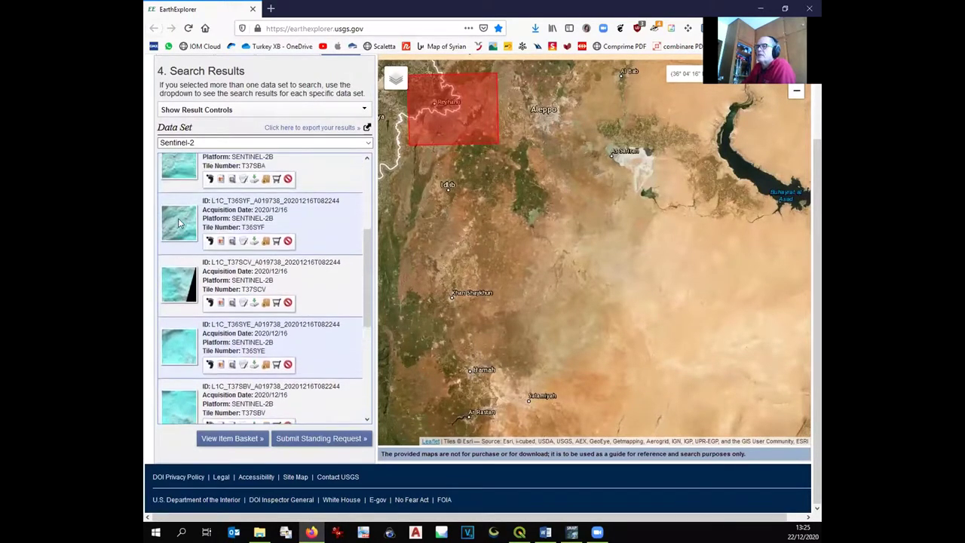
pyautogui.scroll(6, 179, 223)
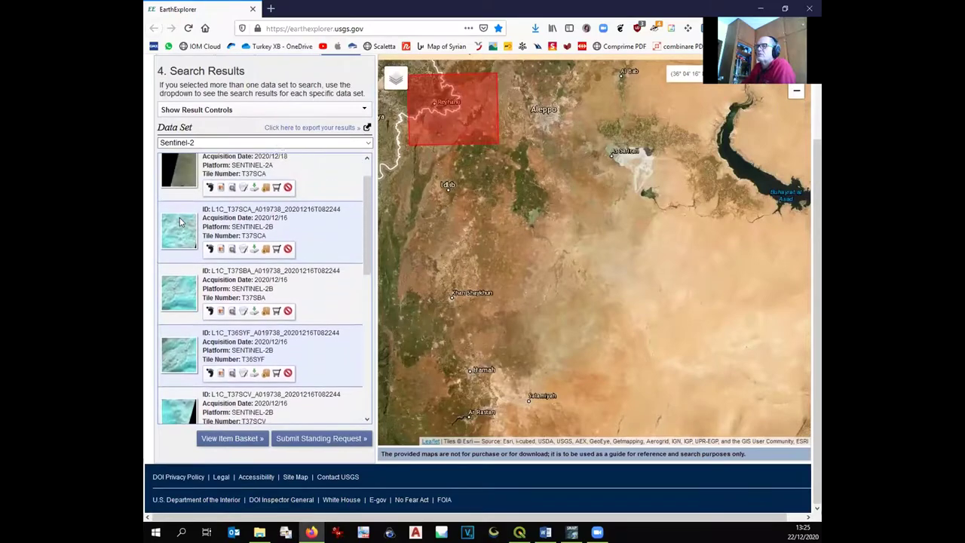
pyautogui.scroll(2, 181, 223)
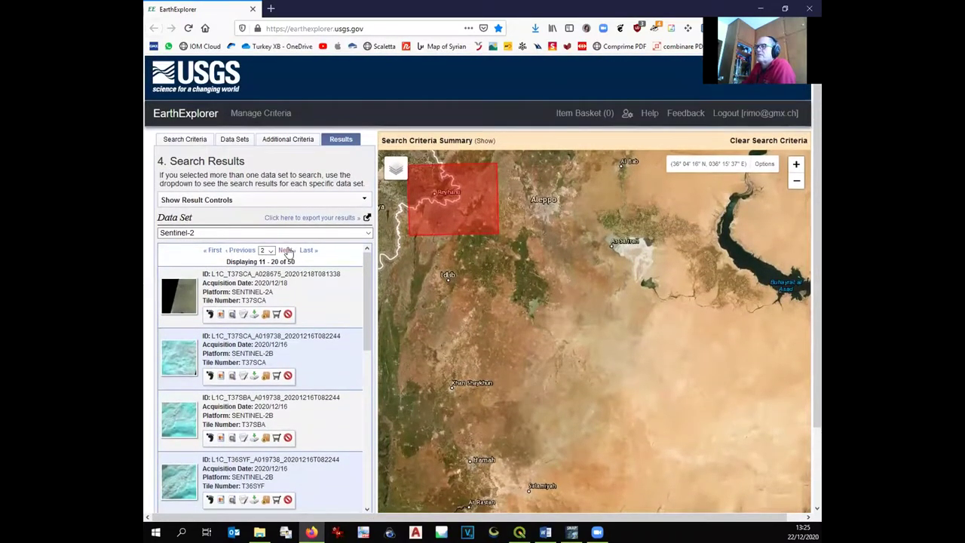
pyautogui.click(287, 249)
pyautogui.scroll(-3, 294, 290)
pyautogui.scroll(-5, 293, 292)
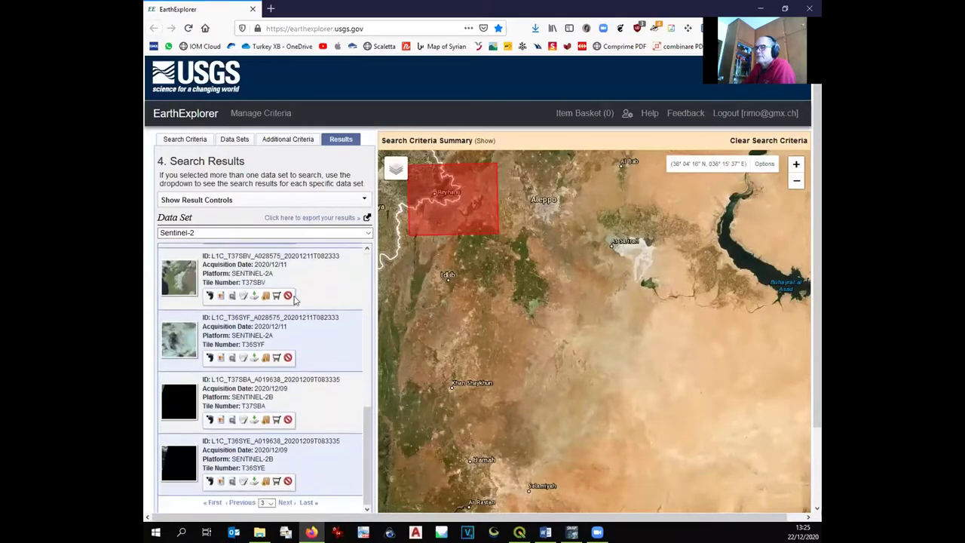
# Step: Check the footprints of the 2020/12/11 tiles T36SYF, T37SBV and T36SYE against the search polygon, hiding each again
pyautogui.scroll(-2, 186, 380)
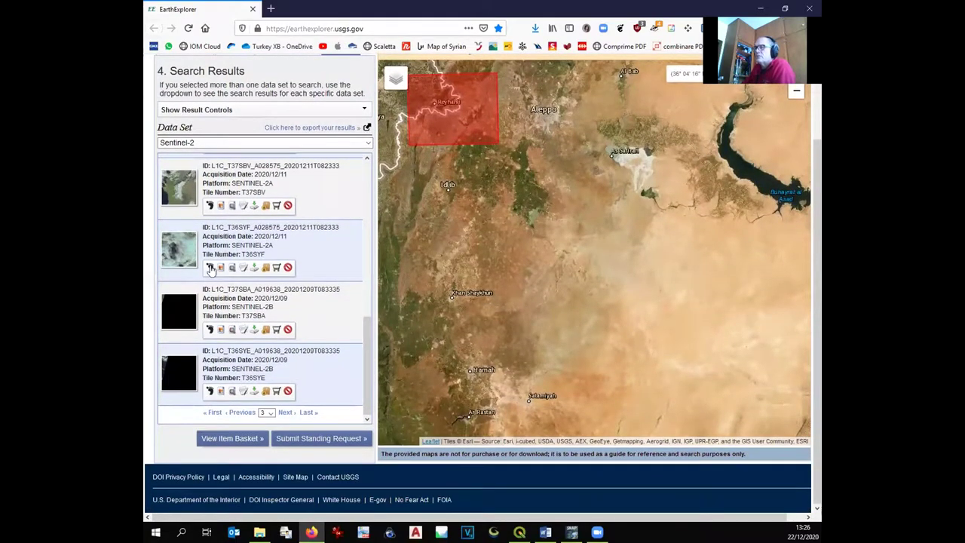
pyautogui.click(211, 268)
pyautogui.click(211, 268)
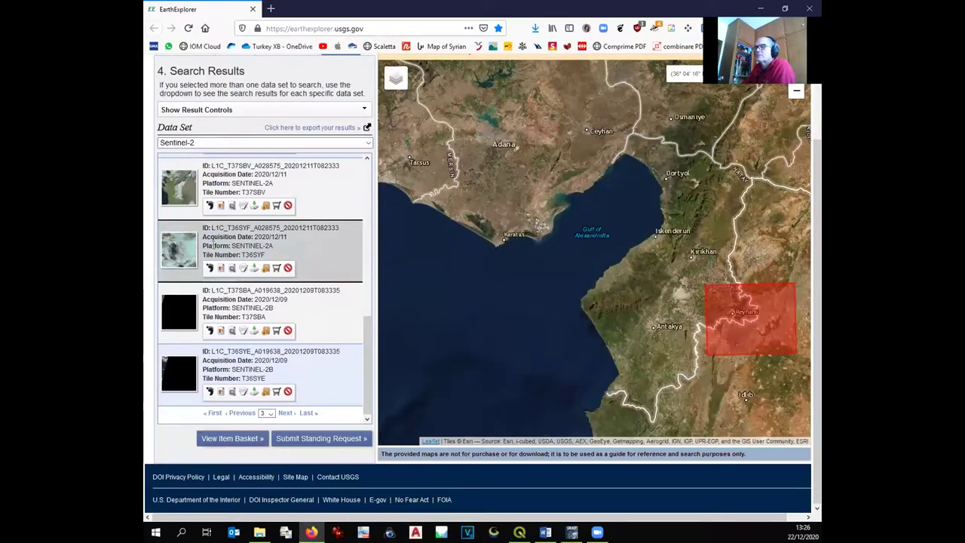
pyautogui.scroll(1, 213, 245)
pyautogui.click(209, 255)
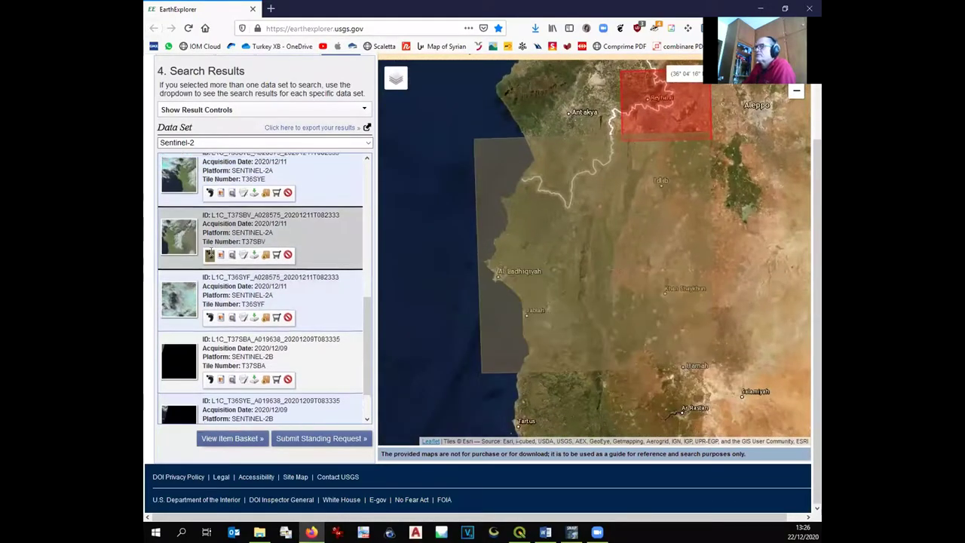
pyautogui.scroll(2, 214, 264)
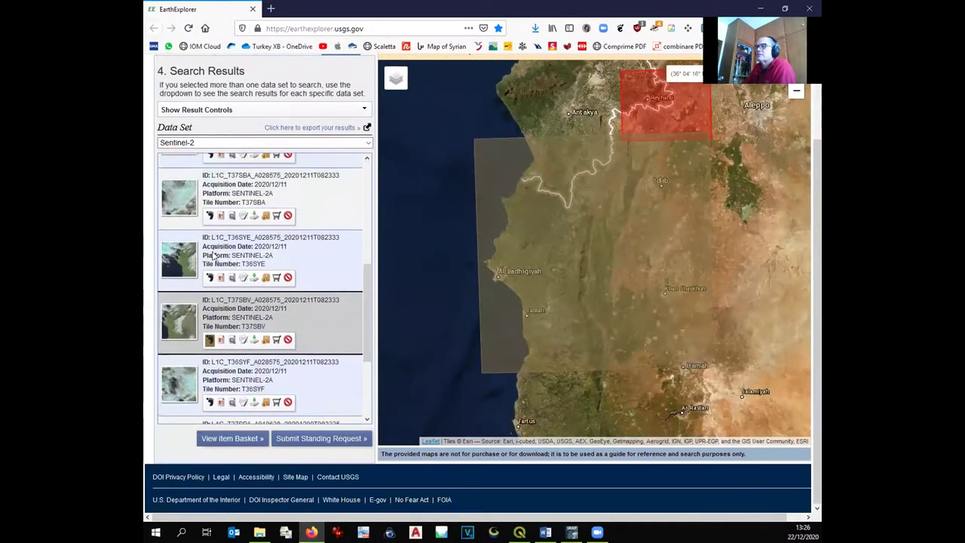
pyautogui.click(210, 340)
pyautogui.click(210, 278)
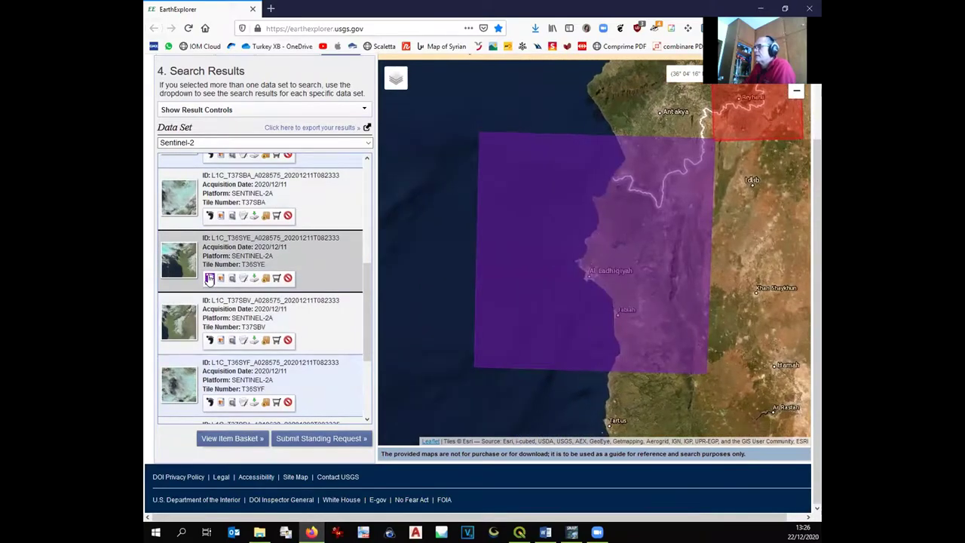
pyautogui.click(209, 277)
# Step: Go to the fourth page of results and show the footprint of tile T37SBA from 2020/12/06
pyautogui.scroll(1, 210, 279)
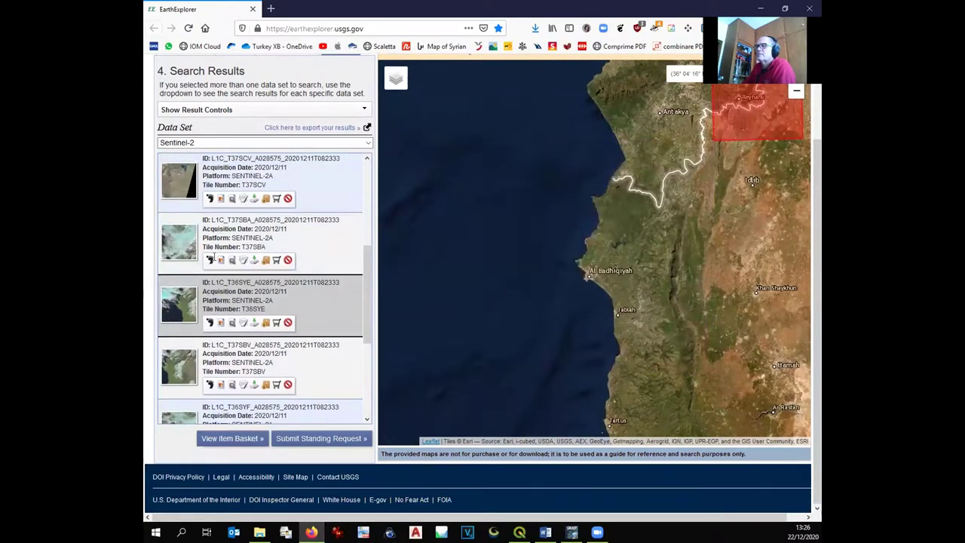
pyautogui.scroll(5, 214, 257)
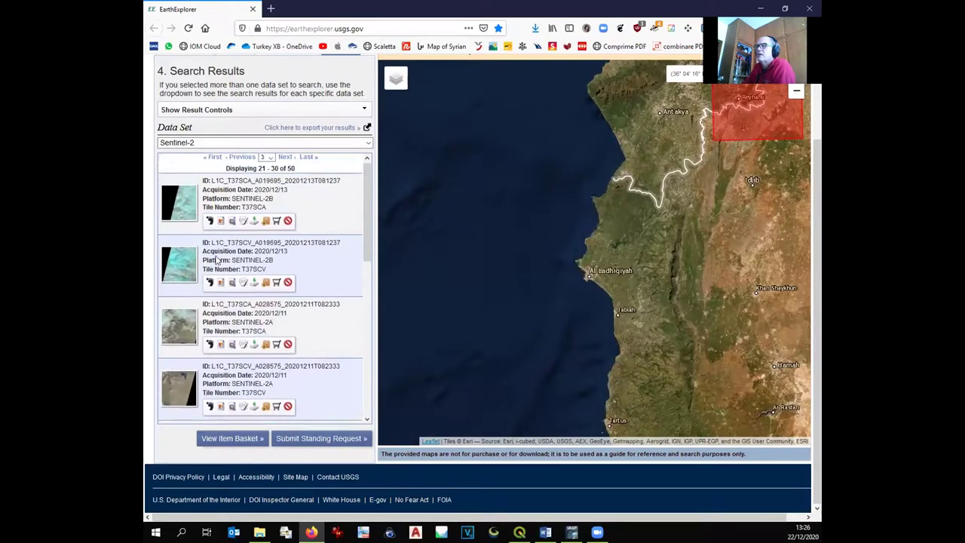
pyautogui.click(284, 160)
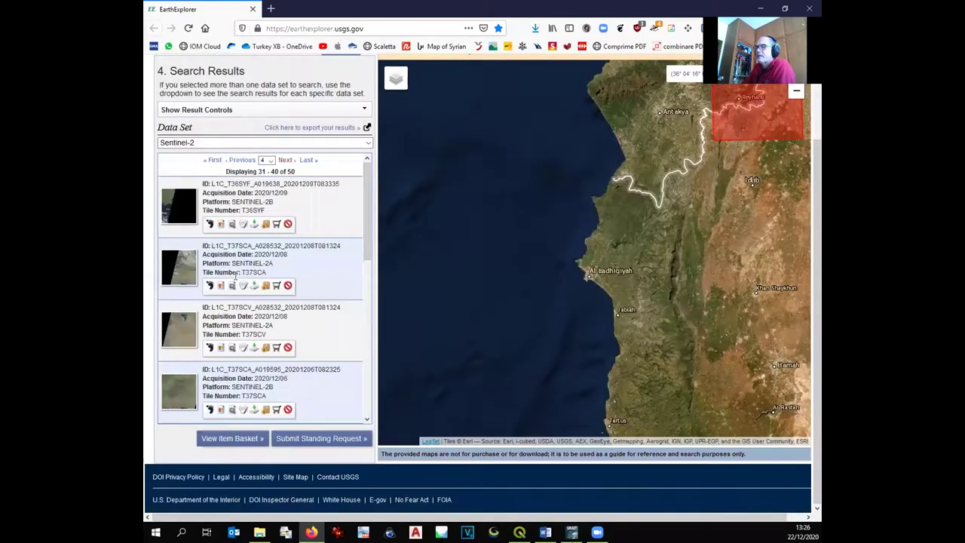
pyautogui.scroll(-3, 235, 276)
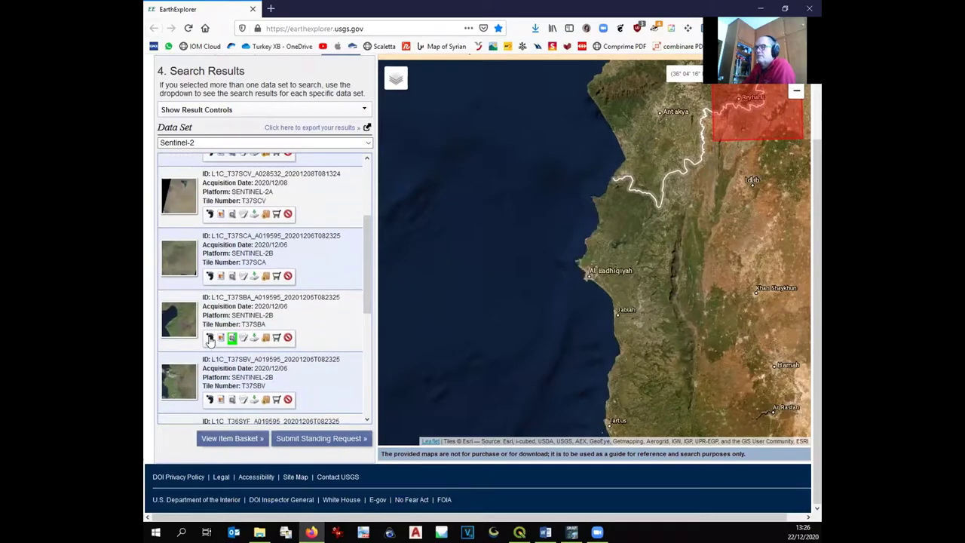
pyautogui.click(209, 338)
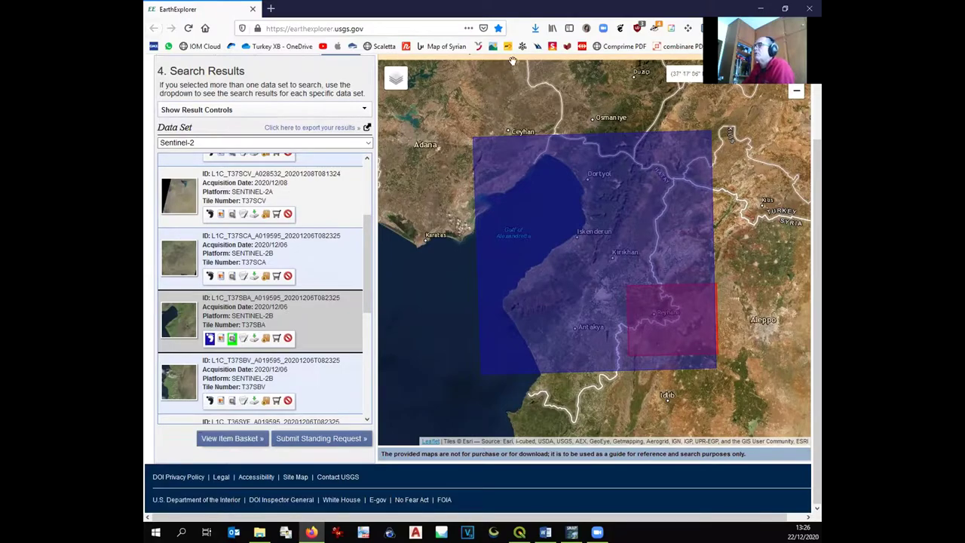
# Step: Download the Full Resolution Browse GeoTIFF of the 2020/12/06 tile T37SBA, choosing to save the file
pyautogui.click(535, 28)
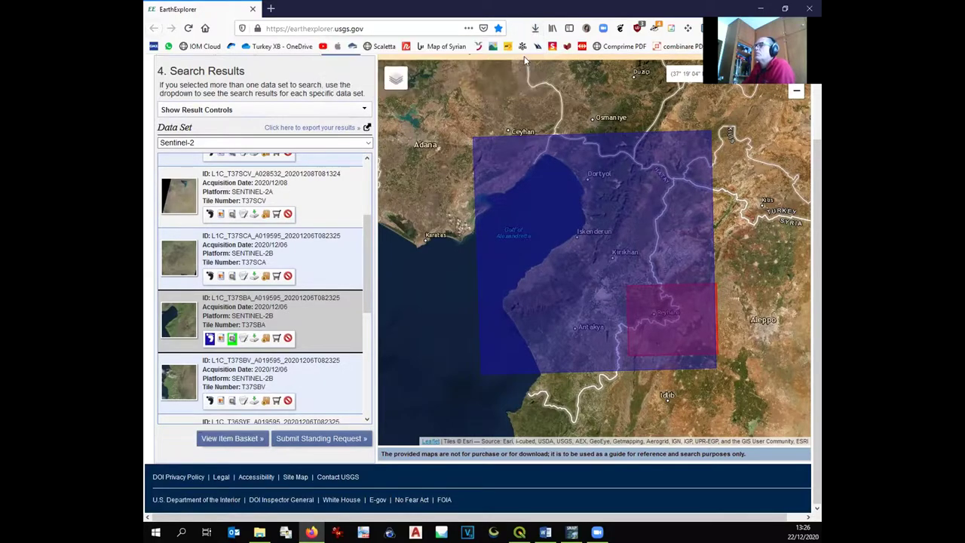
pyautogui.click(254, 338)
pyautogui.click(394, 294)
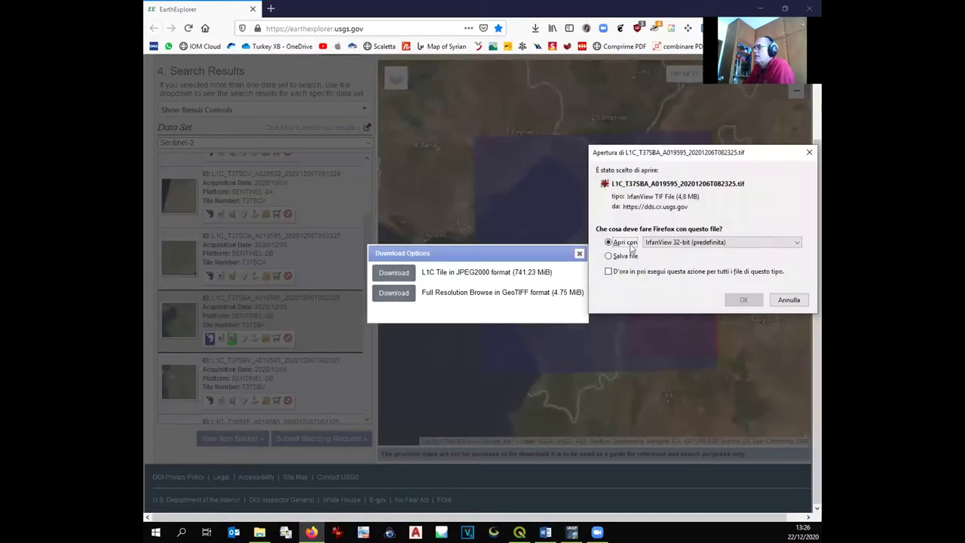
pyautogui.click(654, 255)
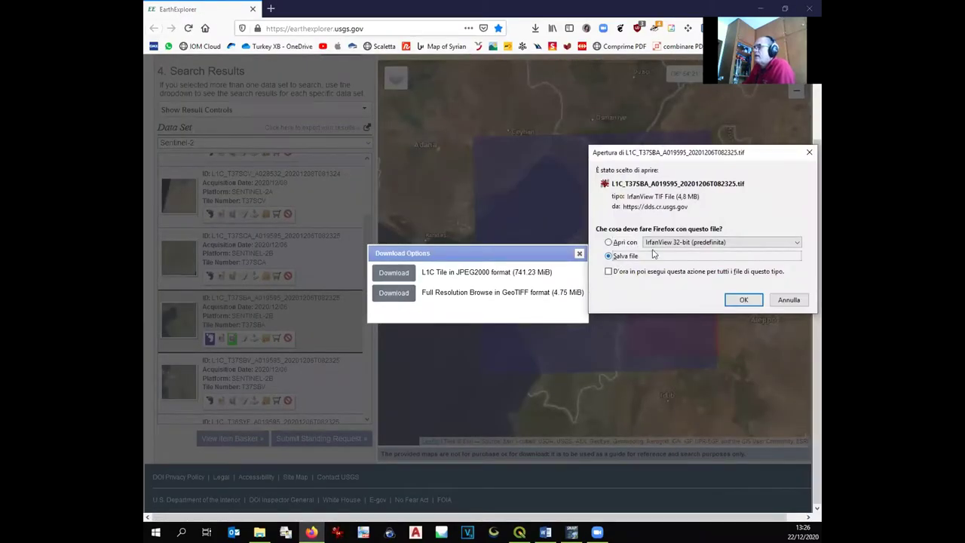
pyautogui.click(745, 300)
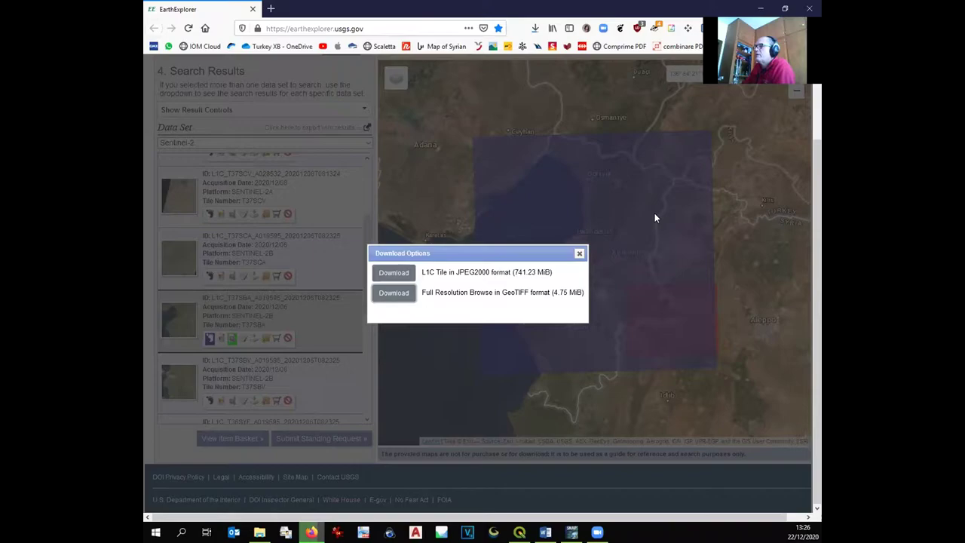
# Step: View the downloaded L1C_T37SBA_A019595_20201206T082325.tif in IrfanView to inspect its cloud cover, closing the viewer when done
pyautogui.click(534, 31)
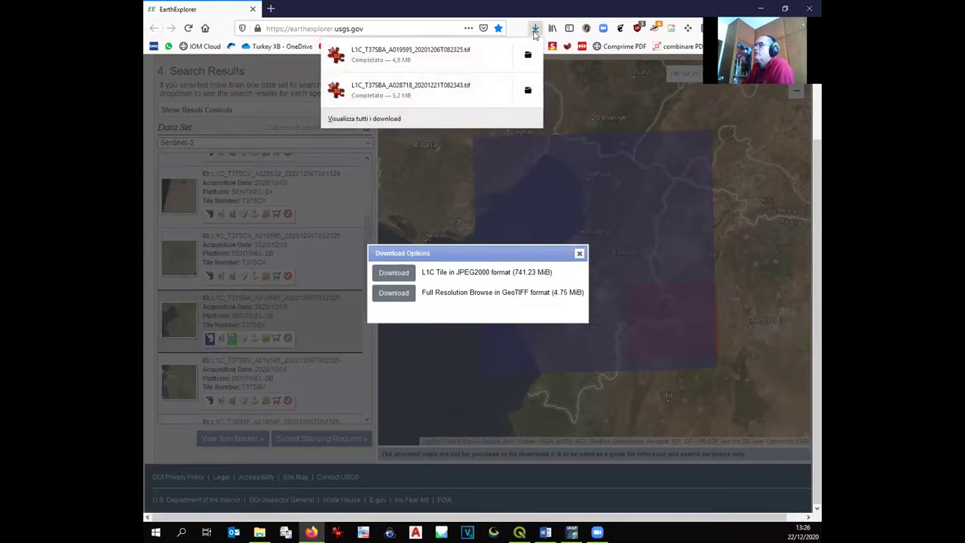
pyautogui.click(465, 62)
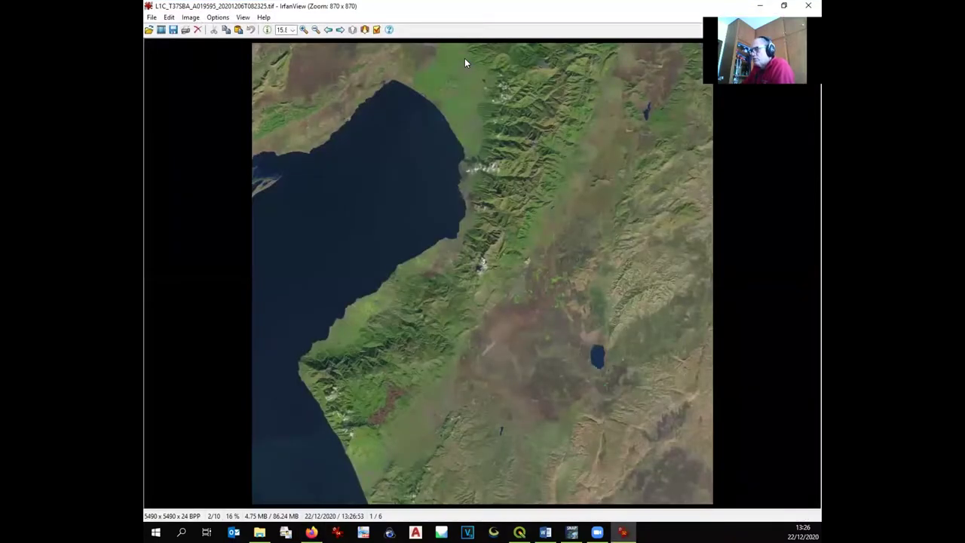
pyautogui.click(807, 7)
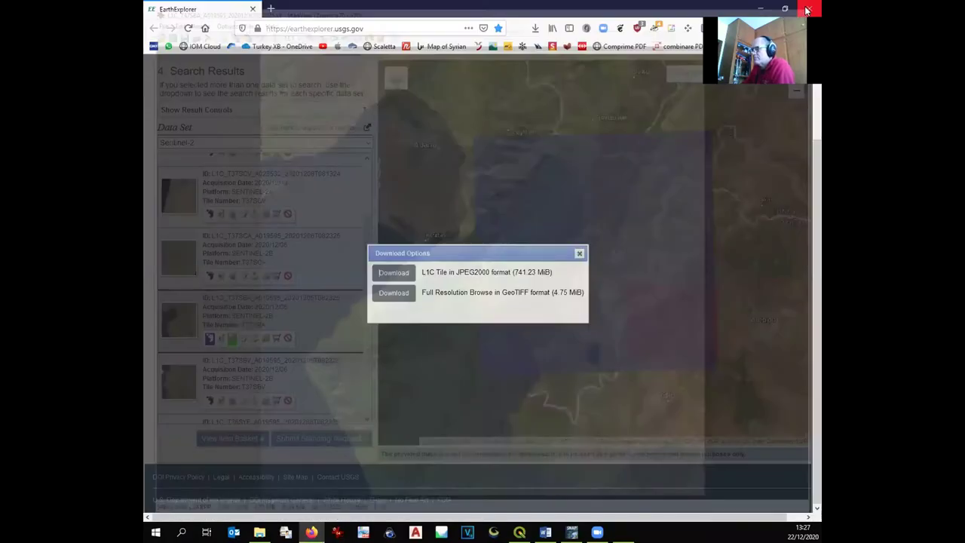
# Step: Switch to QGIS and add L1C_T37SBA_A019595_20201206T082325.tif from the Downloads folder as a raster layer
pyautogui.click(519, 532)
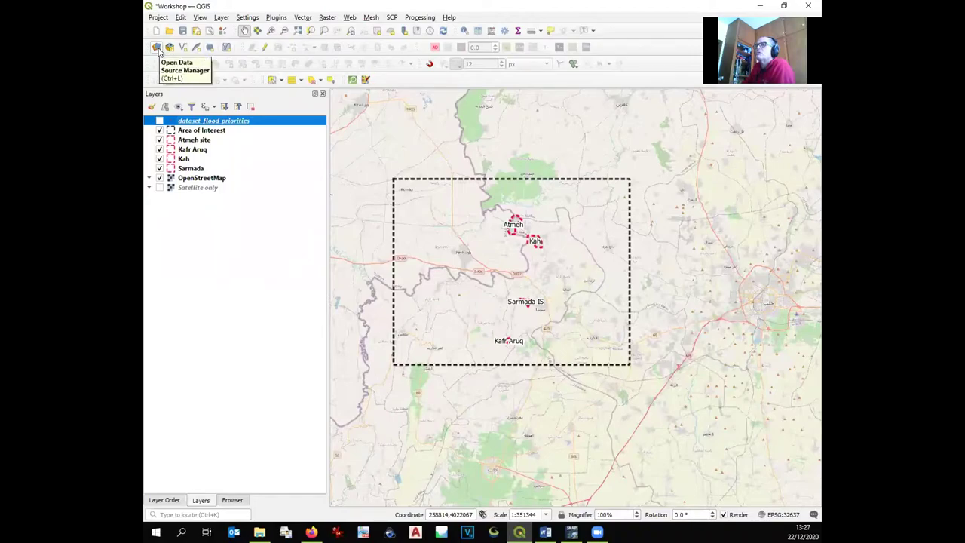
pyautogui.click(156, 48)
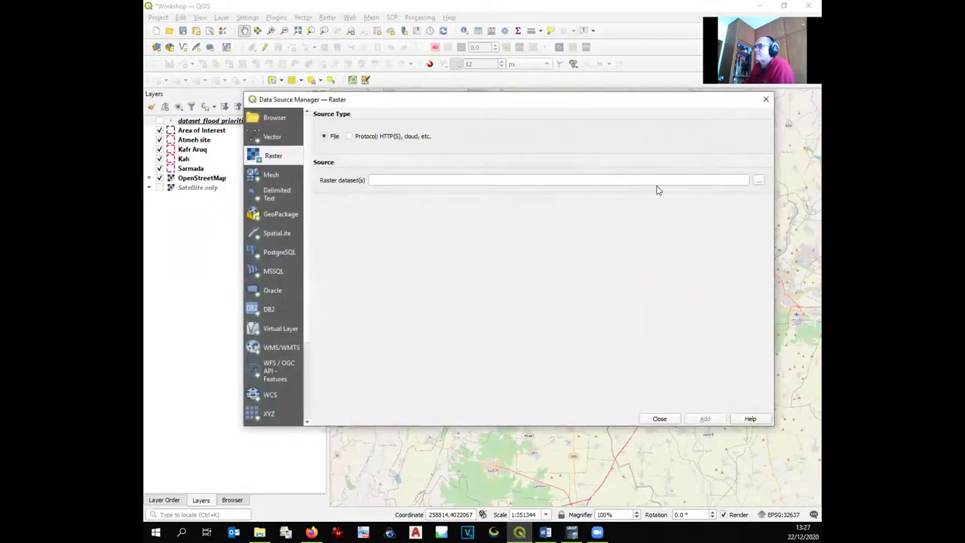
pyautogui.click(759, 181)
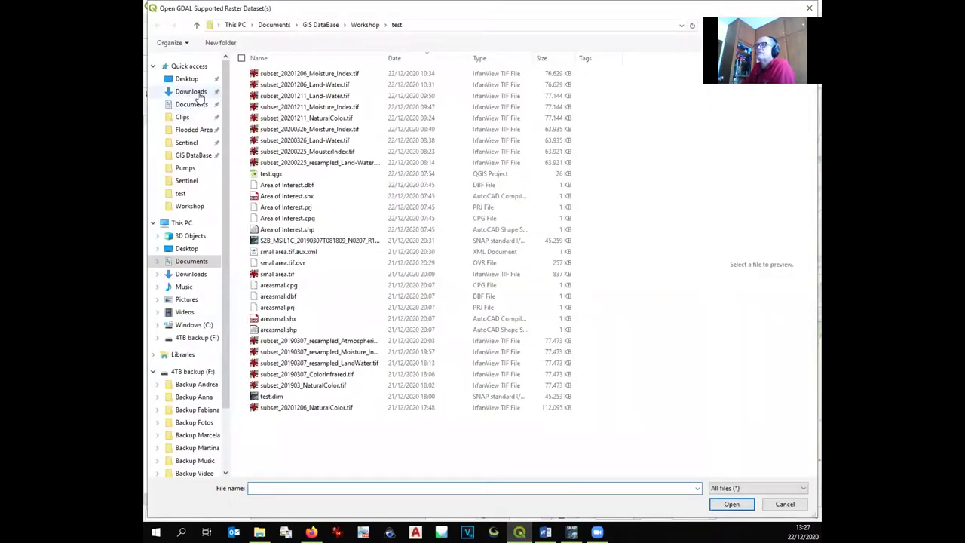
pyautogui.click(198, 93)
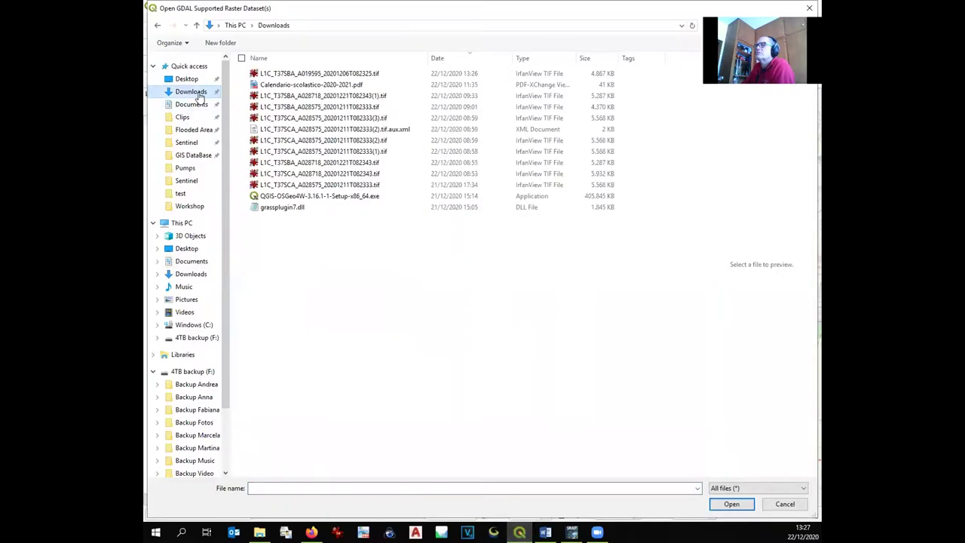
pyautogui.click(304, 75)
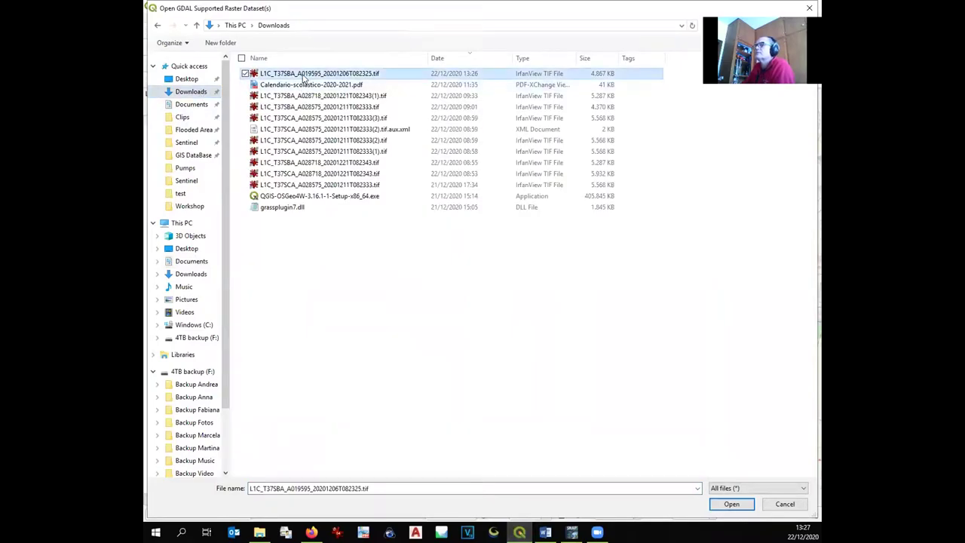
pyautogui.click(731, 503)
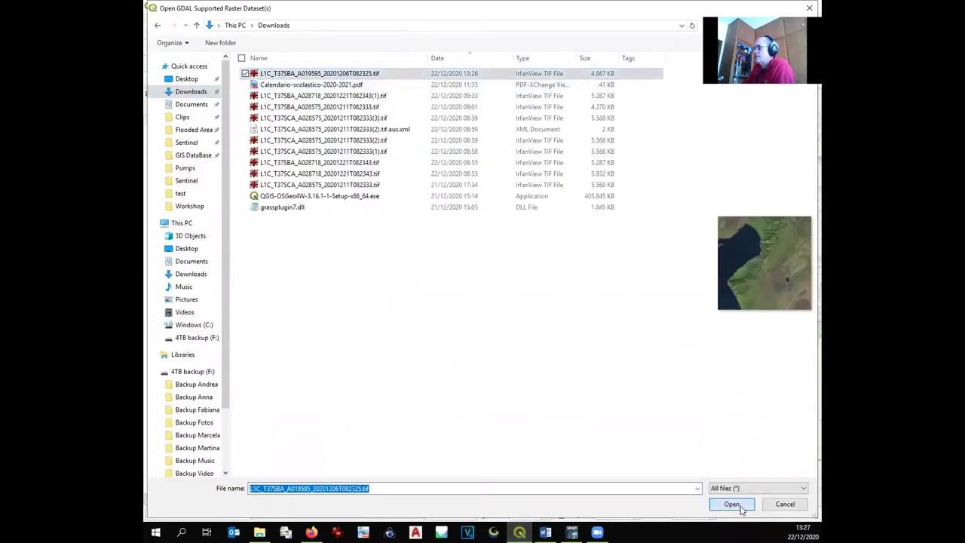
pyautogui.click(703, 420)
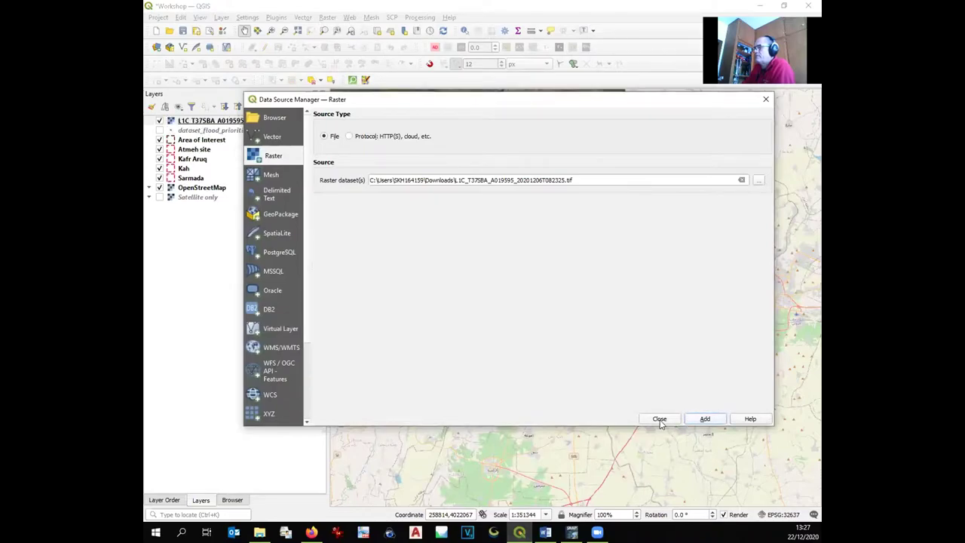
pyautogui.click(658, 419)
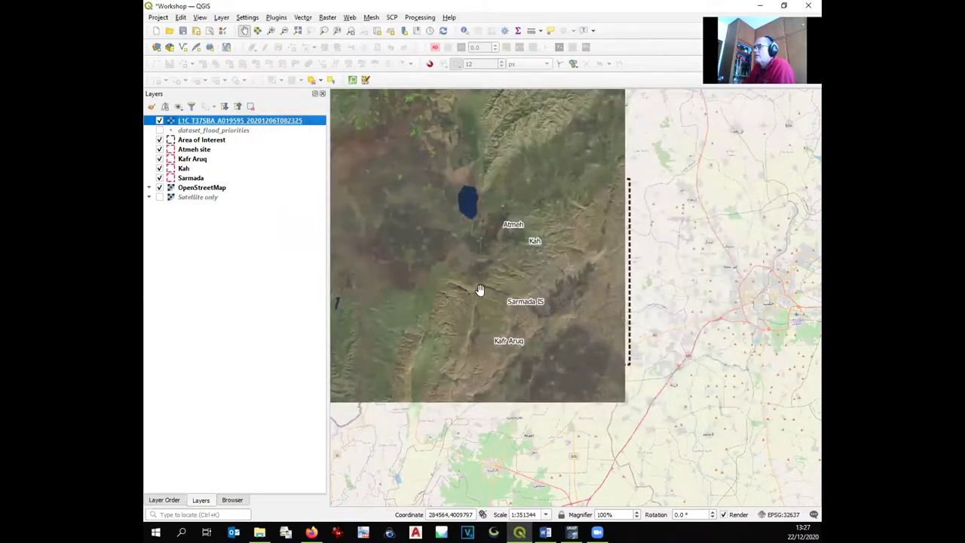
# Step: Move the T37SBA raster layer below the Sarmada layer and above OpenStreetMap, and inspect the site outlines over the image
pyautogui.scroll(1, 479, 294)
pyautogui.moveTo(249, 126); pyautogui.dragTo(253, 190)
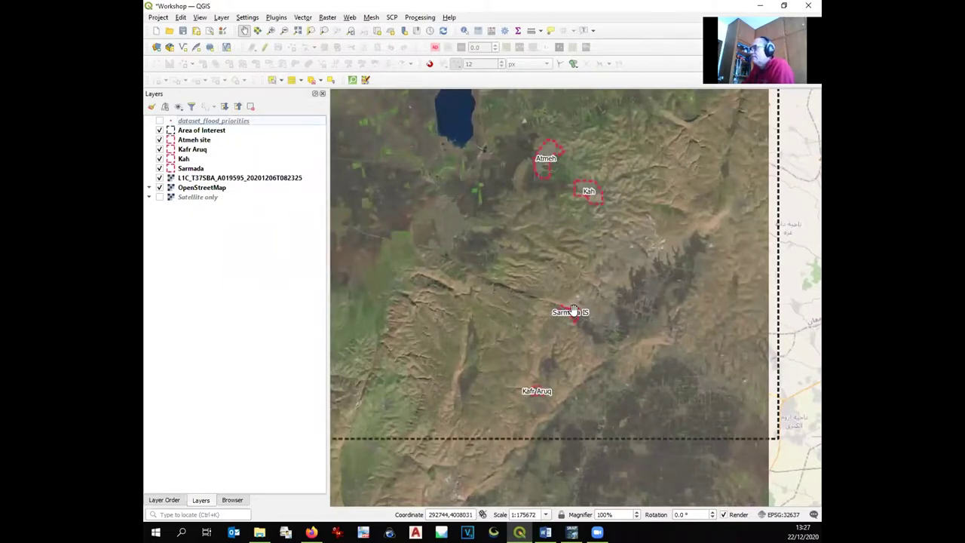
pyautogui.scroll(1, 537, 184)
pyautogui.scroll(-1, 538, 184)
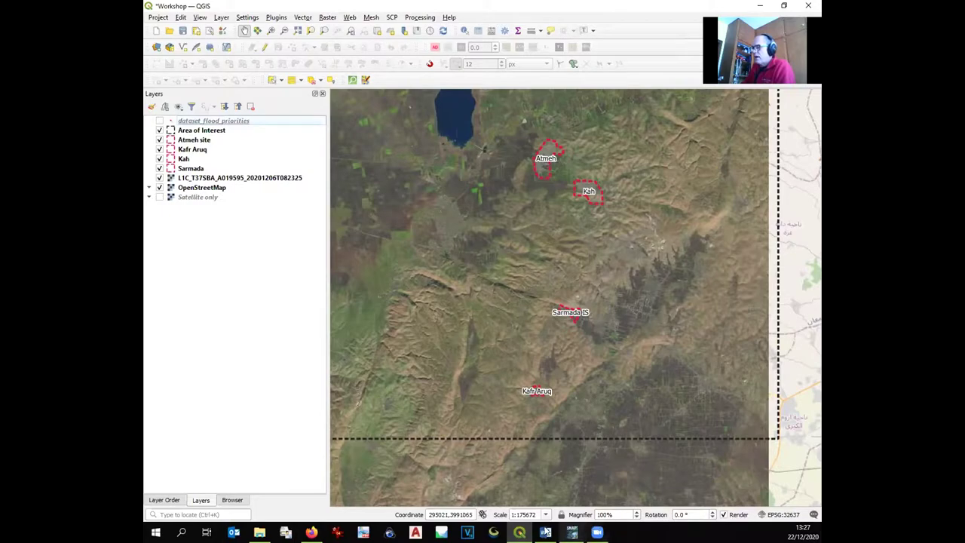
# Step: Switch back to EarthExplorer and reopen the download options of the 2020/12/06 tile T37SBA to review the L1C JPEG2000 product
pyautogui.click(311, 532)
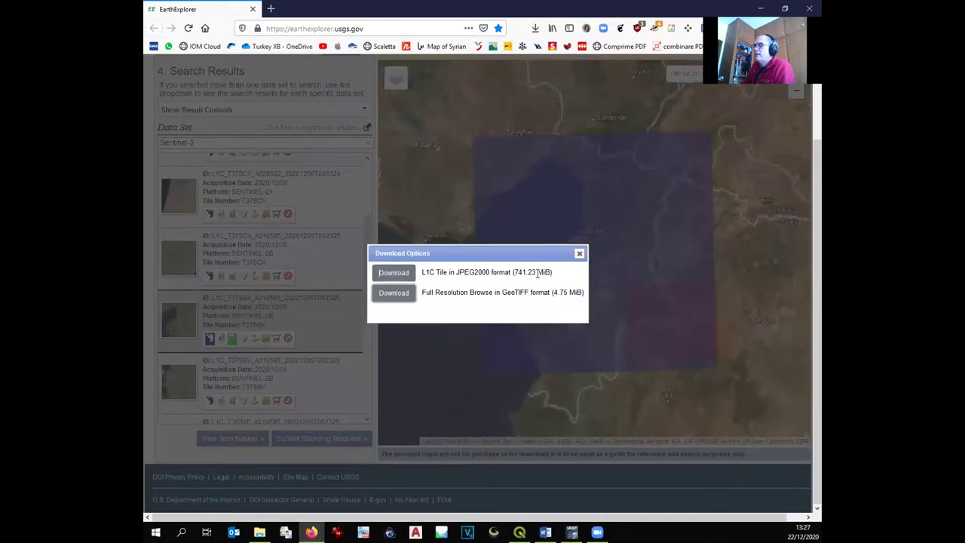
pyautogui.click(579, 254)
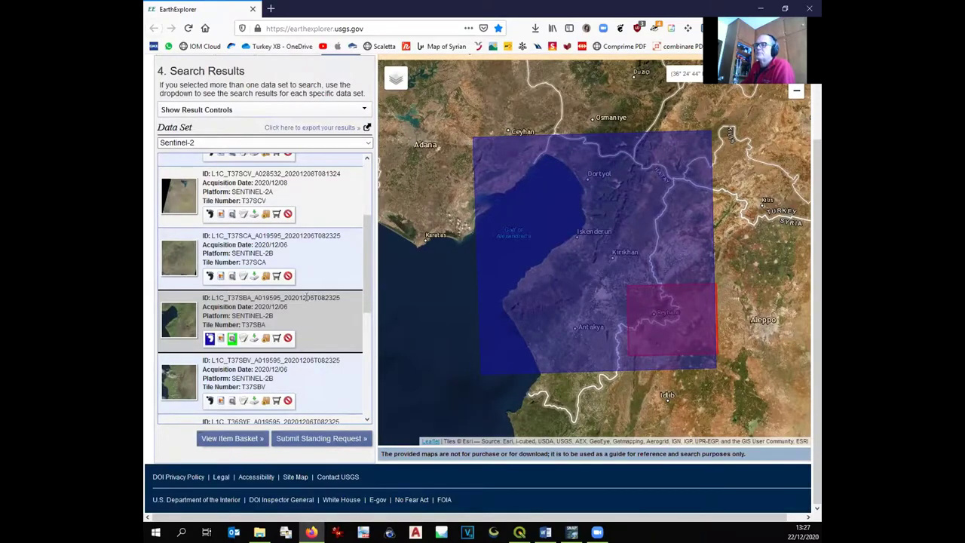
pyautogui.click(256, 337)
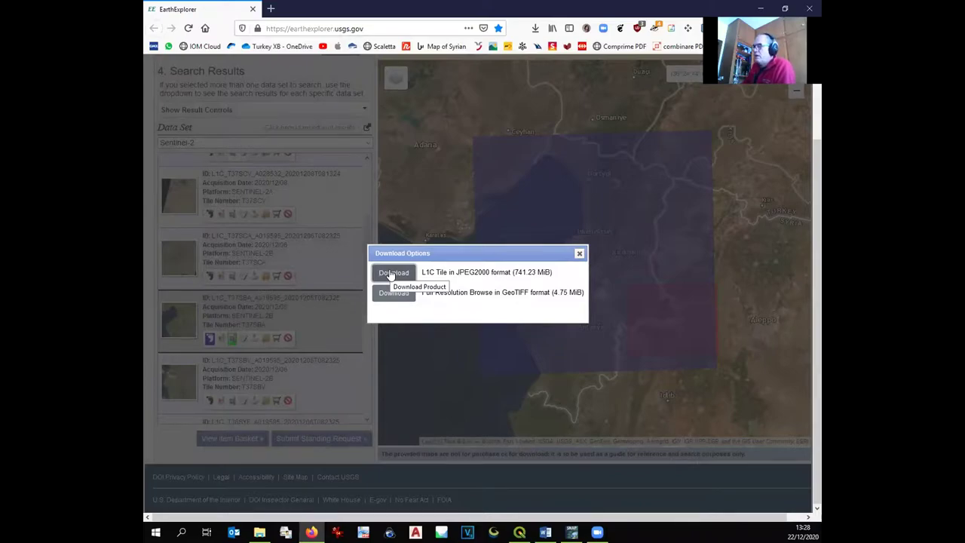
# Step: Switch to File Explorer, open the Sentinel folder in GIS DataBase, and select L1C_T37SBA_A019595_20201206T082325.zip
pyautogui.click(259, 532)
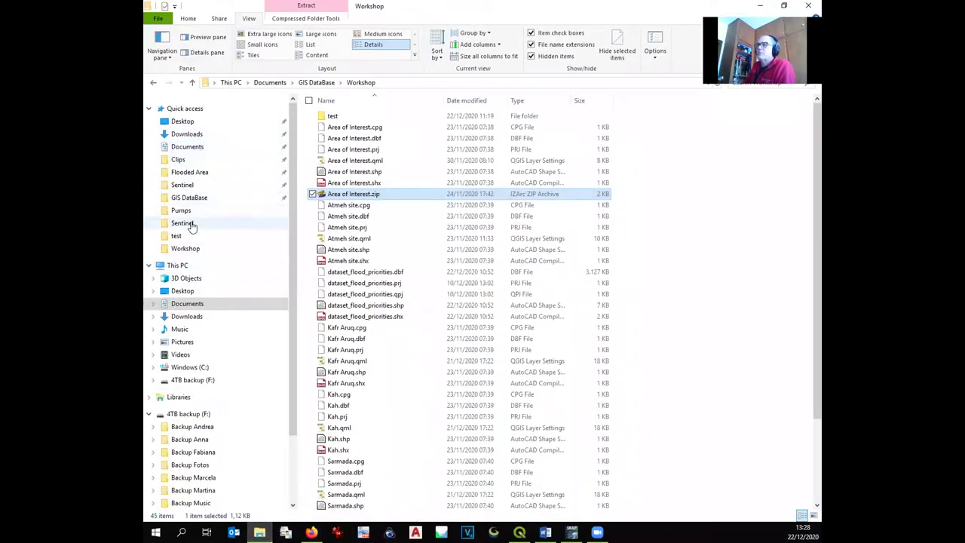
pyautogui.click(206, 251)
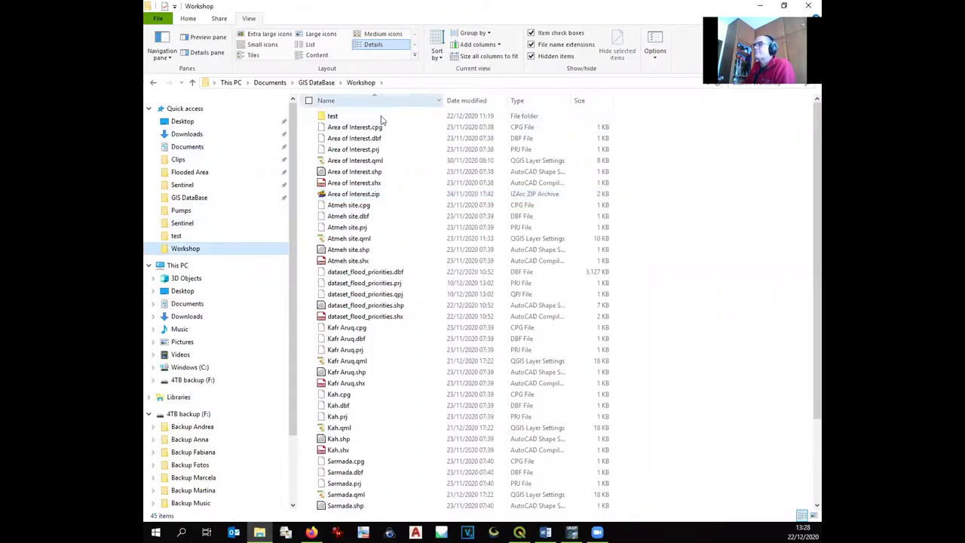
pyautogui.click(316, 82)
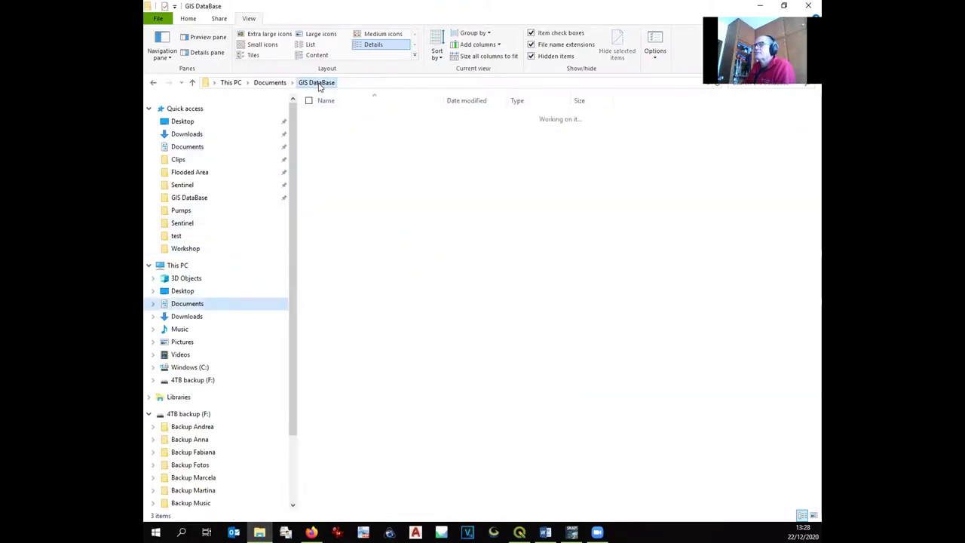
pyautogui.click(337, 130)
pyautogui.doubleClick(336, 128)
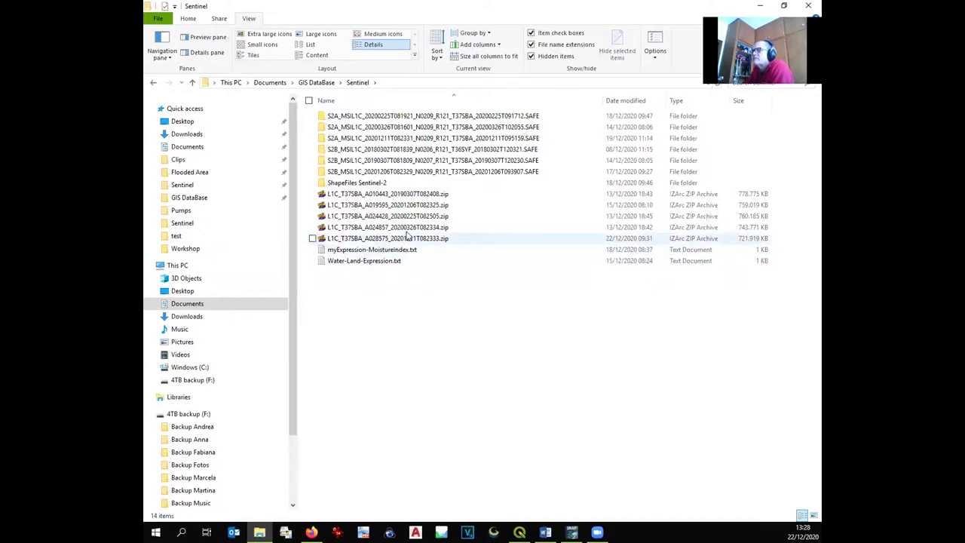
pyautogui.click(417, 208)
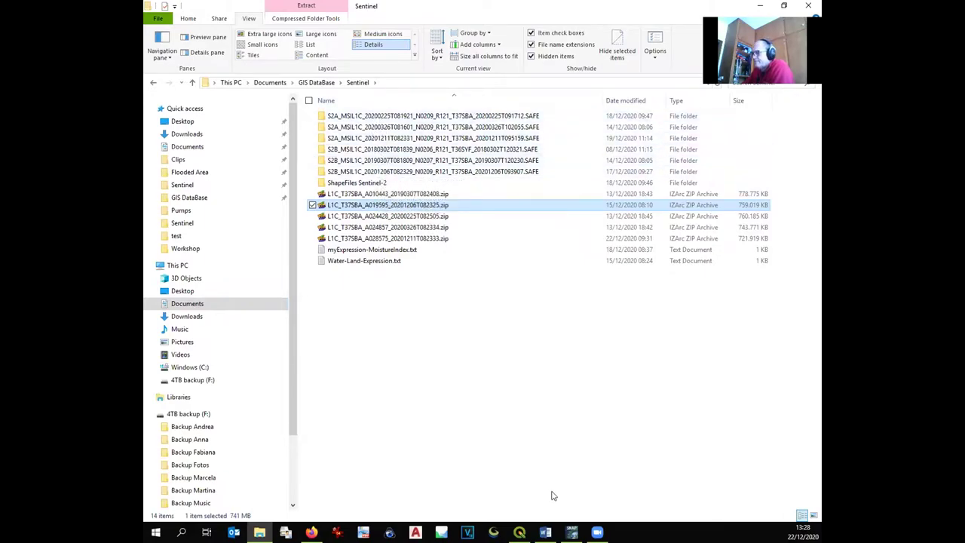
# Step: Switch to SNAP and open MTD_MSIL1C.xml from the S2B_MSIL1C_20201206T082329_N0209_R121_T37SBA_20201206T093907.SAFE folder as a product
pyautogui.moveTo(572, 531)
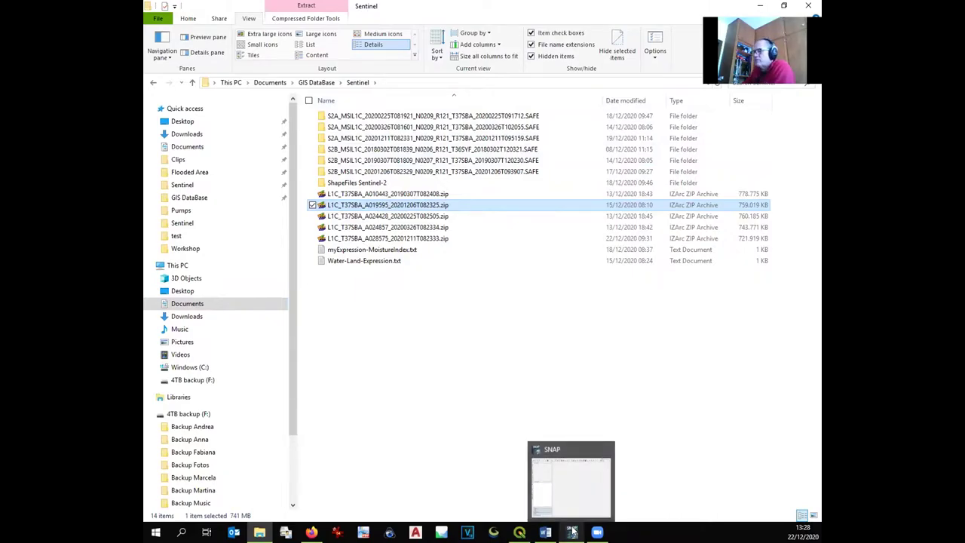
pyautogui.click(573, 532)
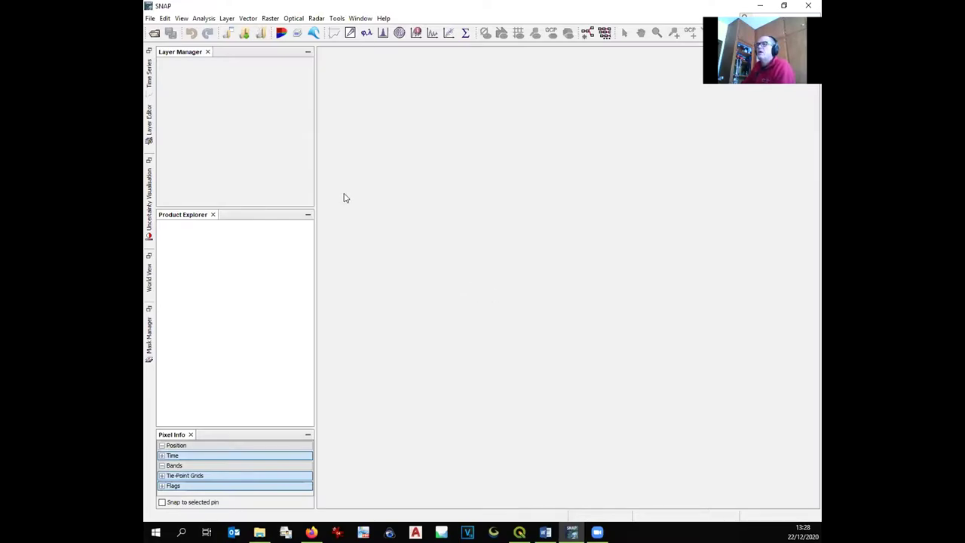
pyautogui.click(154, 35)
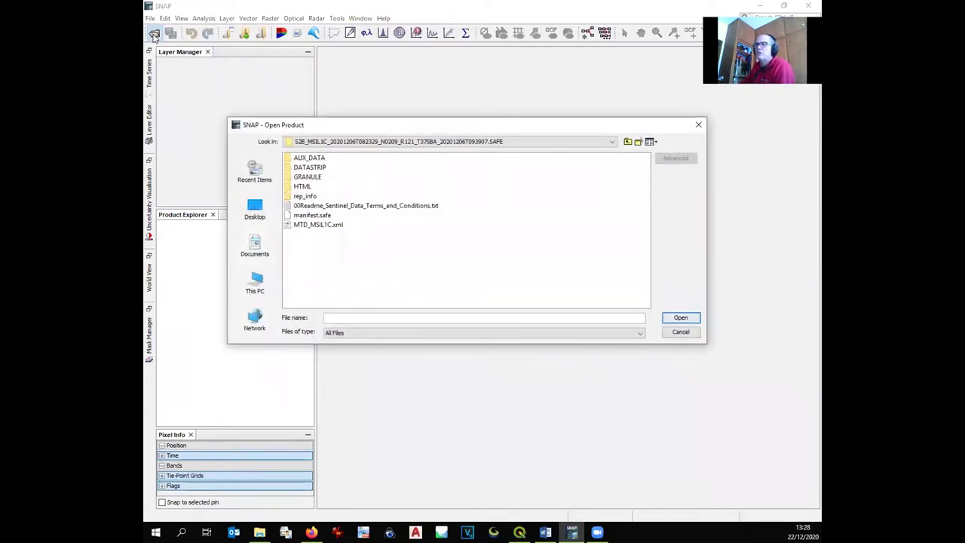
pyautogui.click(627, 142)
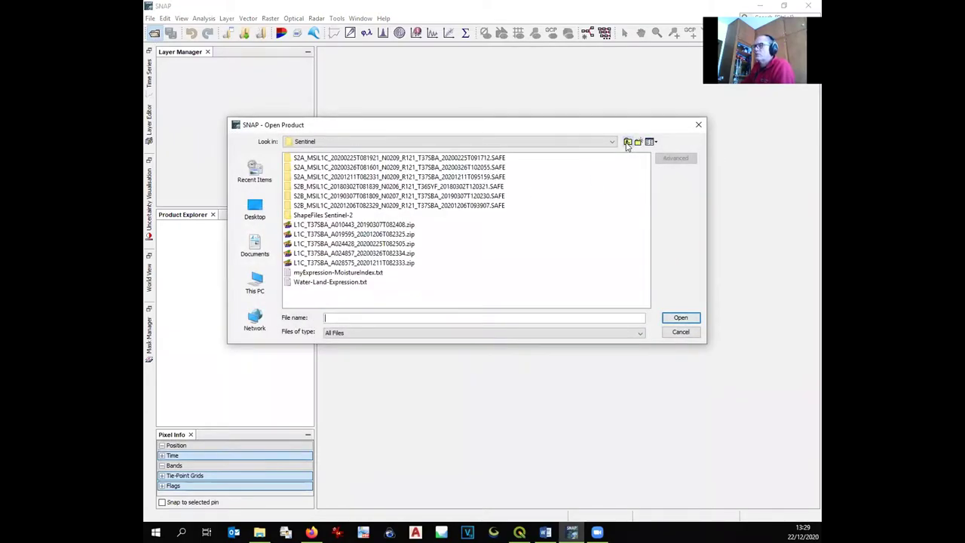
pyautogui.doubleClick(447, 204)
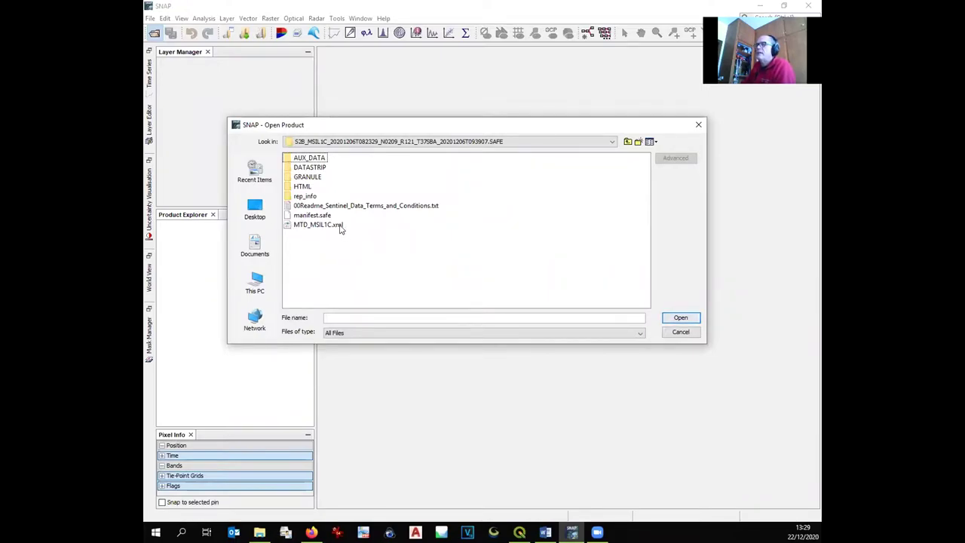
pyautogui.click(309, 225)
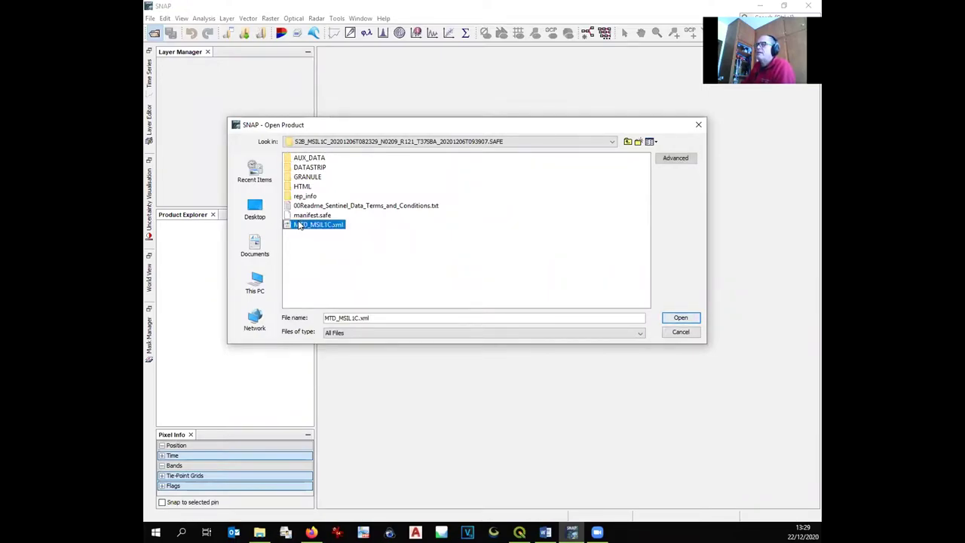
pyautogui.click(680, 317)
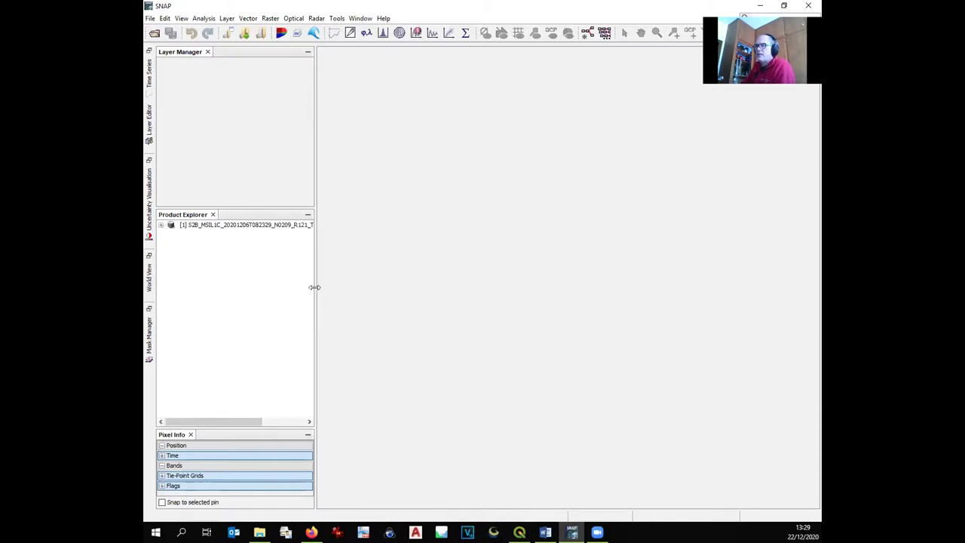
# Step: Expand the product's Bands folder, display band B2 (490 nm) in an image view, and inspect the scene
pyautogui.click(194, 228)
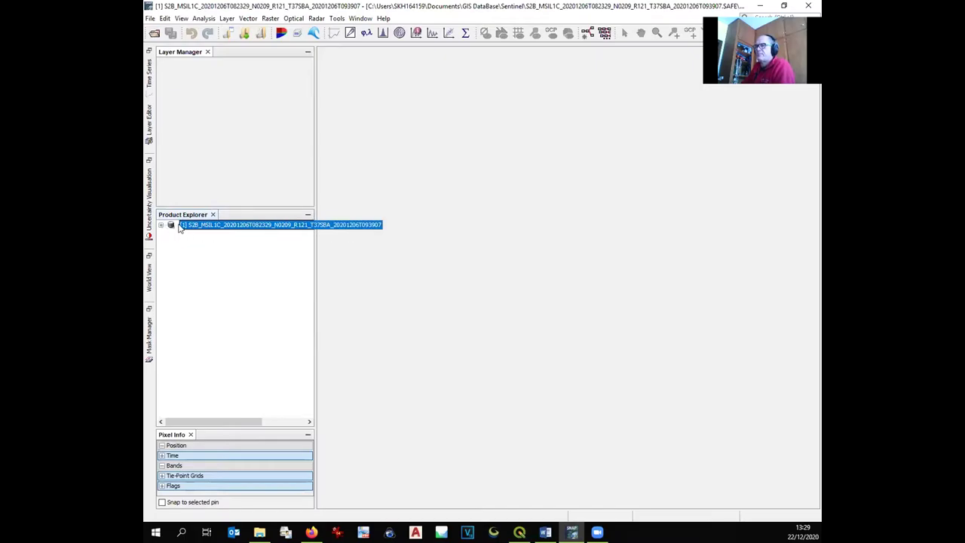
pyautogui.click(161, 225)
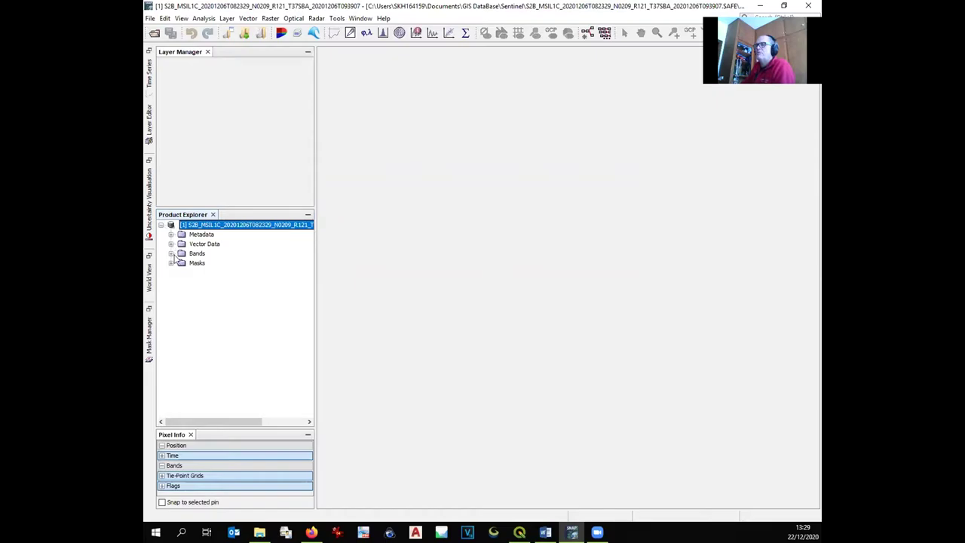
pyautogui.click(171, 254)
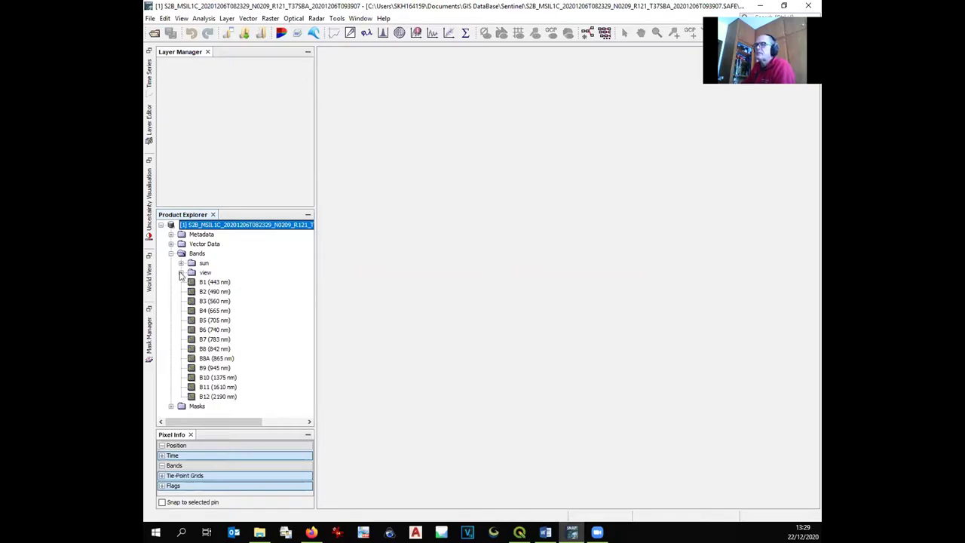
pyautogui.click(204, 273)
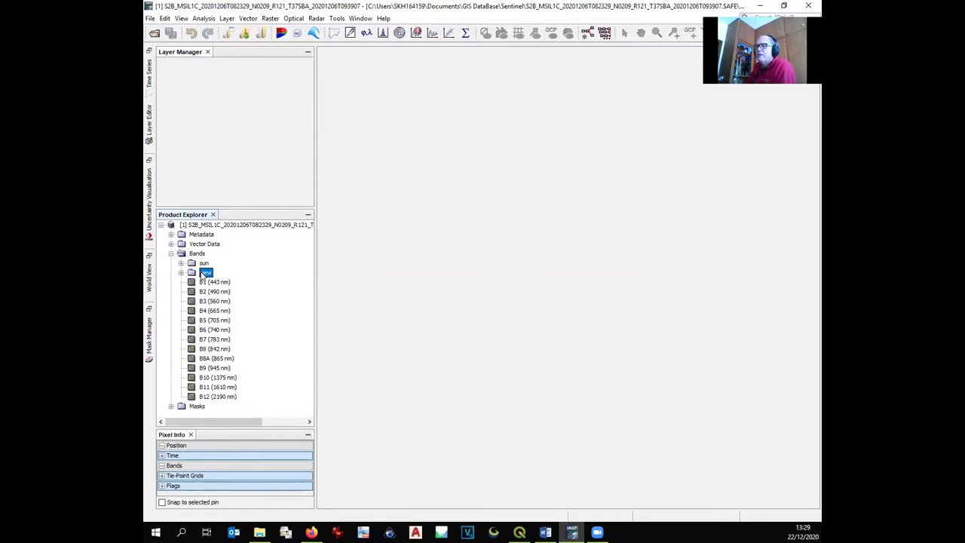
pyautogui.click(214, 226)
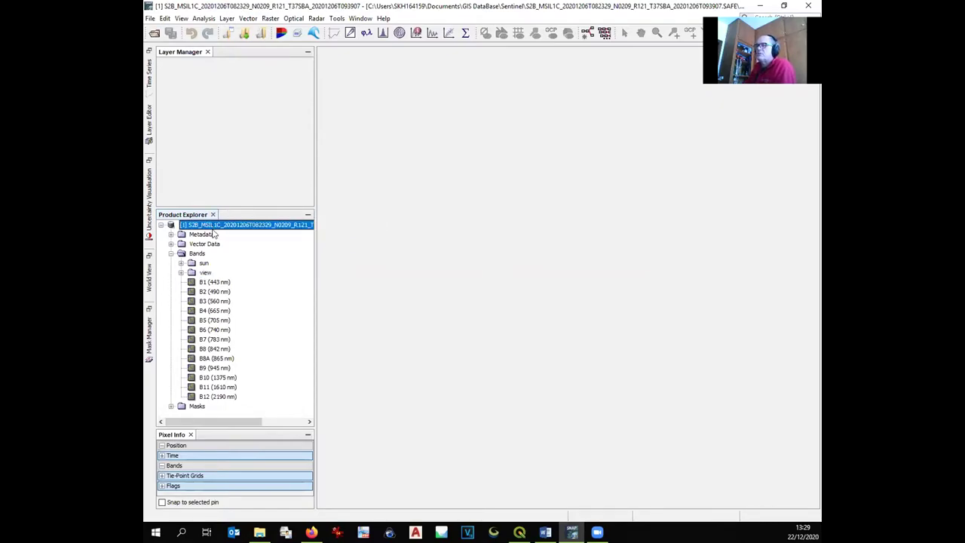
pyautogui.doubleClick(211, 292)
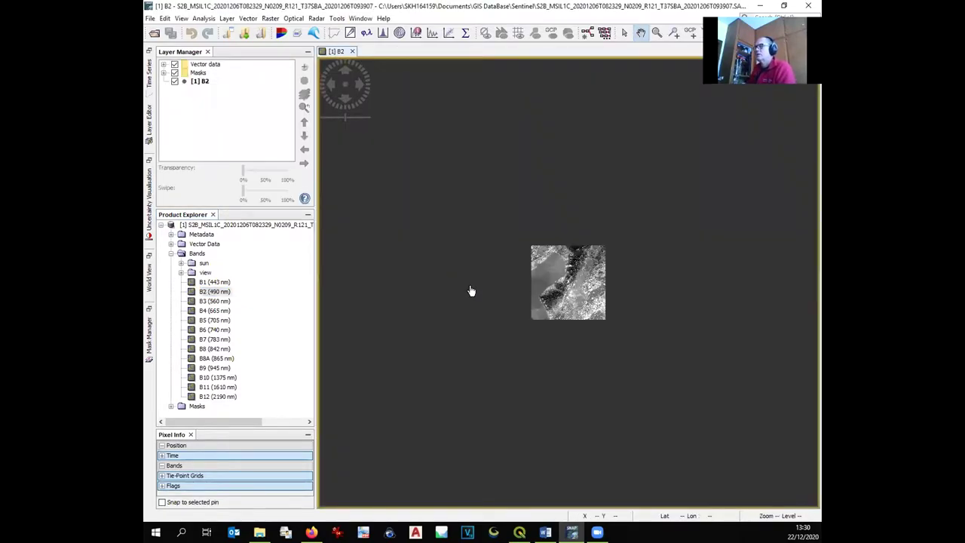
pyautogui.scroll(5, 550, 279)
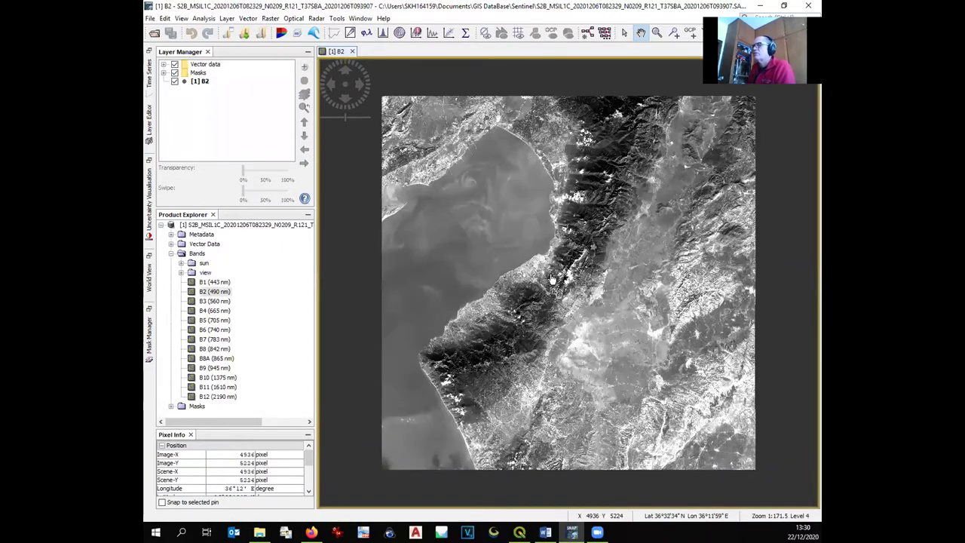
pyautogui.scroll(5, 556, 278)
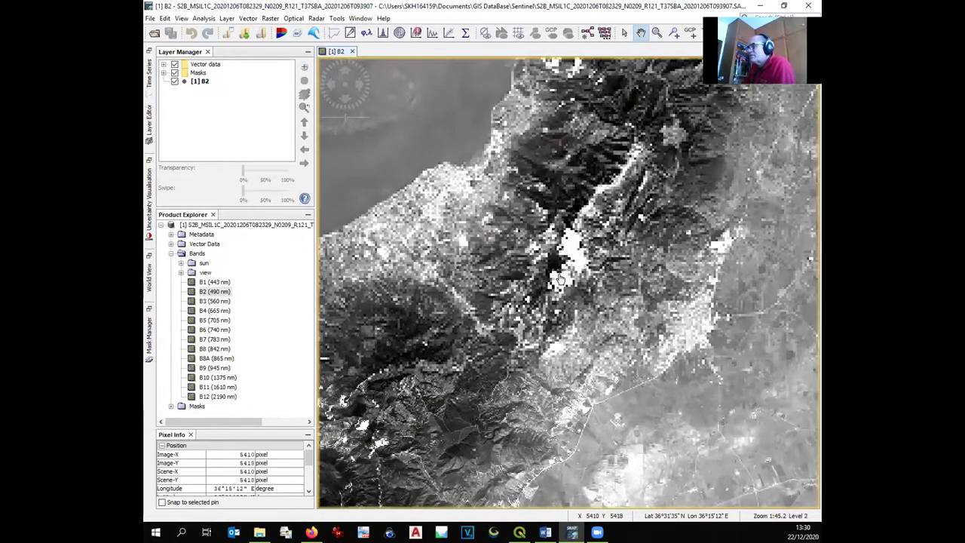
pyautogui.scroll(-5, 561, 279)
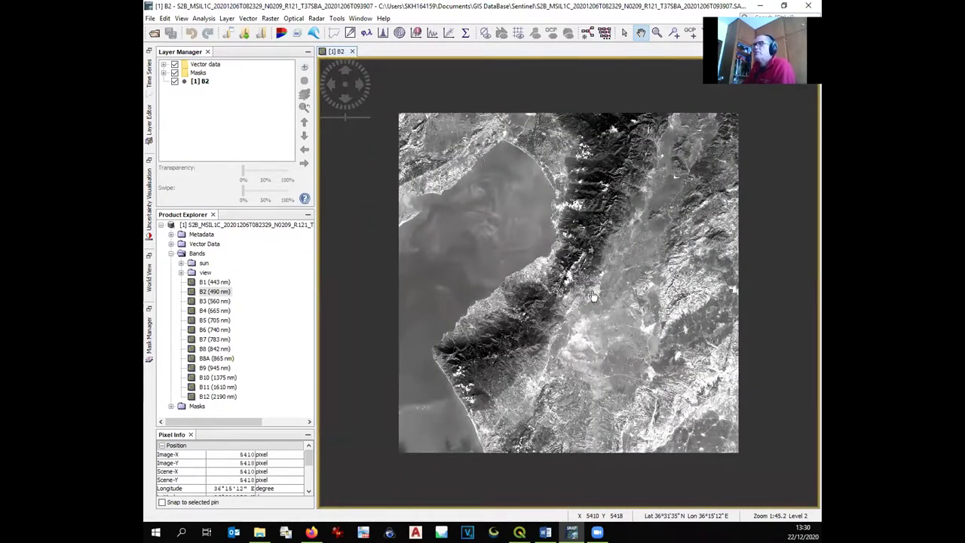
# Step: Import the ESRI shapefile Area of Interest.shp from the Workshop folder into the Sentinel-2 product
pyautogui.click(226, 224)
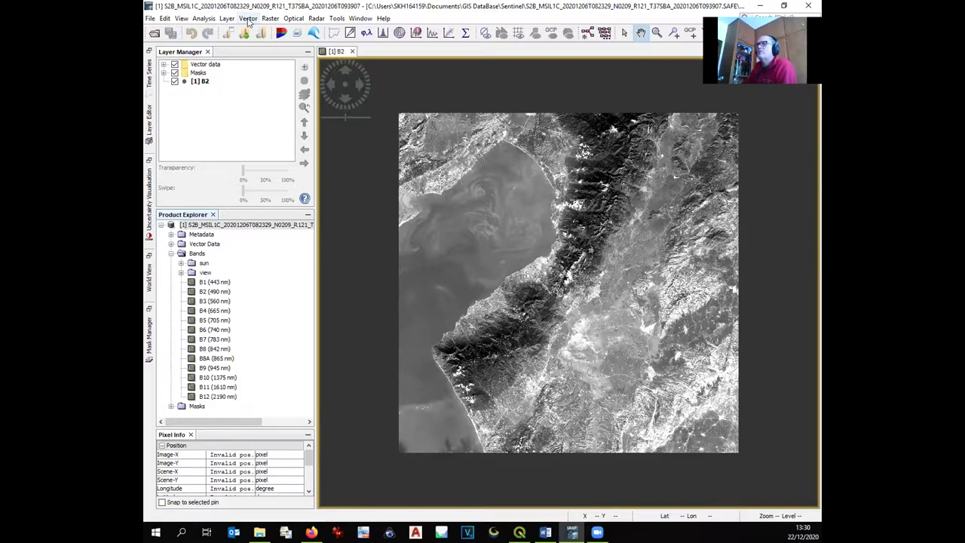
pyautogui.click(248, 19)
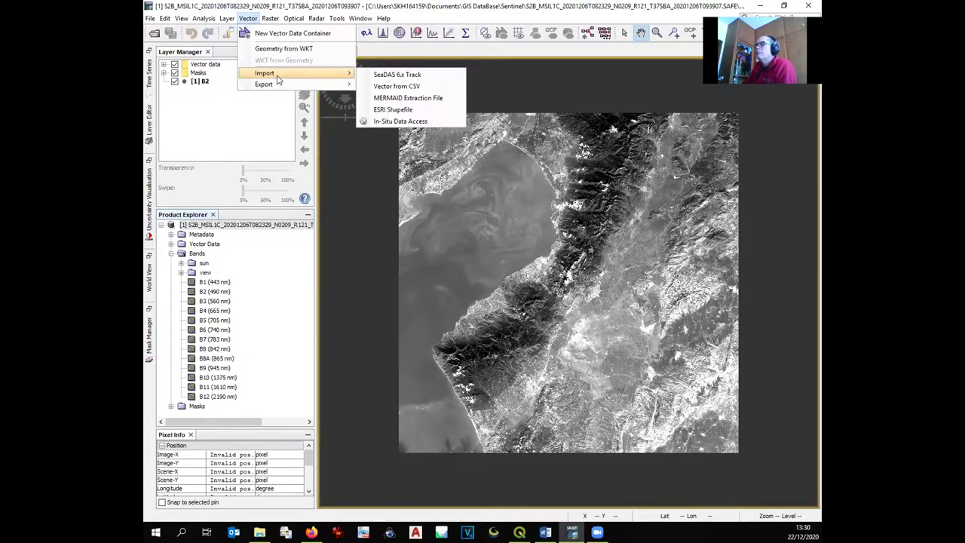
pyautogui.click(322, 73)
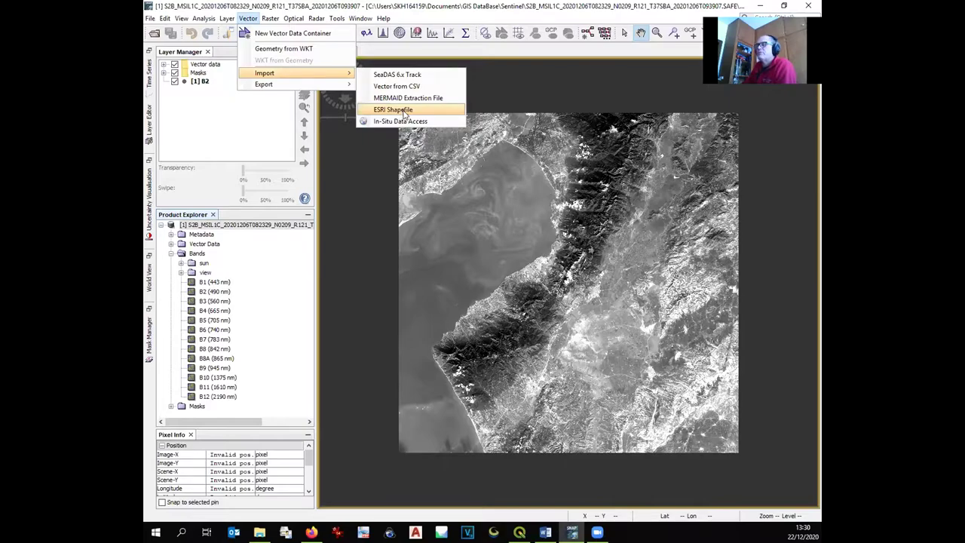
pyautogui.click(393, 110)
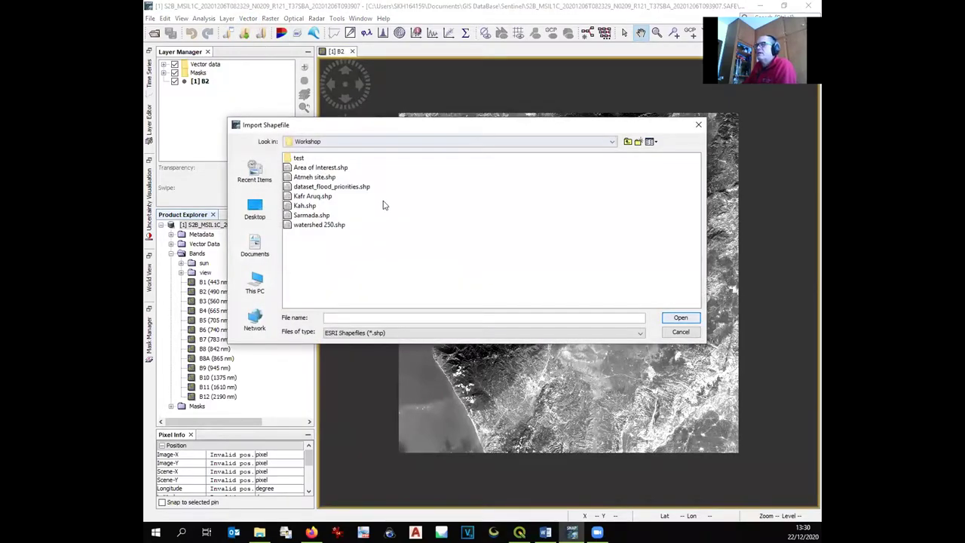
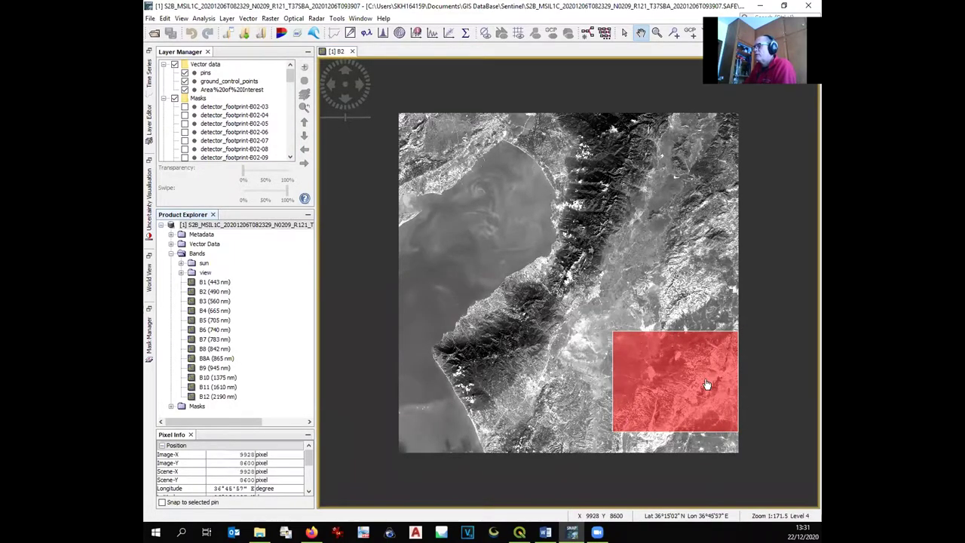
# Step: Collapse the product tree and frame the B2 view closely around the whole red Area of Interest rectangle
pyautogui.scroll(2, 706, 384)
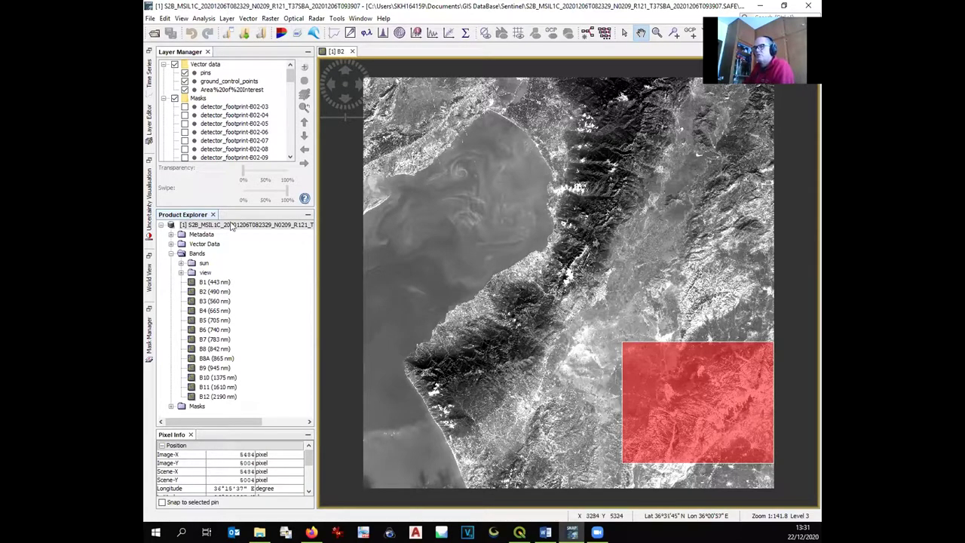
pyautogui.click(160, 225)
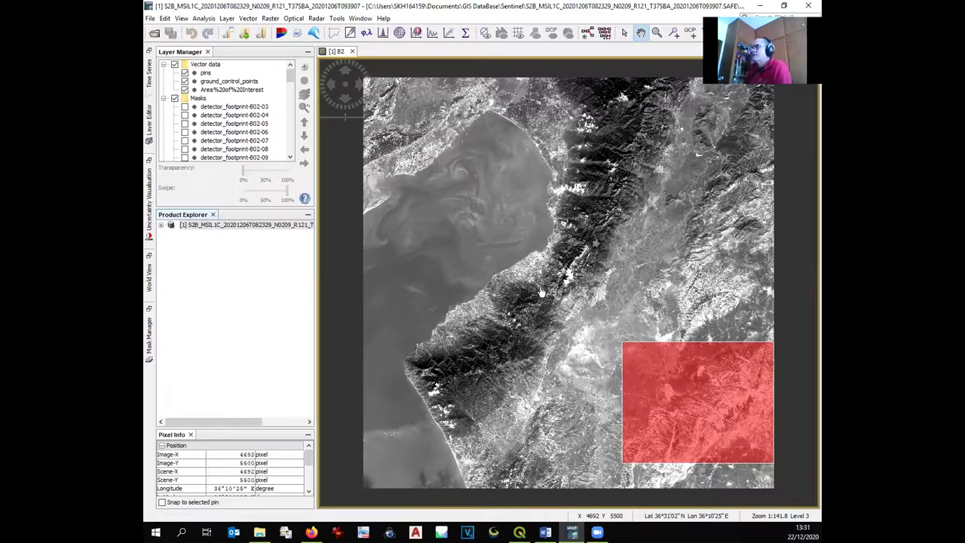
pyautogui.scroll(2, 648, 397)
pyautogui.moveTo(648, 396); pyautogui.dragTo(512, 218)
pyautogui.scroll(1, 516, 220)
pyautogui.scroll(2, 531, 287)
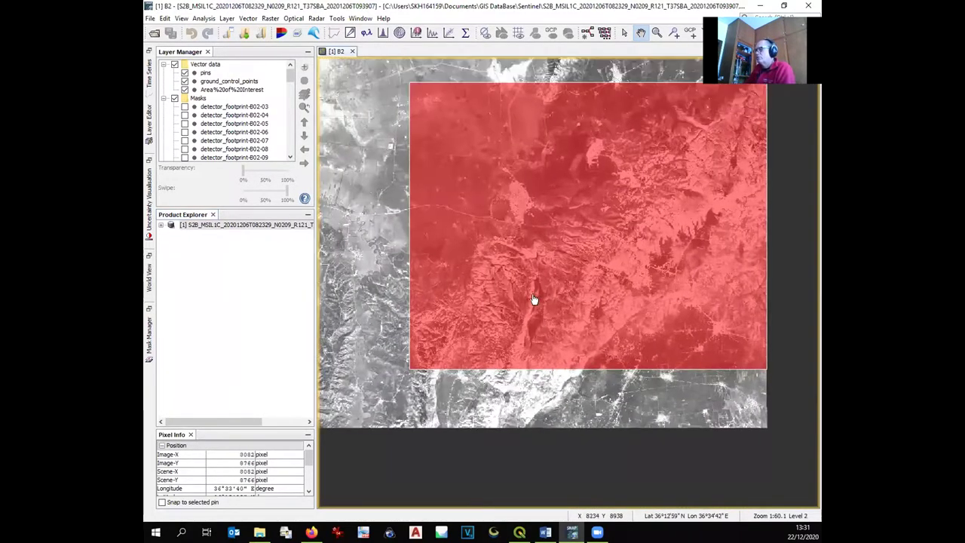
pyautogui.scroll(2, 535, 306)
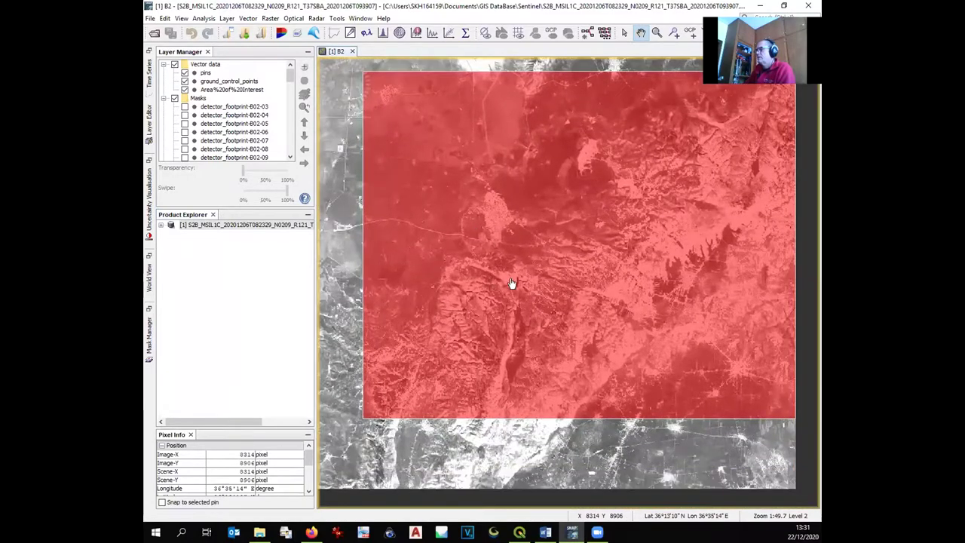
pyautogui.scroll(1, 532, 289)
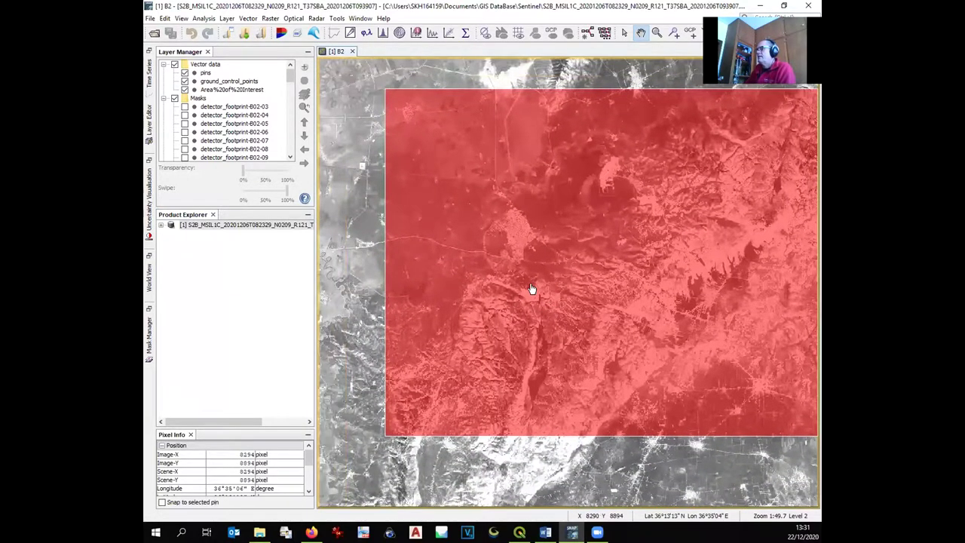
pyautogui.scroll(1, 523, 280)
pyautogui.moveTo(523, 280)
pyautogui.mouseDown()
pyautogui.moveTo(499, 258)
pyautogui.moveTo(523, 280)
pyautogui.mouseUp()
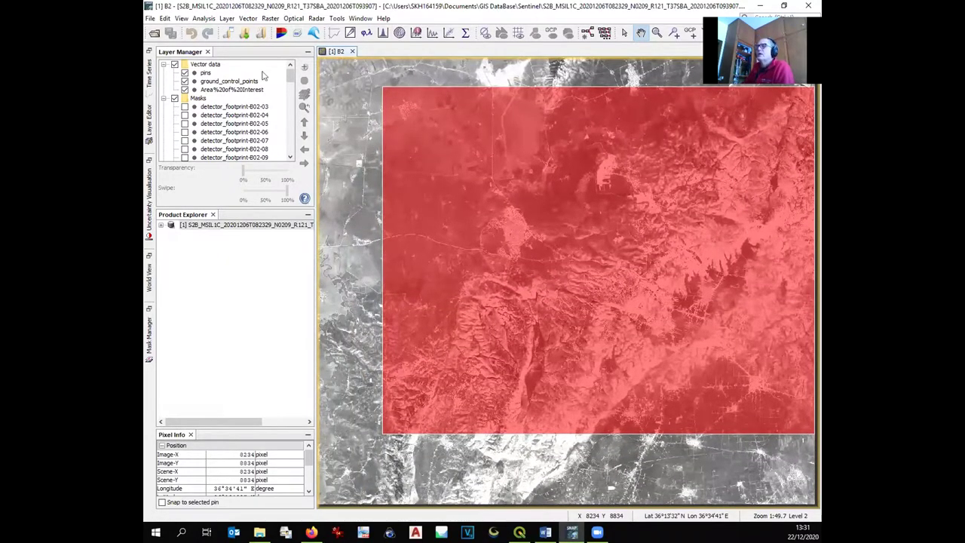
# Step: Create a spatial subset of the product covering the current view's extent, keeping B1 as the reference band
pyautogui.click(271, 18)
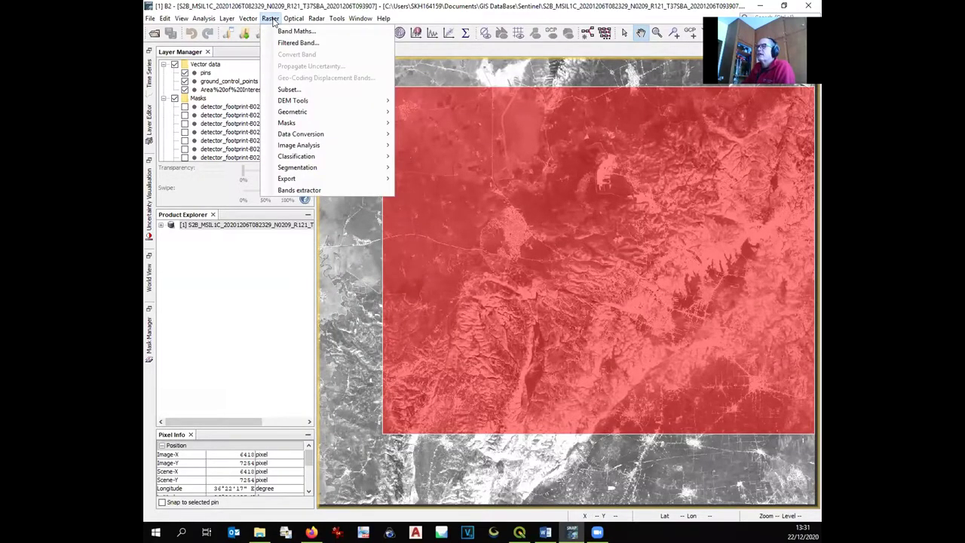
pyautogui.click(298, 90)
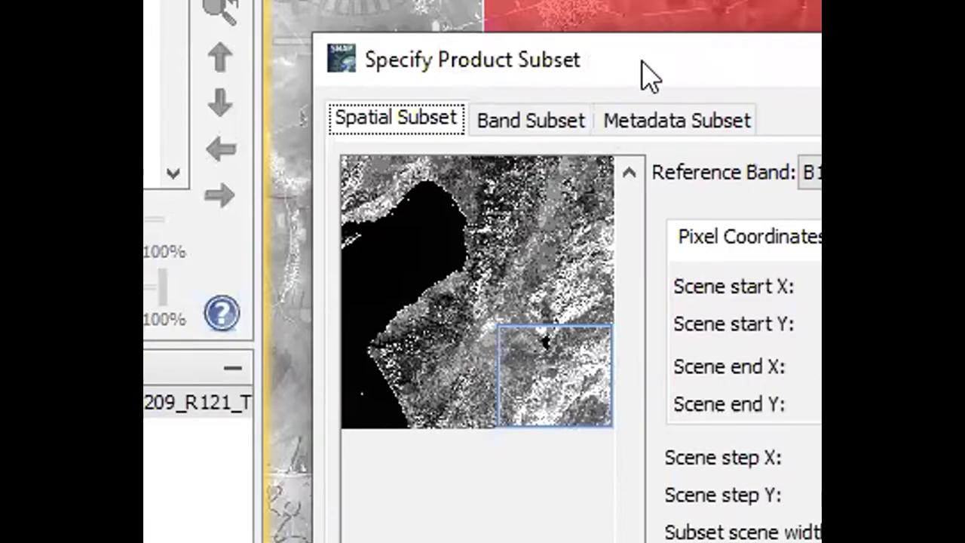
pyautogui.moveTo(649, 75); pyautogui.dragTo(99, 267)
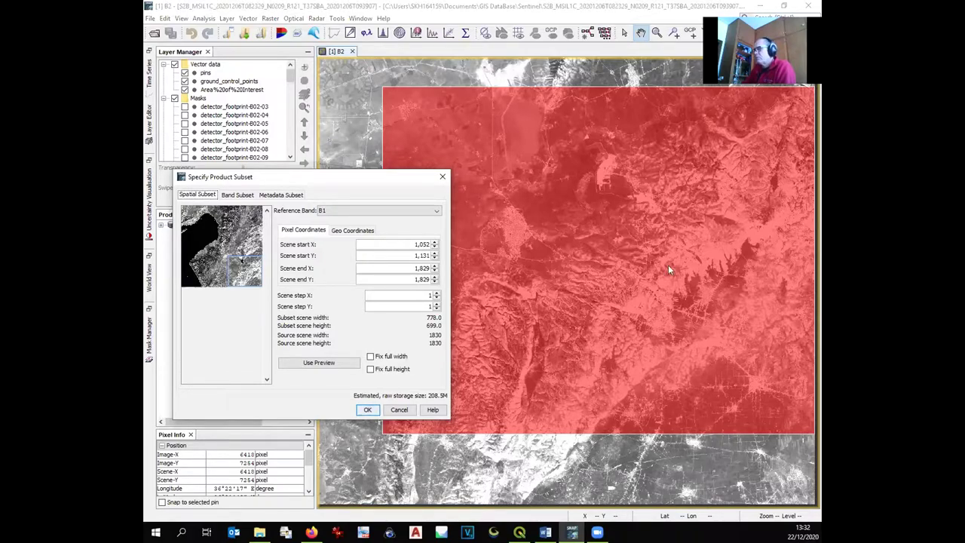
pyautogui.click(367, 410)
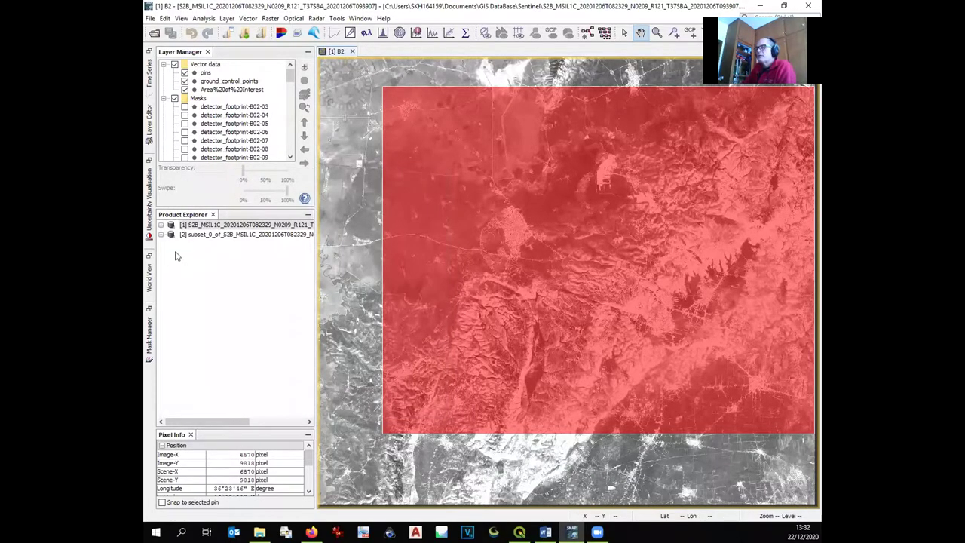
# Step: Select the new subset product, collapse the layer list's Masks and Vector data groups, and select the B2 layer
pyautogui.click(223, 235)
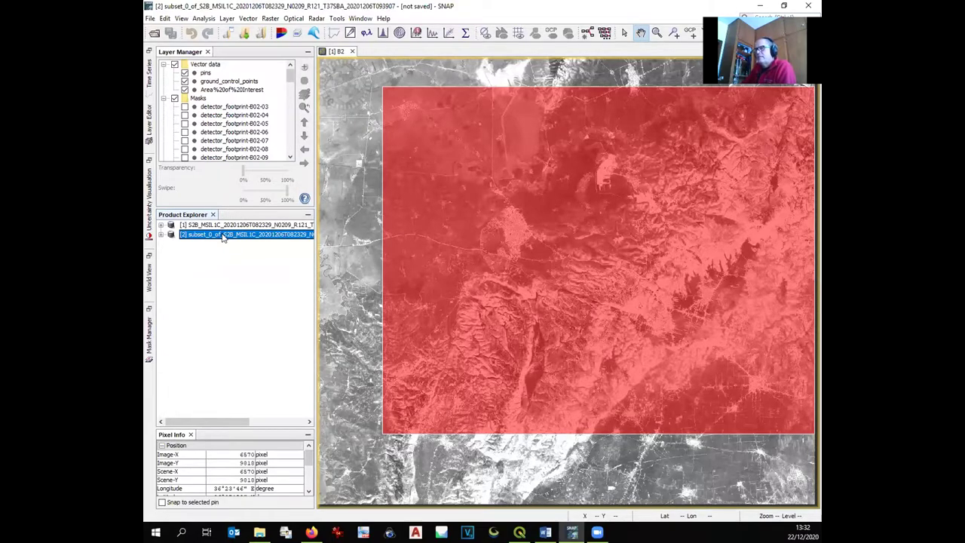
pyautogui.click(164, 98)
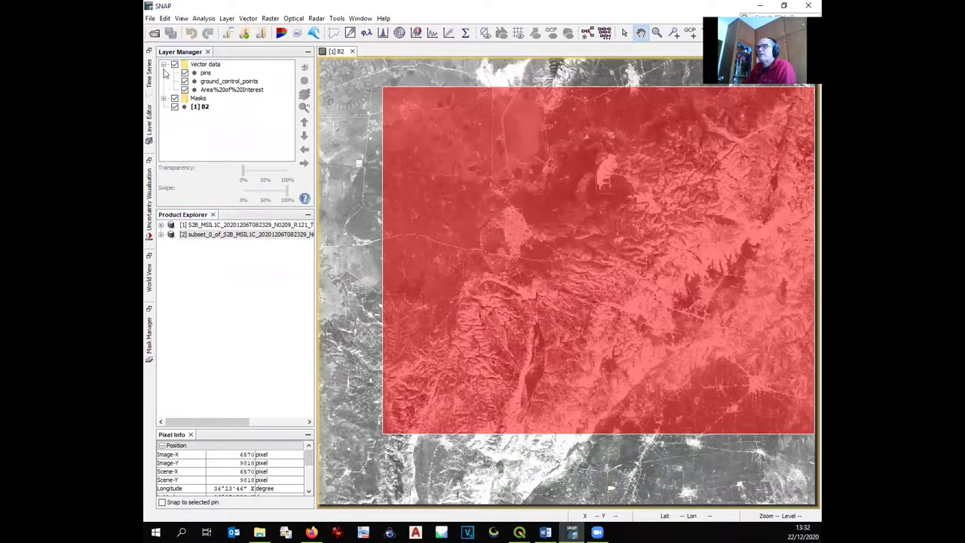
pyautogui.click(164, 65)
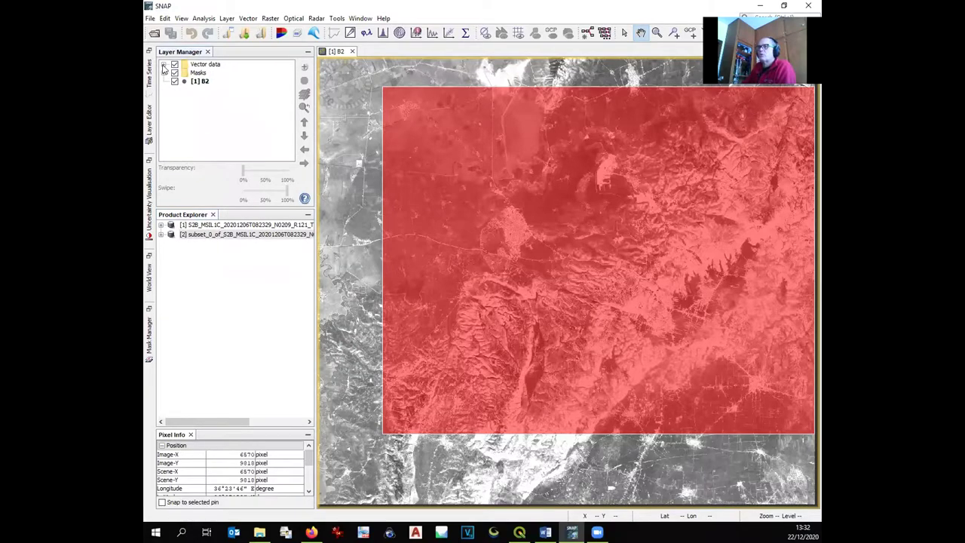
pyautogui.click(200, 81)
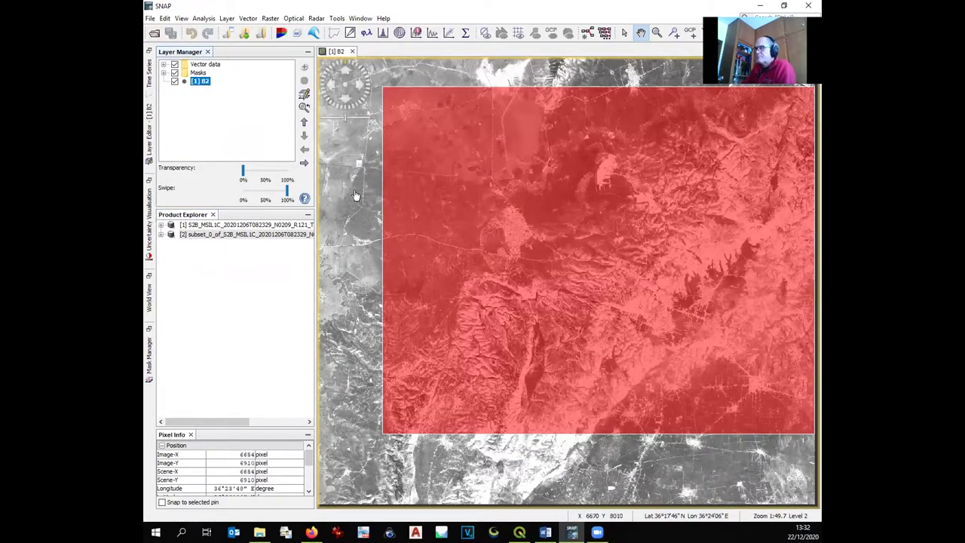
# Step: Close the original product's B2 view, then open band B2 of the subset product with its vector data overlay hidden
pyautogui.click(352, 51)
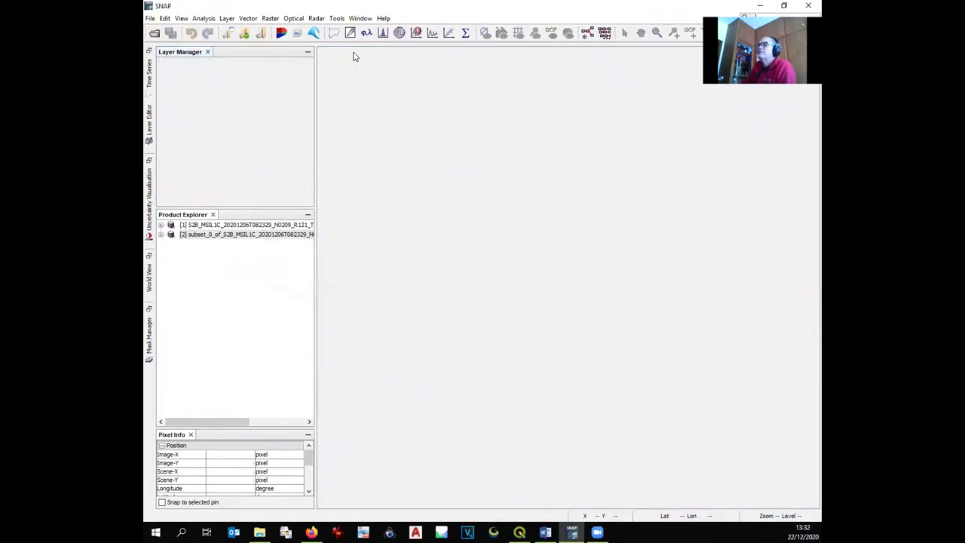
pyautogui.click(186, 235)
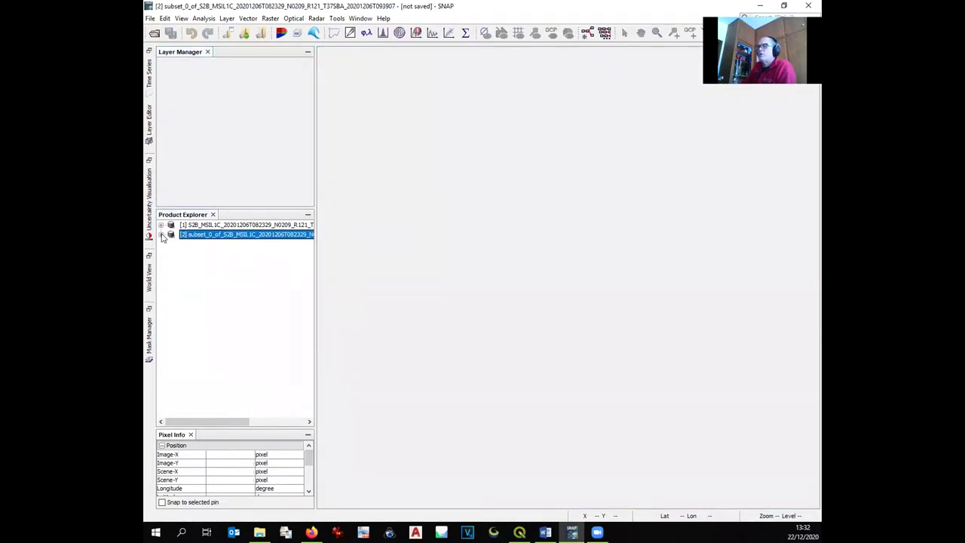
pyautogui.click(161, 235)
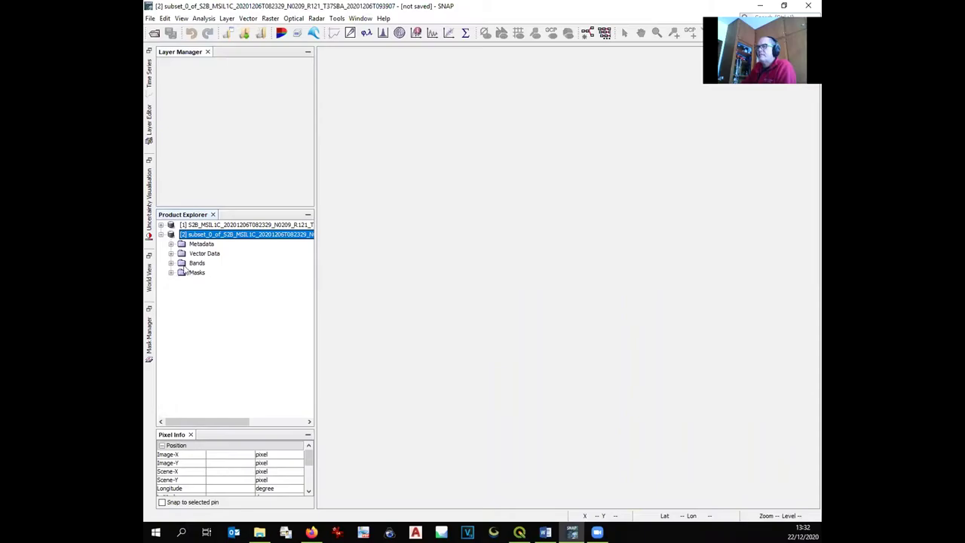
pyautogui.click(183, 264)
pyautogui.click(171, 263)
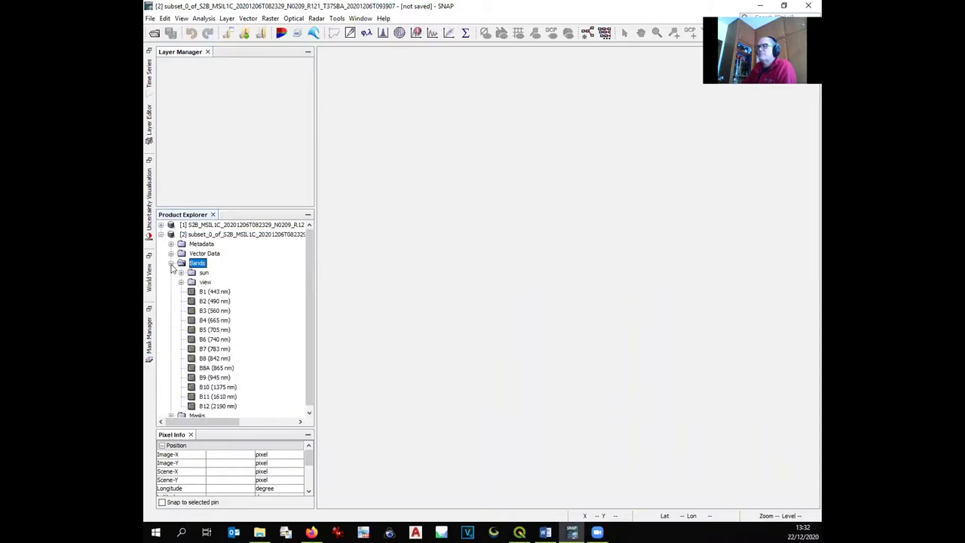
pyautogui.doubleClick(197, 301)
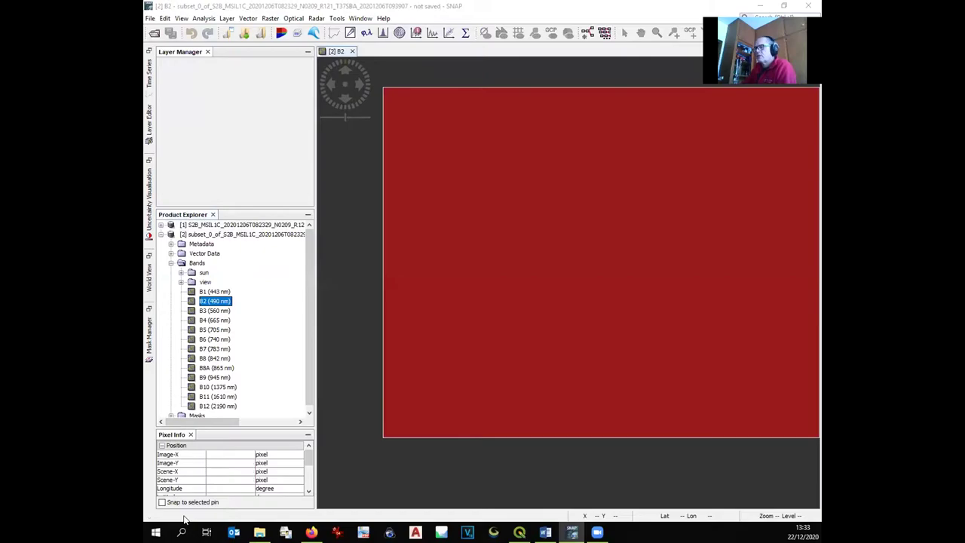
pyautogui.scroll(-5, 426, 337)
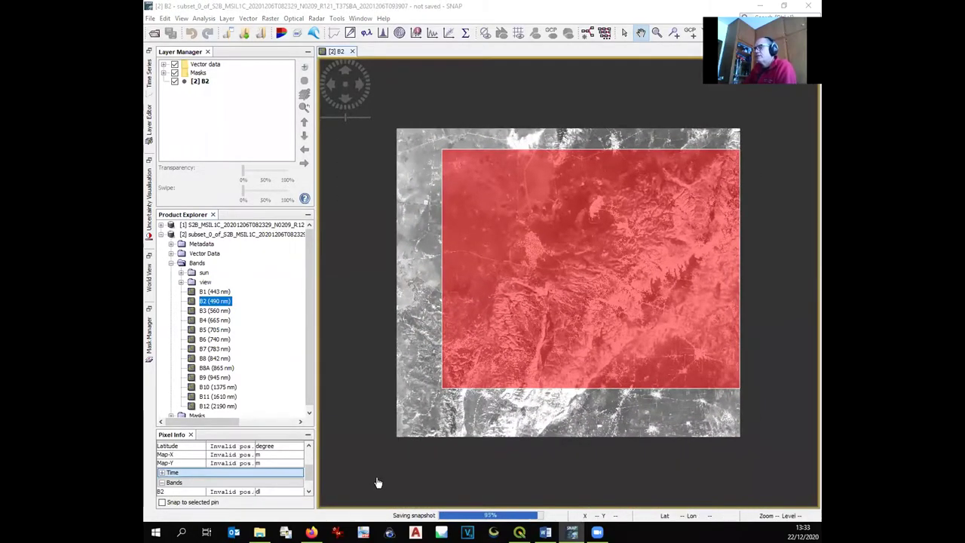
pyautogui.click(174, 65)
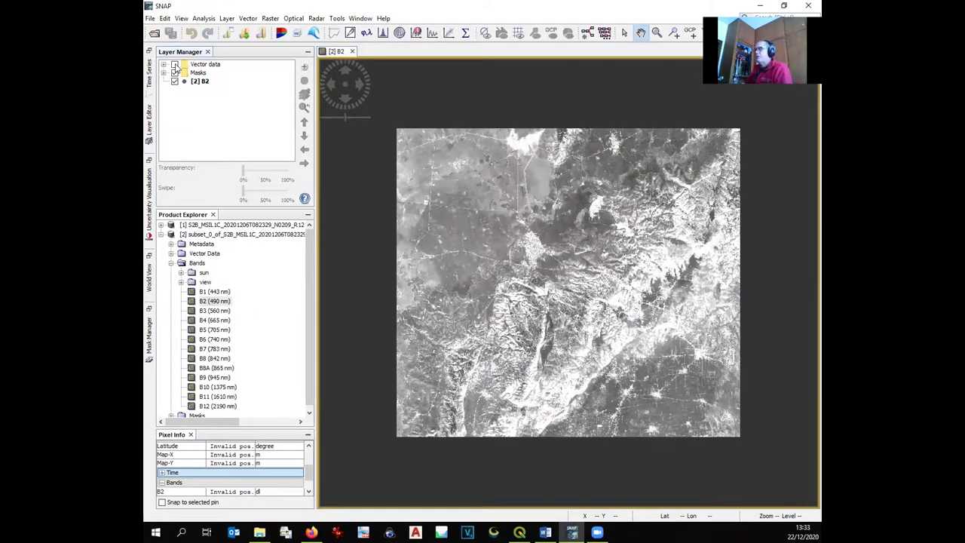
pyautogui.click(172, 262)
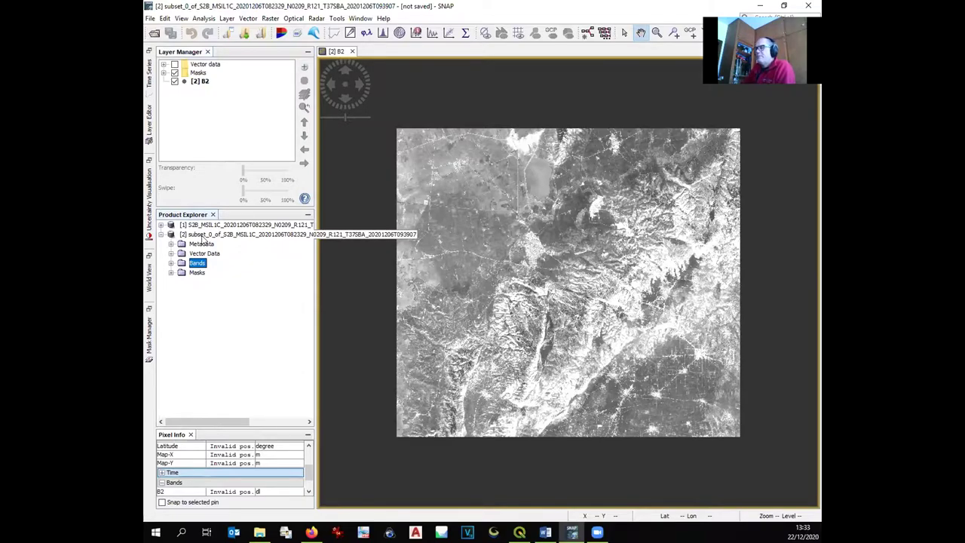
# Step: Rename the subset product to subset_20201206 in its properties
pyautogui.click(201, 236)
pyautogui.click(326, 239)
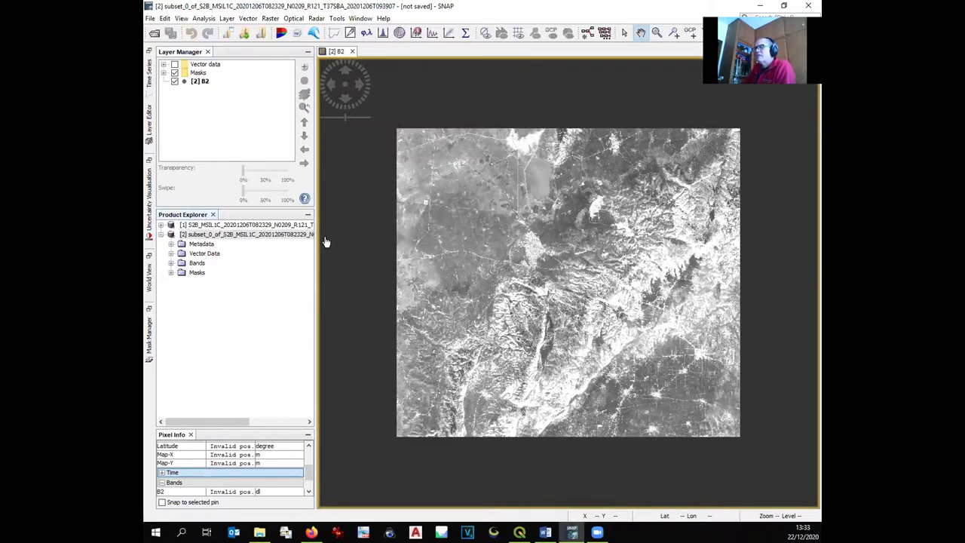
pyautogui.rightClick(286, 237)
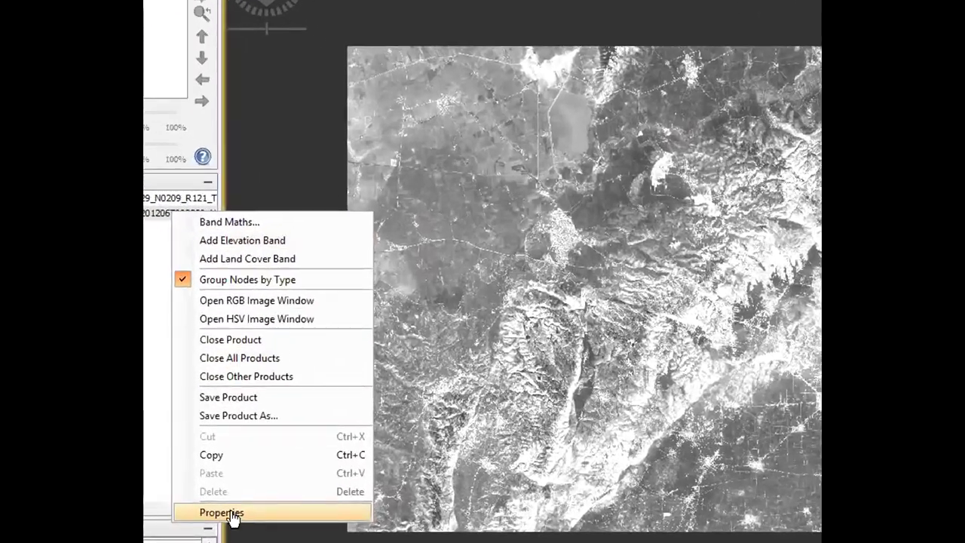
pyautogui.click(317, 424)
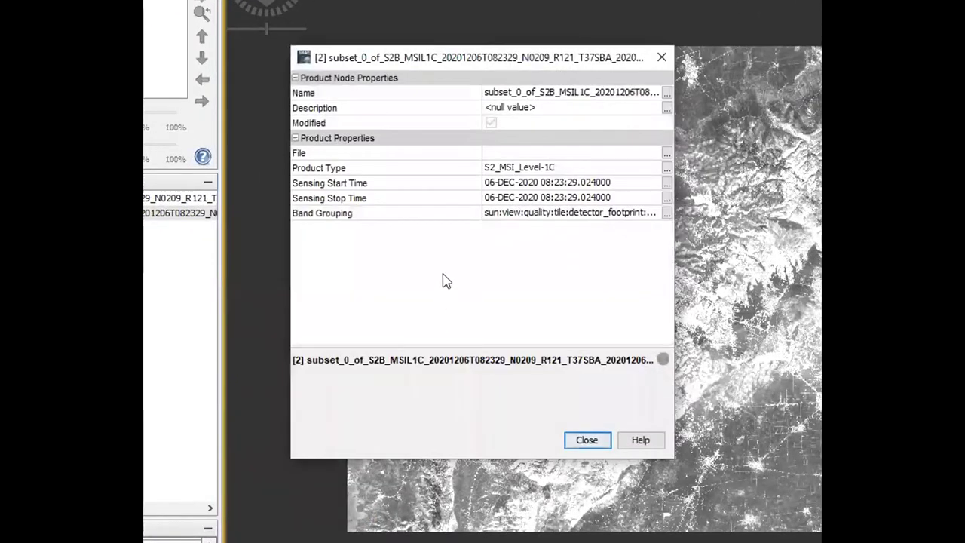
pyautogui.click(519, 92)
pyautogui.click(519, 93)
pyautogui.press('Delete')
pyautogui.press('Delete')
pyautogui.press('Delete')
pyautogui.press('Delete')
pyautogui.press('Delete')
pyautogui.press('Delete')
pyautogui.press('Delete')
pyautogui.press('Delete')
pyautogui.press('Delete')
pyautogui.press('Delete')
pyautogui.press('Delete')
pyautogui.press('Delete')
pyautogui.press('Delete')
pyautogui.press('Delete')
pyautogui.press('Delete')
pyautogui.press('Delete')
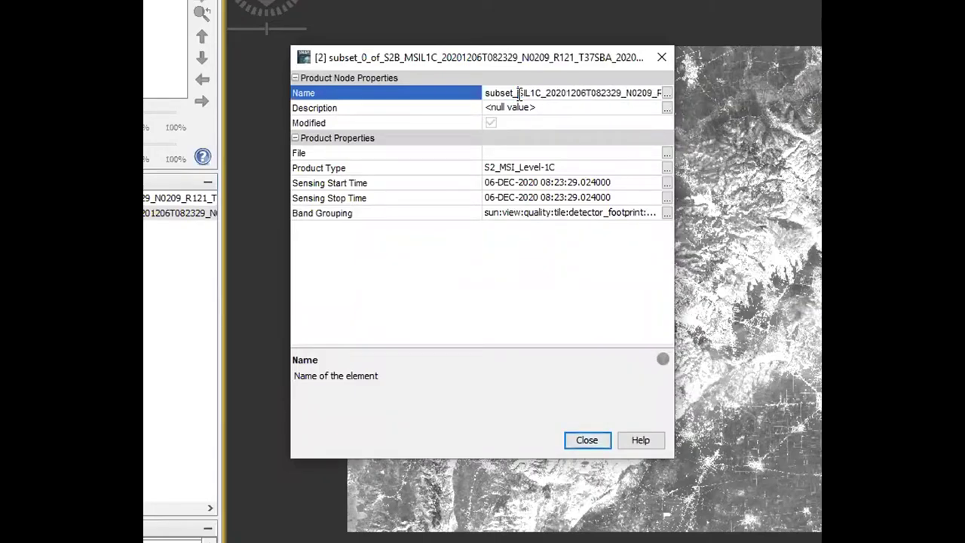
pyautogui.press('Right')
pyautogui.press('Right')
pyautogui.press('Right')
pyautogui.press('Right')
pyautogui.press('Right')
pyautogui.press('Right')
pyautogui.press('Right')
pyautogui.press('Right')
pyautogui.press('Delete')
pyautogui.press('Delete')
pyautogui.press('Delete')
pyautogui.press('Delete')
pyautogui.press('Delete')
pyautogui.press('Delete')
pyautogui.press('Delete')
pyautogui.press('Delete')
pyautogui.press('Delete')
pyautogui.press('Delete')
pyautogui.press('Delete')
pyautogui.press('Delete')
pyautogui.press('Delete')
pyautogui.press('Delete')
pyautogui.press('Delete')
pyautogui.press('Delete')
pyautogui.press('Delete')
pyautogui.press('Delete')
pyautogui.press('Delete')
pyautogui.press('Delete')
pyautogui.press('Delete')
pyautogui.press('Delete')
pyautogui.press('Delete')
pyautogui.press('Delete')
pyautogui.press('Delete')
pyautogui.press('Delete')
pyautogui.press('Delete')
pyautogui.press('Delete')
pyautogui.press('Delete')
pyautogui.press('Delete')
pyautogui.press('Delete')
pyautogui.press('Delete')
pyautogui.press('Delete')
pyautogui.press('Delete')
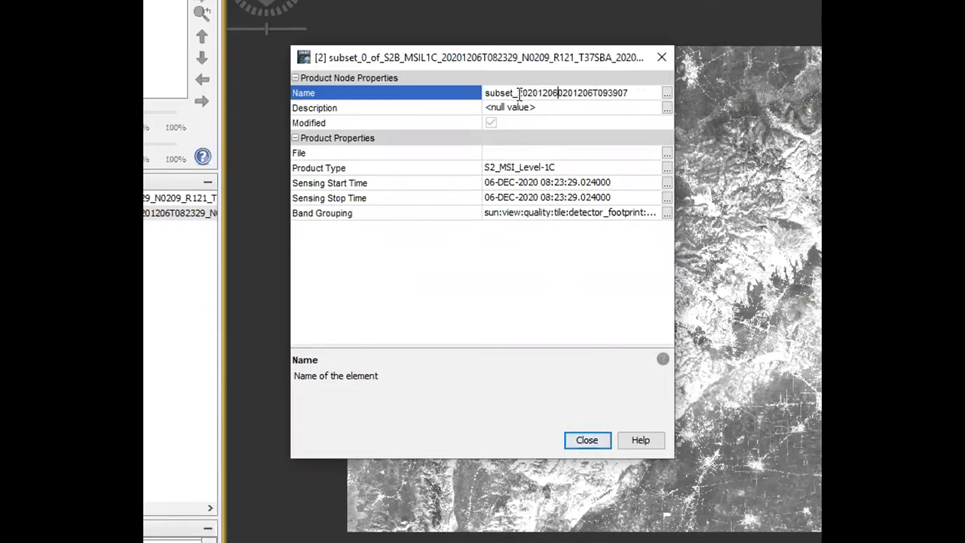
pyautogui.press('Return')
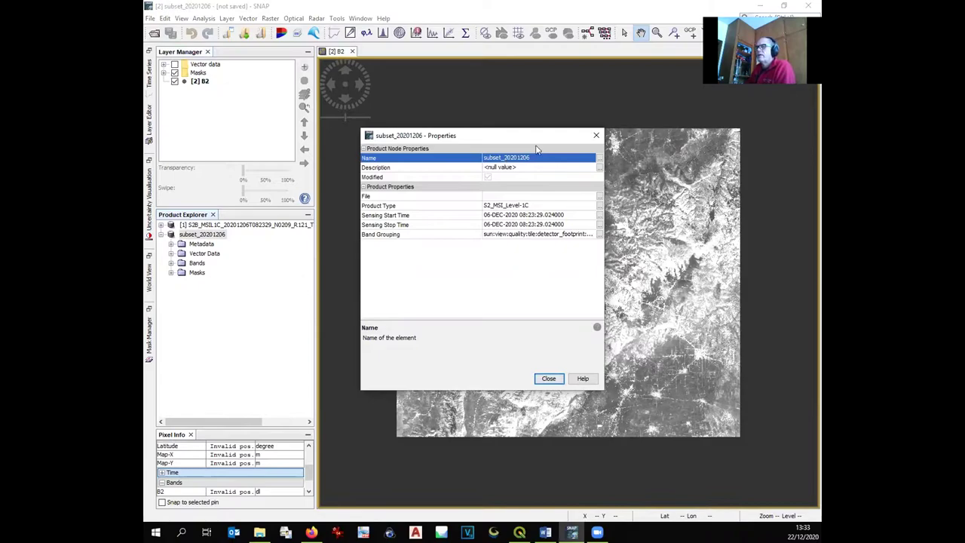
pyautogui.click(548, 377)
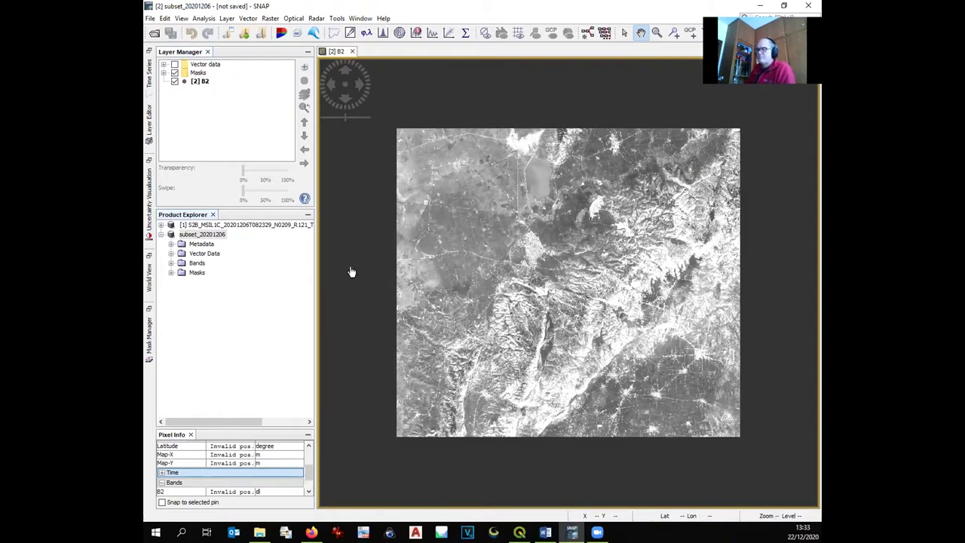
# Step: Open an RGB image of subset_20201206 with the Sentinel 2 MSI Natural Colors profile, using B4, B3 and B2
pyautogui.click(194, 235)
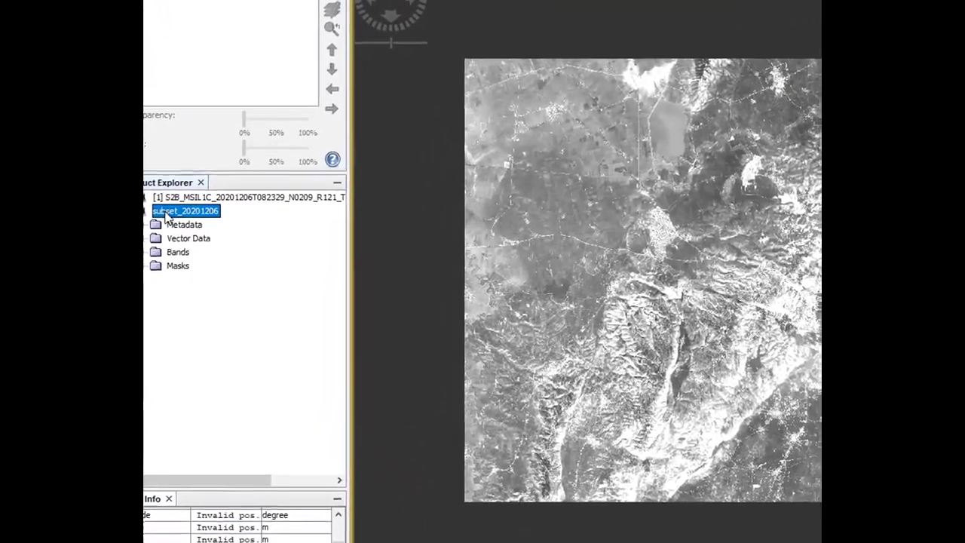
pyautogui.rightClick(179, 226)
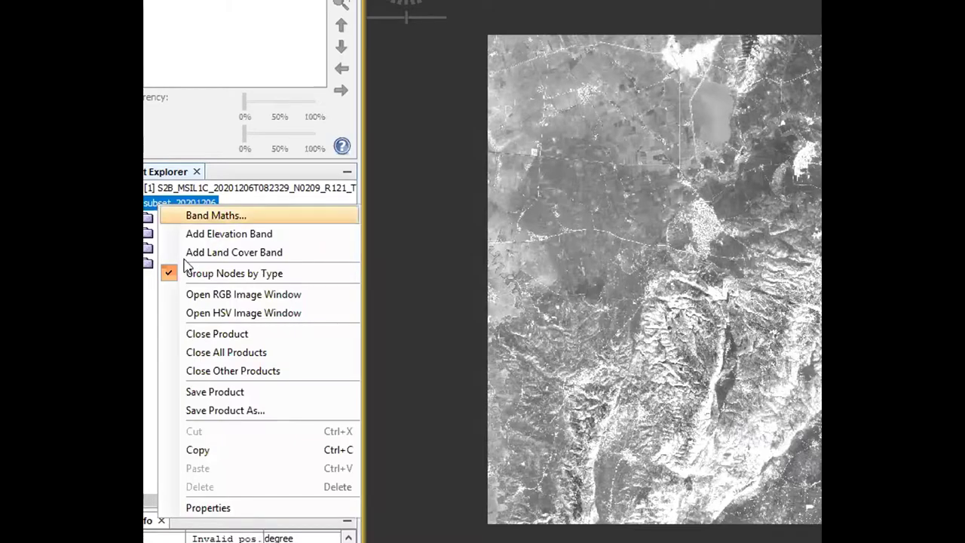
pyautogui.click(230, 302)
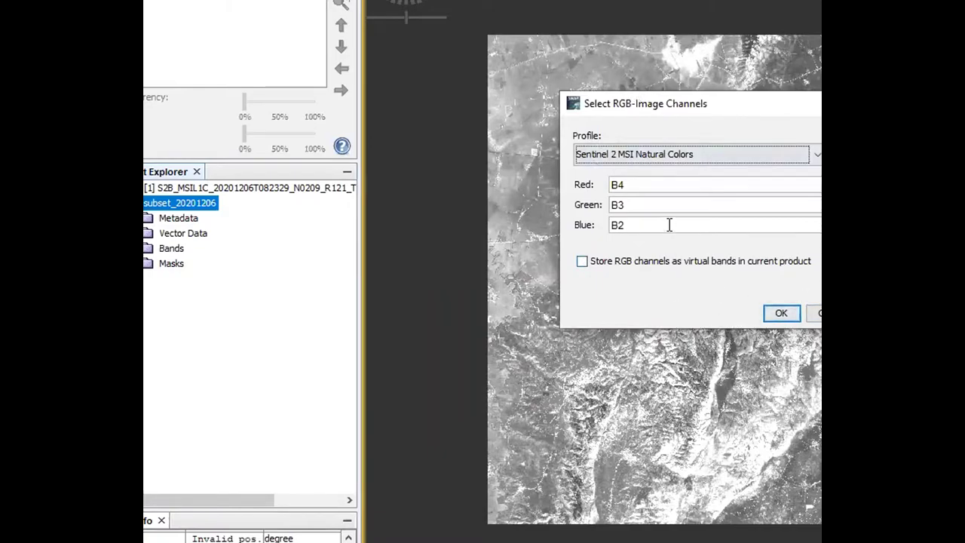
pyautogui.click(817, 157)
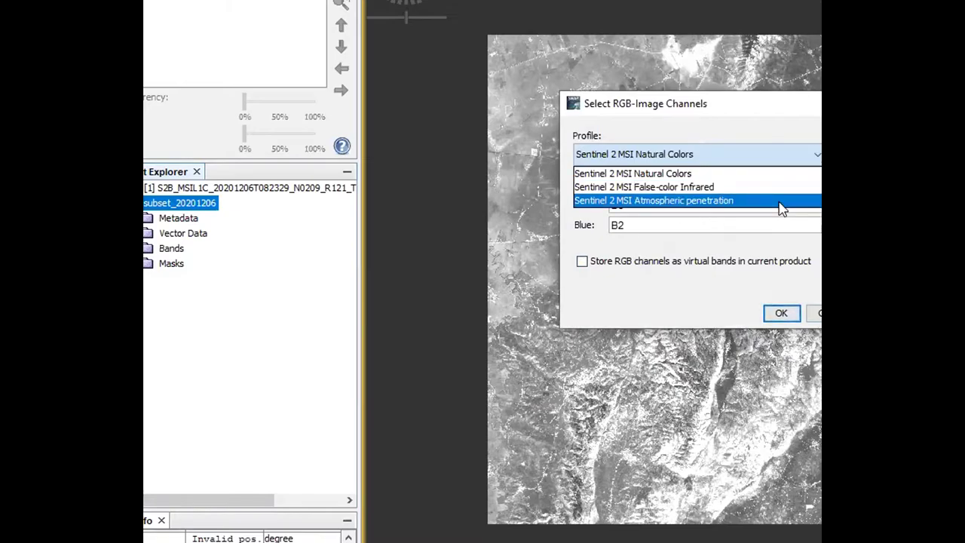
pyautogui.click(780, 176)
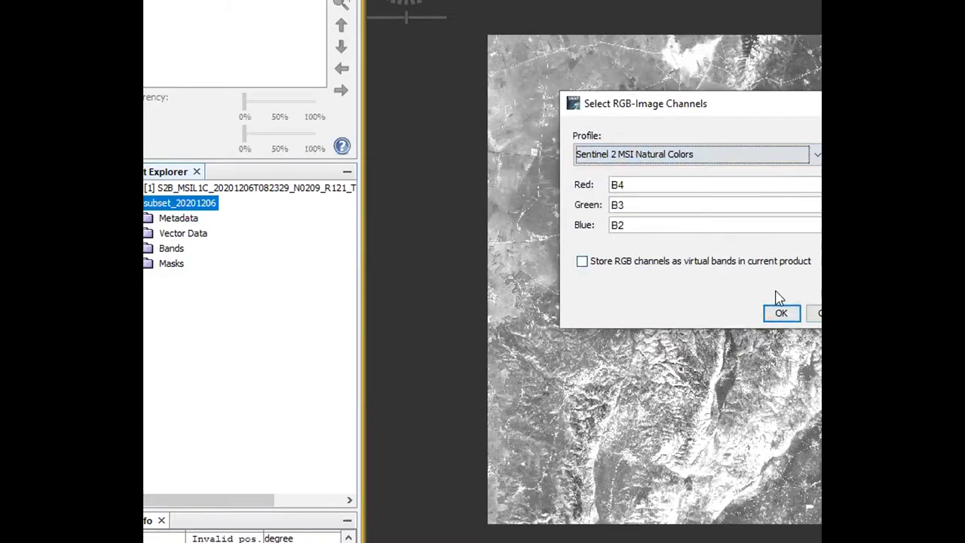
pyautogui.click(780, 314)
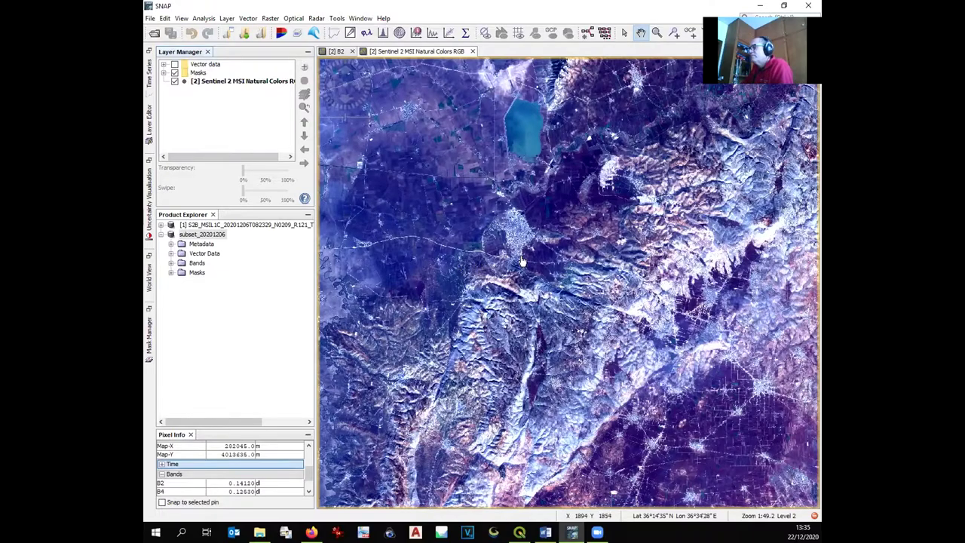
# Step: Examine the natural-colour image around the lake and the nearby settlements, then the whole subset scene
pyautogui.moveTo(522, 205); pyautogui.dragTo(486, 294)
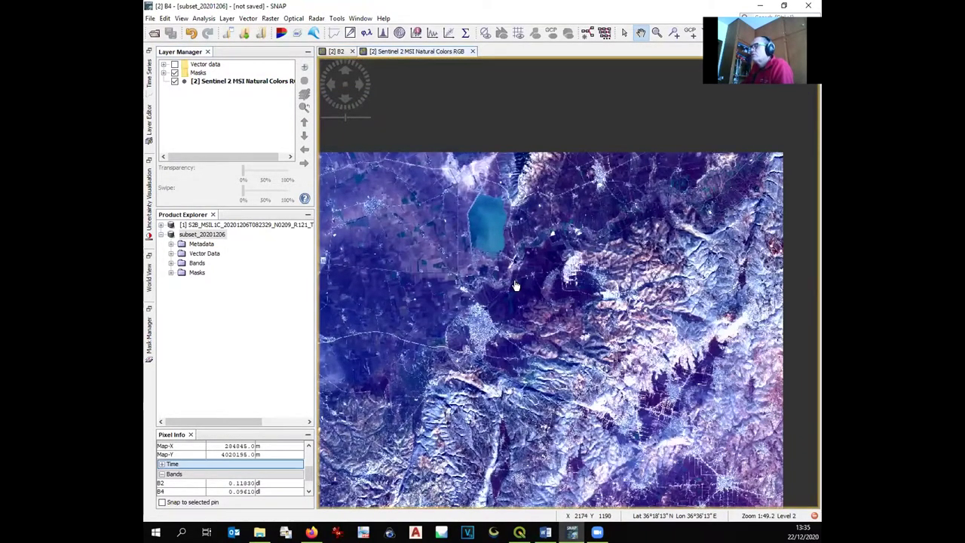
pyautogui.scroll(4, 518, 282)
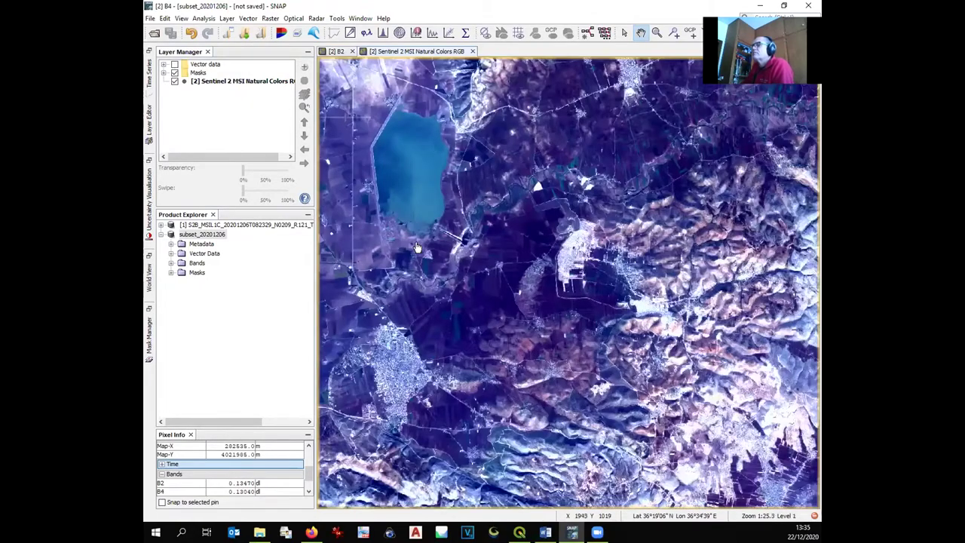
pyautogui.scroll(3, 419, 249)
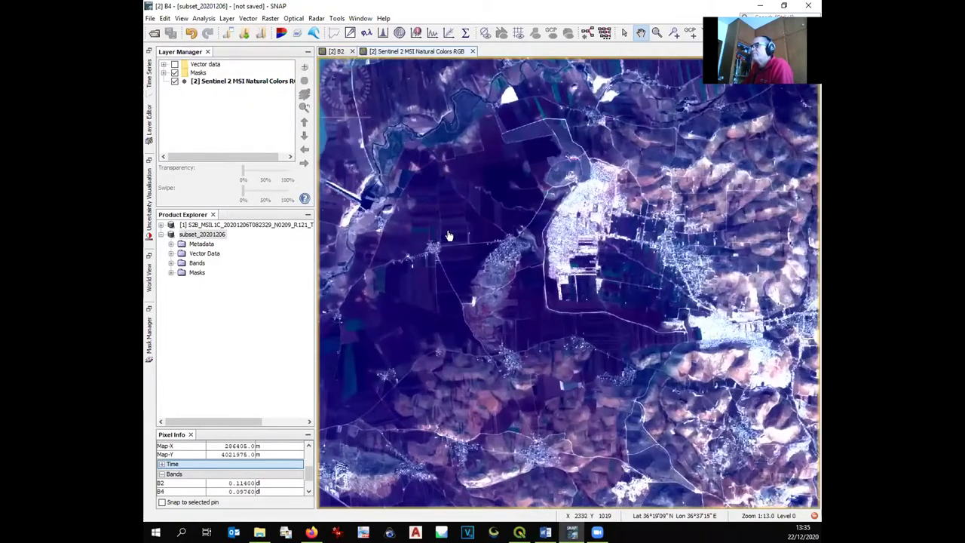
pyautogui.scroll(-2, 419, 249)
pyautogui.scroll(3, 412, 203)
pyautogui.moveTo(412, 204); pyautogui.dragTo(599, 255)
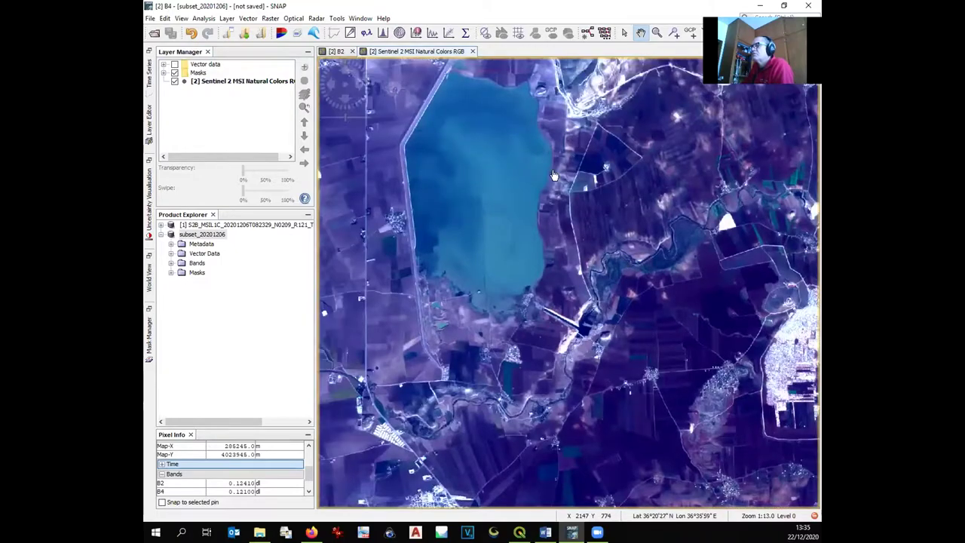
pyautogui.scroll(-2, 477, 166)
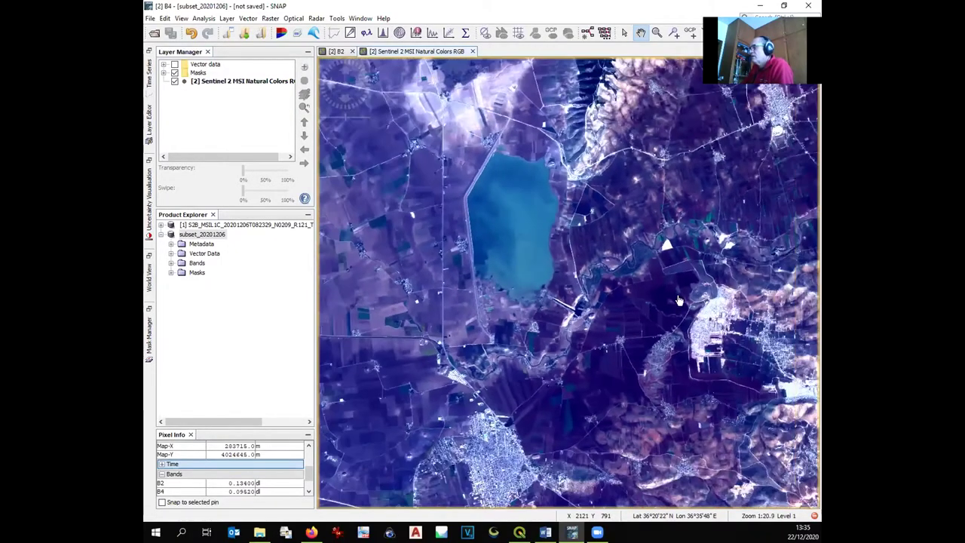
pyautogui.scroll(-1, 490, 230)
pyautogui.scroll(-8, 497, 260)
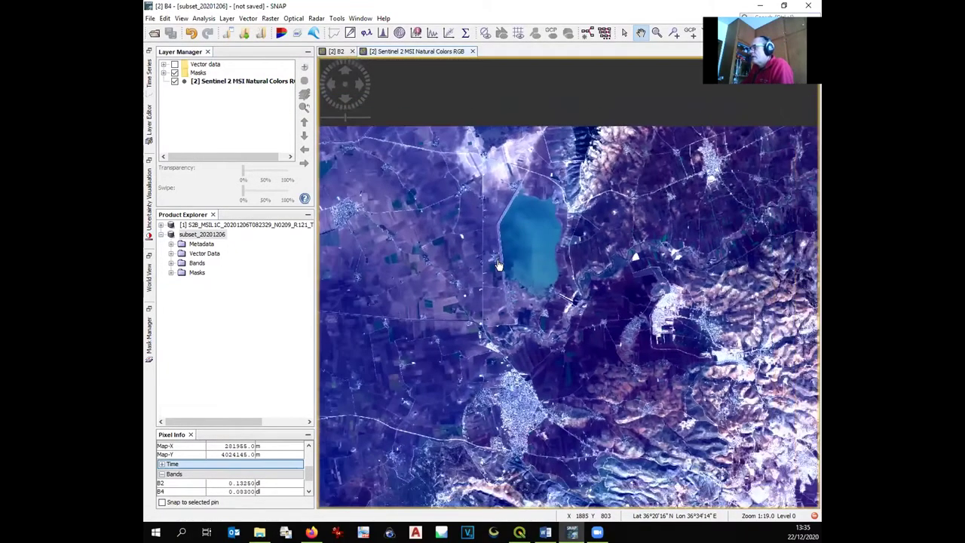
pyautogui.scroll(-4, 525, 221)
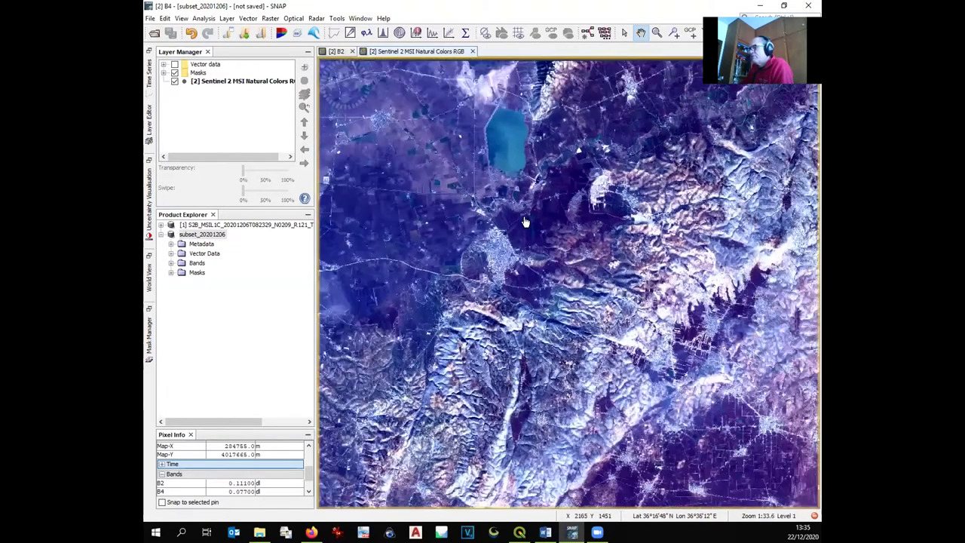
pyautogui.scroll(-6, 526, 222)
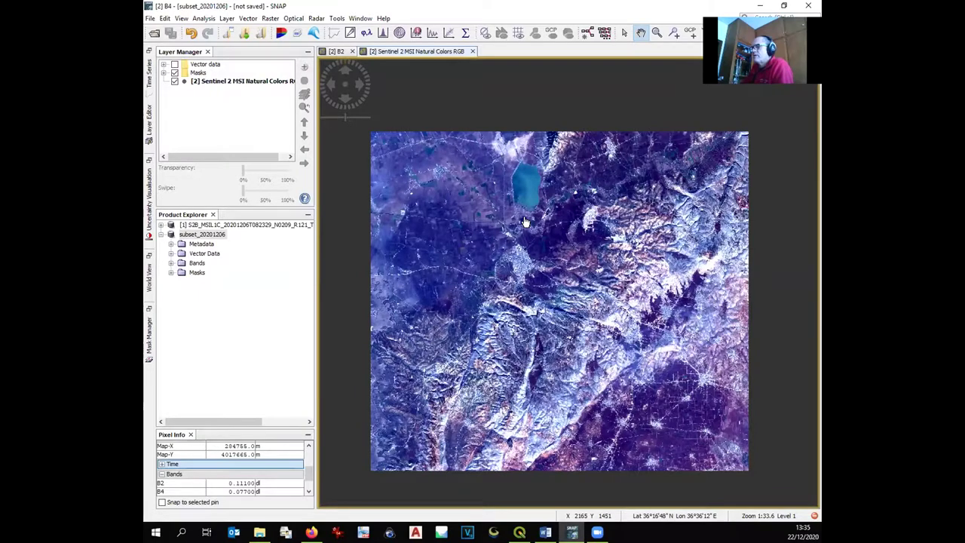
pyautogui.scroll(-1, 548, 276)
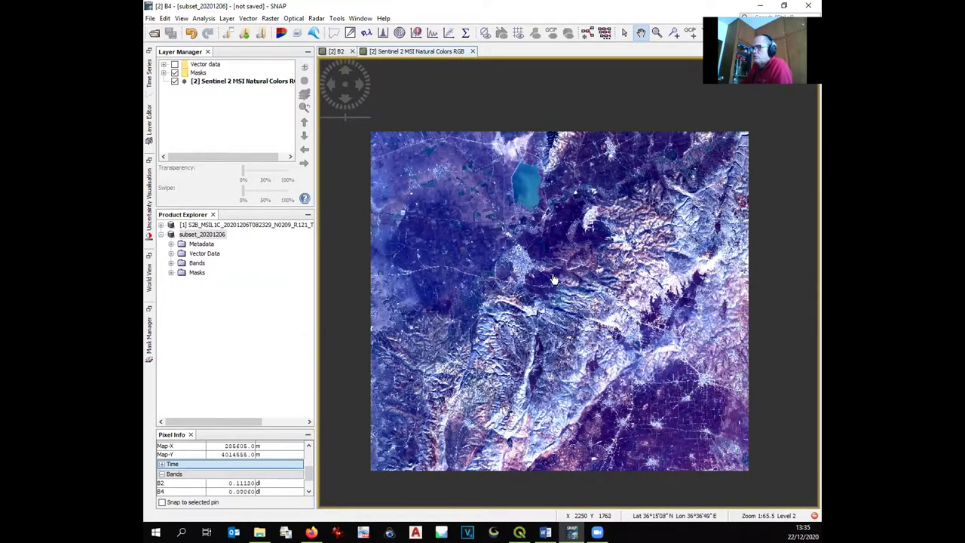
# Step: Set up an image export of the natural-colour view into the Workshop folder, covering the full scene in GeoTIFF format
pyautogui.rightClick(553, 279)
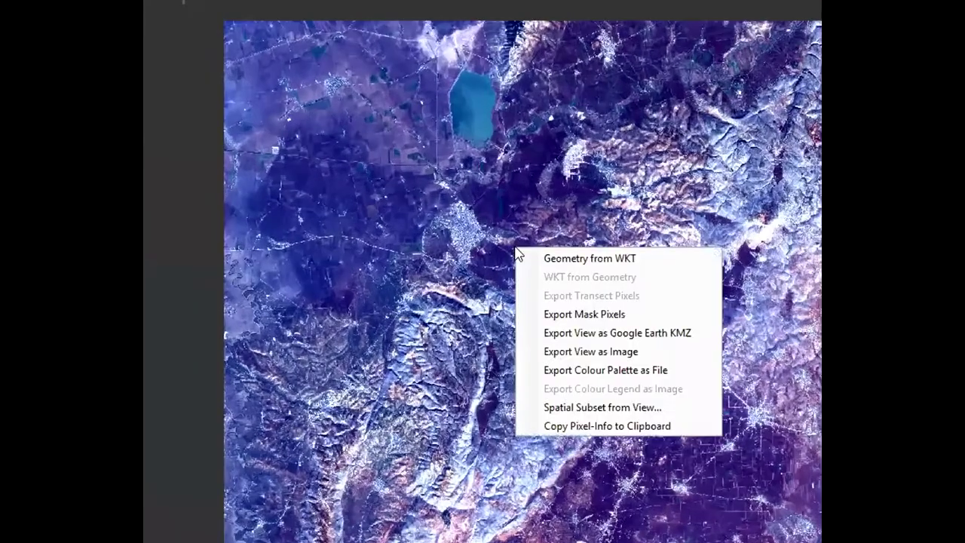
pyautogui.click(548, 354)
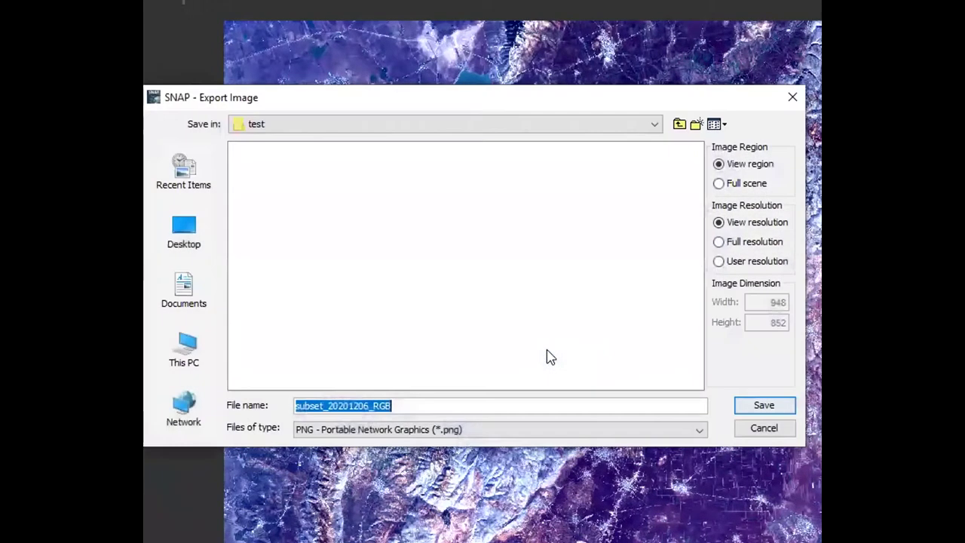
pyautogui.click(678, 124)
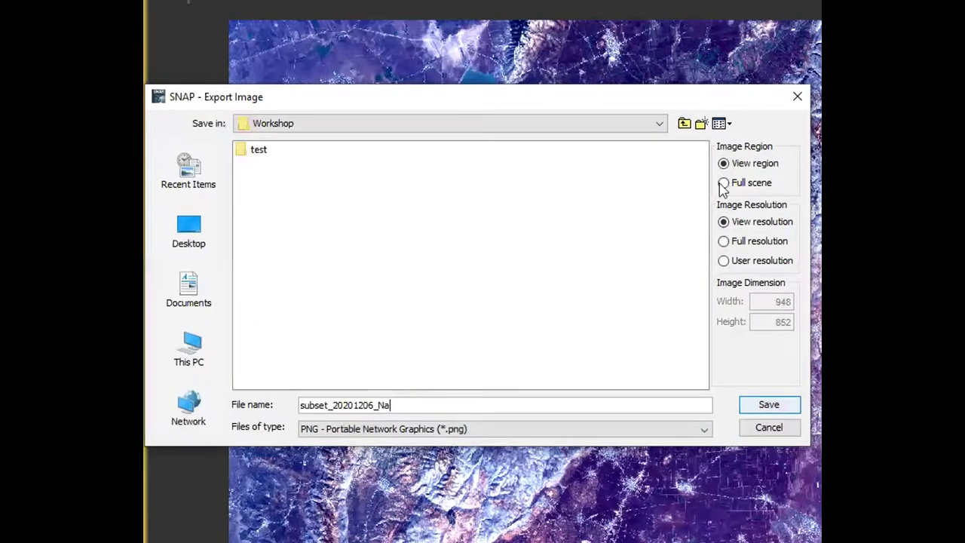
pyautogui.click(719, 183)
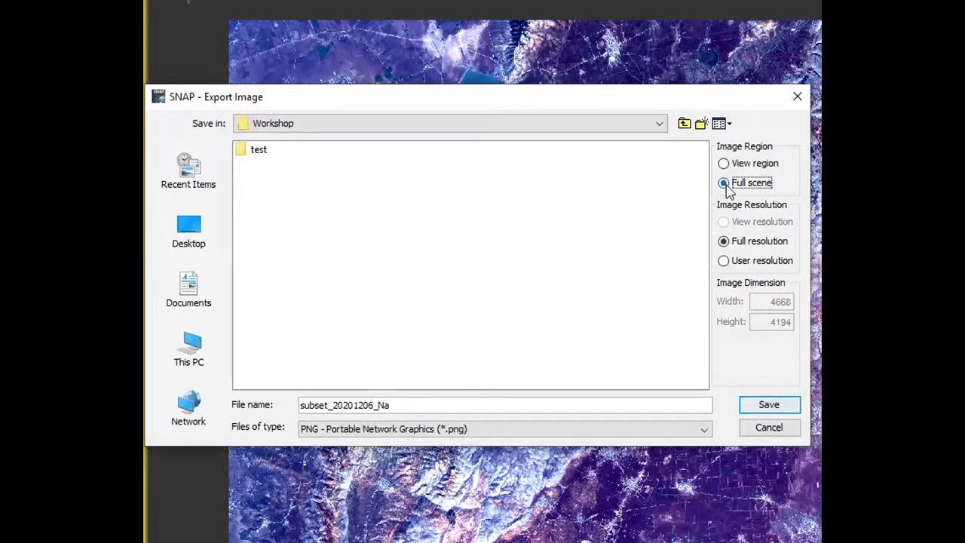
pyautogui.click(491, 430)
pyautogui.click(496, 460)
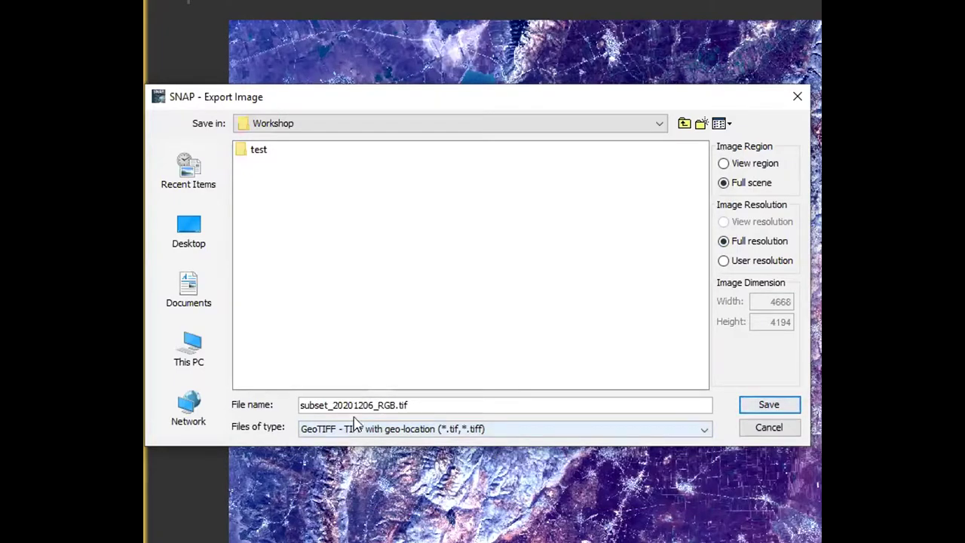
# Step: Name the exported image subset_20201206_Natural_Color.tif and save it
pyautogui.click(380, 405)
pyautogui.press('Delete')
pyautogui.press('Delete')
pyautogui.press('Delete')
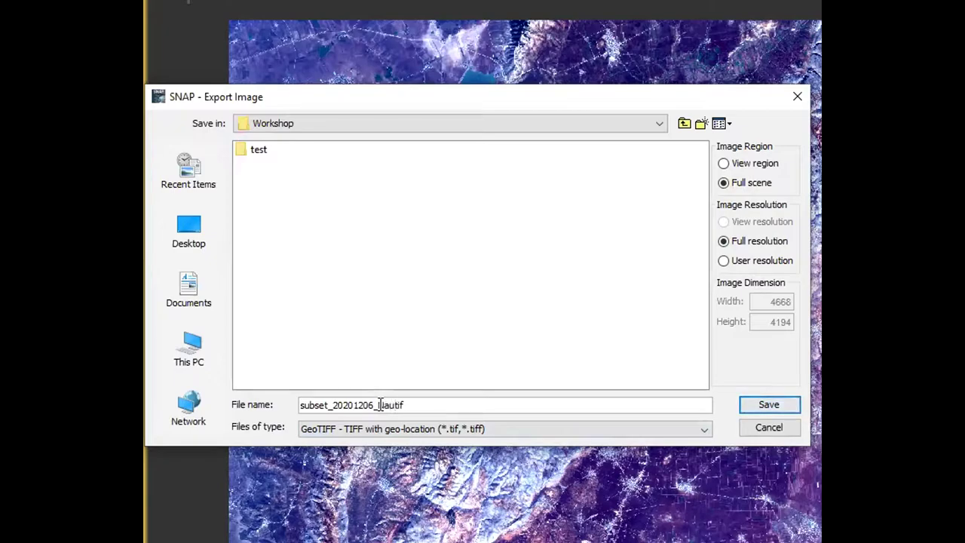
pyautogui.write('Natural_Color')
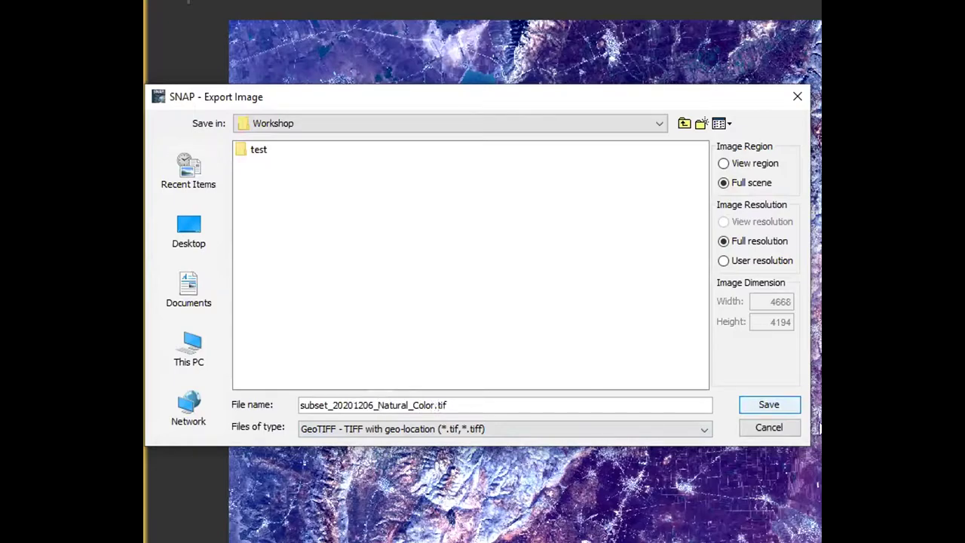
pyautogui.click(769, 405)
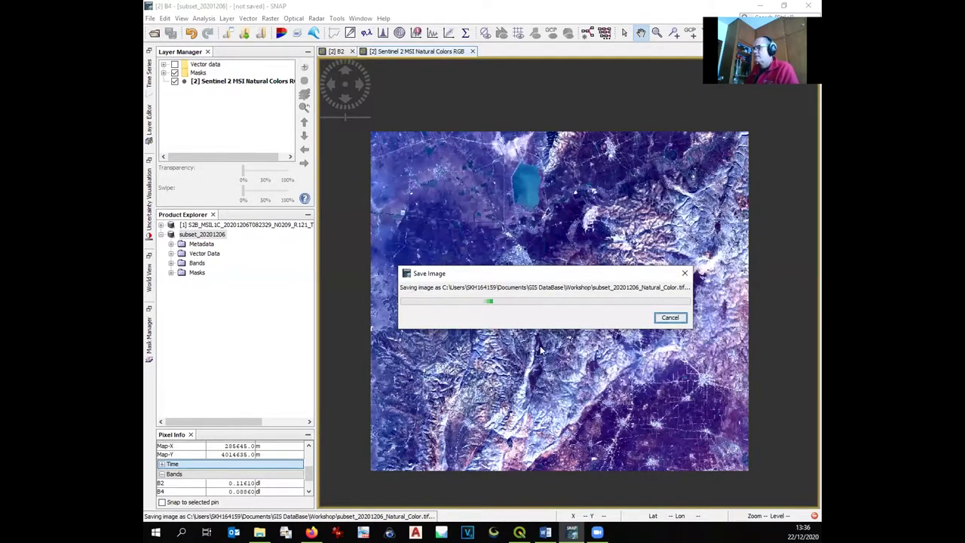
# Step: Switch to QGIS and remove the L1C_T37SBA_A019595_20201206T082325 layer from the Workshop project
pyautogui.click(520, 532)
pyautogui.scroll(-1, 510, 304)
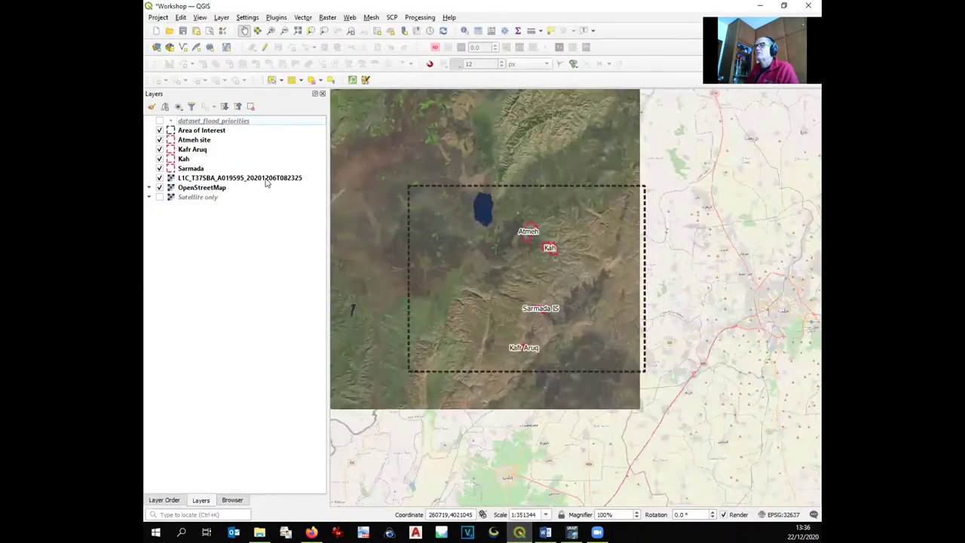
pyautogui.rightClick(266, 181)
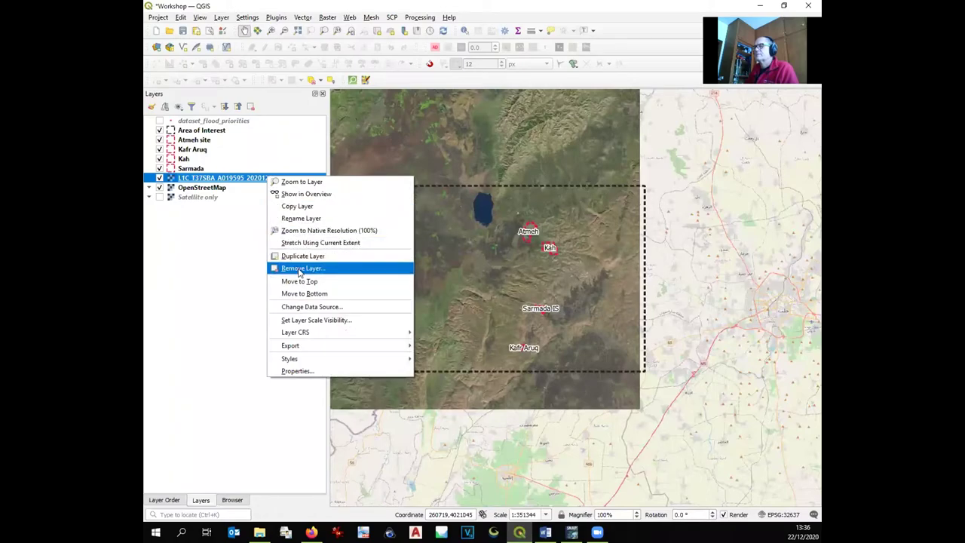
pyautogui.click(299, 269)
pyautogui.click(465, 276)
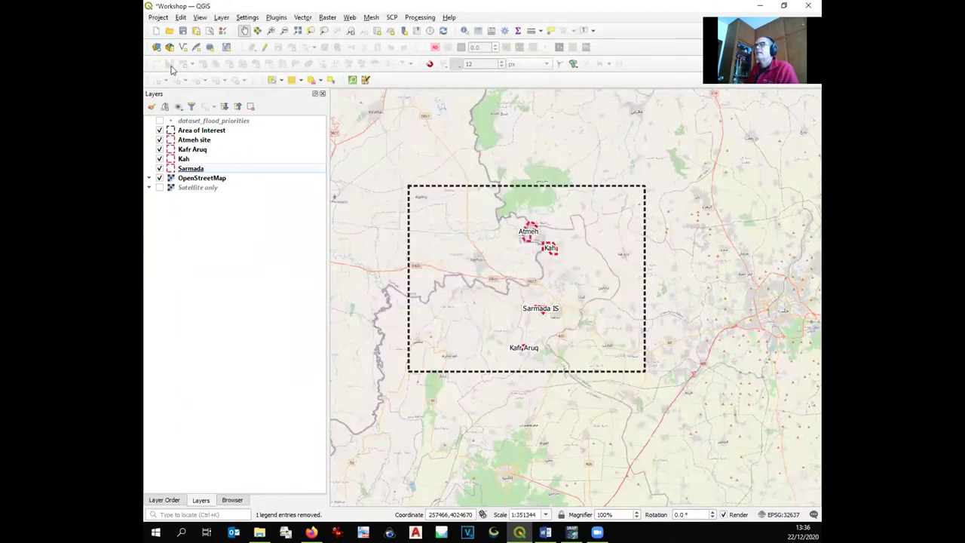
# Step: Add subset_20201206_Natural_Color.tif from the GIS DataBase\Workshop folder to the project as a raster layer
pyautogui.click(156, 47)
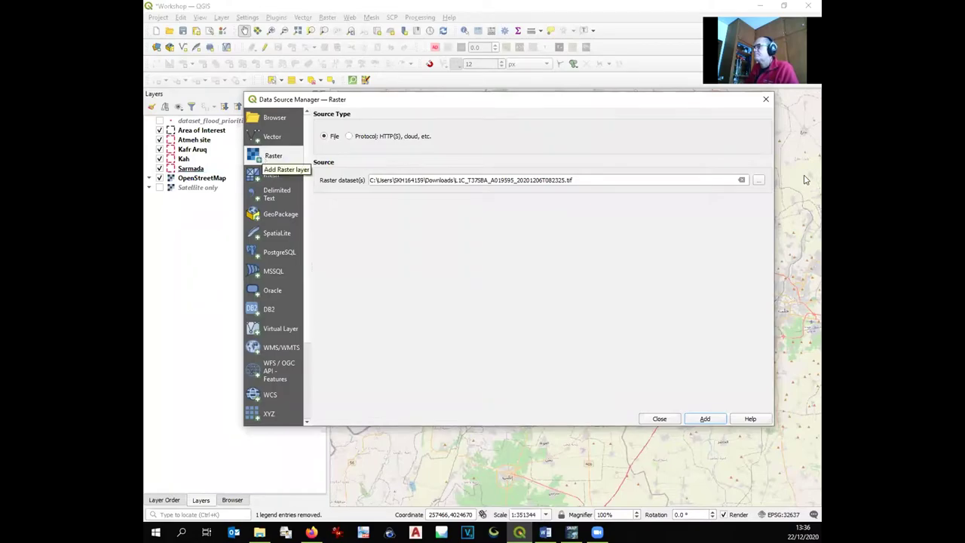
pyautogui.click(760, 181)
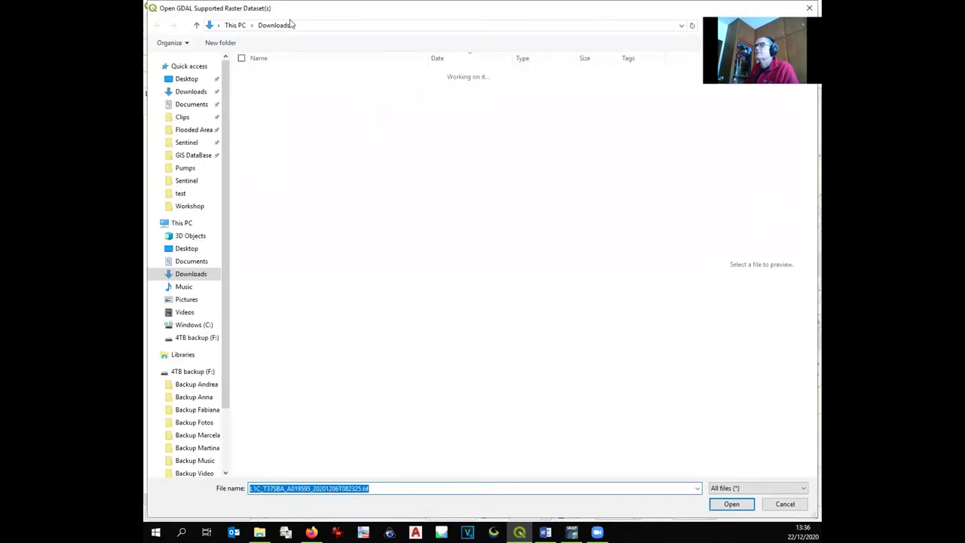
pyautogui.click(188, 143)
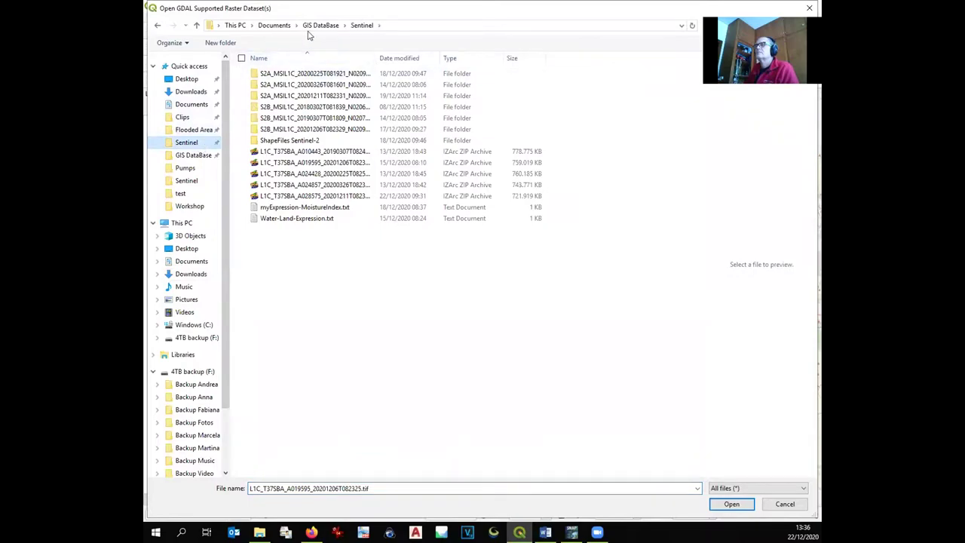
pyautogui.click(320, 25)
pyautogui.doubleClick(273, 96)
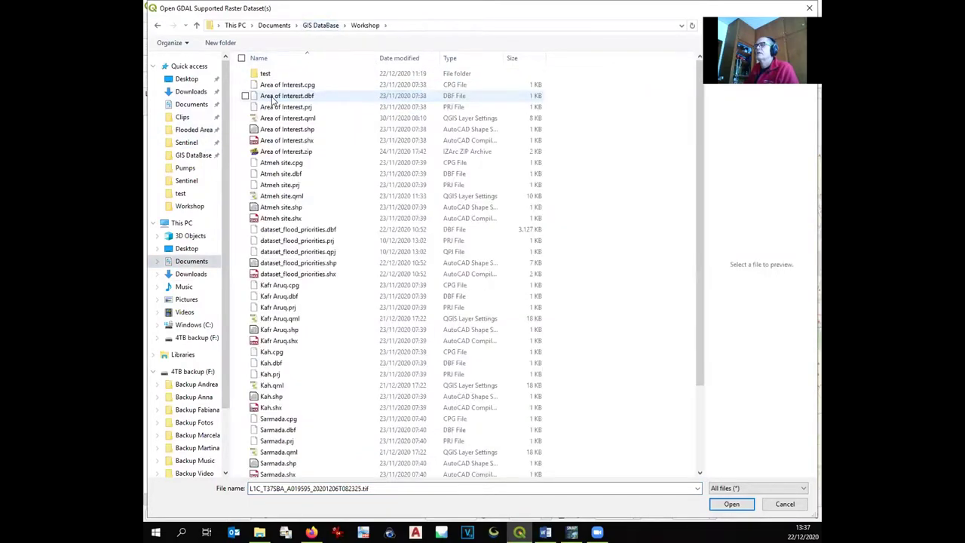
pyautogui.click(397, 59)
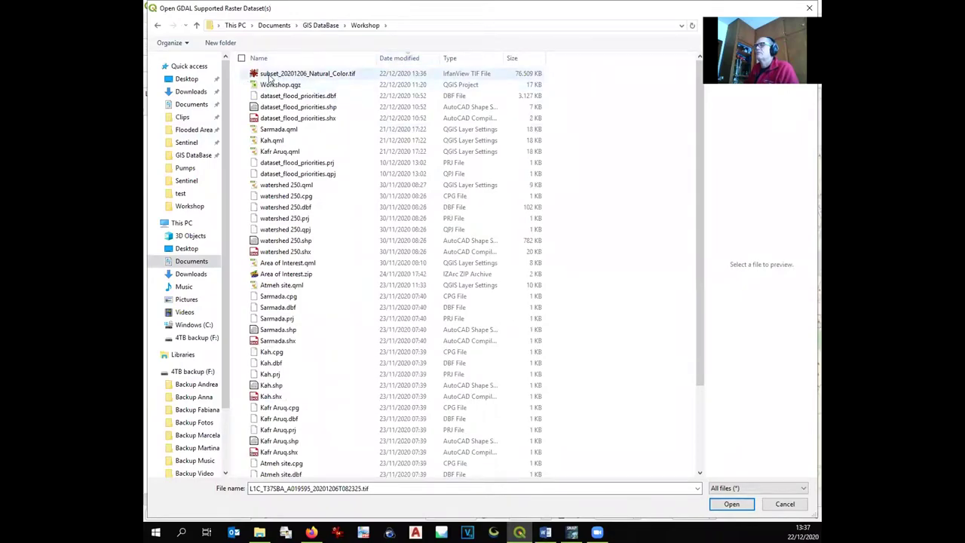
pyautogui.click(271, 75)
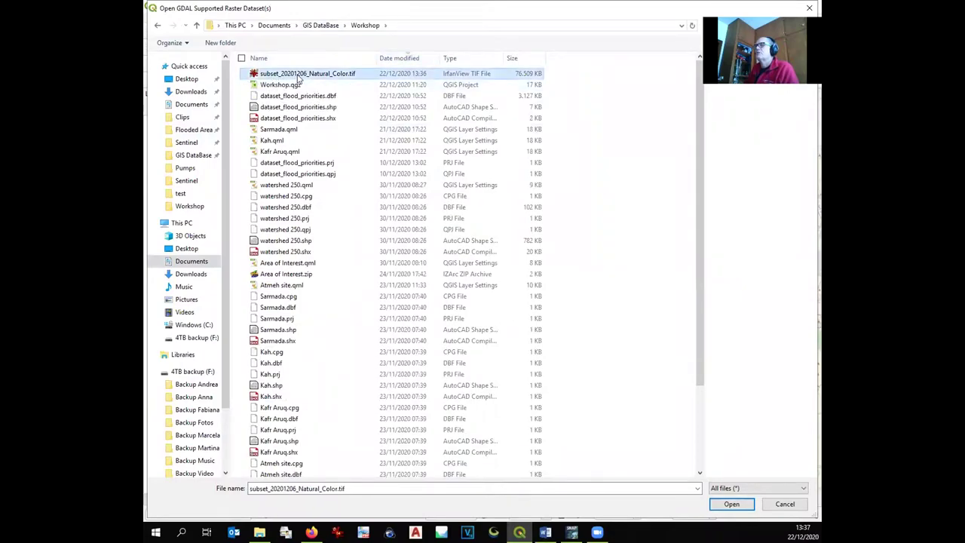
pyautogui.click(733, 510)
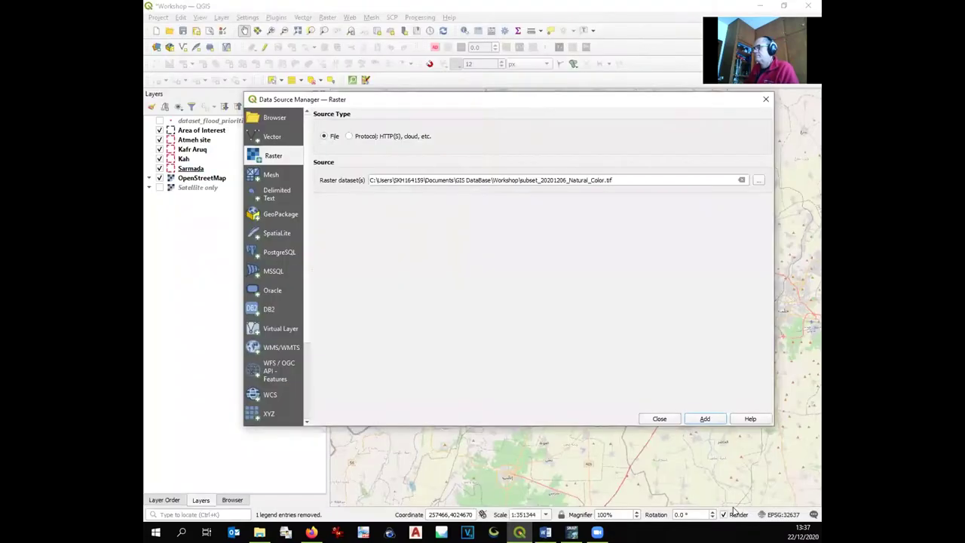
pyautogui.click(702, 420)
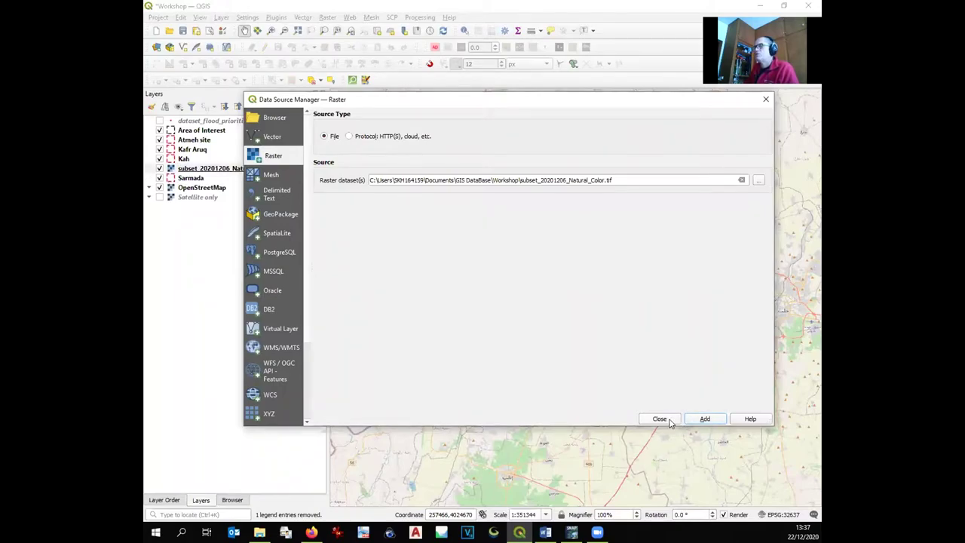
pyautogui.click(669, 422)
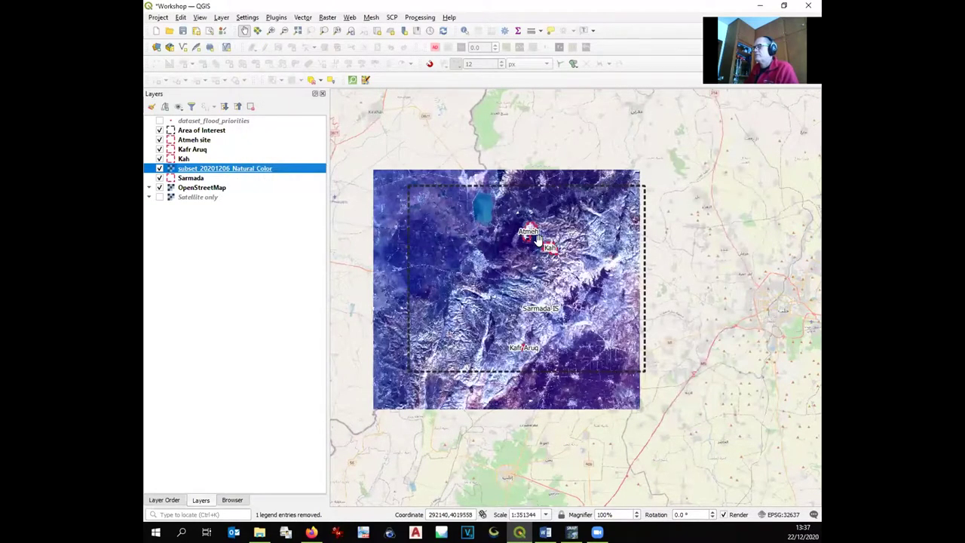
# Step: Examine the natural-colour raster around the Atmeh and Kah sites, at overview and close-up scales
pyautogui.scroll(1, 537, 239)
pyautogui.scroll(1, 536, 239)
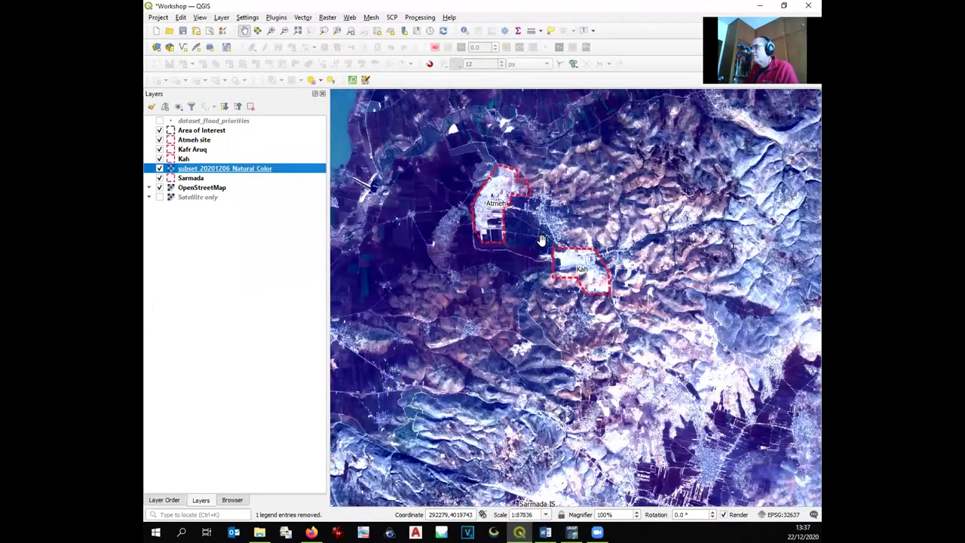
pyautogui.scroll(-1, 511, 216)
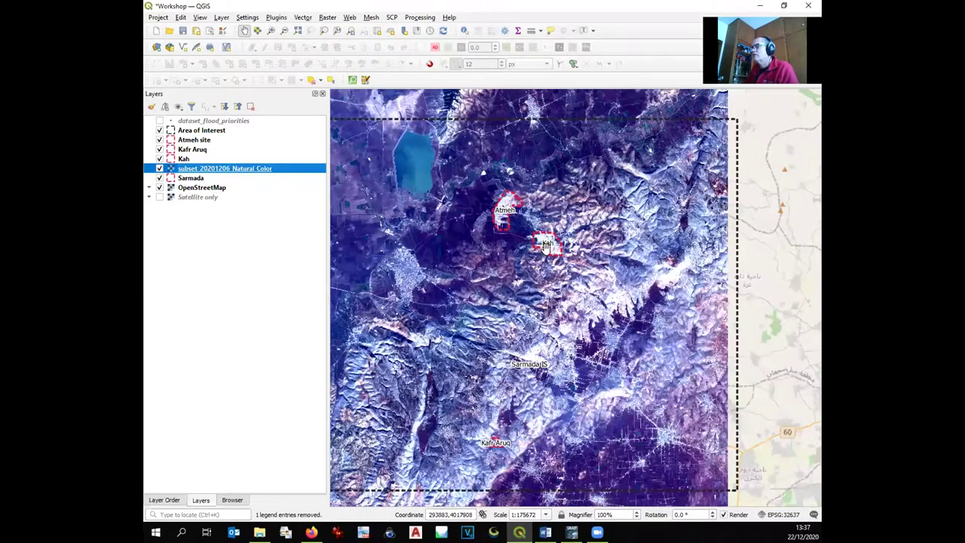
pyautogui.click(159, 121)
pyautogui.click(159, 121)
pyautogui.scroll(1, 497, 200)
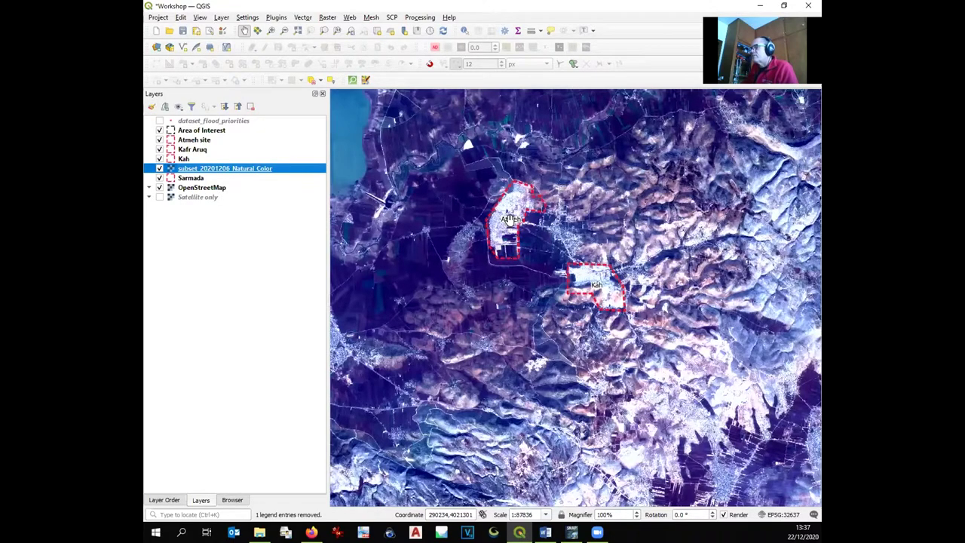
pyautogui.scroll(1, 510, 220)
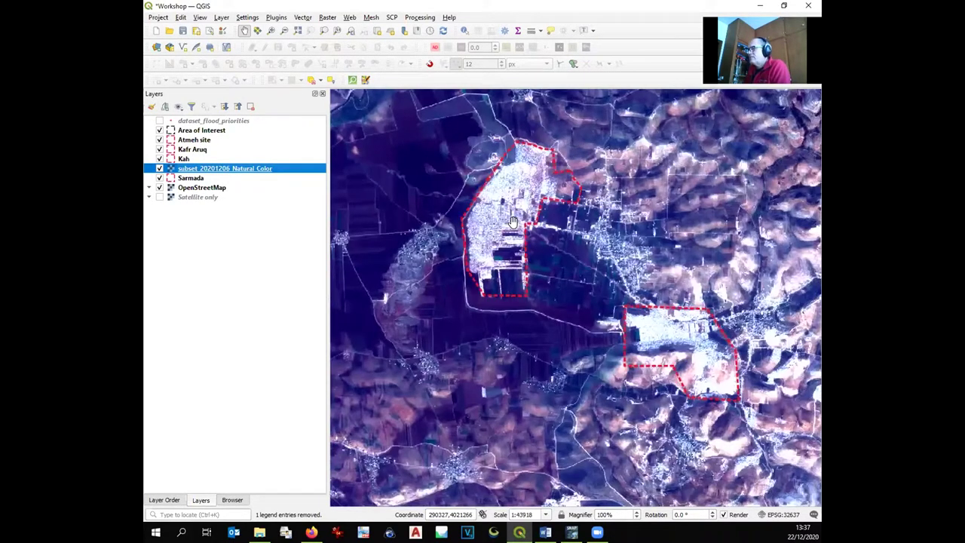
pyautogui.moveTo(510, 220); pyautogui.dragTo(522, 257)
pyautogui.scroll(1, 525, 262)
pyautogui.scroll(2, 525, 263)
pyautogui.scroll(-2, 525, 264)
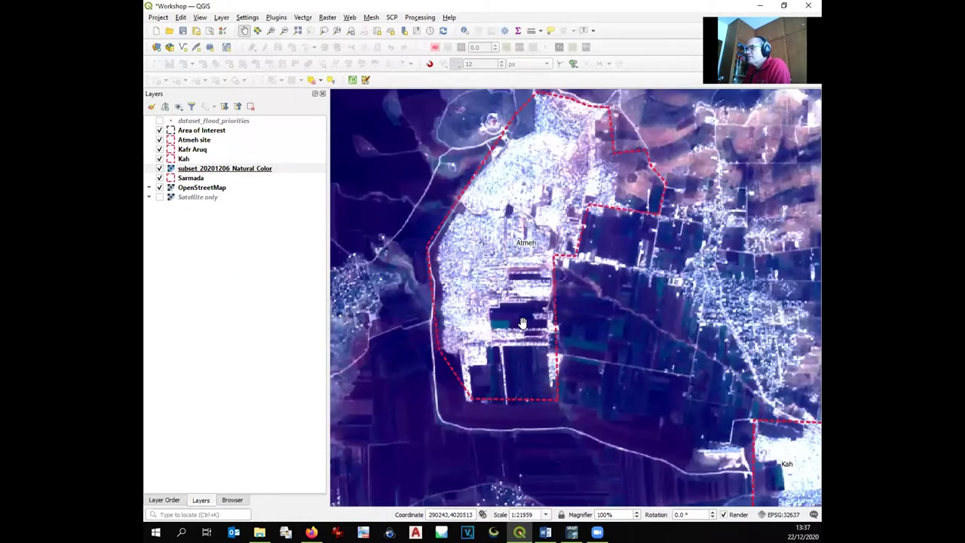
pyautogui.moveTo(522, 323); pyautogui.dragTo(569, 285)
pyautogui.scroll(-1, 569, 285)
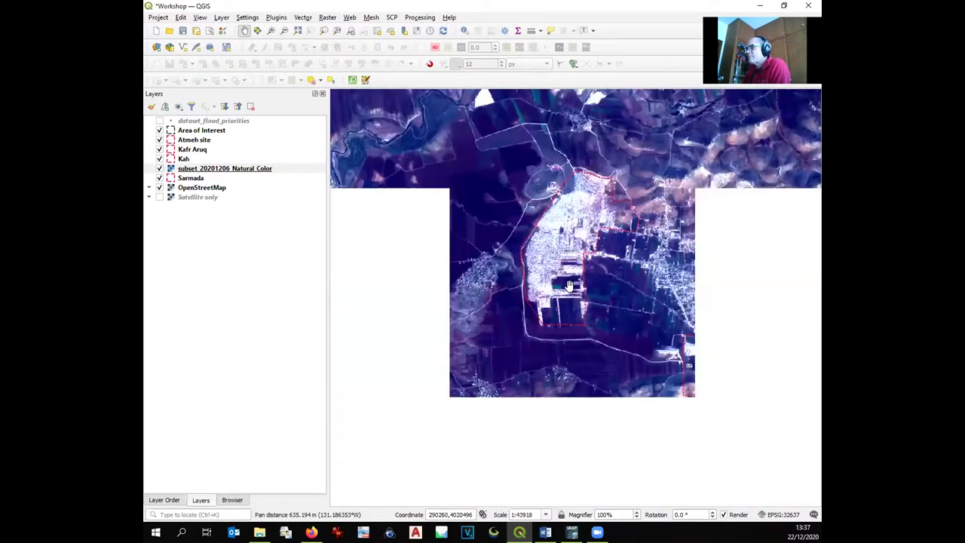
# Step: Hide OpenStreetMap, show the Satellite only basemap, and place the natural-colour subset layer directly above that basemap
pyautogui.click(159, 187)
pyautogui.click(159, 197)
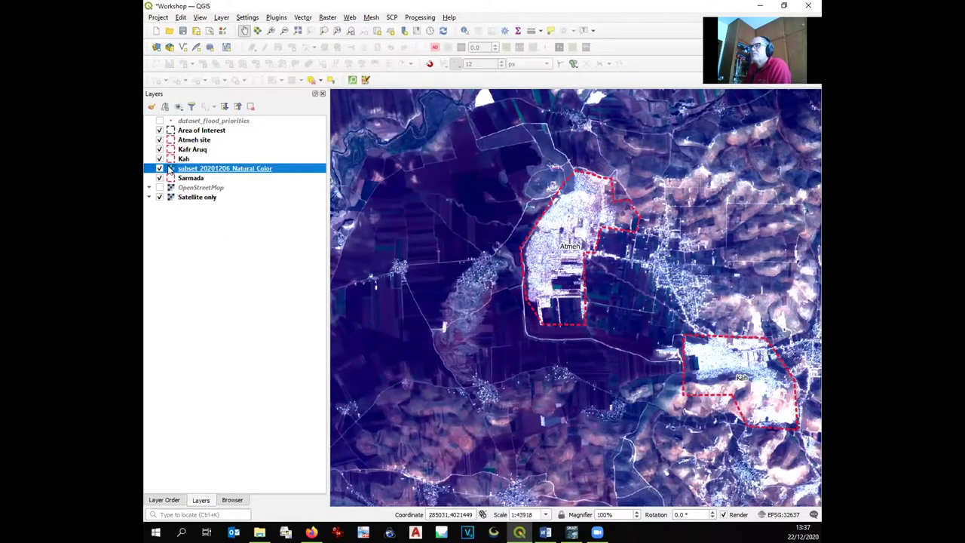
pyautogui.moveTo(192, 172); pyautogui.dragTo(197, 196)
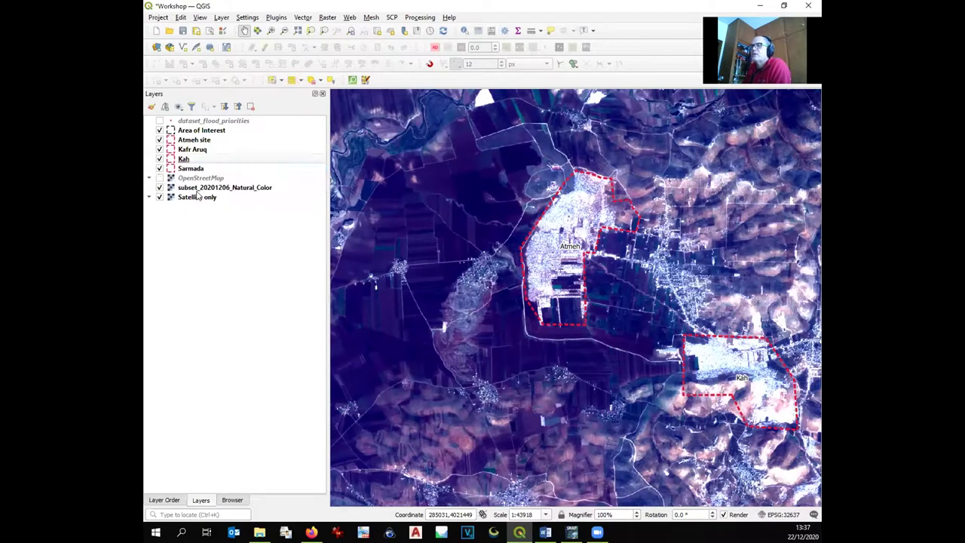
# Step: Compare the natural-colour subset with the Satellite only basemap around Atmeh and Kah by alternately hiding and showing the subset layer
pyautogui.click(159, 188)
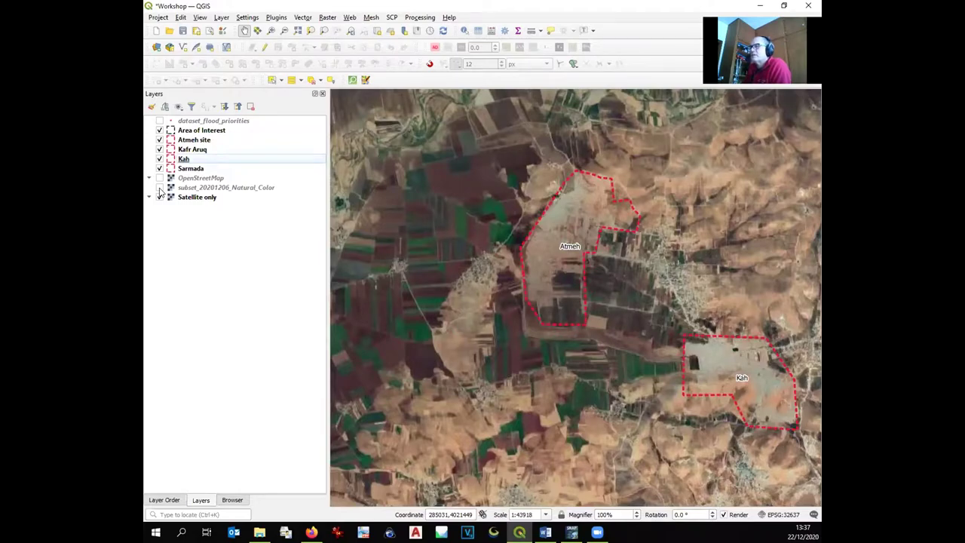
pyautogui.click(159, 189)
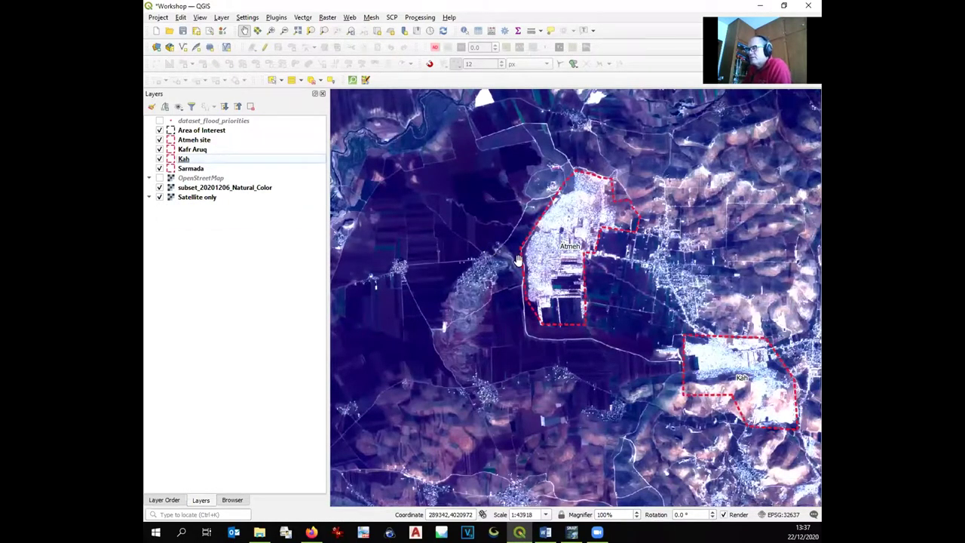
pyautogui.scroll(-1, 505, 230)
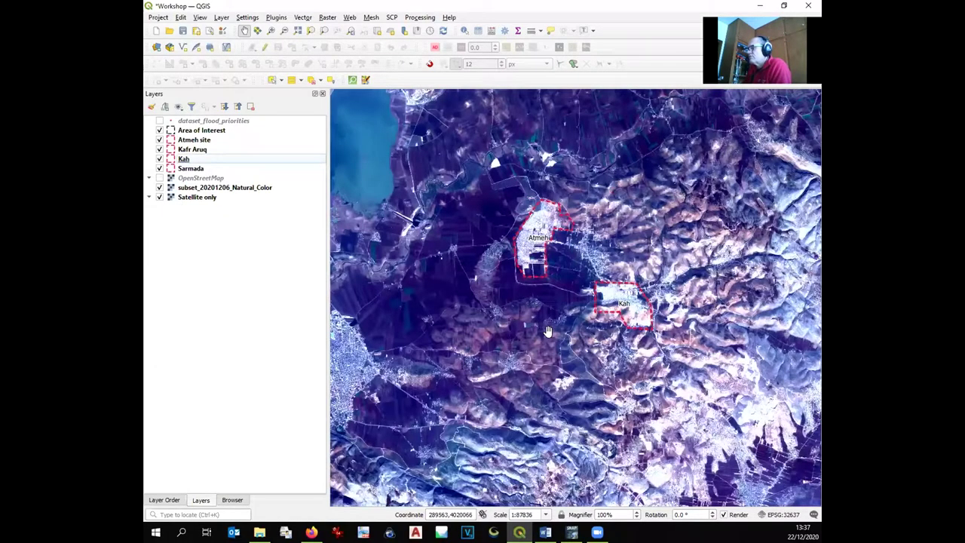
pyautogui.scroll(3, 617, 303)
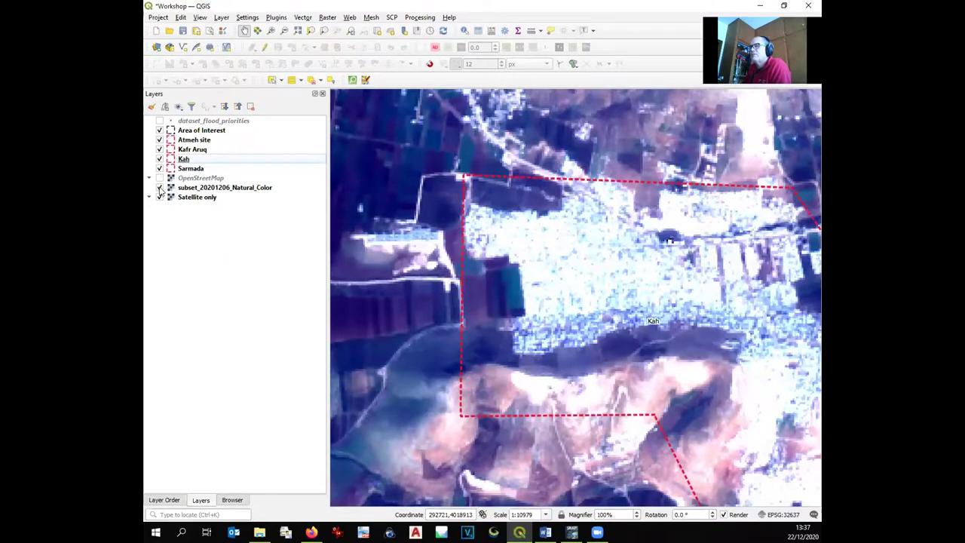
pyautogui.click(159, 189)
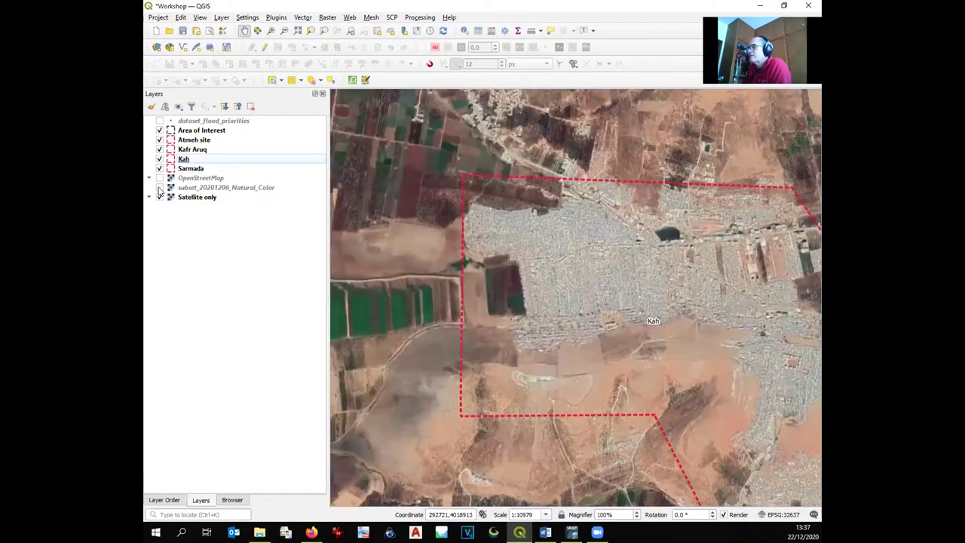
pyautogui.click(159, 188)
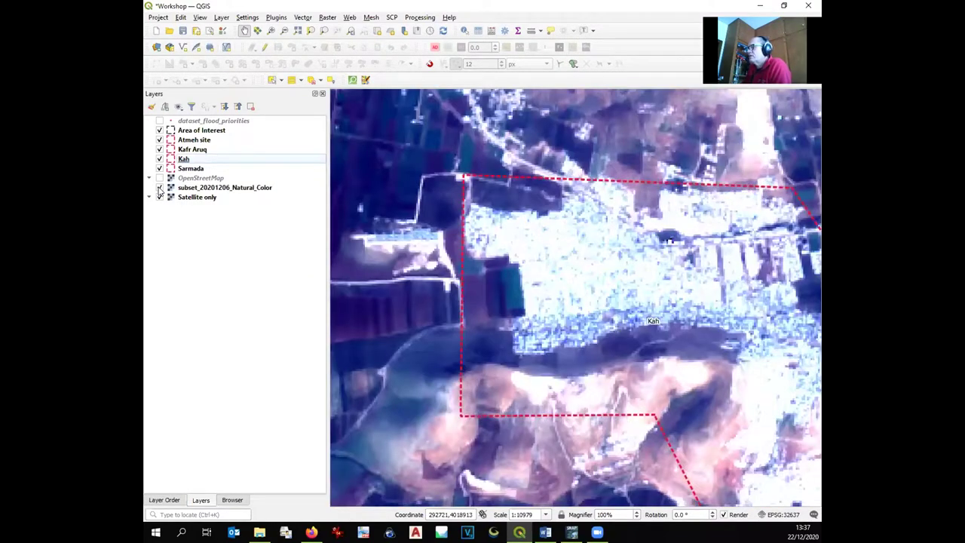
pyautogui.click(159, 189)
pyautogui.click(159, 189)
pyautogui.click(159, 189)
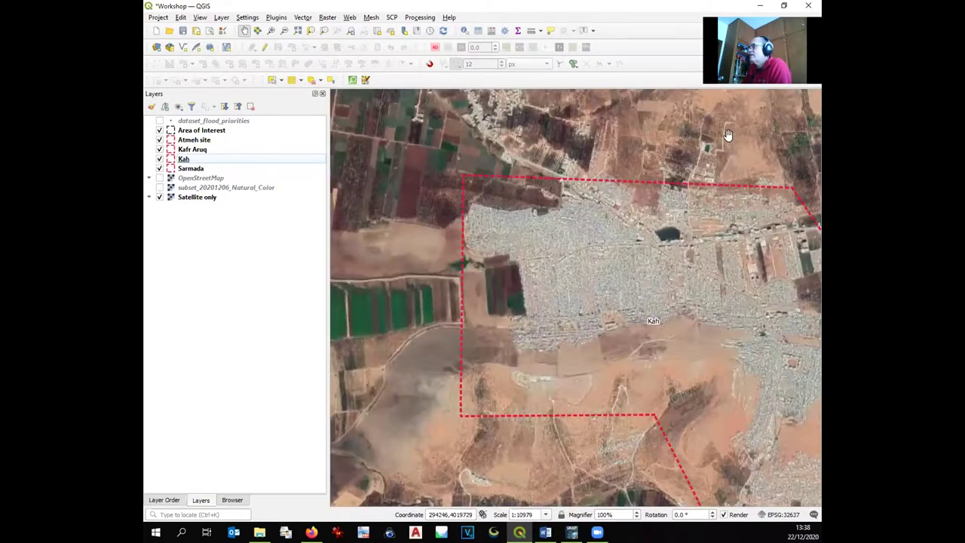
# Step: Show the natural-colour subset over the Satellite only basemap again and inspect the wider area around Atmeh and Kah
pyautogui.moveTo(745, 136); pyautogui.dragTo(731, 202)
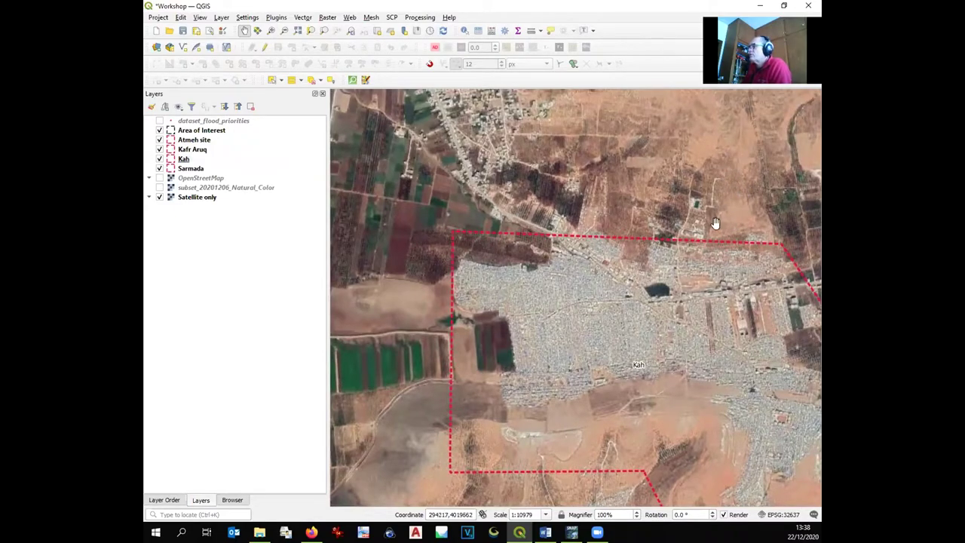
pyautogui.click(159, 187)
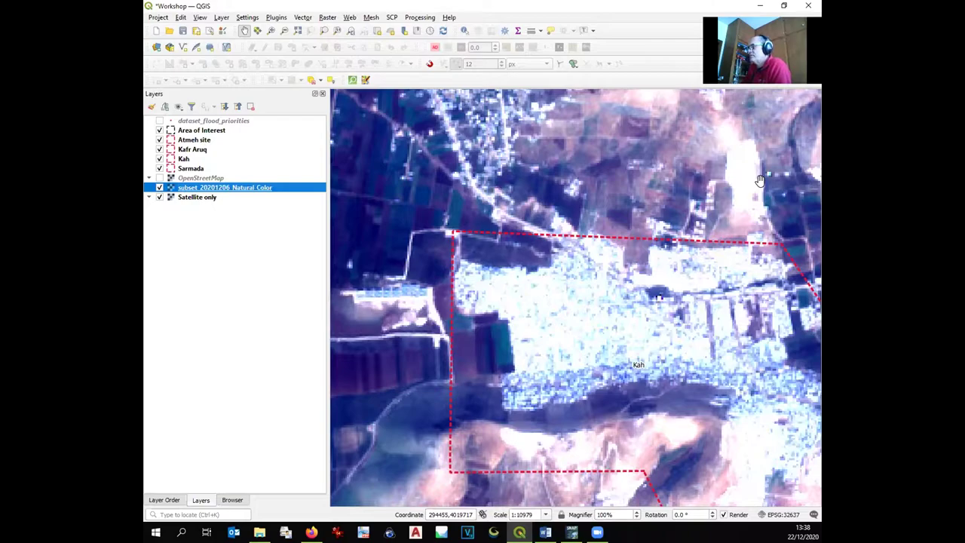
pyautogui.scroll(-1, 759, 181)
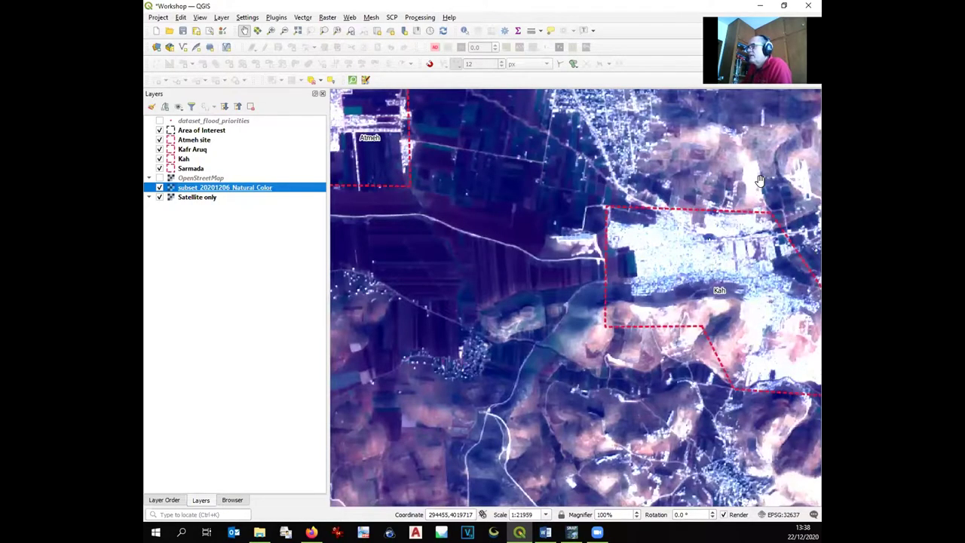
pyautogui.scroll(-1, 743, 214)
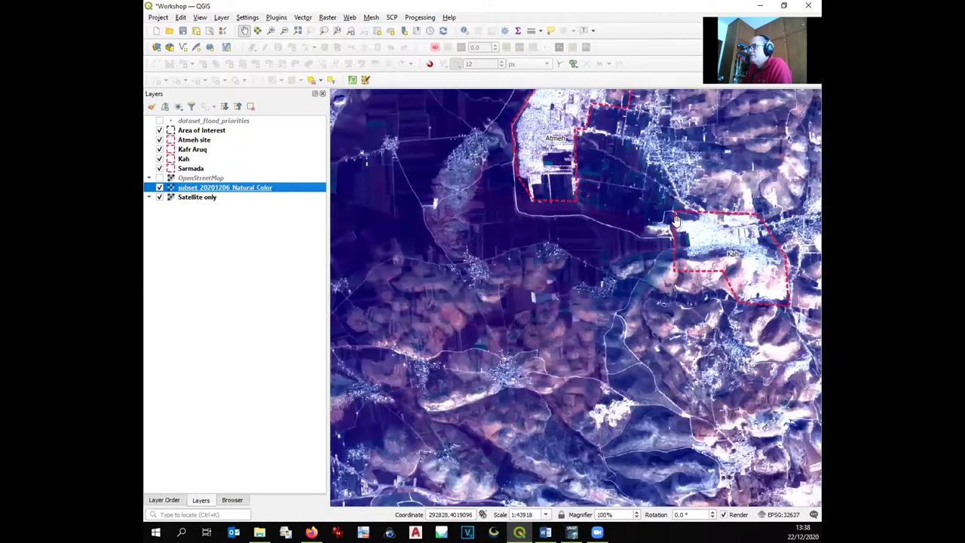
pyautogui.moveTo(635, 214); pyautogui.dragTo(590, 304)
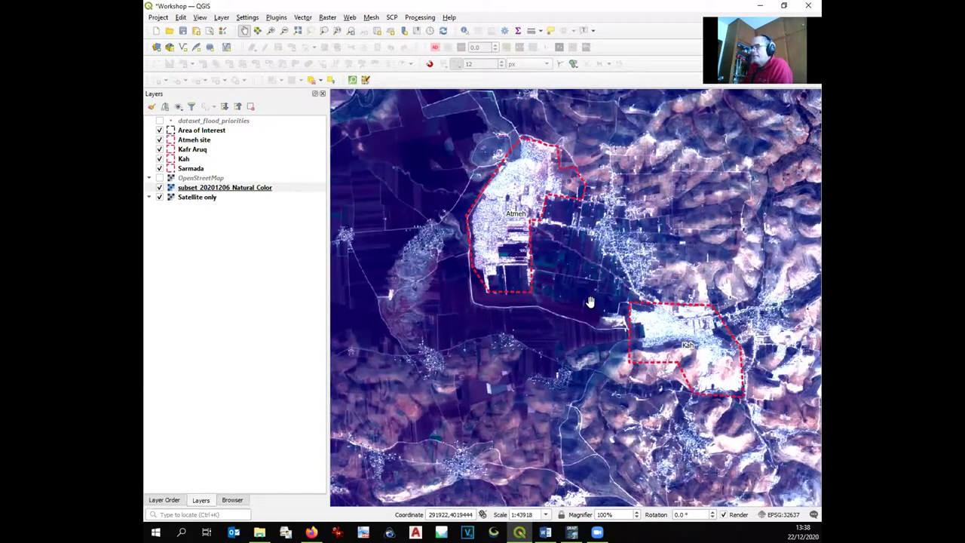
# Step: Switch to SNAP, open subset_20201206 as an RGB image with the Sentinel 2 MSI False-color Infrared profile, and hide its vector data overlay
pyautogui.click(571, 532)
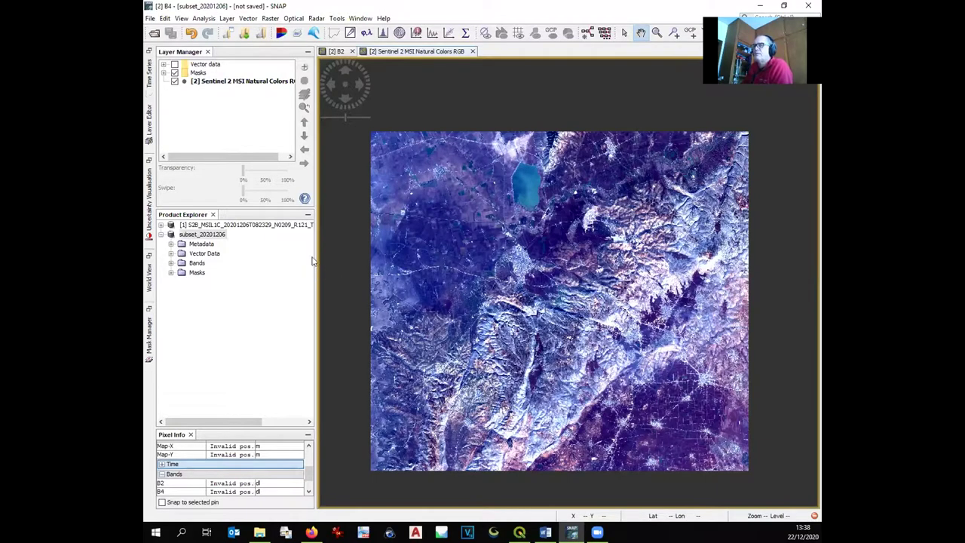
pyautogui.click(203, 237)
pyautogui.rightClick(203, 238)
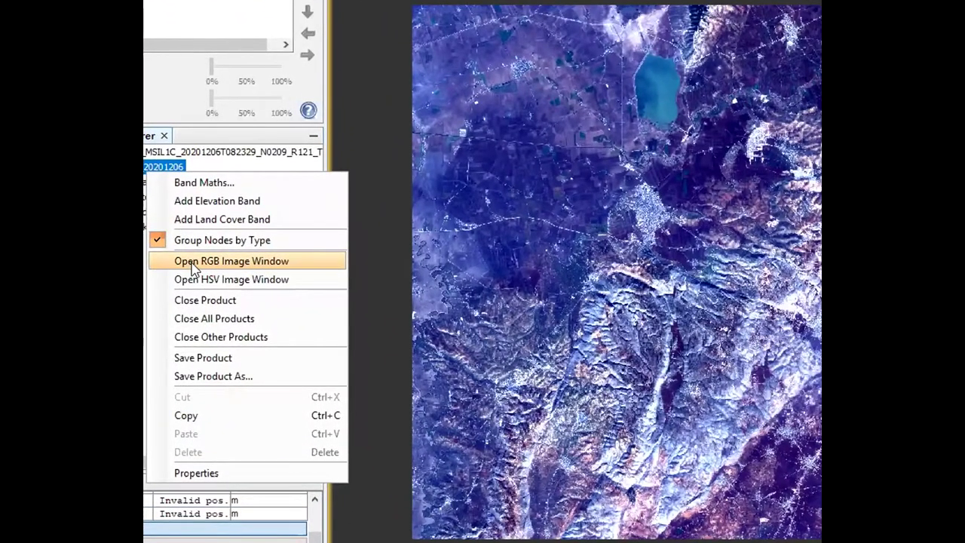
pyautogui.click(194, 266)
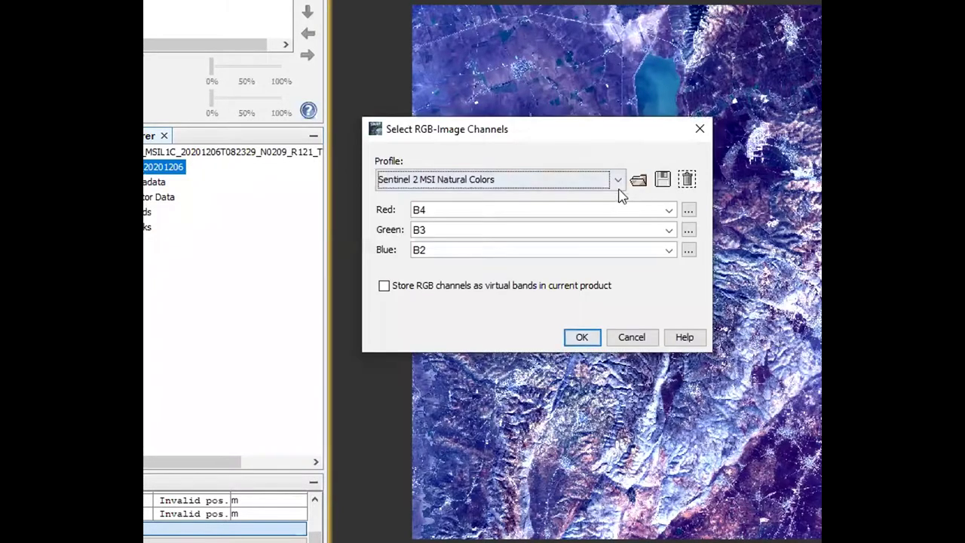
pyautogui.click(618, 180)
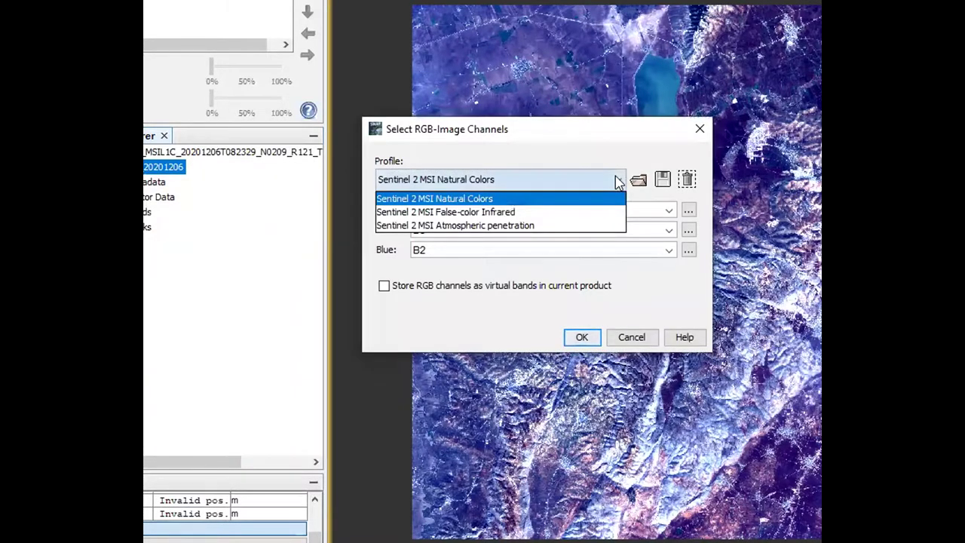
pyautogui.click(560, 211)
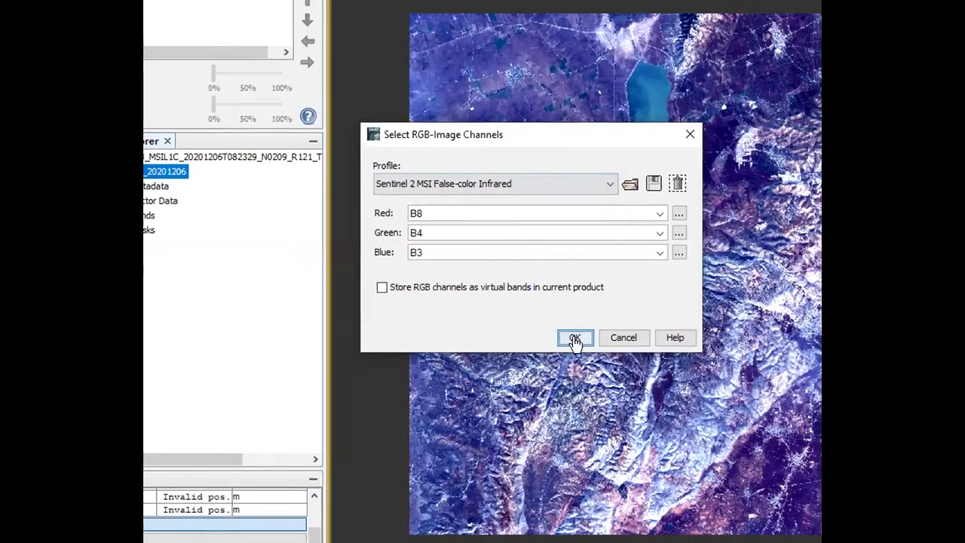
pyautogui.click(581, 338)
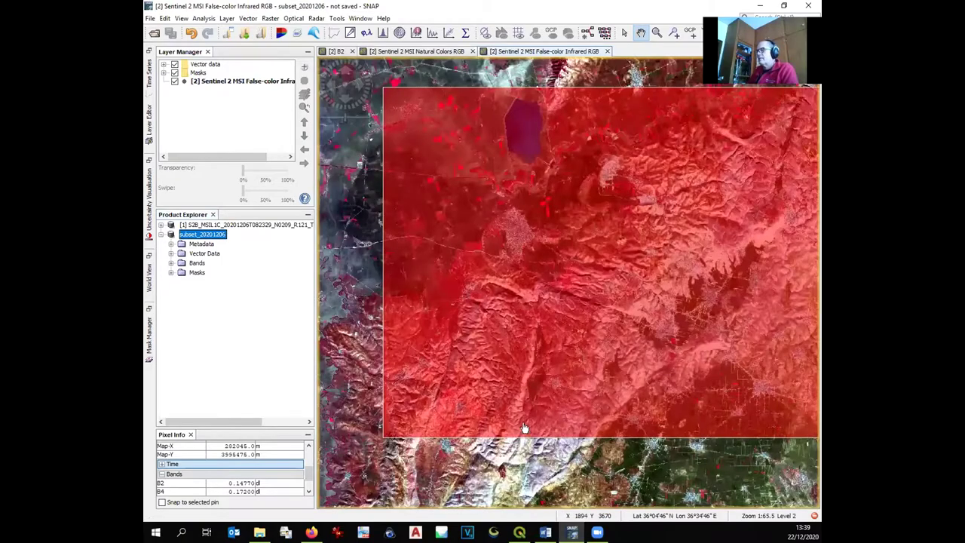
pyautogui.click(174, 65)
pyautogui.click(174, 65)
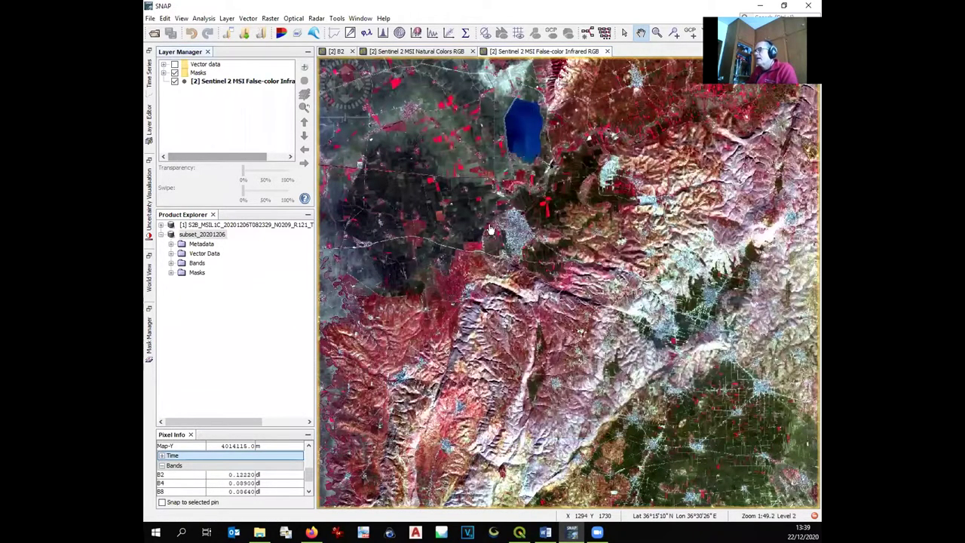
# Step: Examine the false-colour infrared image at several scales, covering the lake, the cultivated fields and the camp settlements
pyautogui.scroll(1, 550, 202)
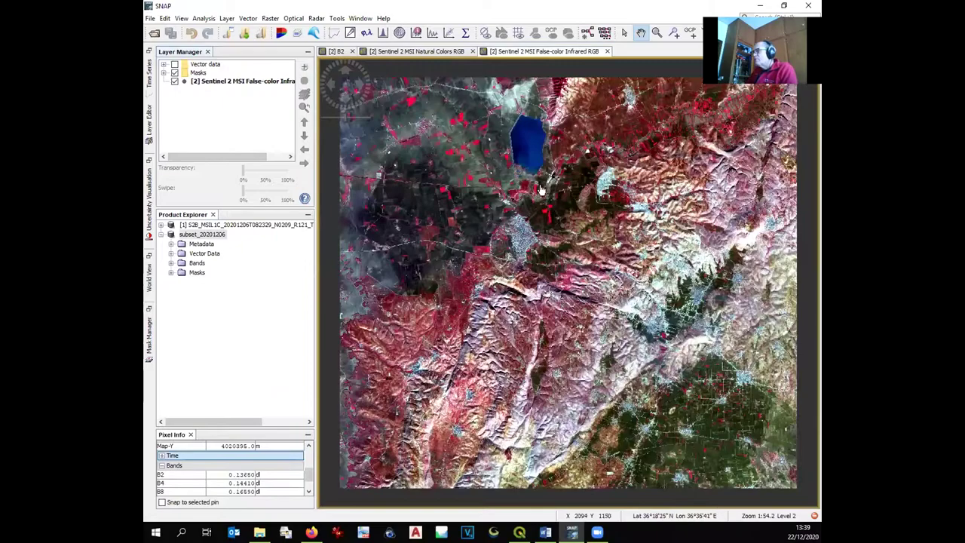
pyautogui.scroll(2, 507, 228)
pyautogui.scroll(1, 508, 228)
pyautogui.scroll(-5, 510, 218)
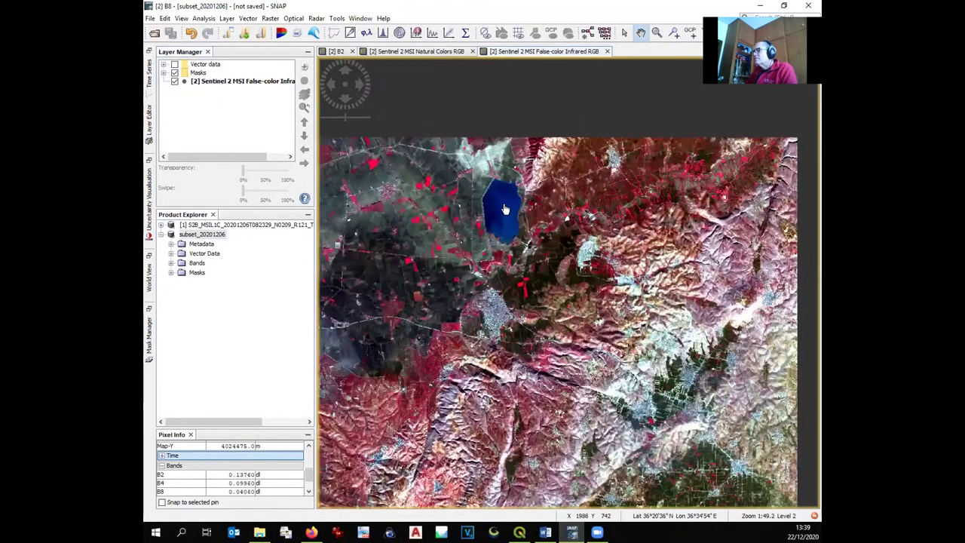
pyautogui.scroll(-2, 483, 236)
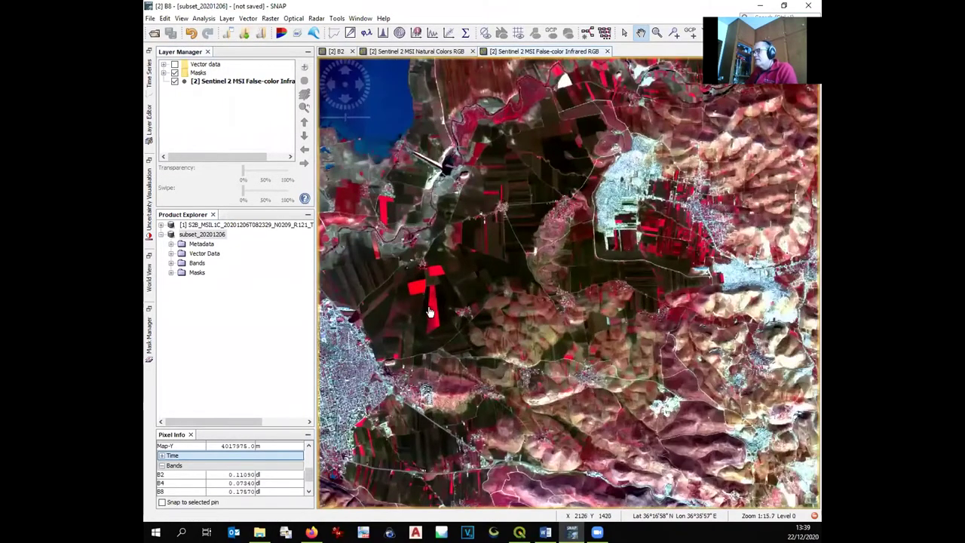
pyautogui.moveTo(433, 298); pyautogui.dragTo(452, 312)
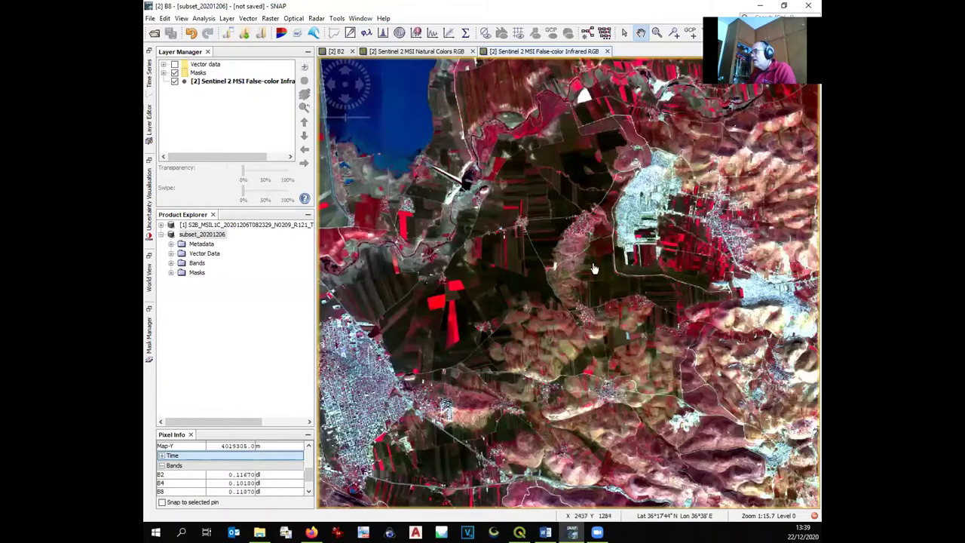
pyautogui.scroll(2, 490, 287)
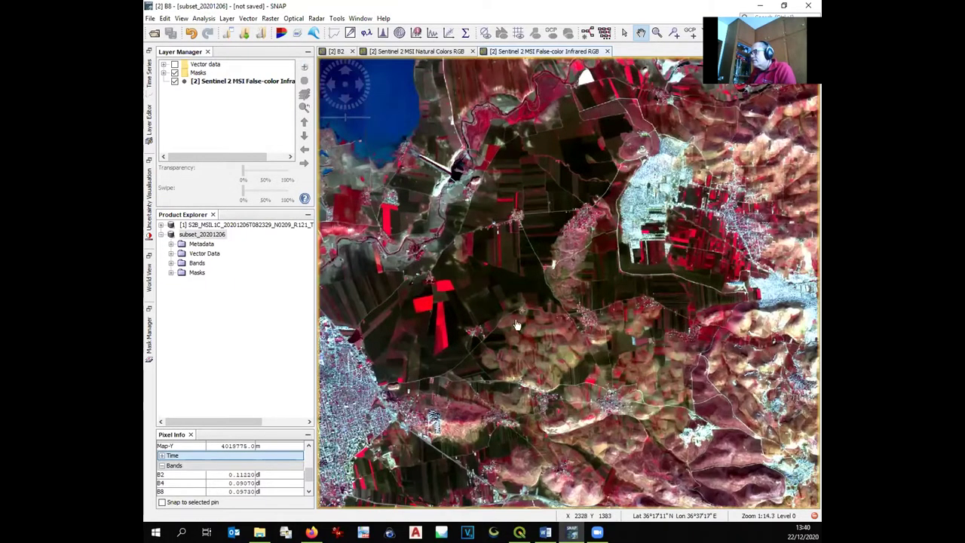
pyautogui.scroll(3, 456, 226)
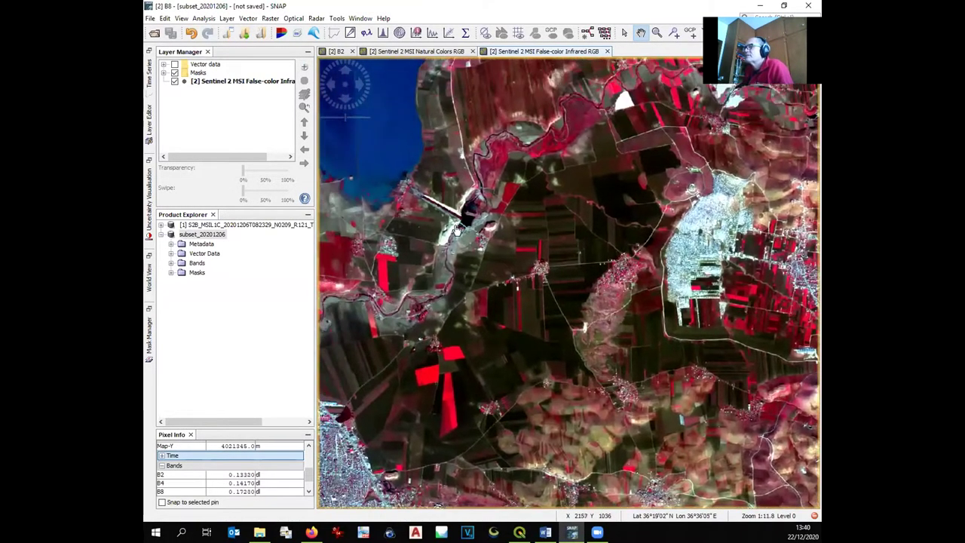
pyautogui.scroll(1, 454, 223)
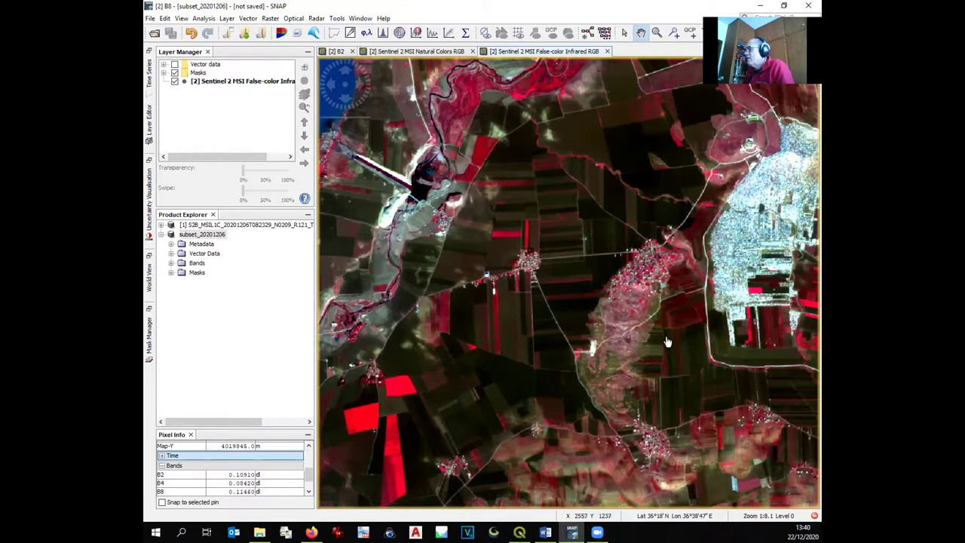
pyautogui.moveTo(723, 349); pyautogui.dragTo(620, 294)
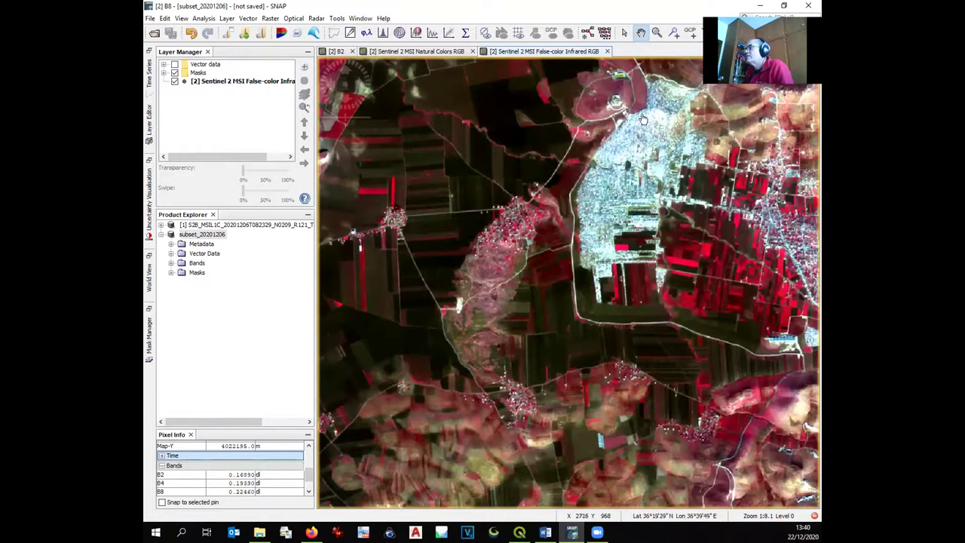
pyautogui.scroll(-5, 616, 221)
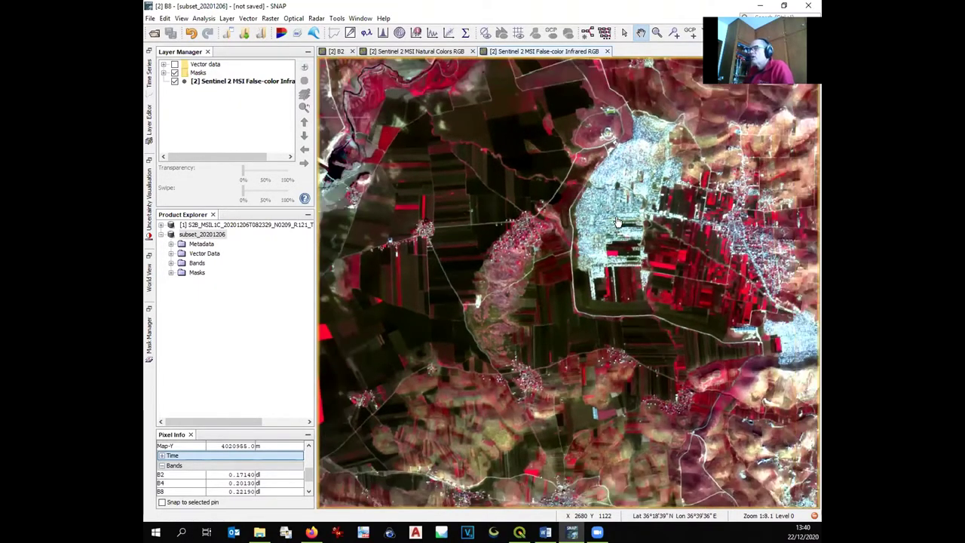
pyautogui.scroll(-7, 616, 221)
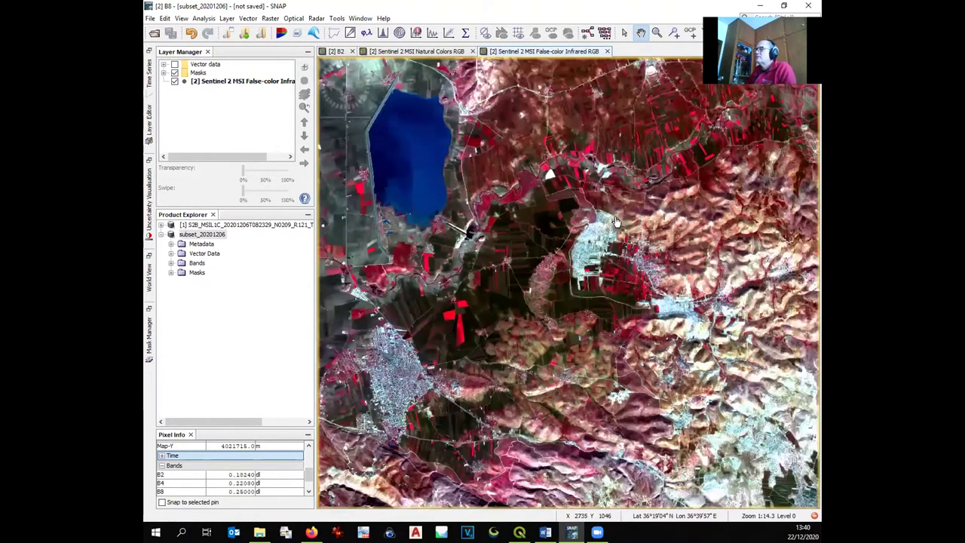
pyautogui.scroll(-4, 617, 221)
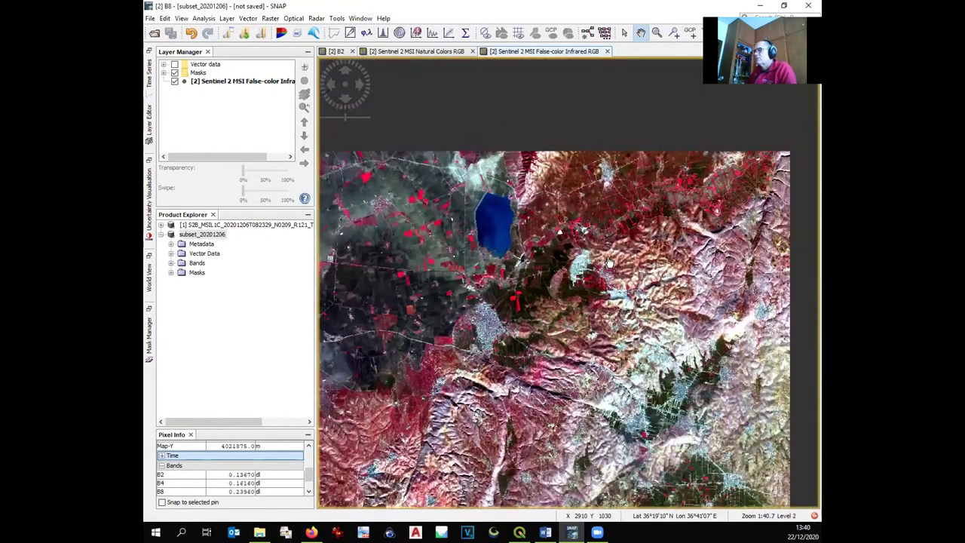
# Step: Export the false-colour view as a full-scene, full-resolution GeoTIFF named subset_20201206_False_Color.tif in the Workshop folder
pyautogui.rightClick(543, 276)
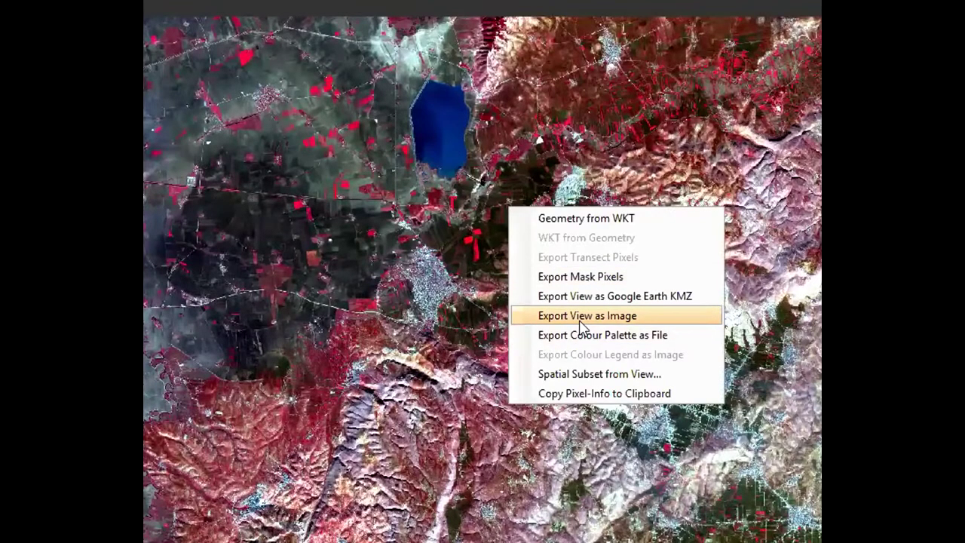
pyautogui.click(582, 326)
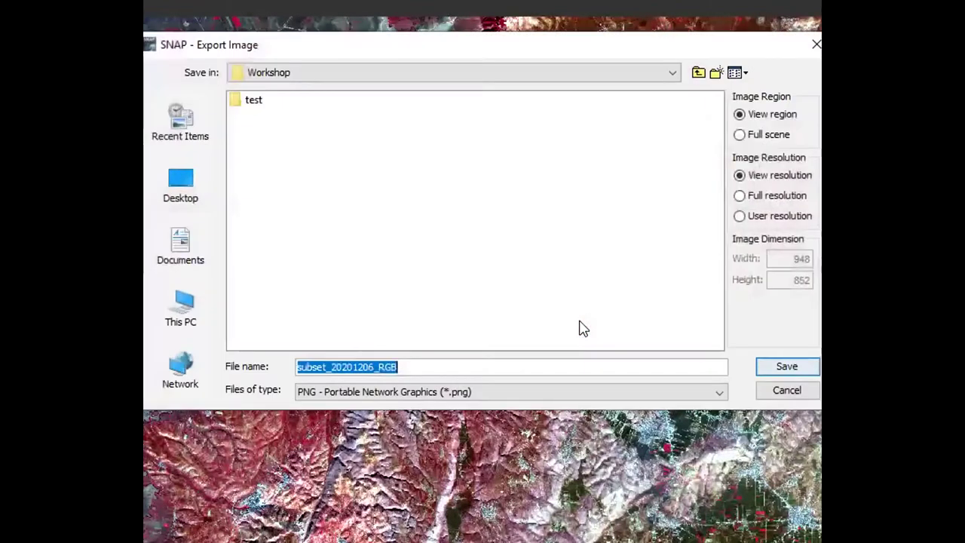
pyautogui.click(754, 134)
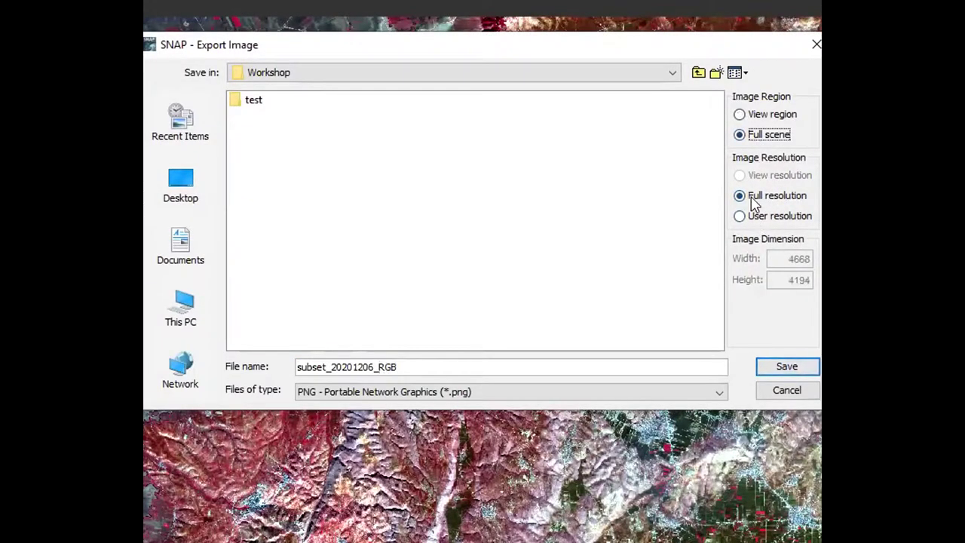
pyautogui.click(573, 393)
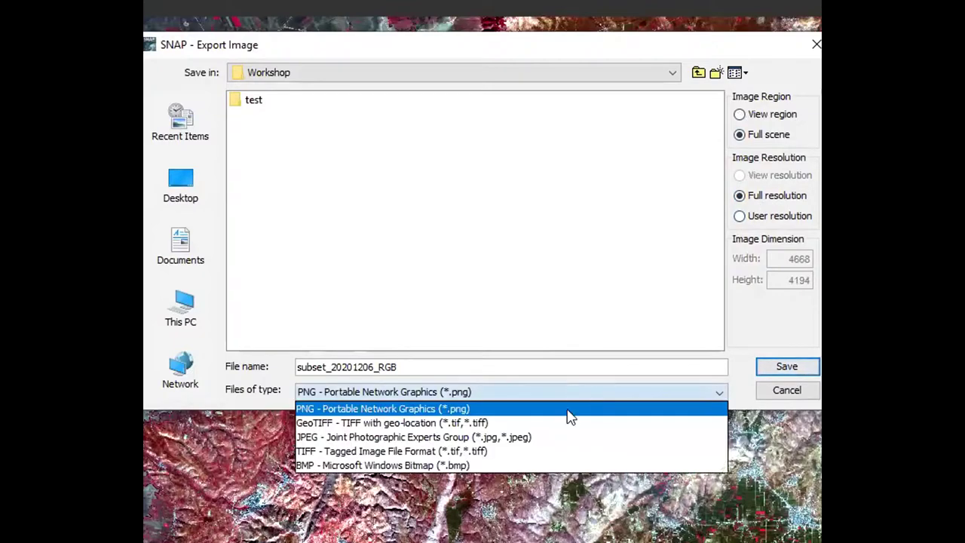
pyautogui.click(566, 423)
pyautogui.moveTo(378, 367); pyautogui.dragTo(398, 367)
pyautogui.write('False_Color.tif')
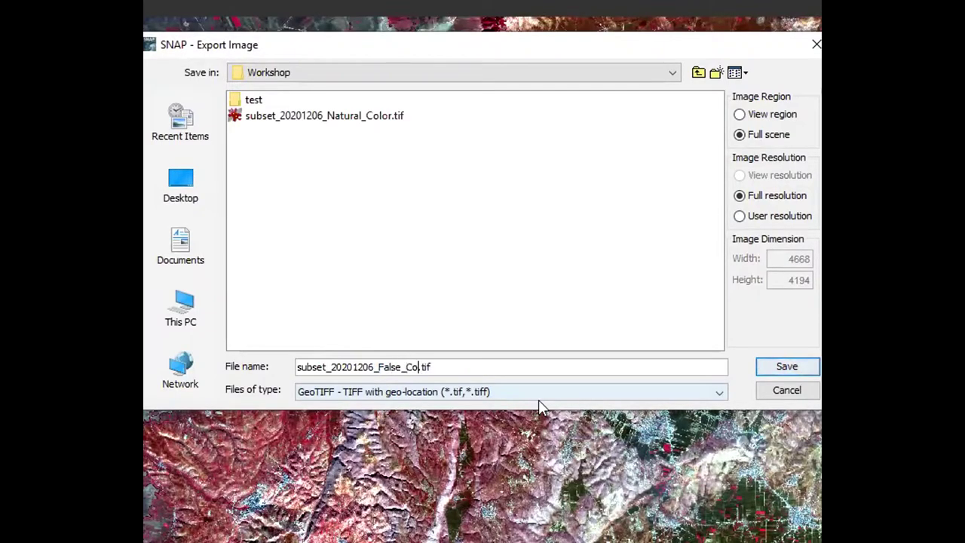
pyautogui.click(786, 366)
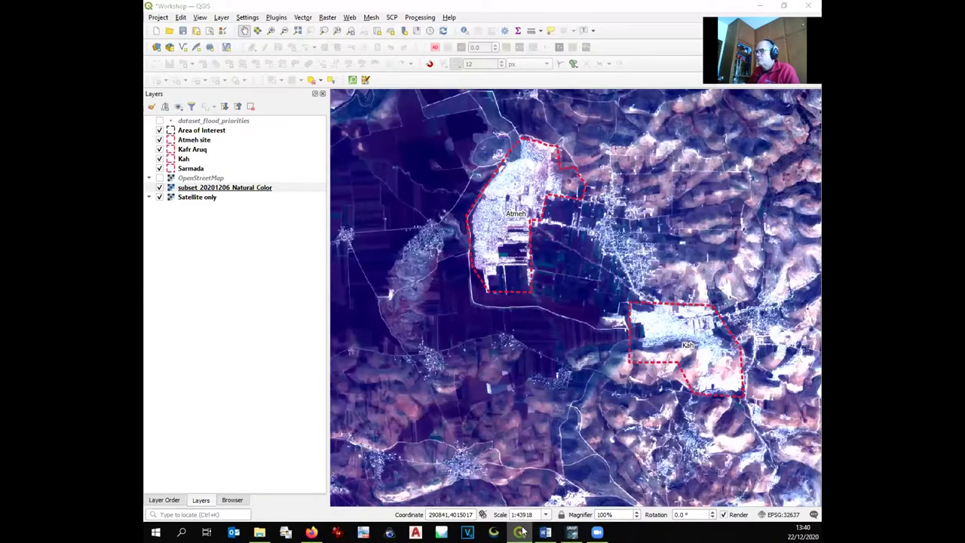
# Step: Switch to QGIS and add subset_20201206_False_Color.tif as a raster layer directly above the natural-colour subset
pyautogui.click(520, 532)
pyautogui.click(520, 532)
pyautogui.click(242, 190)
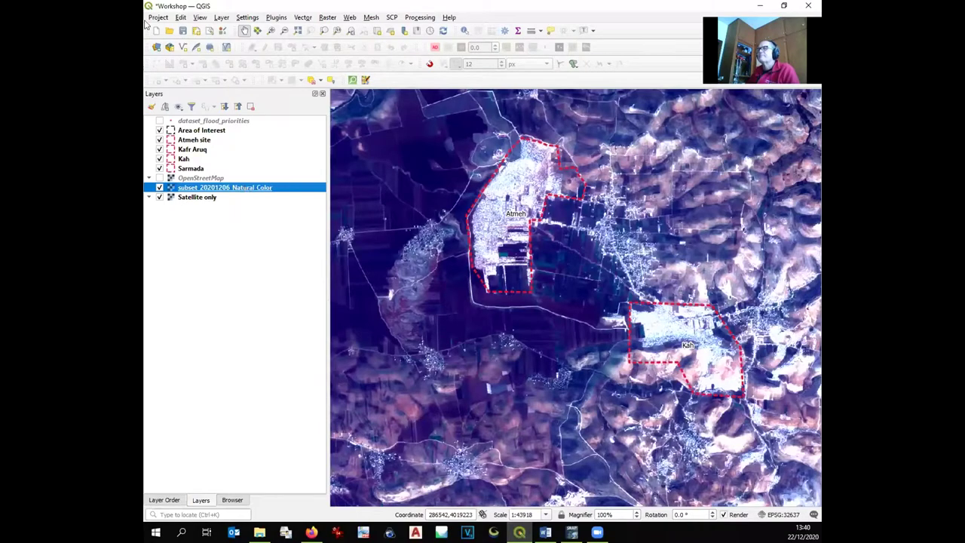
pyautogui.click(156, 48)
pyautogui.click(757, 182)
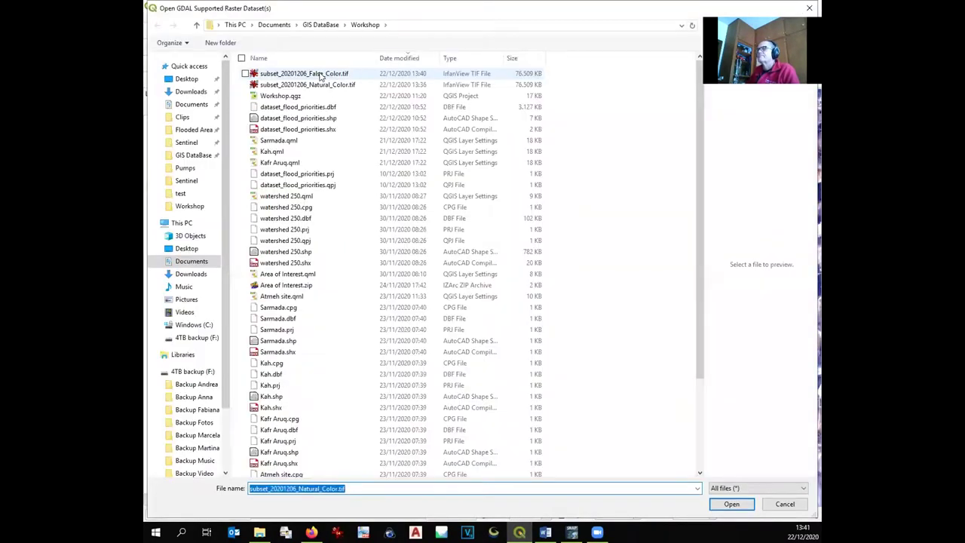
pyautogui.click(320, 76)
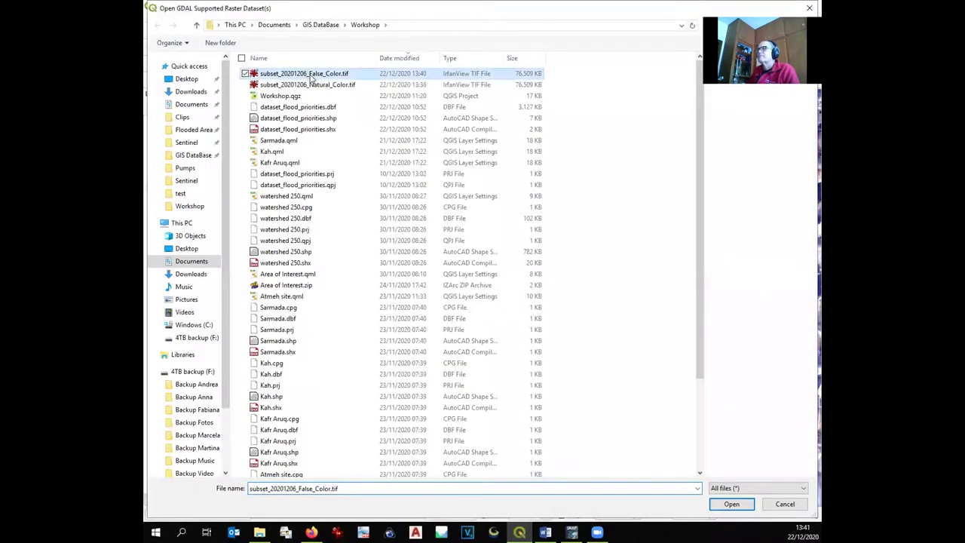
pyautogui.click(725, 504)
pyautogui.click(697, 418)
pyautogui.click(661, 419)
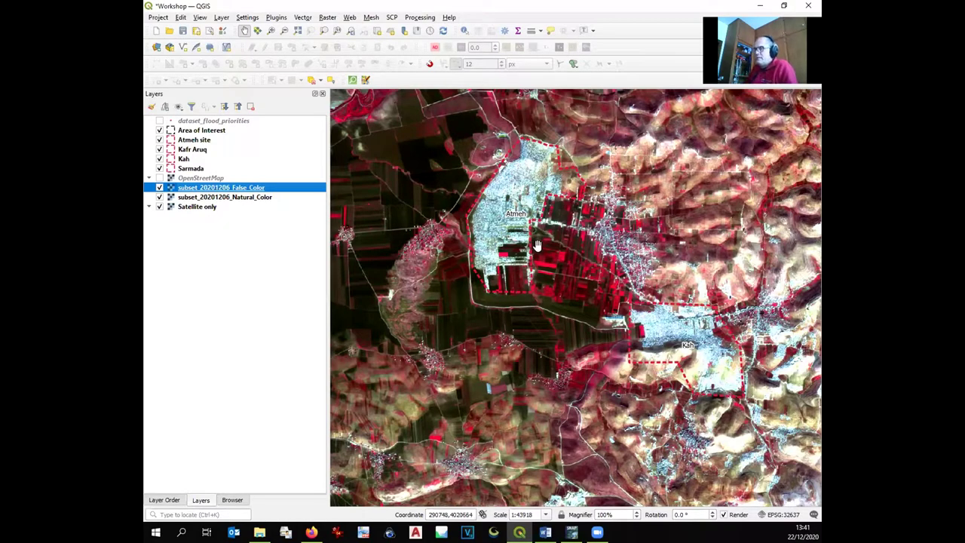
# Step: Show the dataset_flood_priorities layer over the false-colour composite and inspect the Atmeh, Kah and Sarmada camp areas
pyautogui.moveTo(537, 248); pyautogui.dragTo(530, 318)
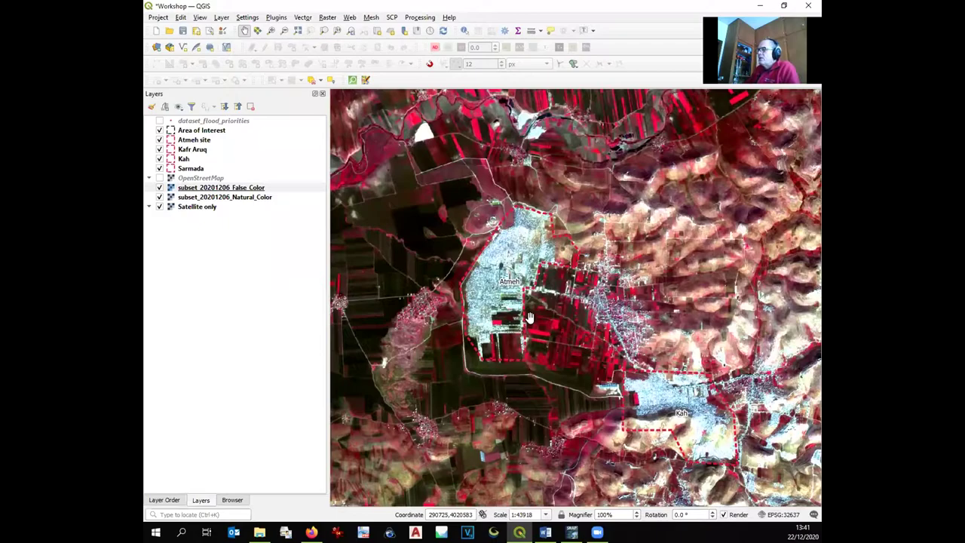
pyautogui.scroll(-1, 529, 318)
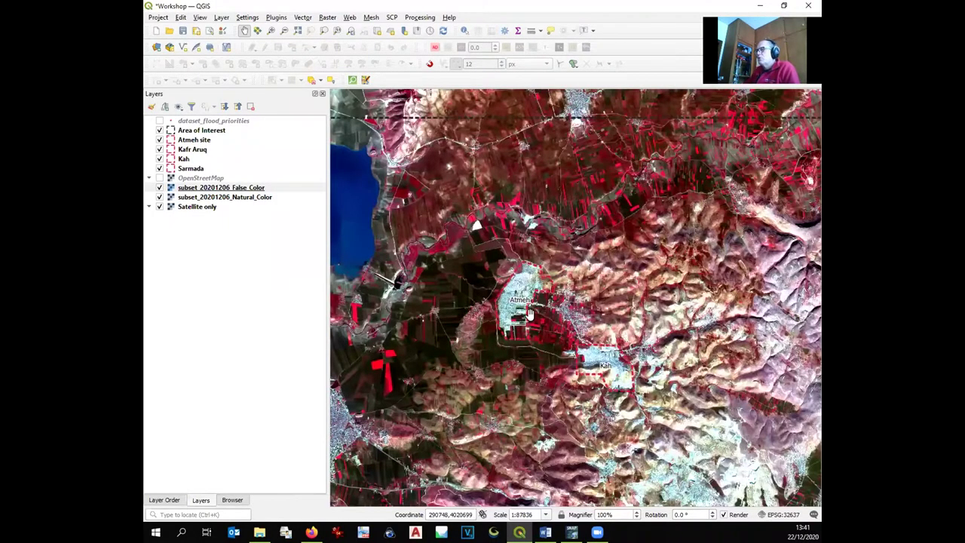
pyautogui.scroll(-1, 530, 315)
pyautogui.moveTo(535, 292); pyautogui.dragTo(521, 214)
pyautogui.click(159, 121)
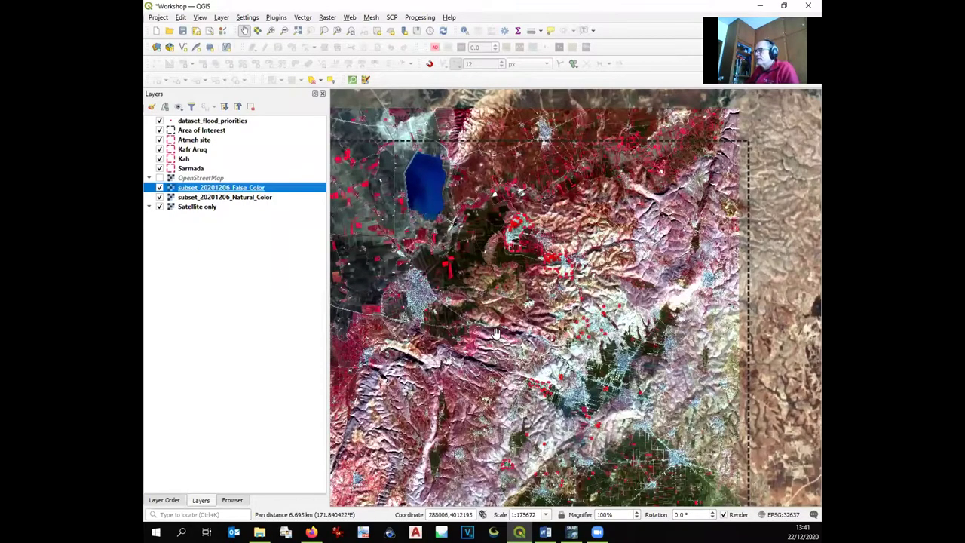
pyautogui.scroll(1, 571, 374)
pyautogui.scroll(1, 570, 375)
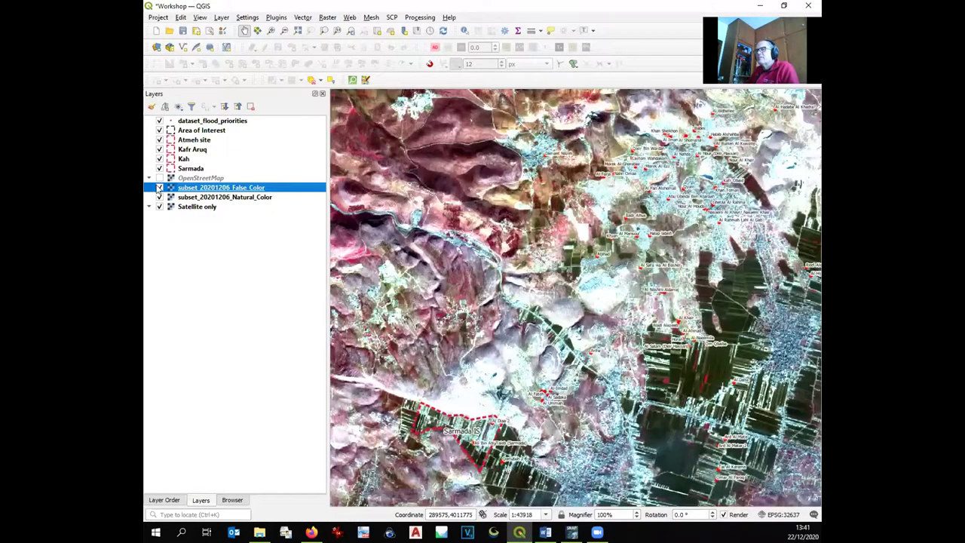
# Step: Hide the false-colour and natural-colour subset rasters and inspect the flood-priority sites up close on the satellite basemap
pyautogui.click(159, 188)
pyautogui.click(159, 197)
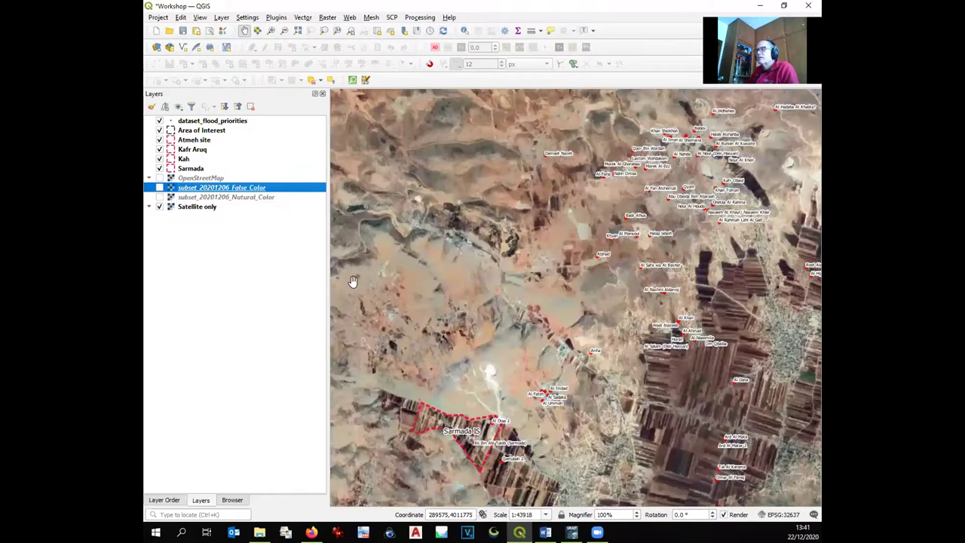
pyautogui.scroll(1, 690, 334)
pyautogui.scroll(1, 690, 334)
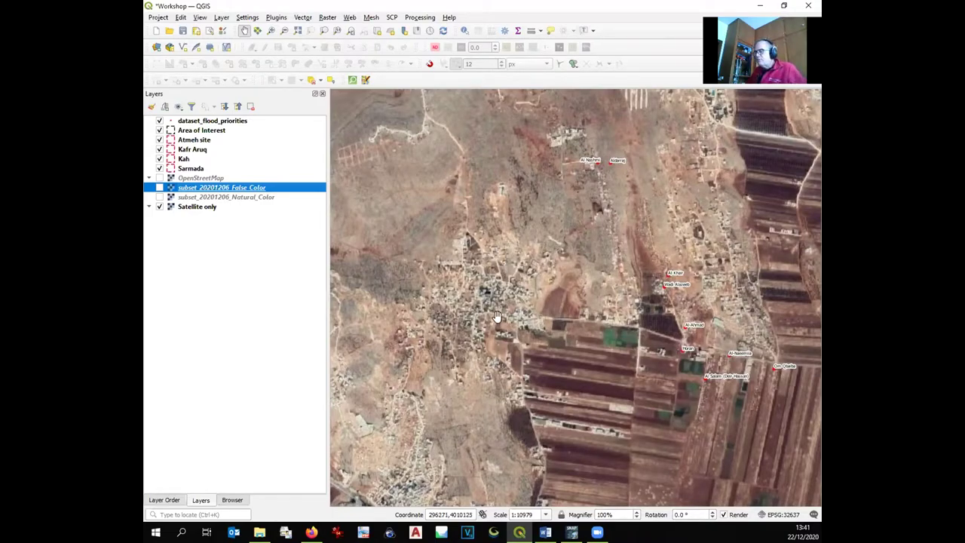
# Step: Open Sentinel-2.pptx in PowerPoint, review the band combinations on slide 6, and return to SNAP
pyautogui.click(571, 531)
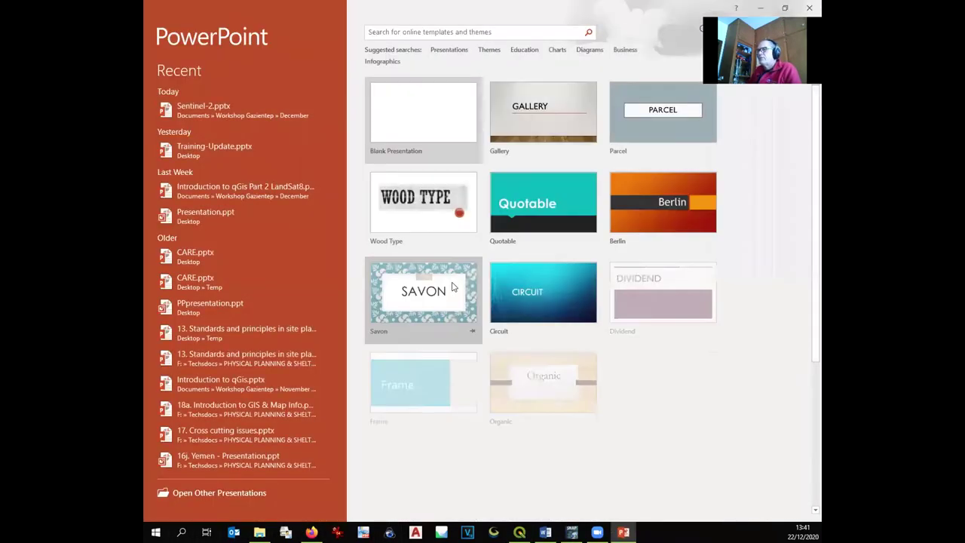
pyautogui.click(229, 102)
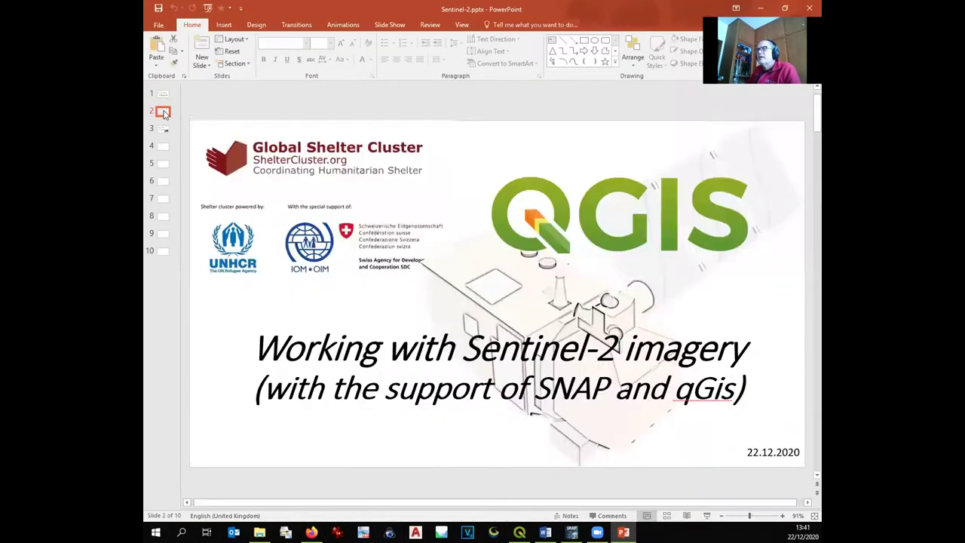
pyautogui.click(162, 111)
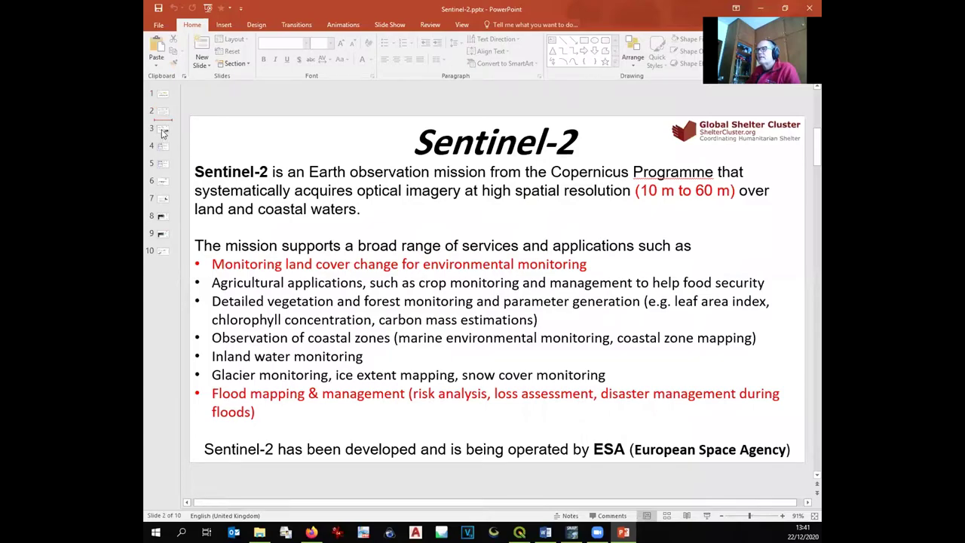
pyautogui.click(163, 167)
pyautogui.click(161, 182)
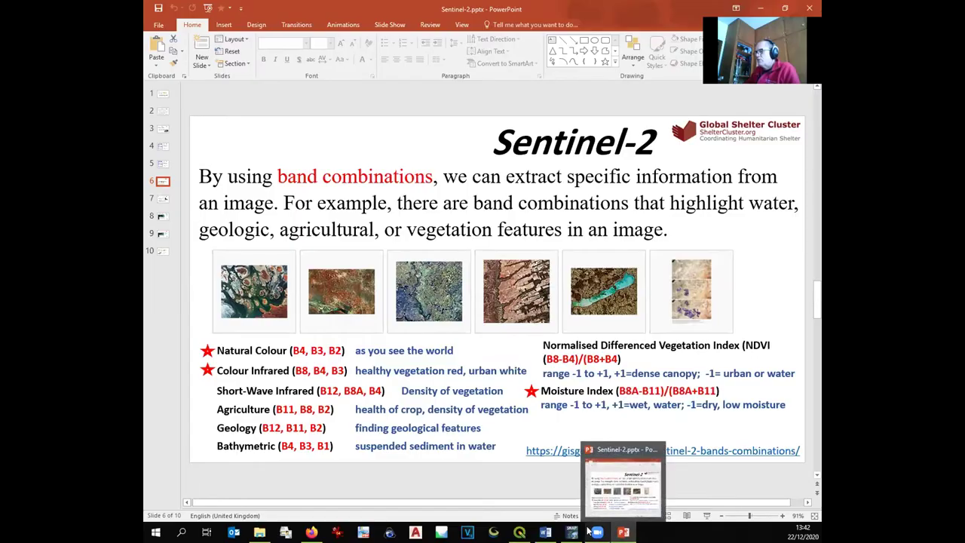
pyautogui.click(571, 488)
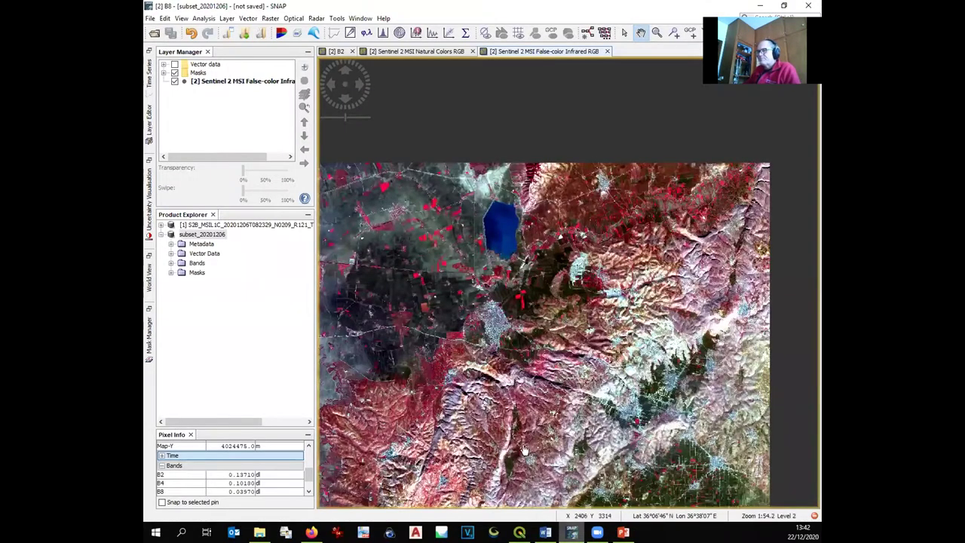
# Step: Try to set up an RGB image of subset_20201206 with B4 as red, B10 as green and B2 as blue
pyautogui.click(192, 235)
pyautogui.rightClick(193, 235)
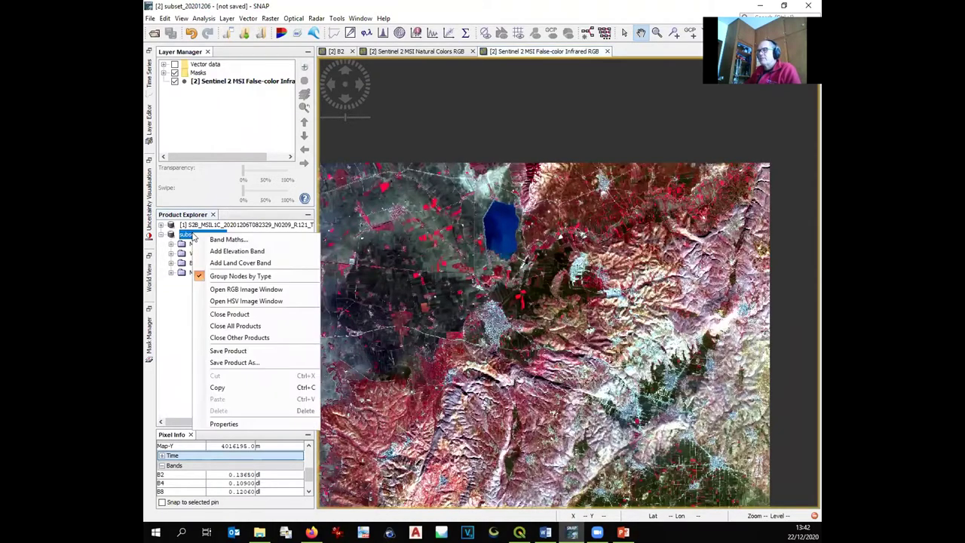
pyautogui.click(227, 291)
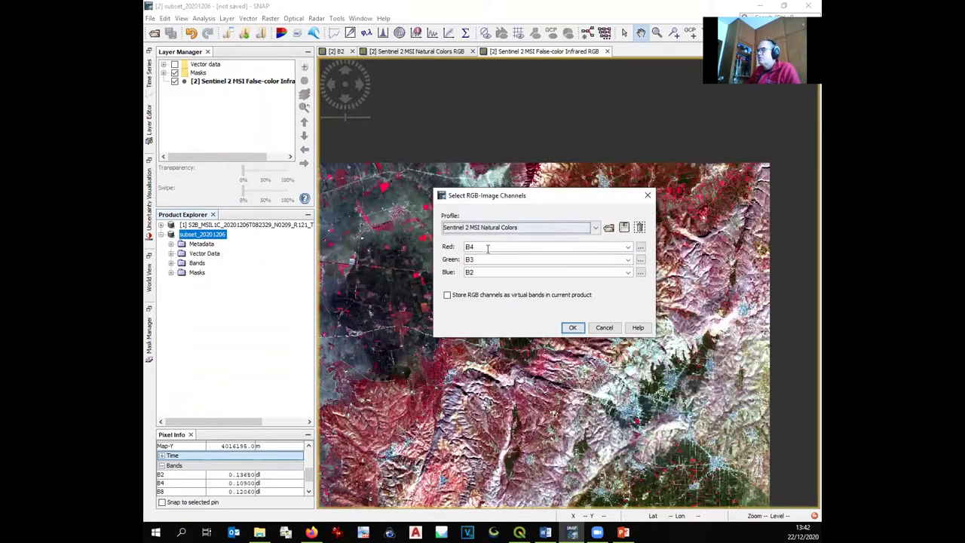
pyautogui.doubleClick(481, 259)
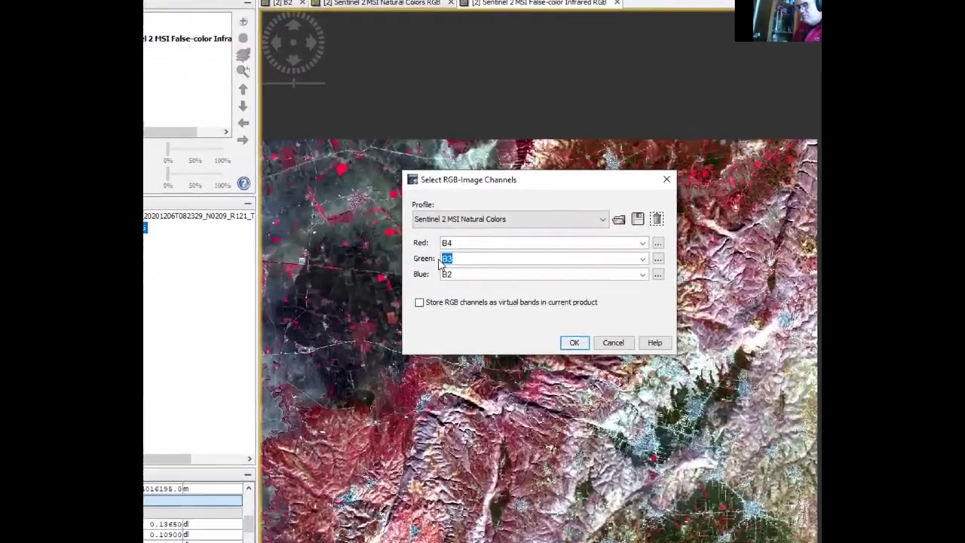
pyautogui.write('B10')
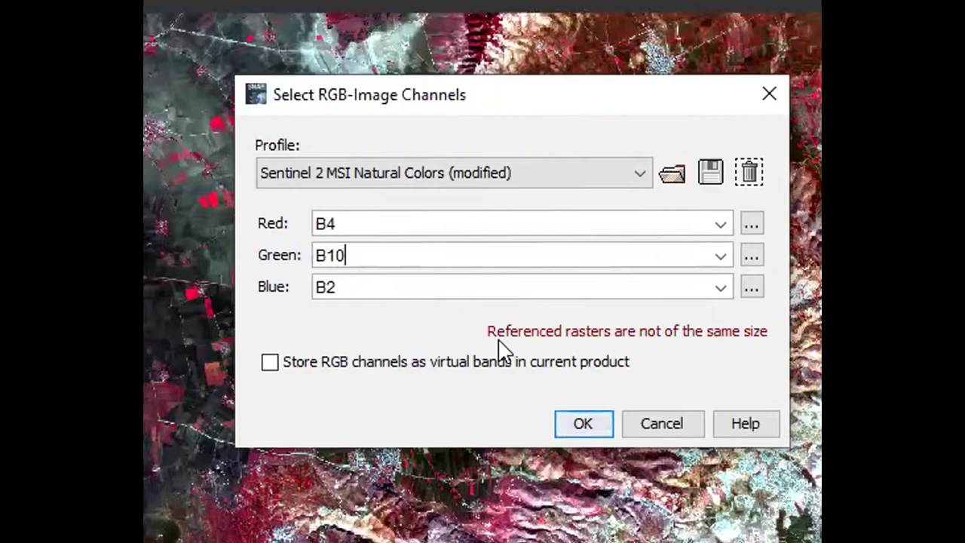
pyautogui.click(655, 423)
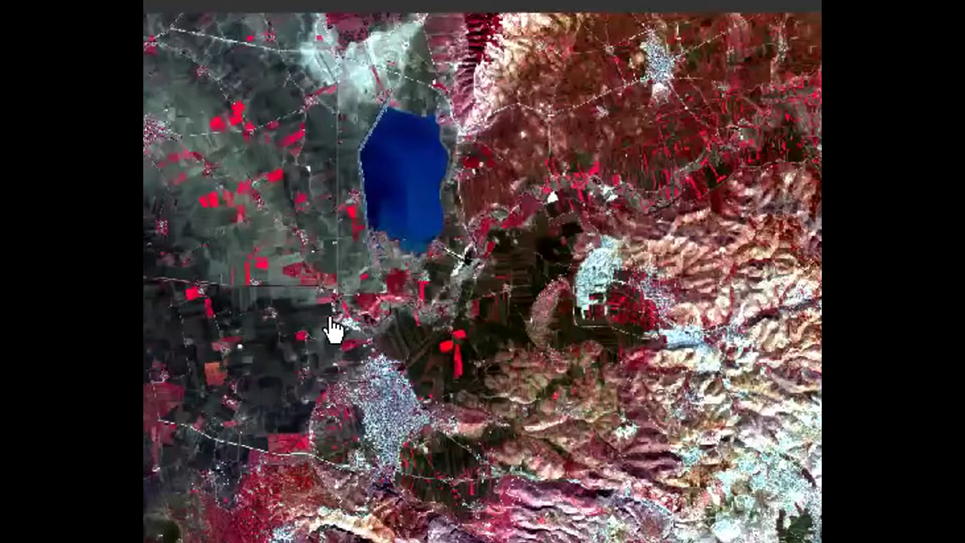
# Step: Start the geometric Resampling operation with subset_20201206 as the source product
pyautogui.click(249, 2)
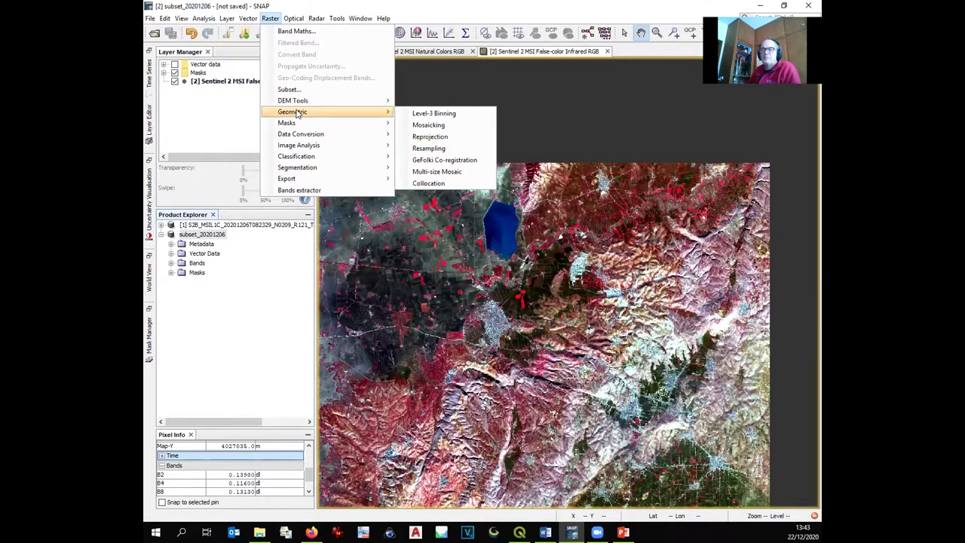
pyautogui.click(207, 238)
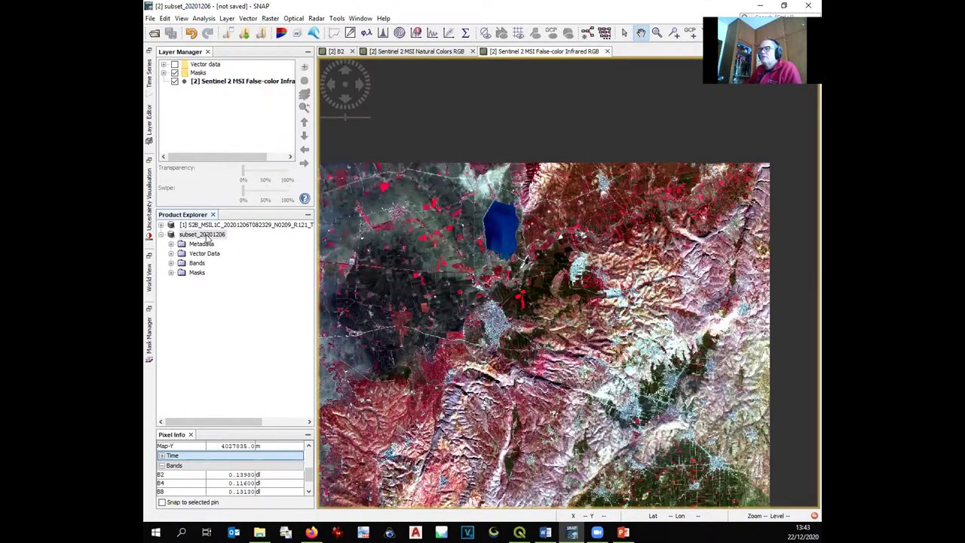
pyautogui.click(195, 235)
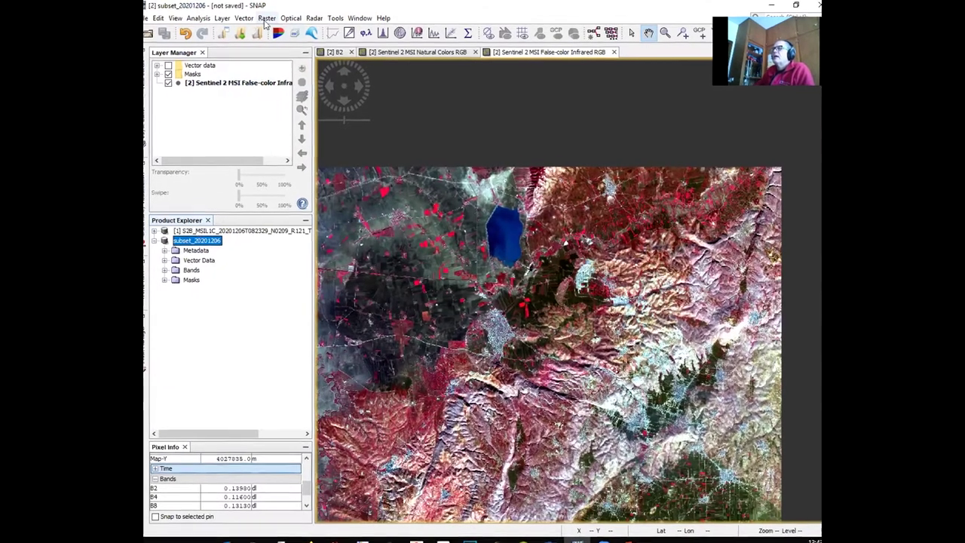
pyautogui.click(270, 18)
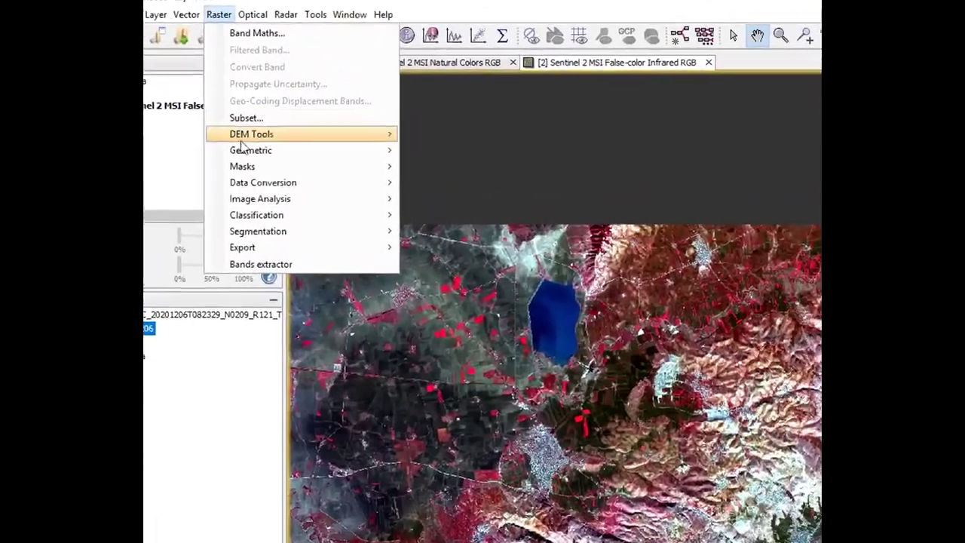
pyautogui.moveTo(263, 136)
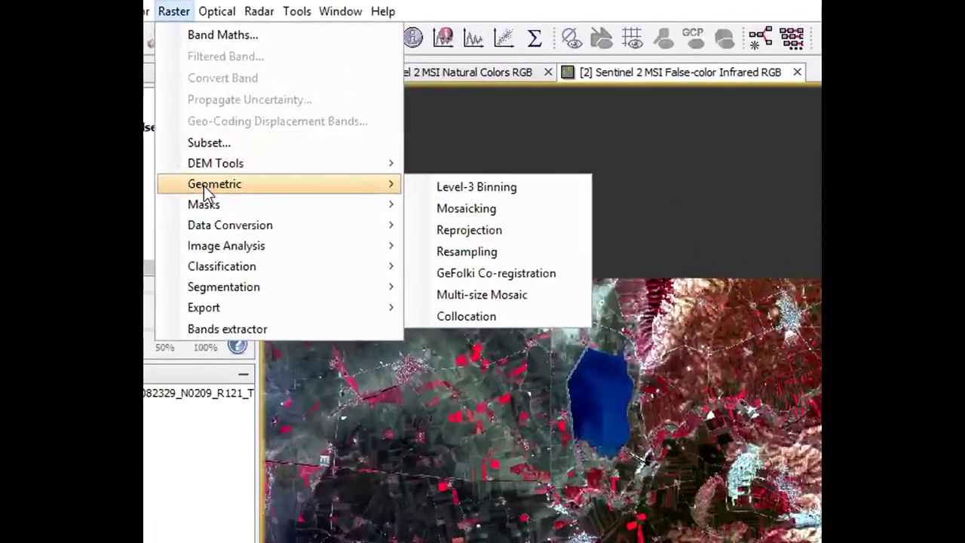
pyautogui.click(467, 252)
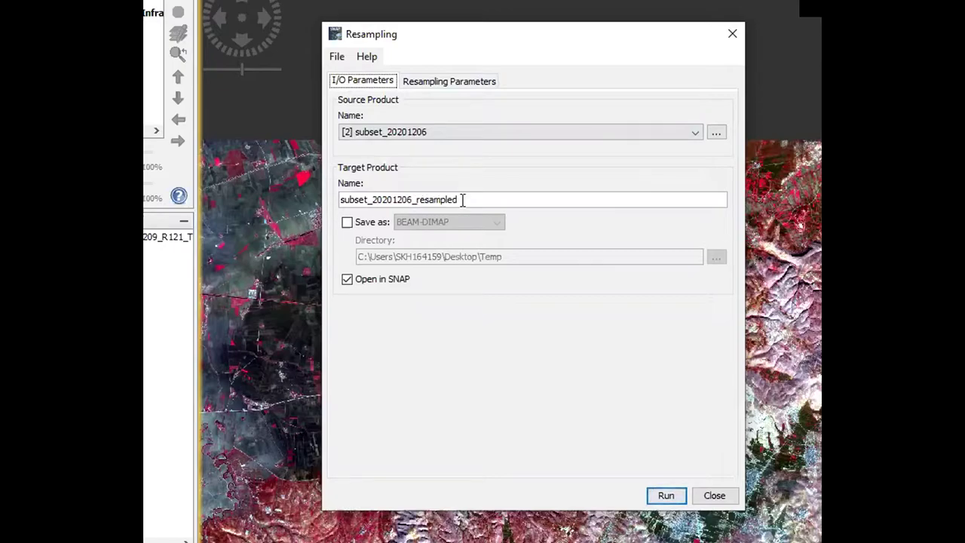
# Step: Resample the product to the size of reference band B2, keeping Nearest upsampling and First downsampling, and close the dialog
pyautogui.click(457, 83)
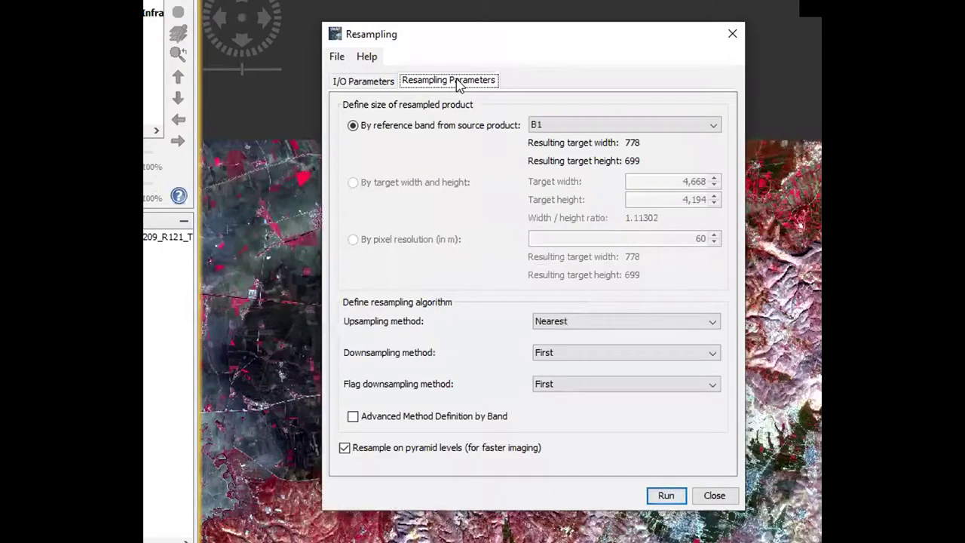
pyautogui.click(556, 128)
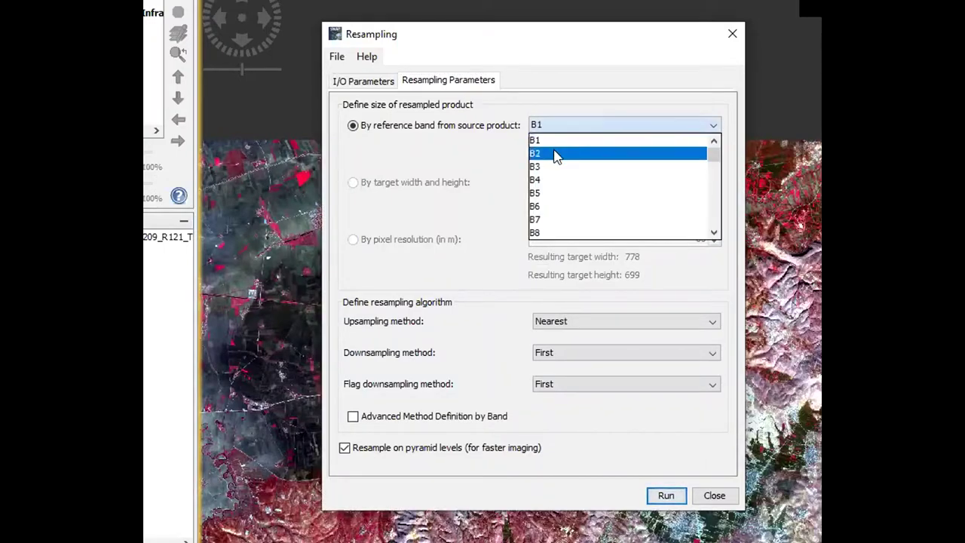
pyautogui.click(561, 154)
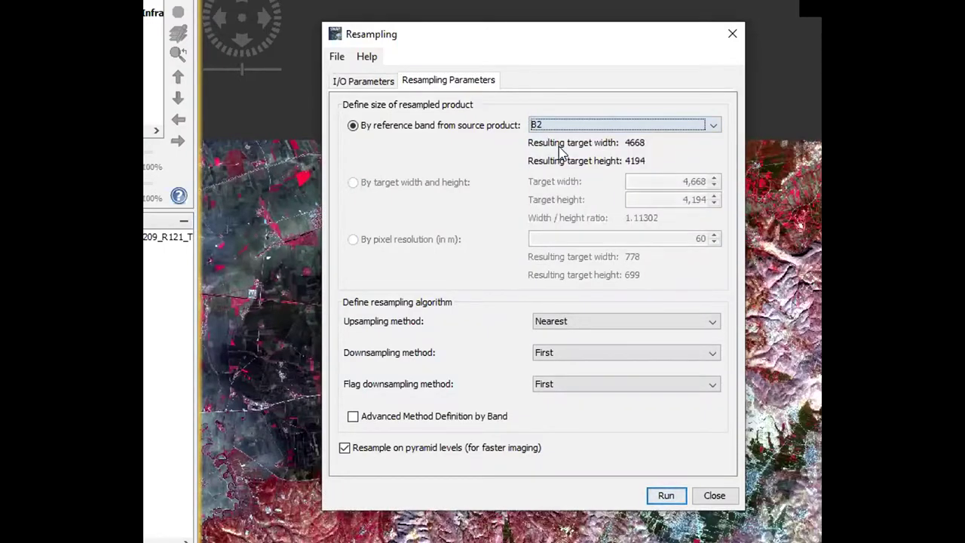
pyautogui.click(665, 495)
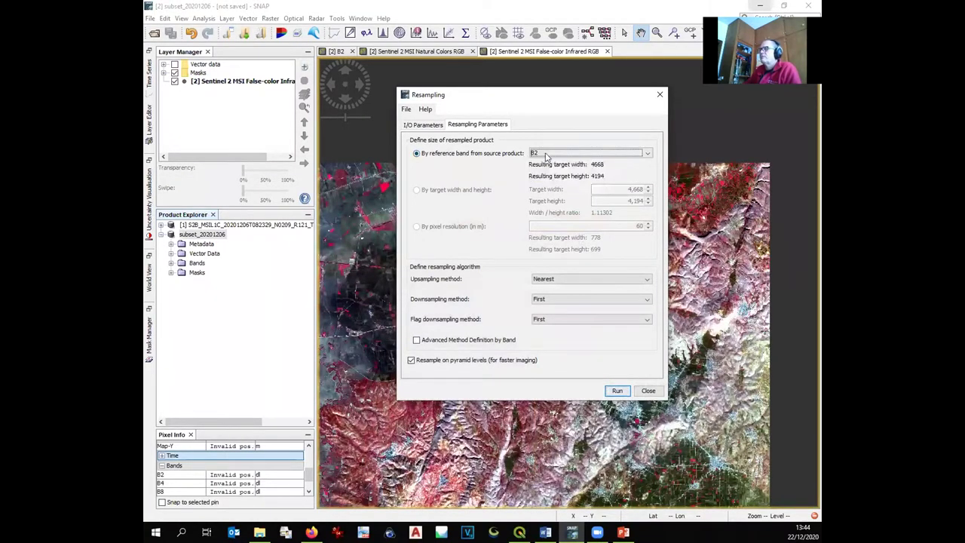
pyautogui.click(618, 391)
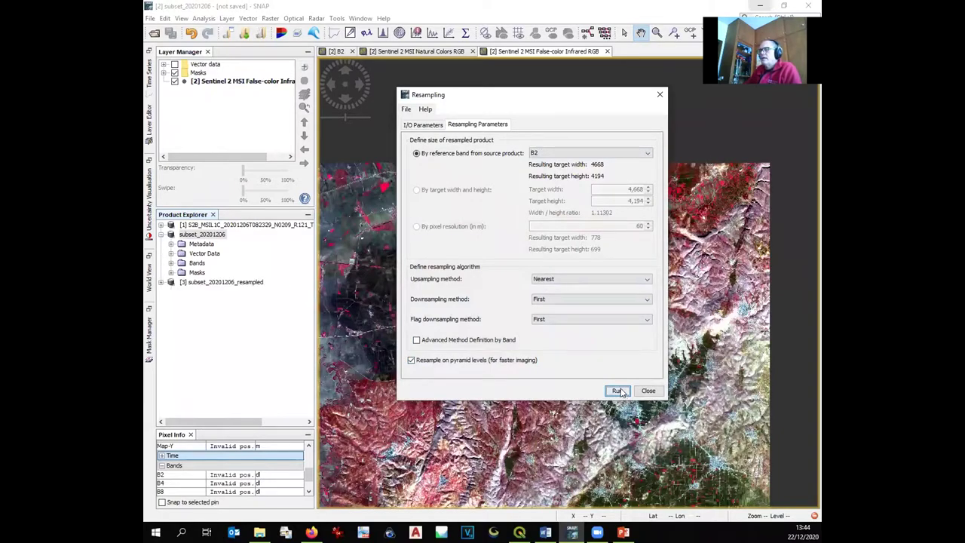
pyautogui.click(648, 391)
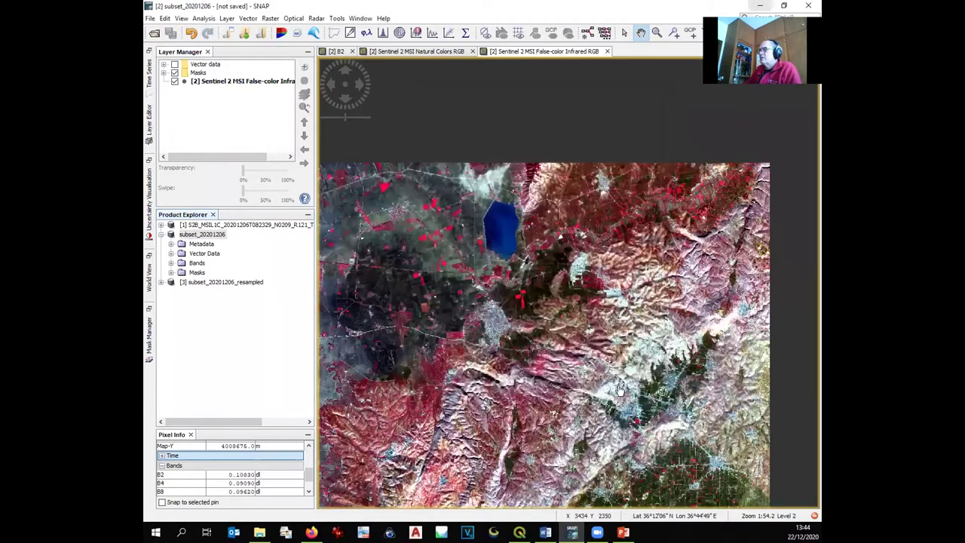
# Step: Expand the subset_20201206_resampled product to list its bands
pyautogui.click(242, 283)
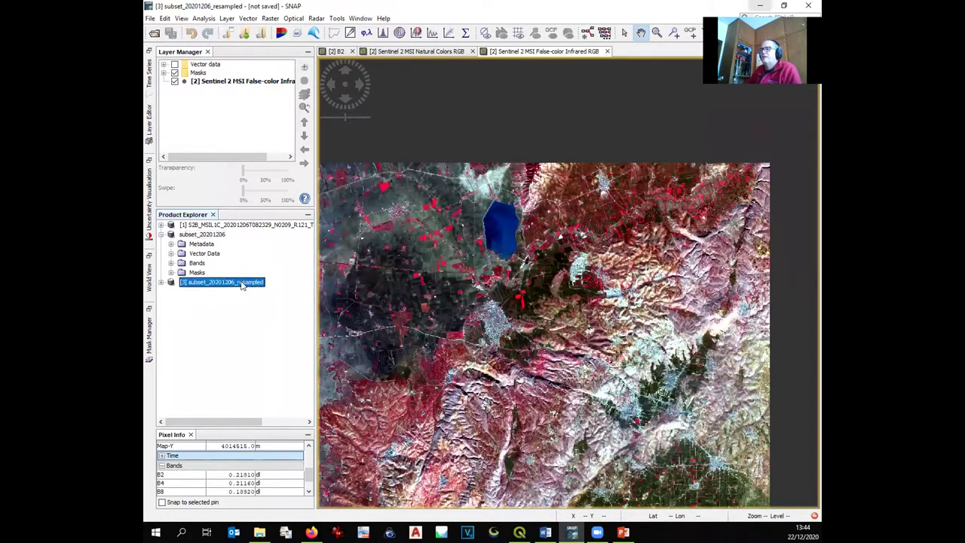
pyautogui.click(160, 282)
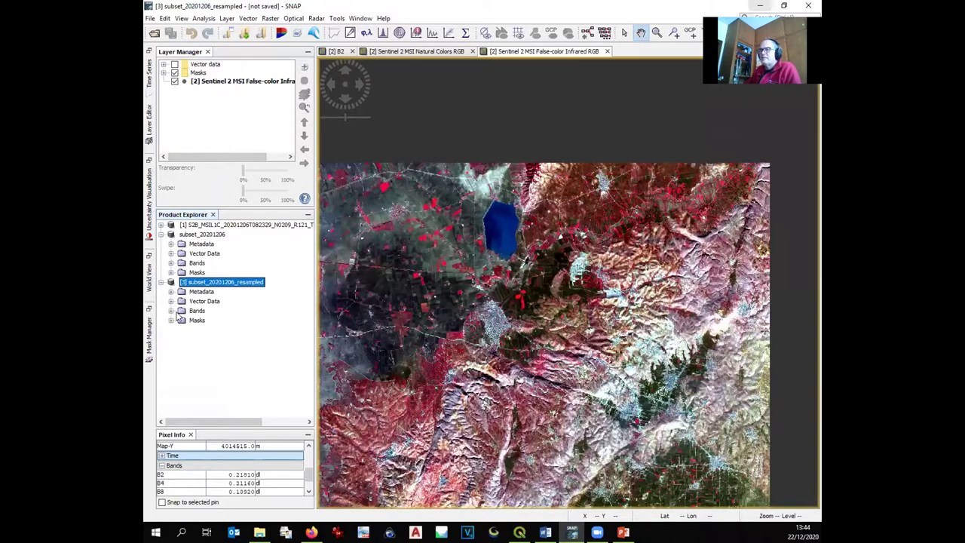
pyautogui.click(171, 311)
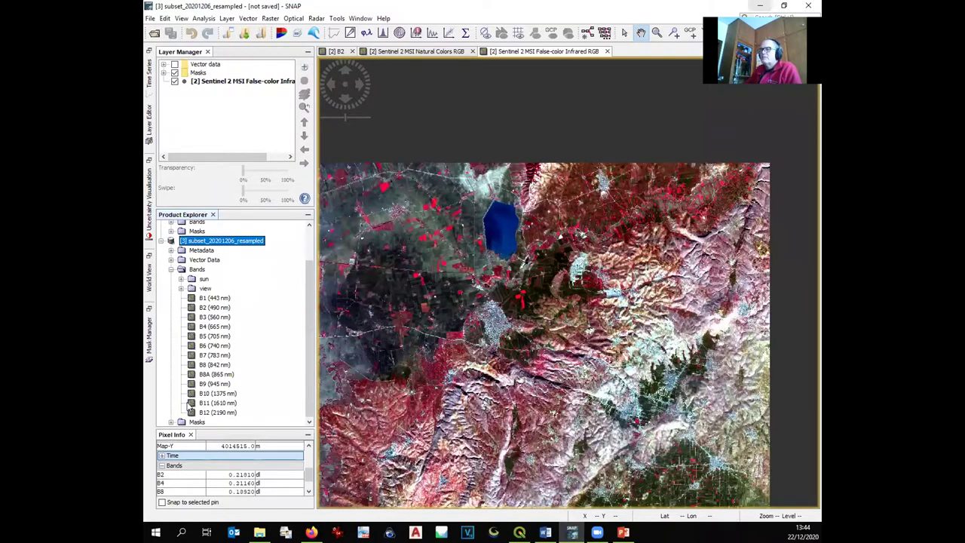
# Step: Start a new RGB image view for the subset_20201206_resampled product
pyautogui.click(161, 240)
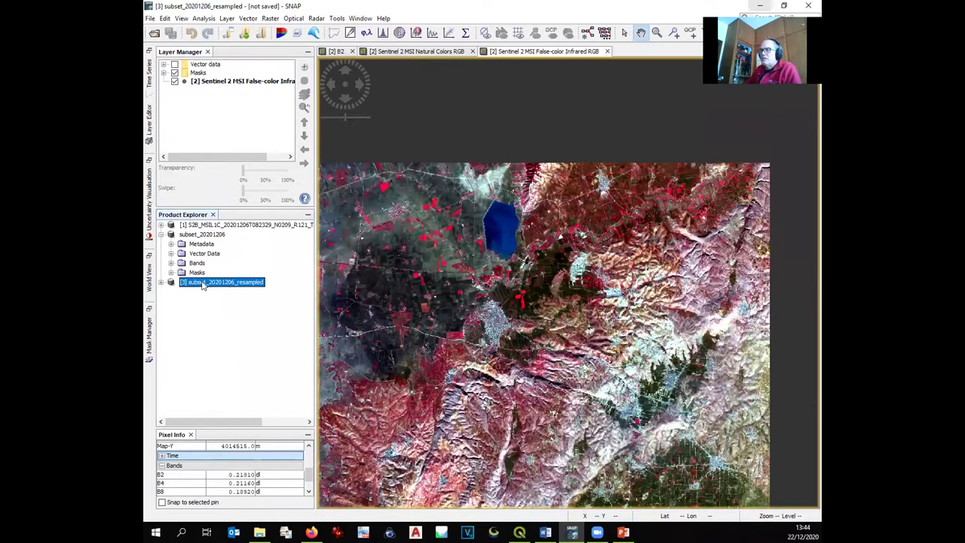
pyautogui.rightClick(202, 285)
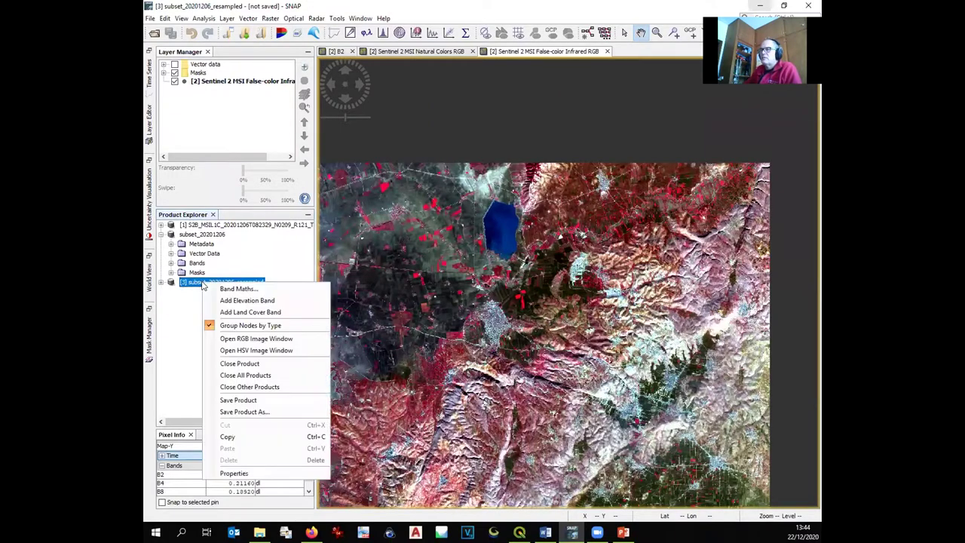
pyautogui.click(243, 339)
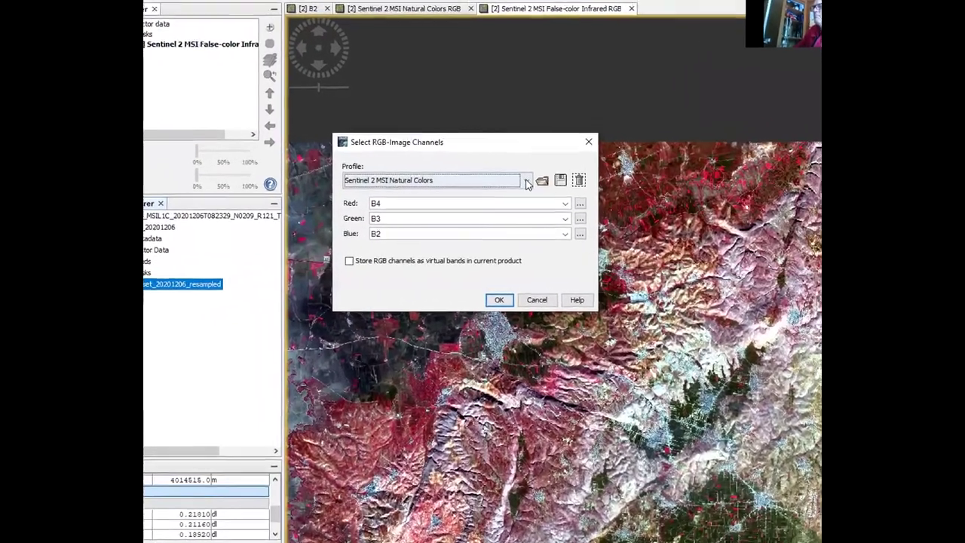
# Step: Create the RGB image with the Sentinel 2 MSI Land/Water profile and hide its vector data overlay
pyautogui.click(517, 196)
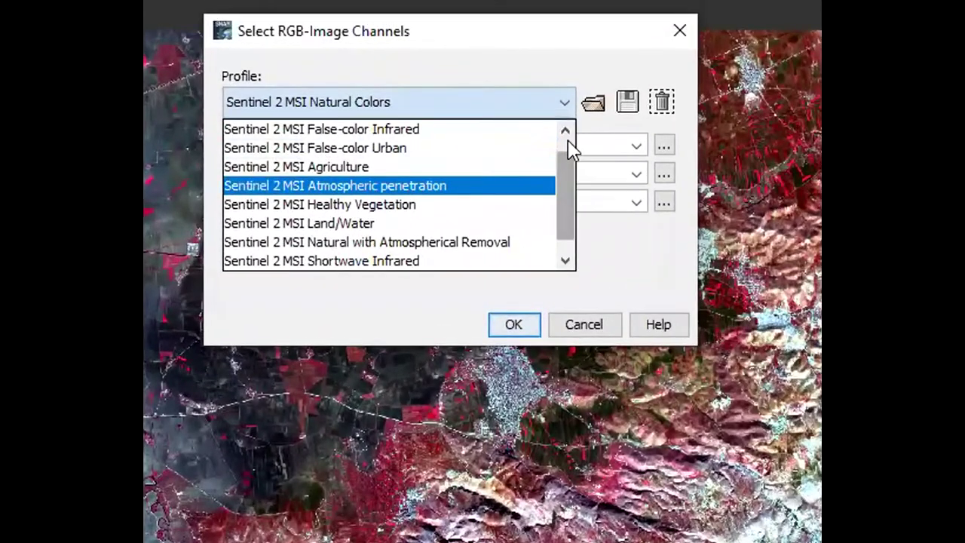
pyautogui.scroll(1, 542, 196)
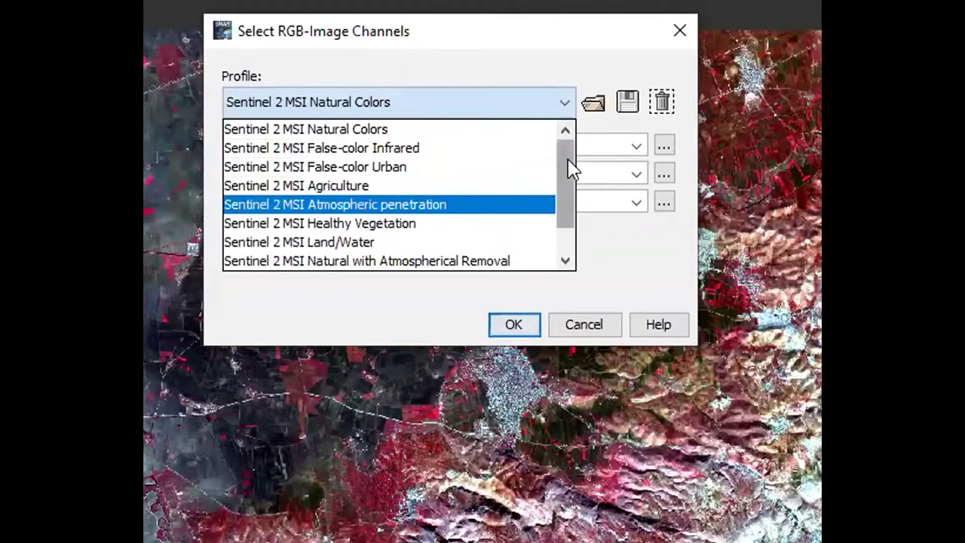
pyautogui.click(569, 249)
pyautogui.click(565, 156)
pyautogui.click(565, 258)
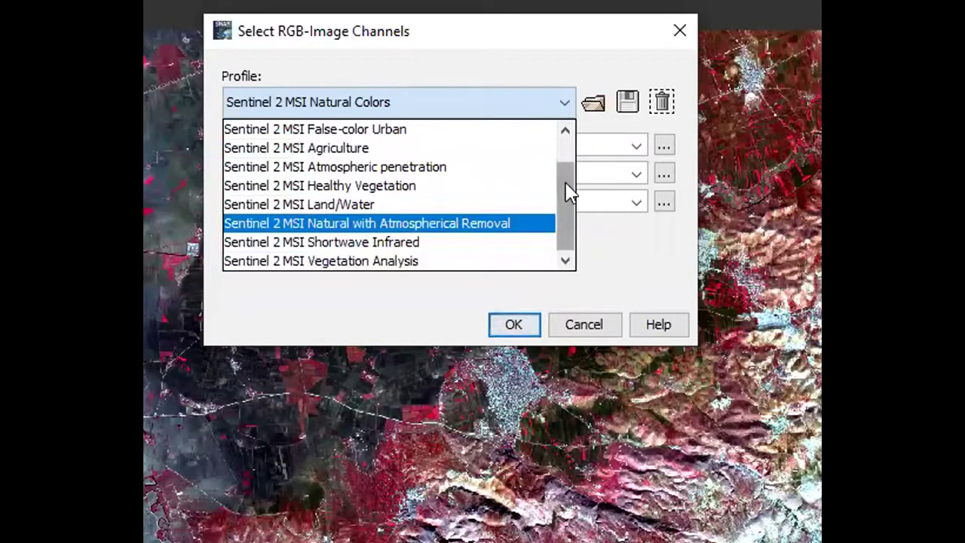
pyautogui.click(570, 159)
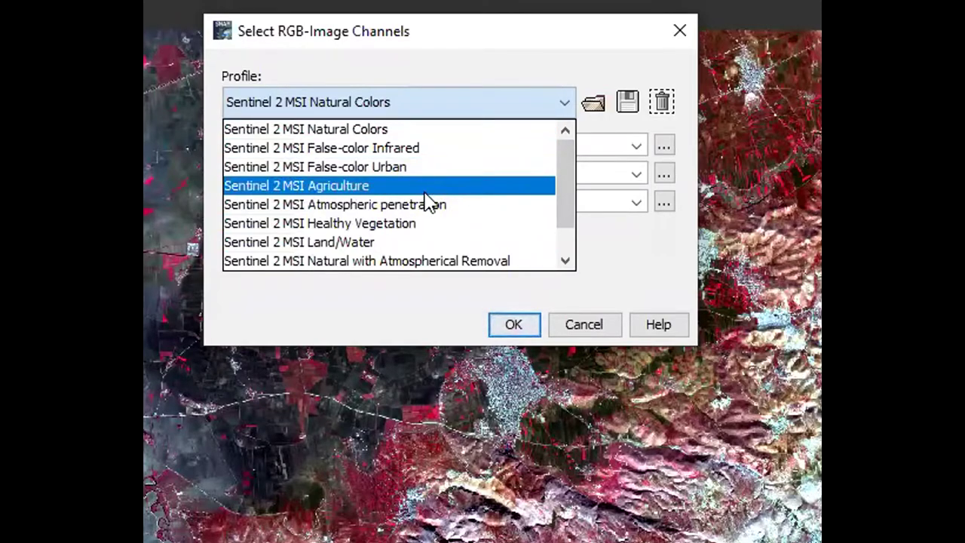
pyautogui.scroll(-1, 433, 205)
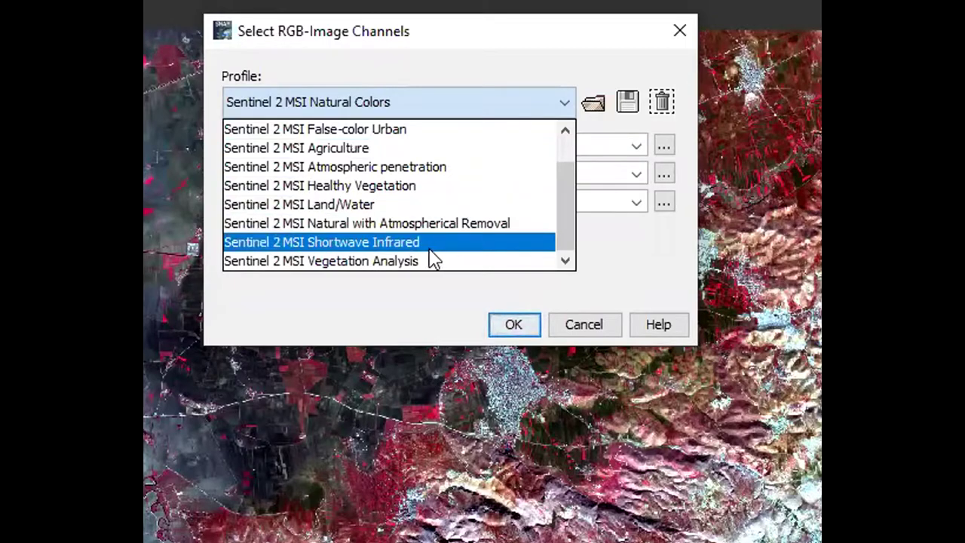
pyautogui.scroll(1, 443, 240)
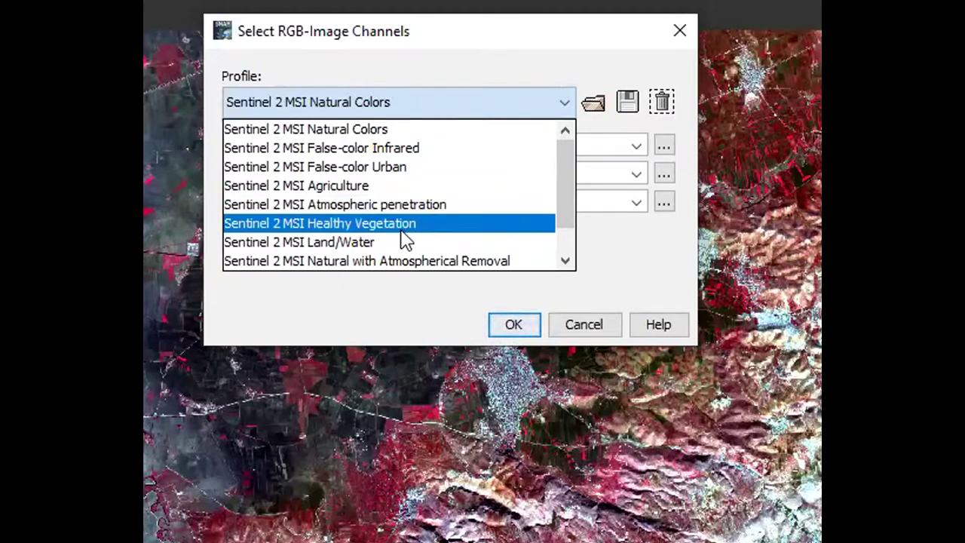
pyautogui.click(348, 242)
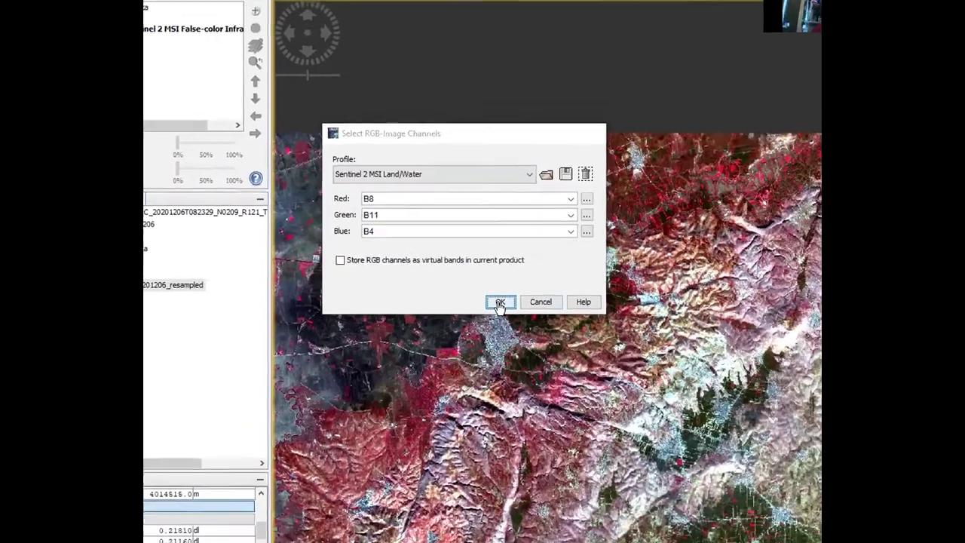
pyautogui.click(513, 326)
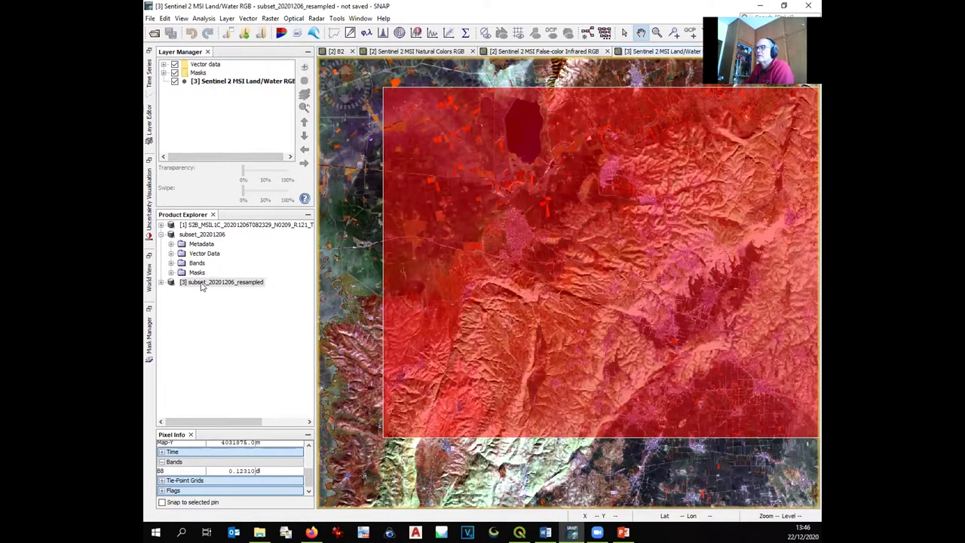
pyautogui.click(174, 65)
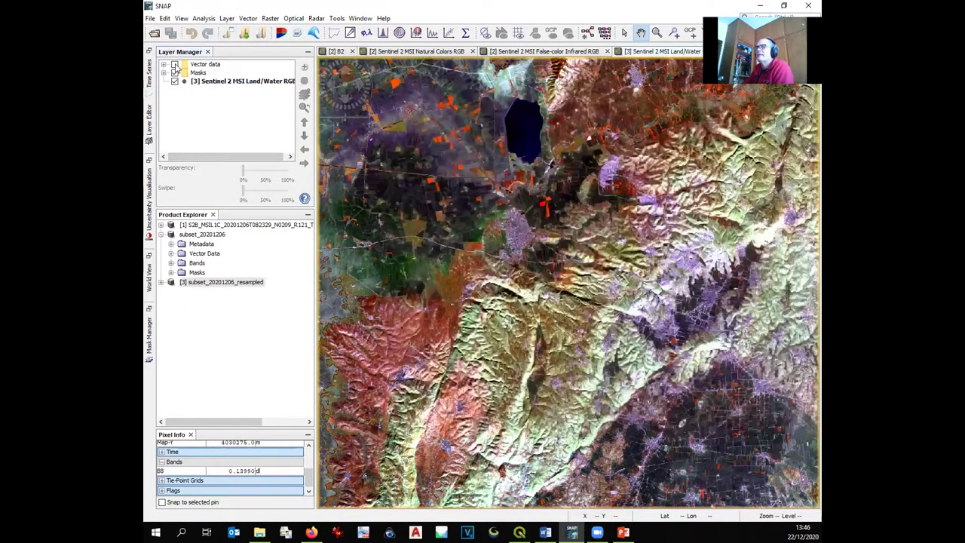
# Step: Examine the lake, river, fields and settlements up close in the Land/Water RGB image
pyautogui.scroll(-1, 572, 172)
pyautogui.scroll(4, 571, 172)
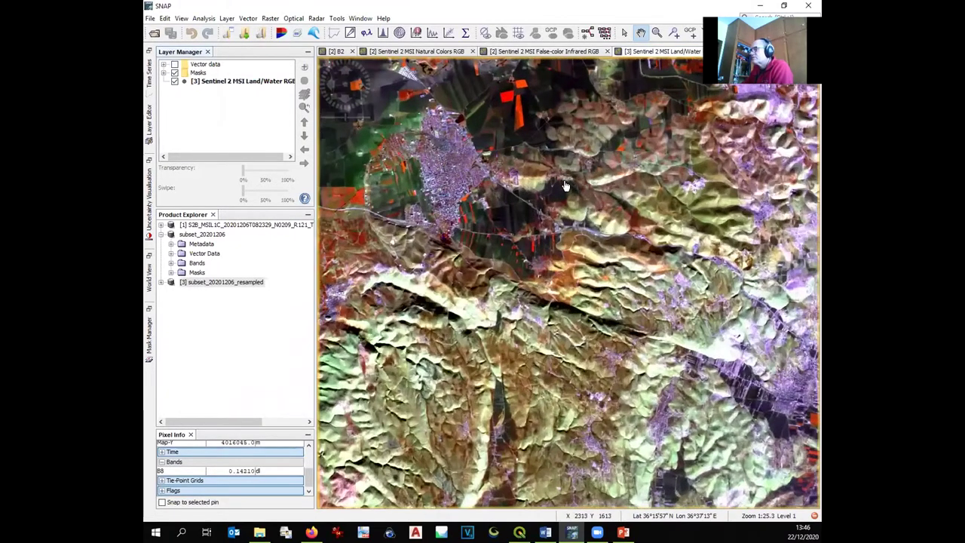
pyautogui.scroll(3, 566, 185)
pyautogui.moveTo(553, 183); pyautogui.dragTo(575, 309)
pyautogui.scroll(-1, 575, 309)
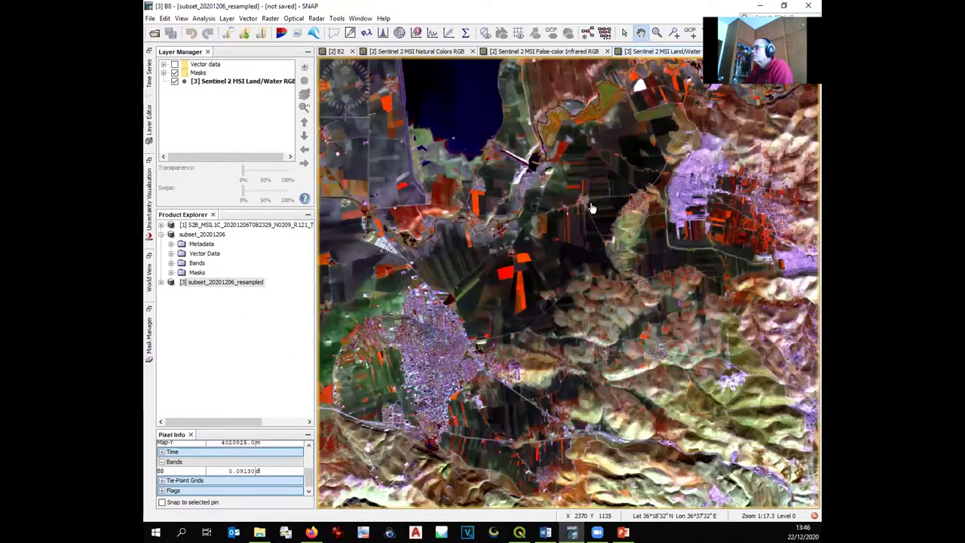
pyautogui.scroll(-1, 473, 113)
pyautogui.scroll(-1, 473, 113)
pyautogui.moveTo(535, 197); pyautogui.dragTo(539, 297)
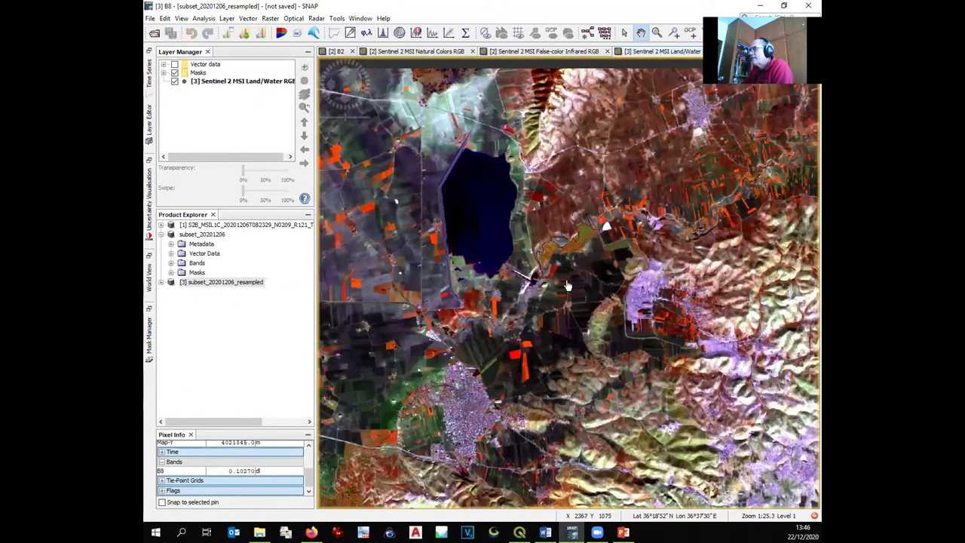
pyautogui.scroll(5, 567, 284)
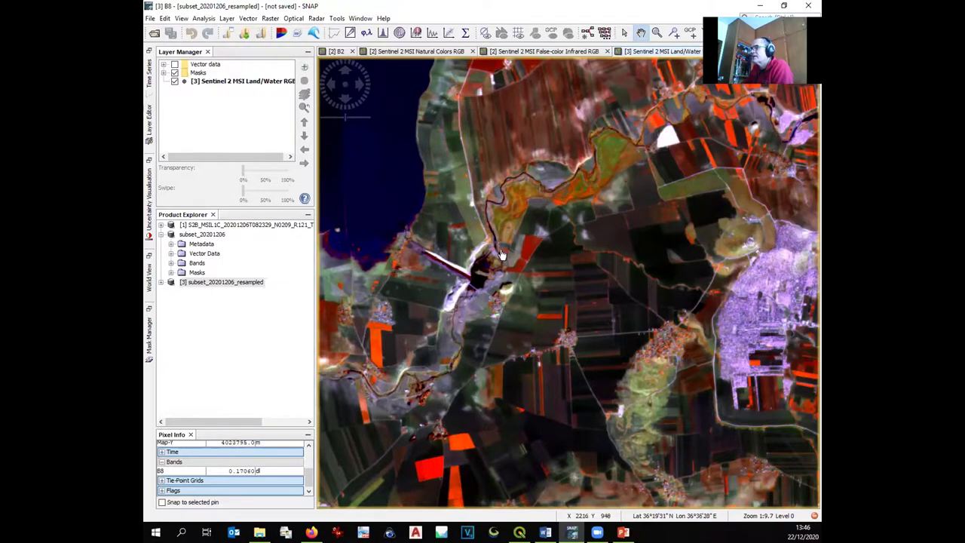
pyautogui.scroll(1, 459, 207)
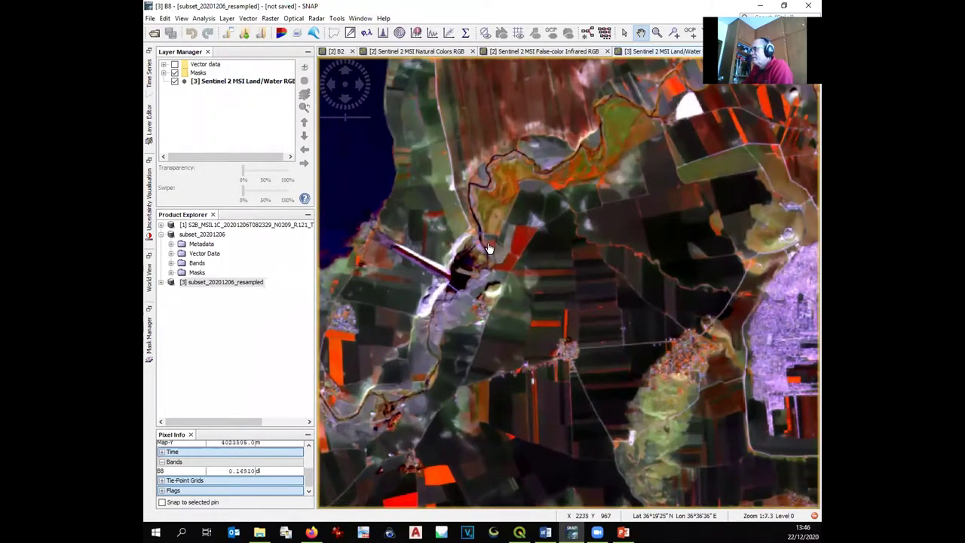
pyautogui.scroll(-2, 543, 285)
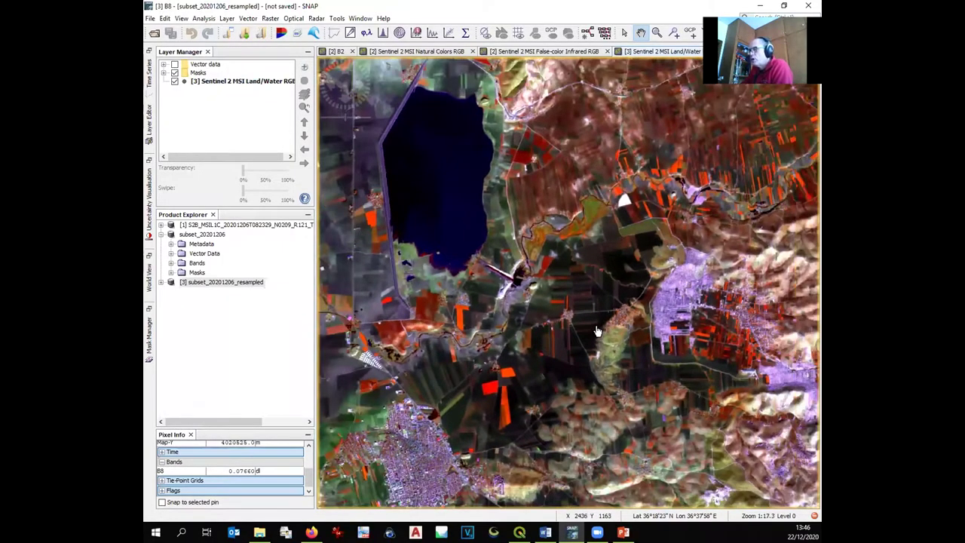
pyautogui.moveTo(646, 396); pyautogui.dragTo(552, 307)
pyautogui.scroll(4, 552, 308)
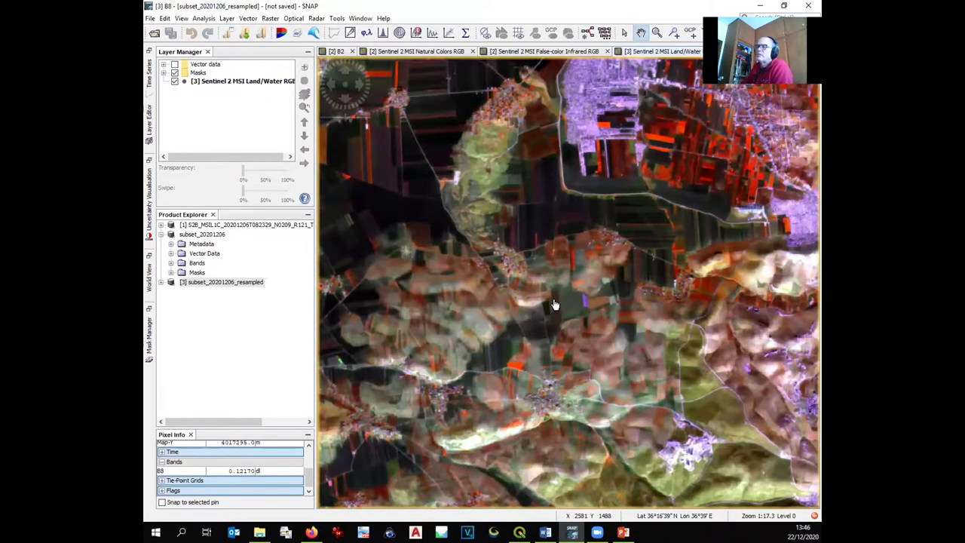
pyautogui.scroll(2, 559, 294)
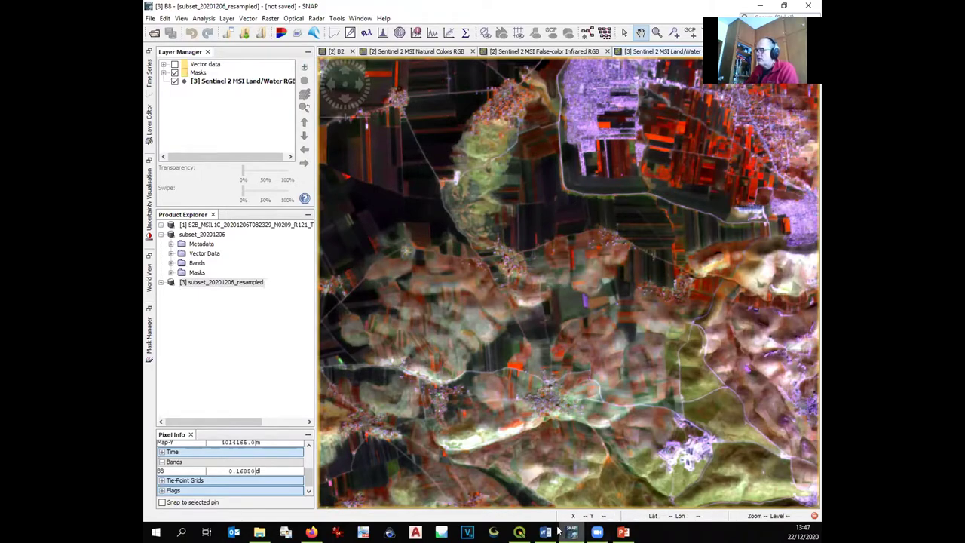
# Step: Switch to EarthExplorer in Firefox and return from the download options to the search criteria's date range settings
pyautogui.click(311, 532)
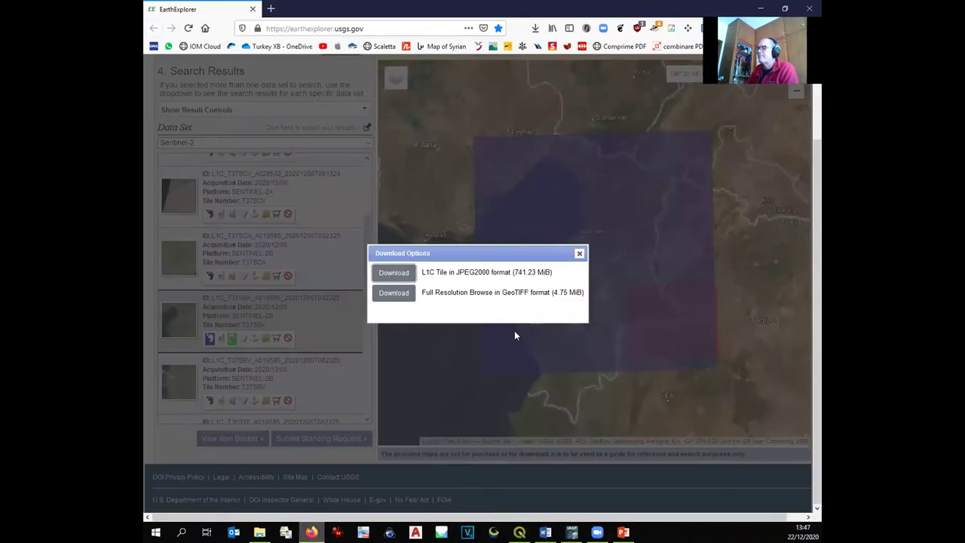
pyautogui.click(579, 254)
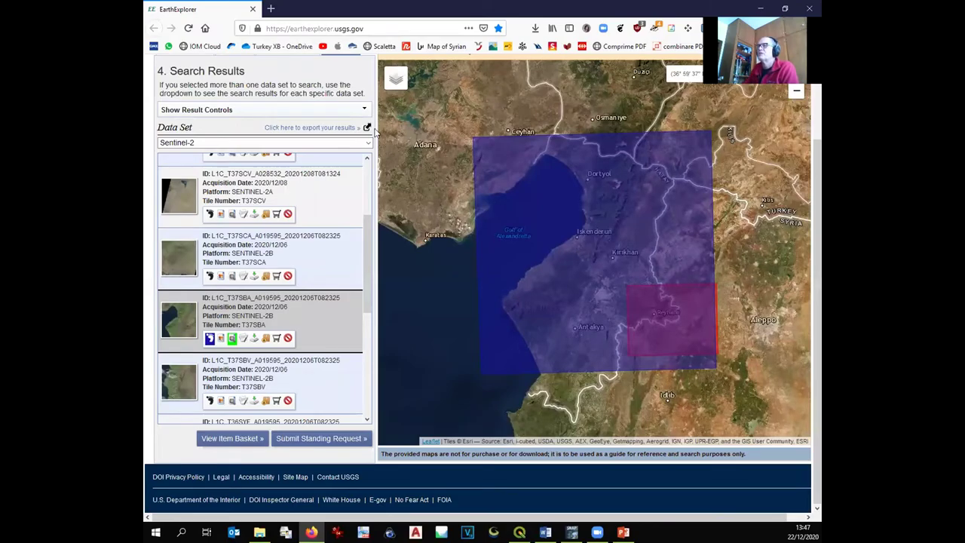
pyautogui.scroll(3, 181, 127)
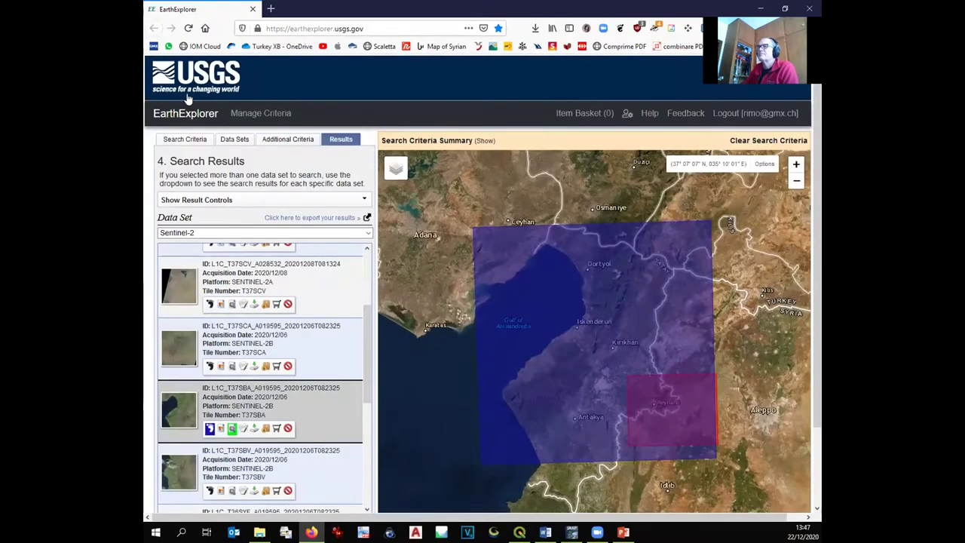
pyautogui.click(185, 139)
pyautogui.scroll(-2, 261, 360)
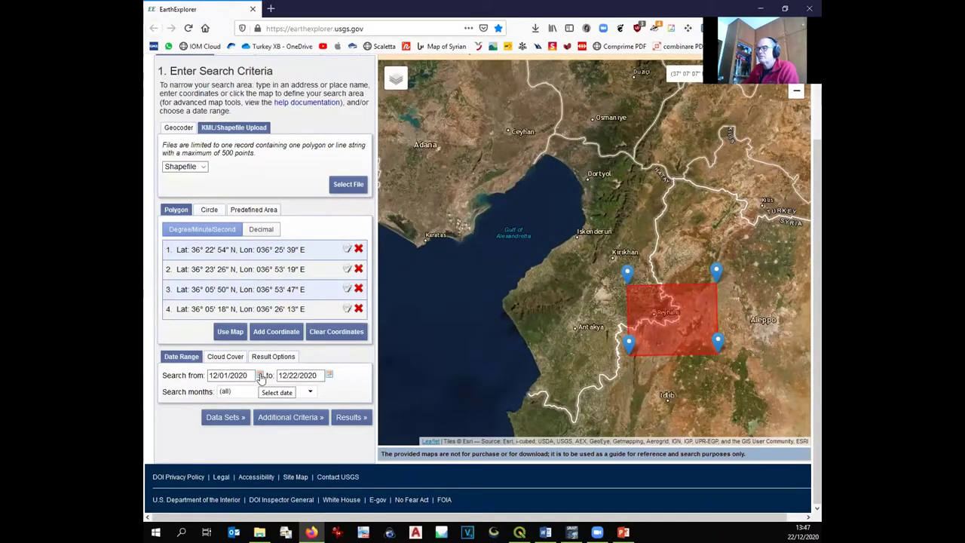
# Step: Clear both the start and end dates of the search date range
pyautogui.tripleClick(249, 374)
pyautogui.press('BackSpace')
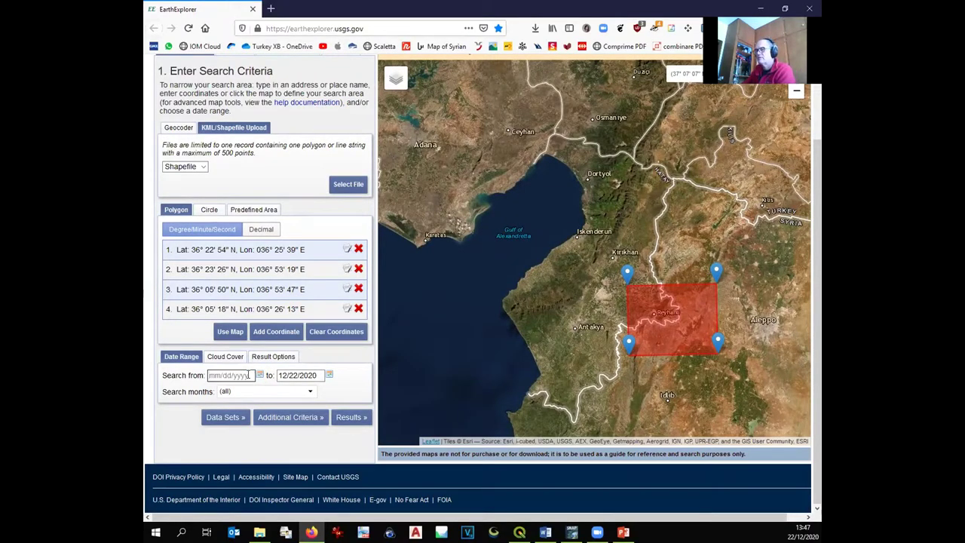
pyautogui.tripleClick(287, 377)
pyautogui.press('BackSpace')
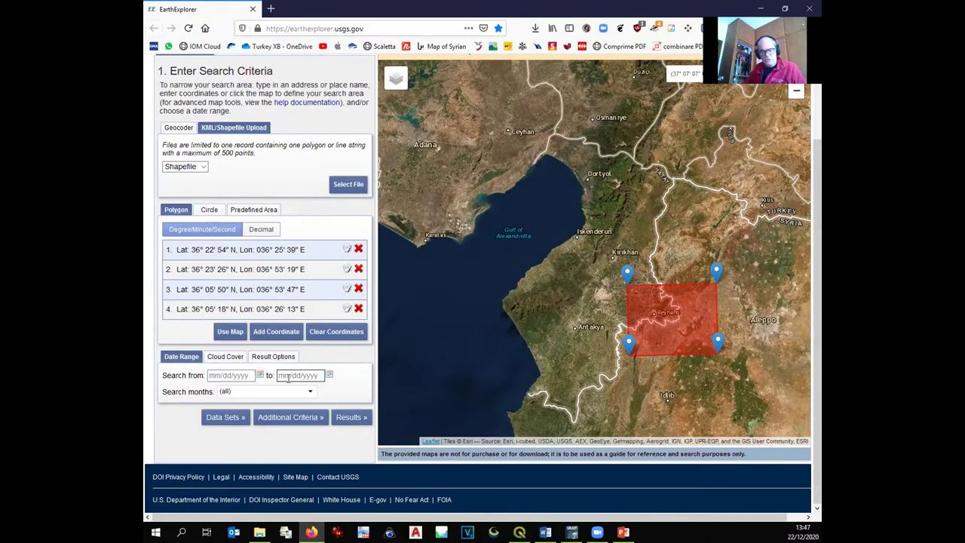
# Step: Restrict the search months to March only, deselecting all other months
pyautogui.click(230, 392)
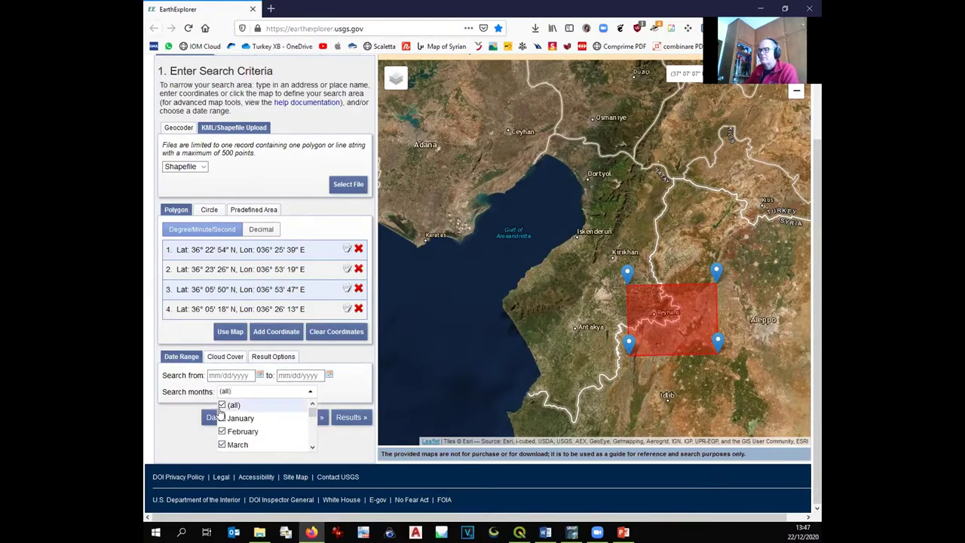
pyautogui.click(226, 407)
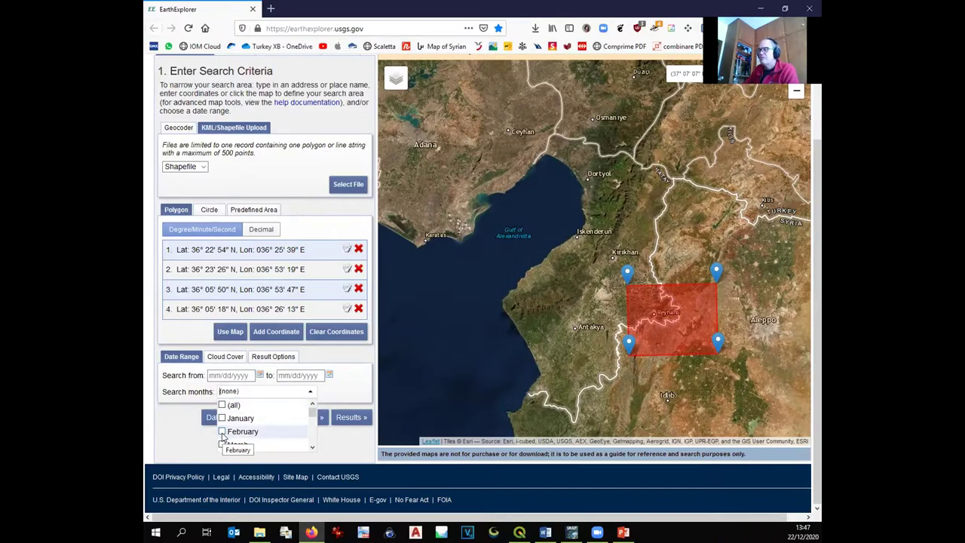
pyautogui.scroll(-3, 222, 437)
pyautogui.scroll(3, 222, 441)
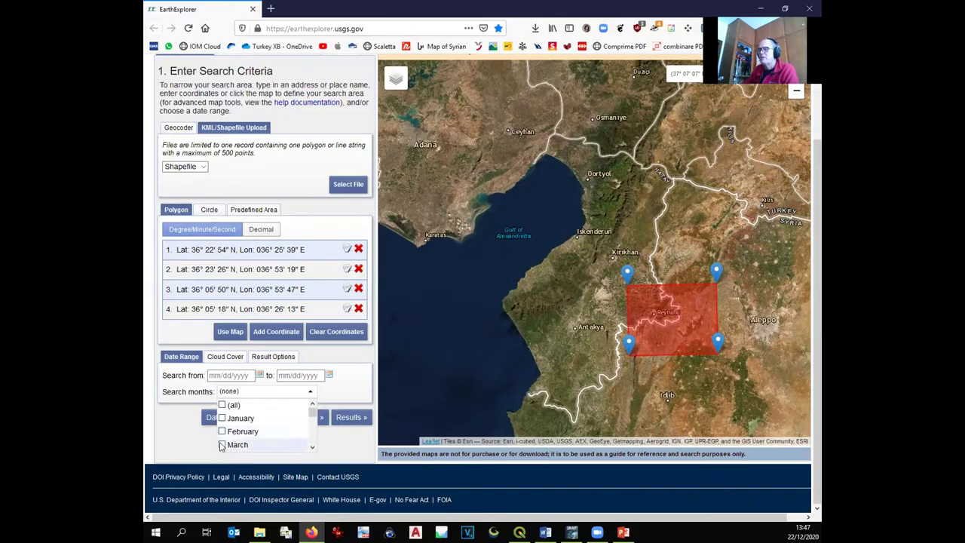
pyautogui.click(222, 445)
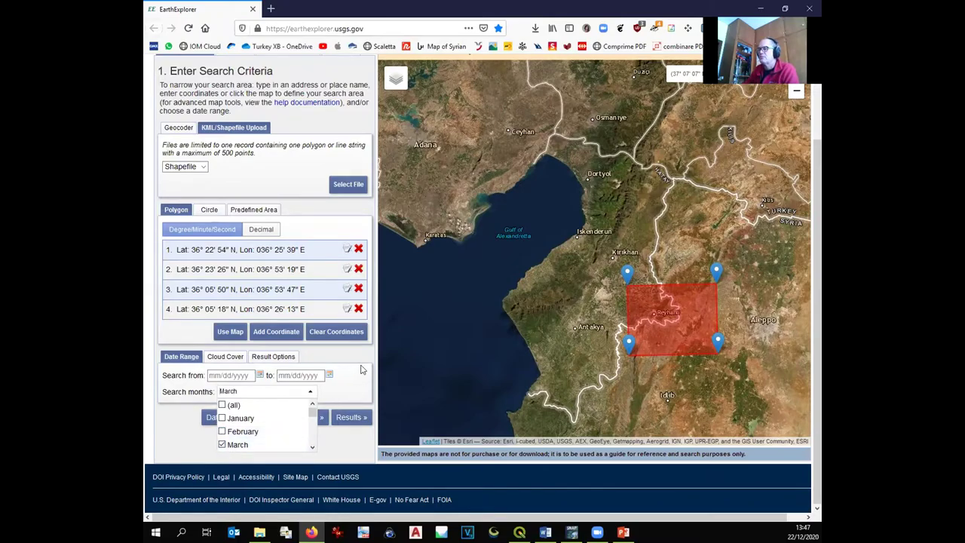
pyautogui.click(333, 394)
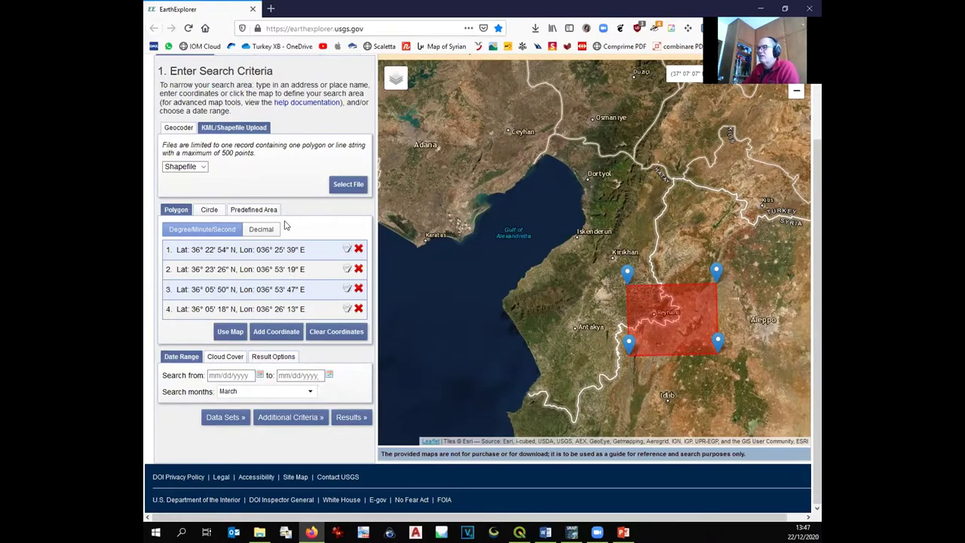
# Step: Limit the Sentinel-2 search to scenes with cloud cover of less than 50%
pyautogui.scroll(2, 258, 168)
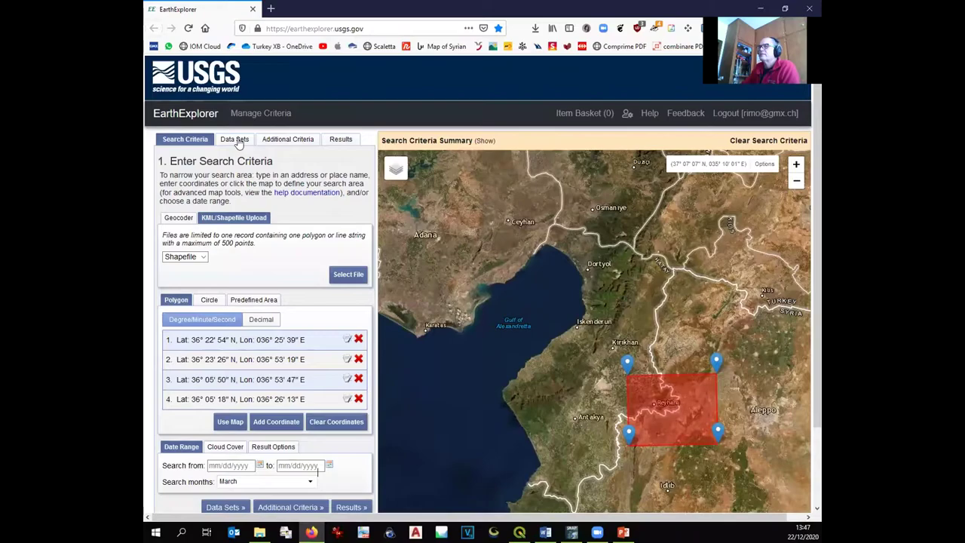
pyautogui.click(234, 139)
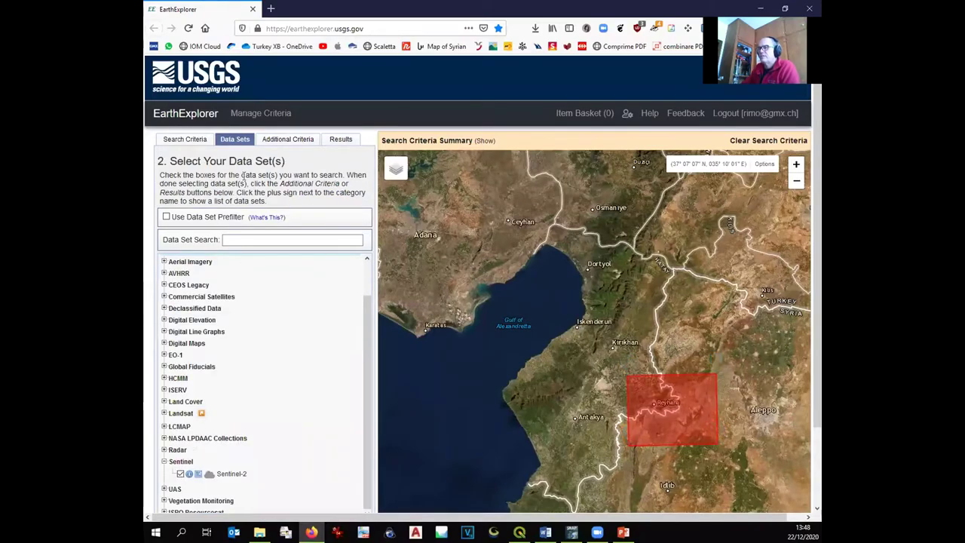
pyautogui.click(272, 143)
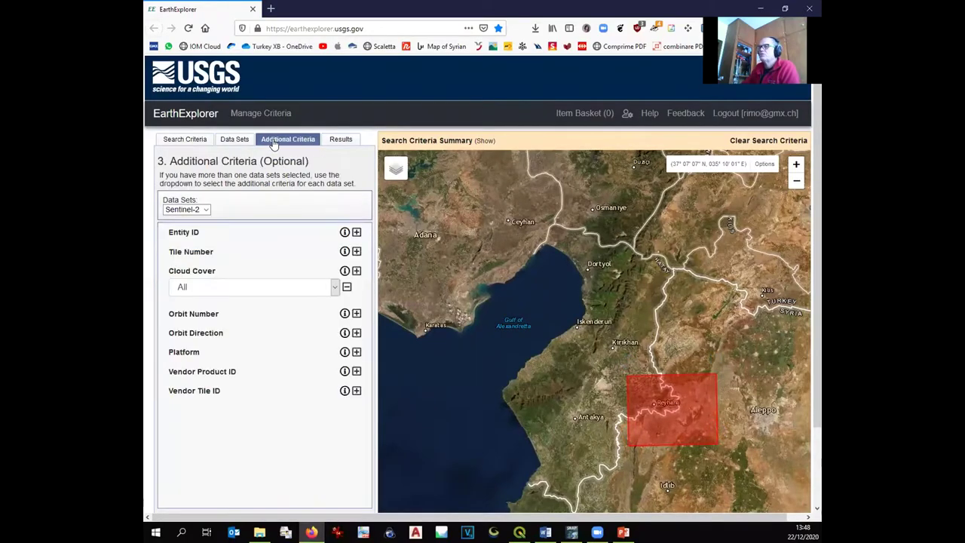
pyautogui.click(335, 289)
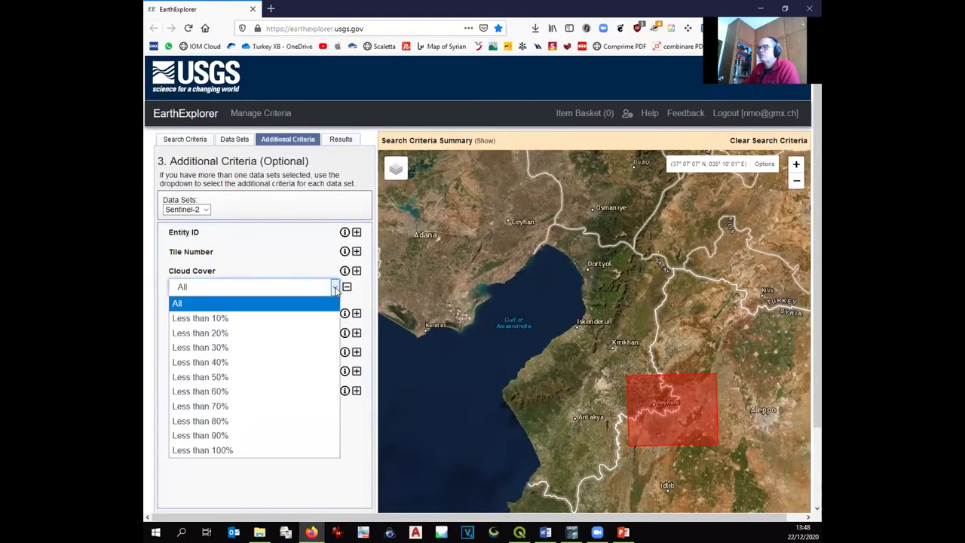
pyautogui.click(265, 378)
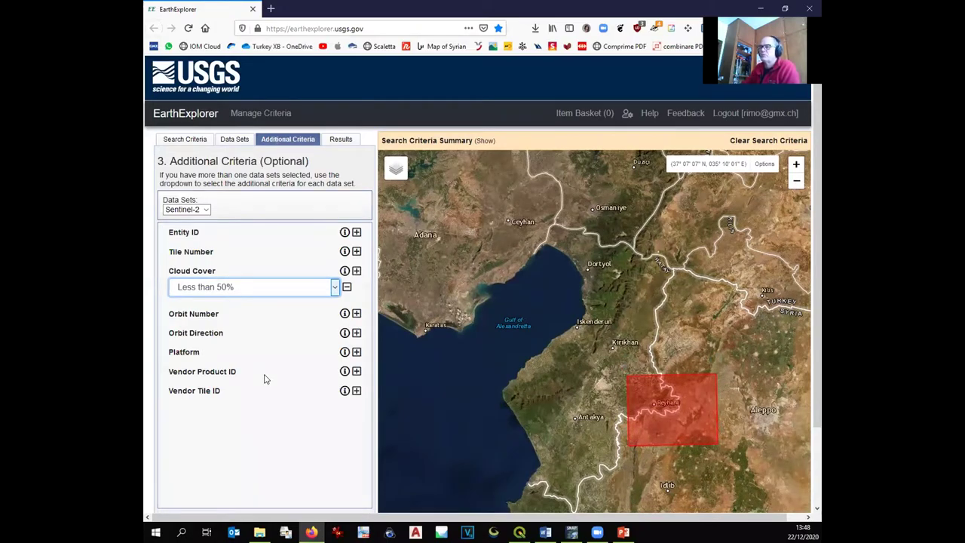
# Step: Run the search and display the footprint of the 2020/03/29 T36SYE scene against the search area
pyautogui.click(340, 141)
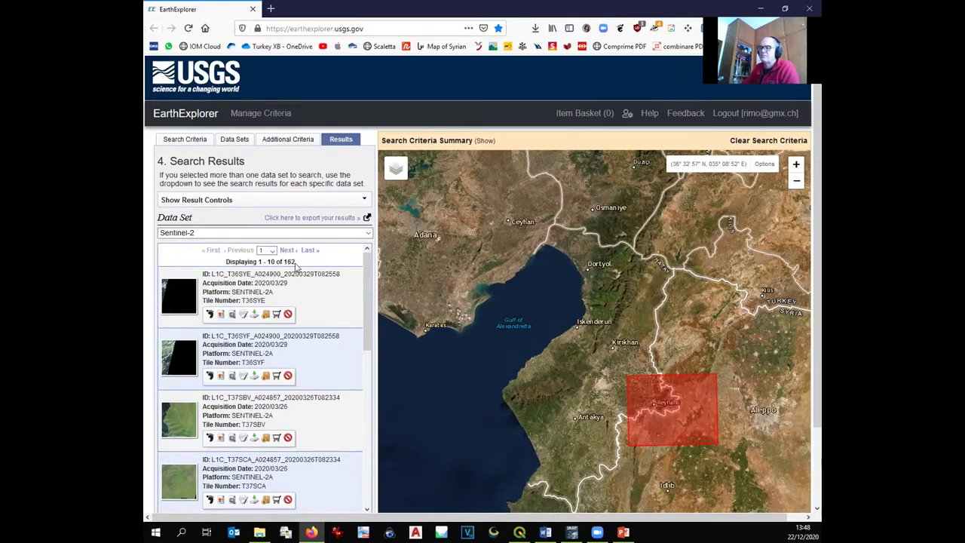
pyautogui.click(209, 314)
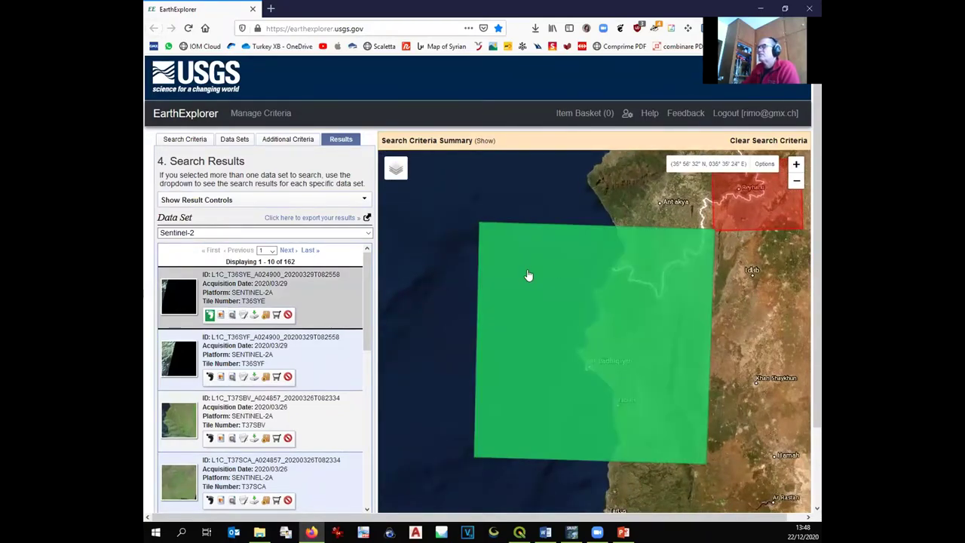
pyautogui.scroll(-1, 503, 290)
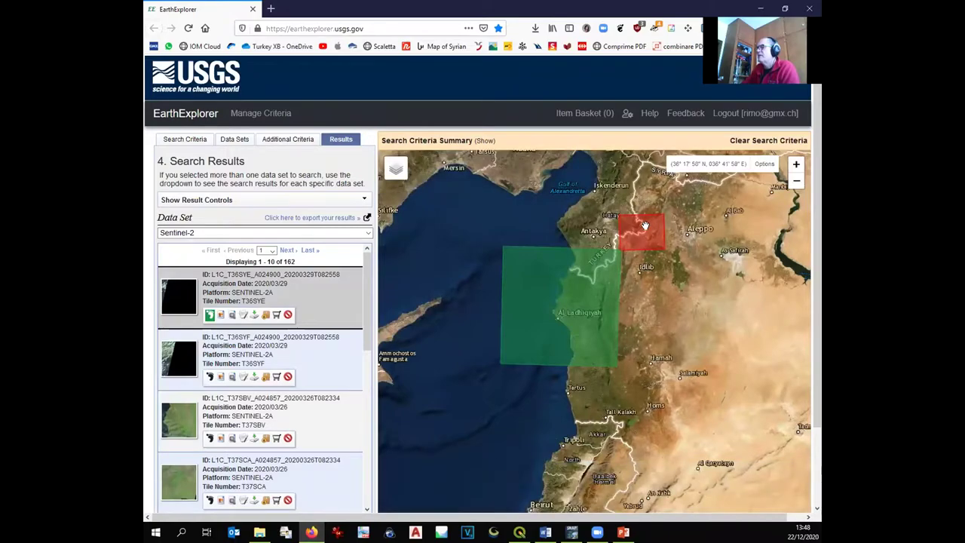
# Step: Shrink the search polygon by moving its corner points inward on the map, and rerun the search
pyautogui.click(187, 141)
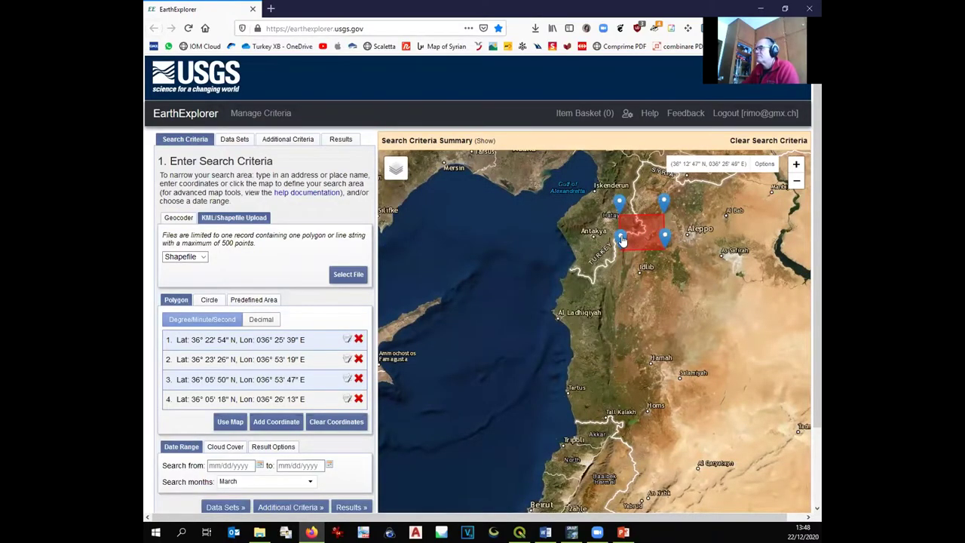
pyautogui.moveTo(623, 235)
pyautogui.mouseDown()
pyautogui.moveTo(658, 233)
pyautogui.moveTo(657, 208)
pyautogui.mouseUp()
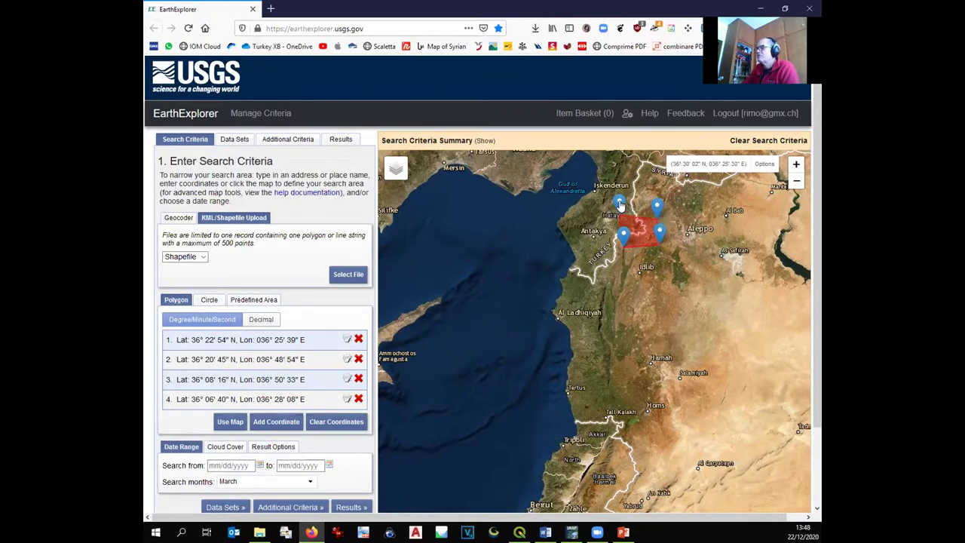
pyautogui.moveTo(621, 205); pyautogui.dragTo(625, 209)
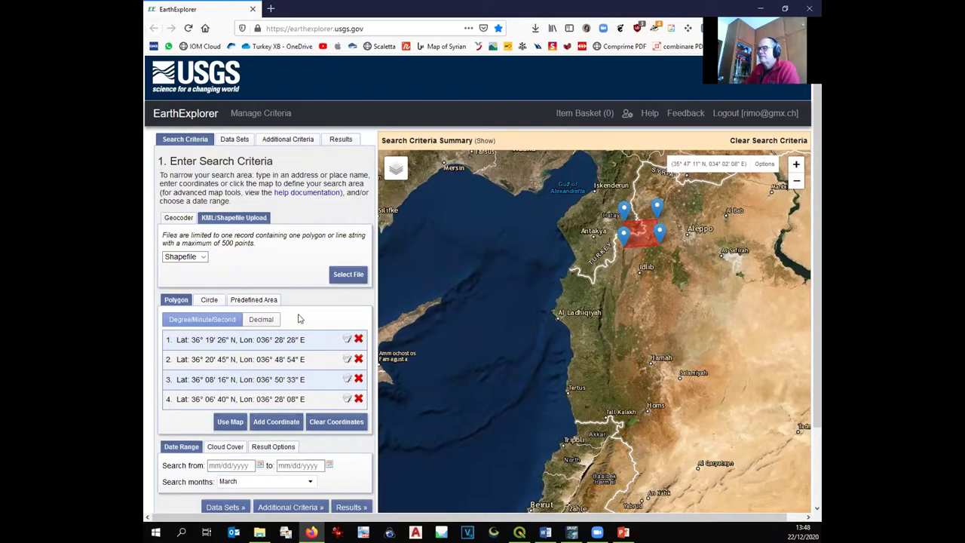
pyautogui.click(340, 141)
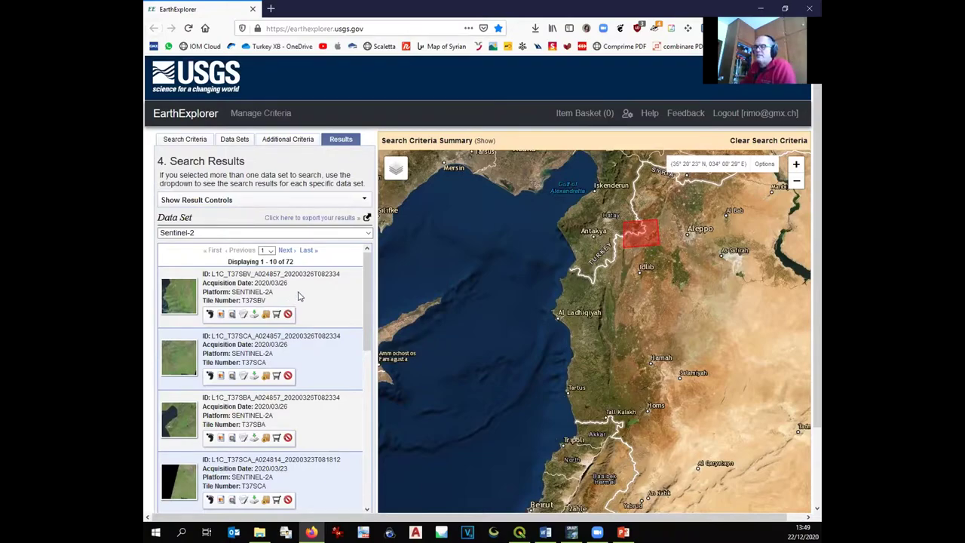
# Step: Check the footprints of the T37SBA scenes from 2020/03/26 and 2020/03/16 on the first results page
pyautogui.scroll(-1, 300, 292)
pyautogui.scroll(-3, 298, 301)
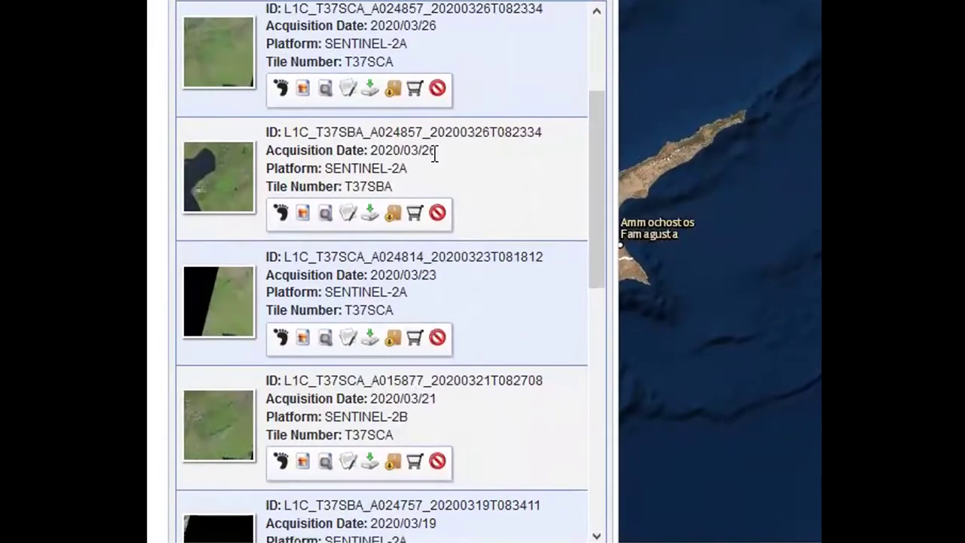
pyautogui.click(282, 214)
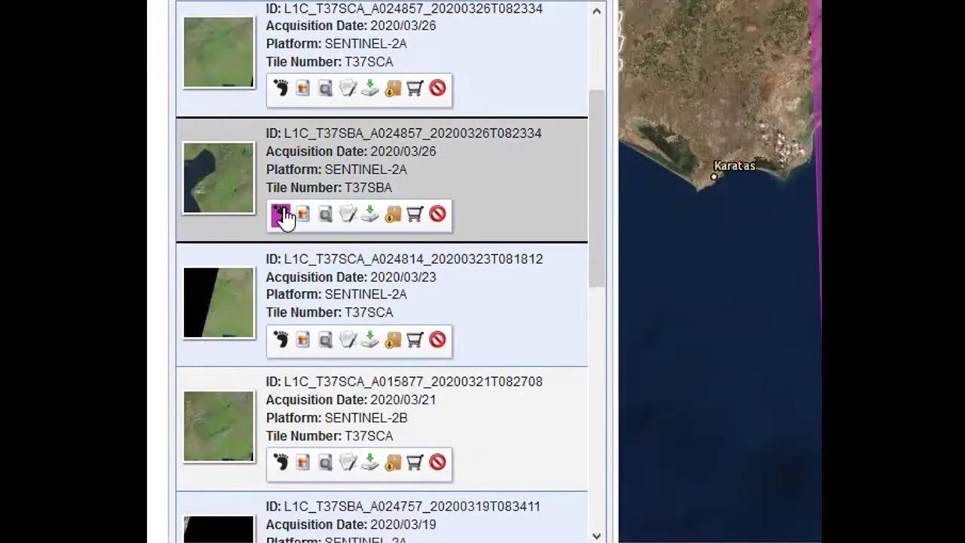
pyautogui.click(282, 214)
pyautogui.scroll(-7, 287, 215)
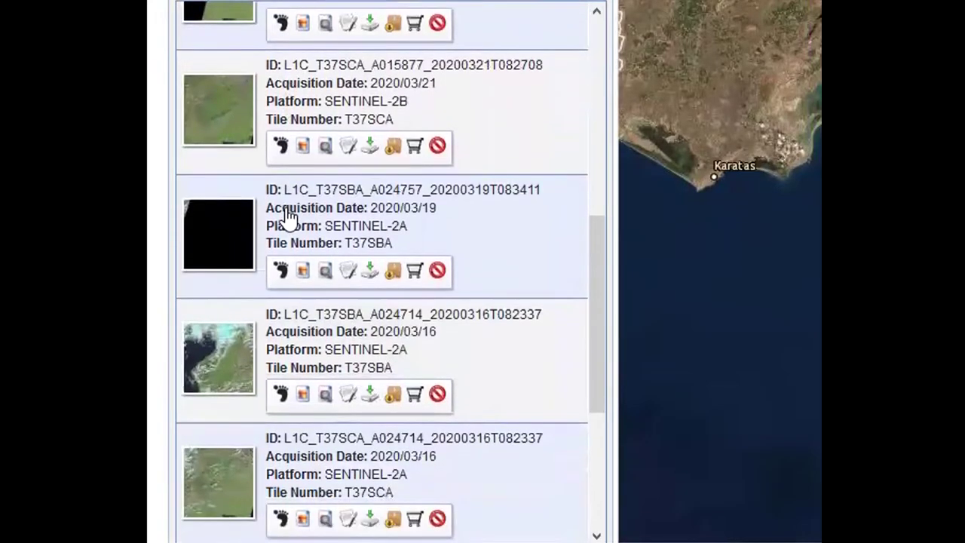
pyautogui.scroll(-3, 290, 217)
pyautogui.click(281, 264)
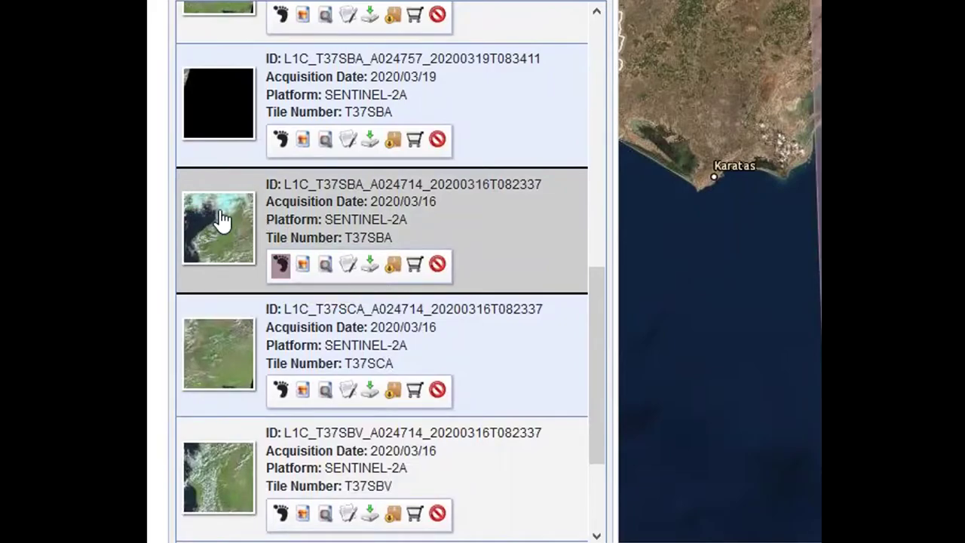
pyautogui.scroll(-4, 290, 215)
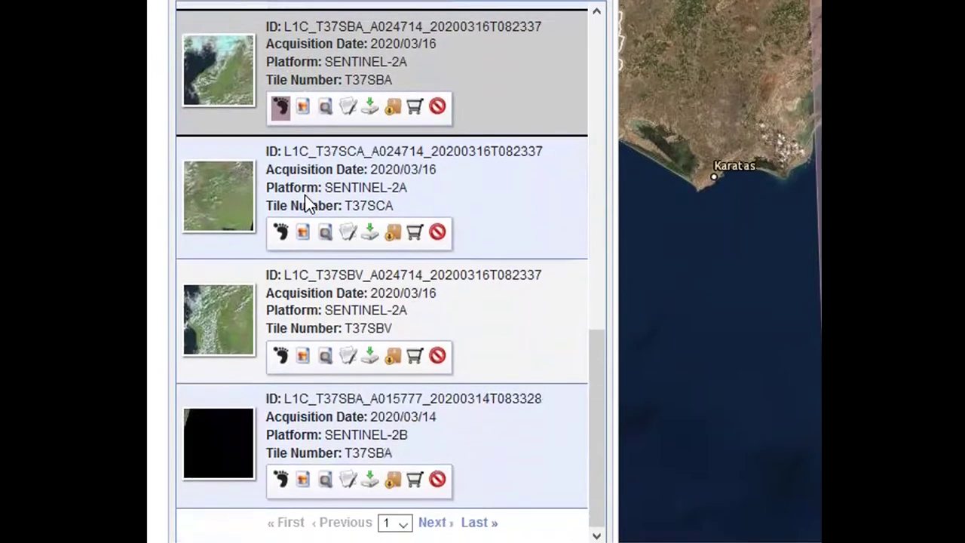
# Step: Go to the second results page and check the footprints of the March 2019 T37SBV and T37SBA scenes
pyautogui.click(431, 521)
pyautogui.click(281, 302)
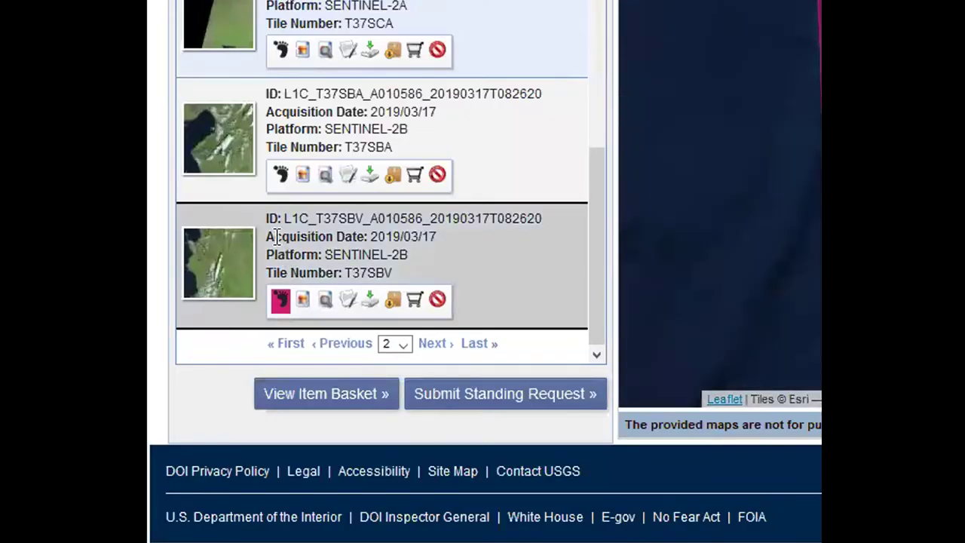
pyautogui.click(280, 177)
pyautogui.click(280, 301)
pyautogui.click(279, 176)
pyautogui.scroll(5, 276, 161)
pyautogui.hotkey('ctrl', '-')
pyautogui.hotkey('ctrl', '-')
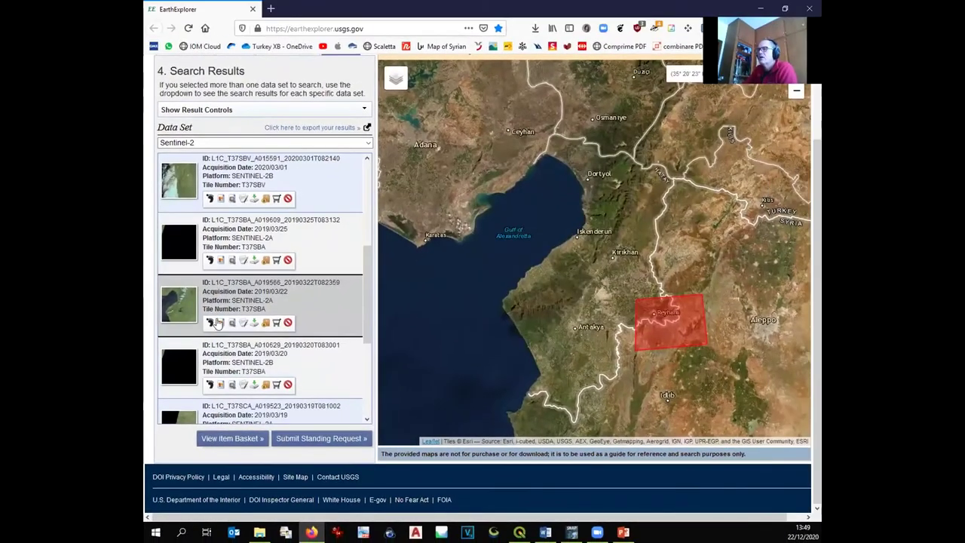
# Step: Show and hide the footprint of the 2020/03/01 T37SBA scene and review the neighbouring results on the page
pyautogui.scroll(3, 218, 316)
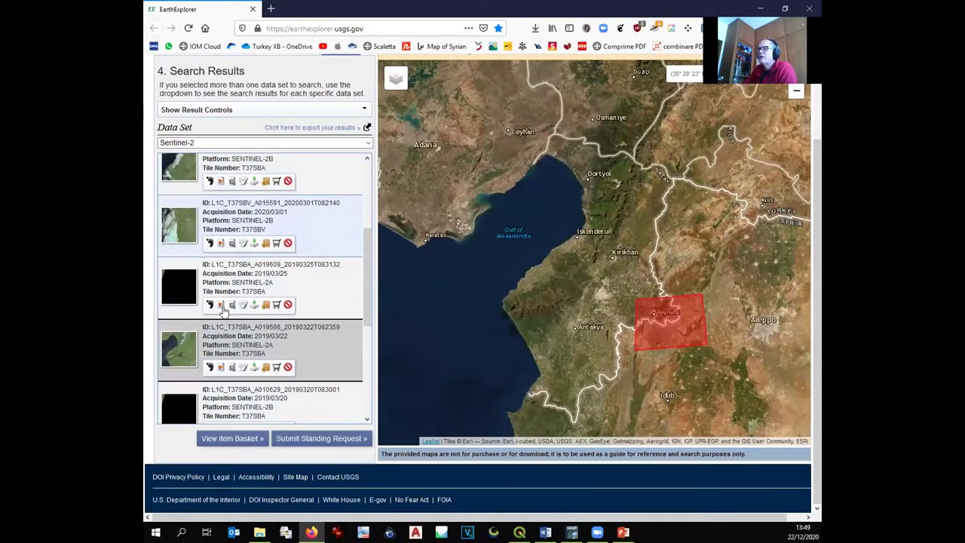
pyautogui.scroll(1, 226, 309)
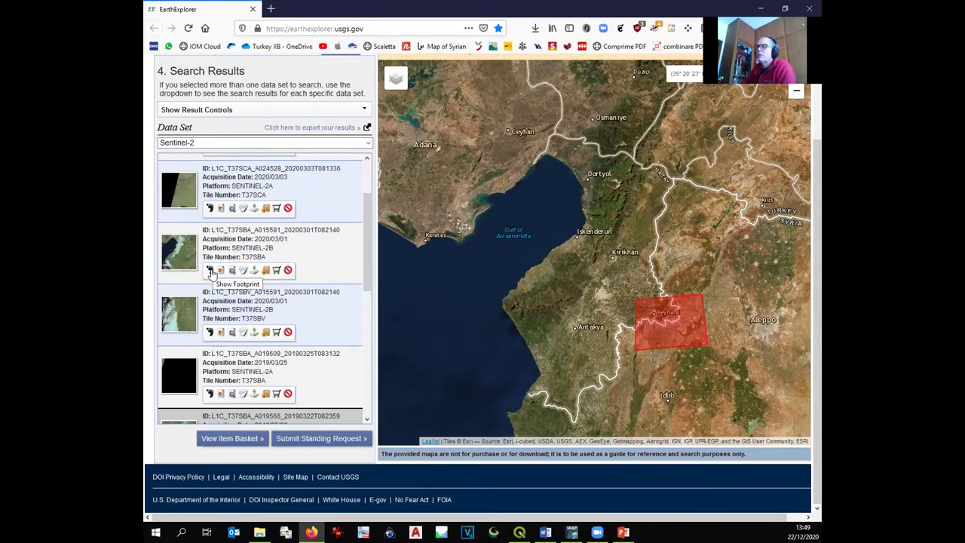
pyautogui.click(210, 272)
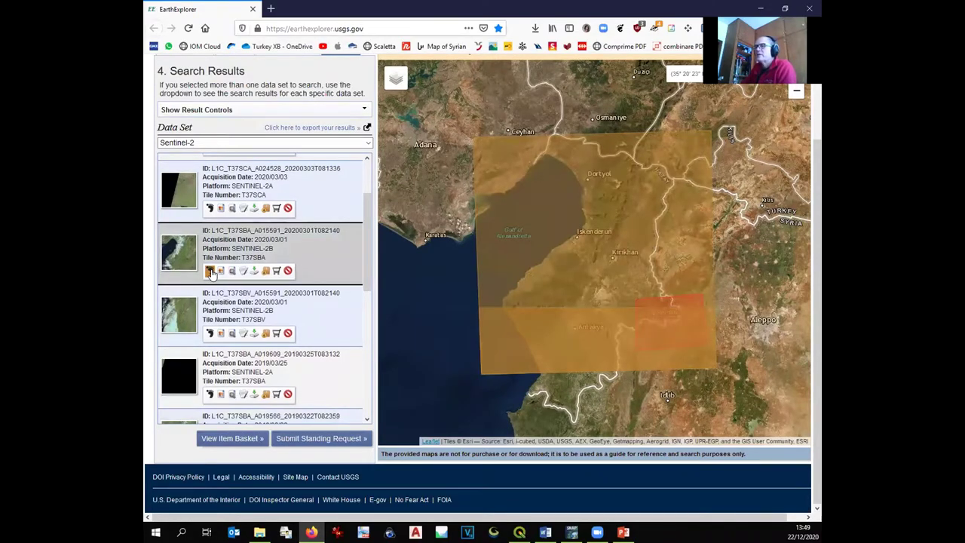
pyautogui.click(210, 271)
pyautogui.scroll(2, 212, 275)
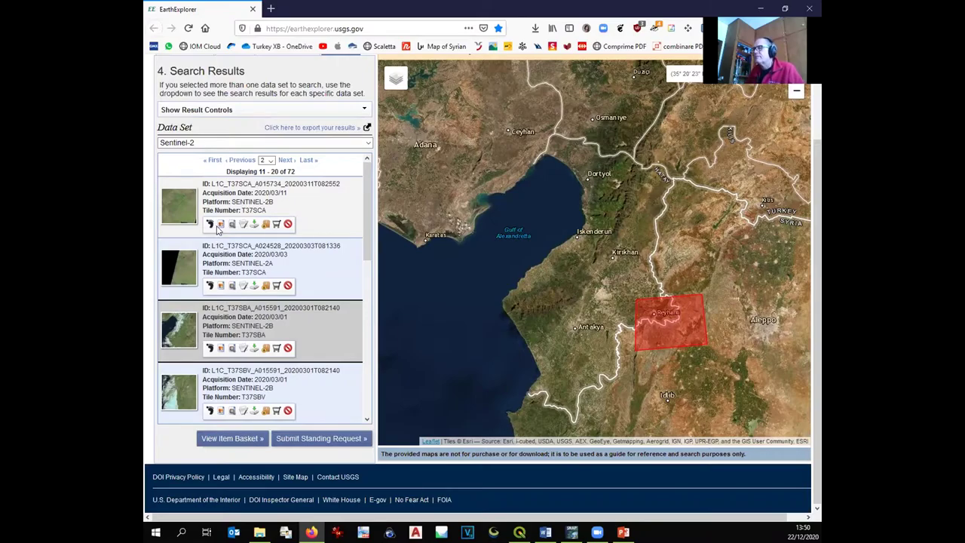
pyautogui.scroll(-5, 297, 258)
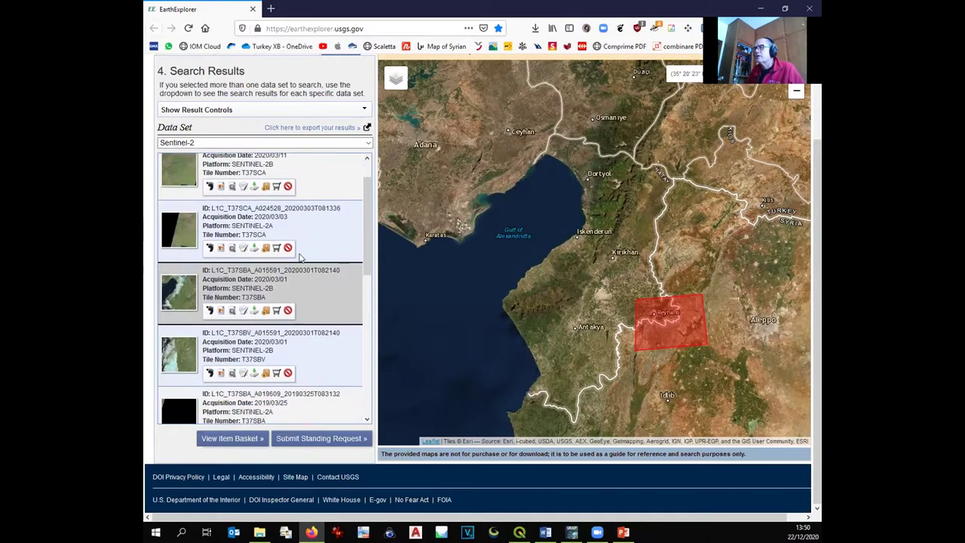
pyautogui.scroll(4, 305, 257)
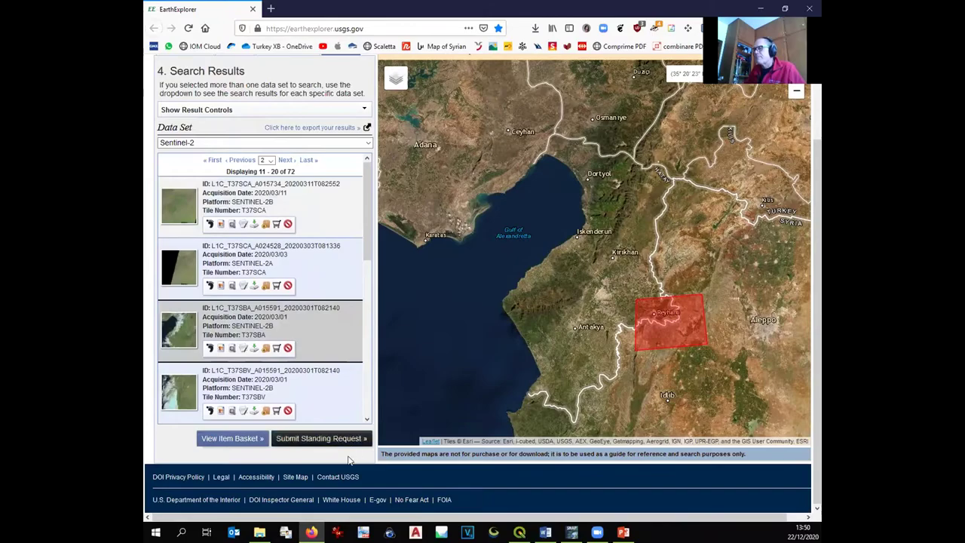
# Step: On the third results page, show the footprint of the 2019/03/07 T37SBA scene and open its download options
pyautogui.scroll(2, 294, 256)
pyautogui.click(285, 251)
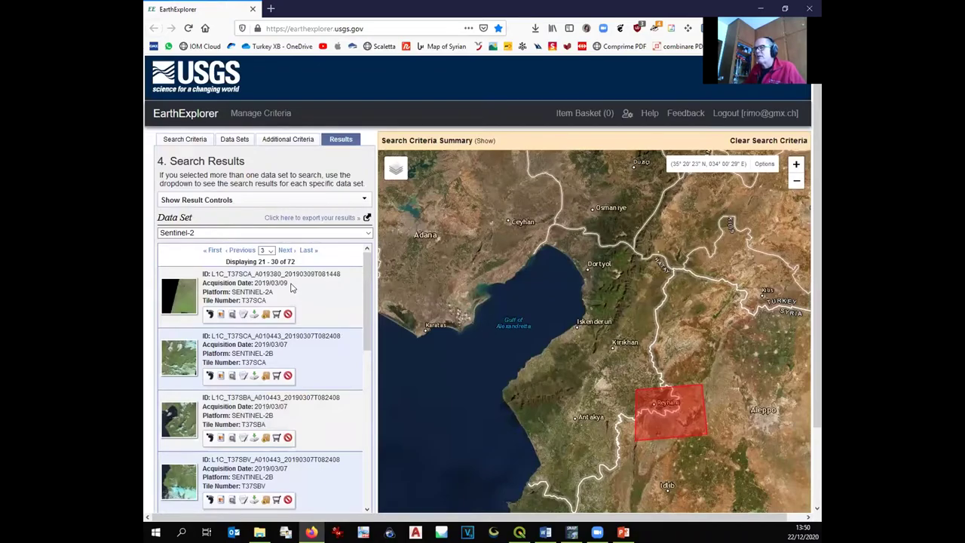
pyautogui.scroll(-1, 285, 346)
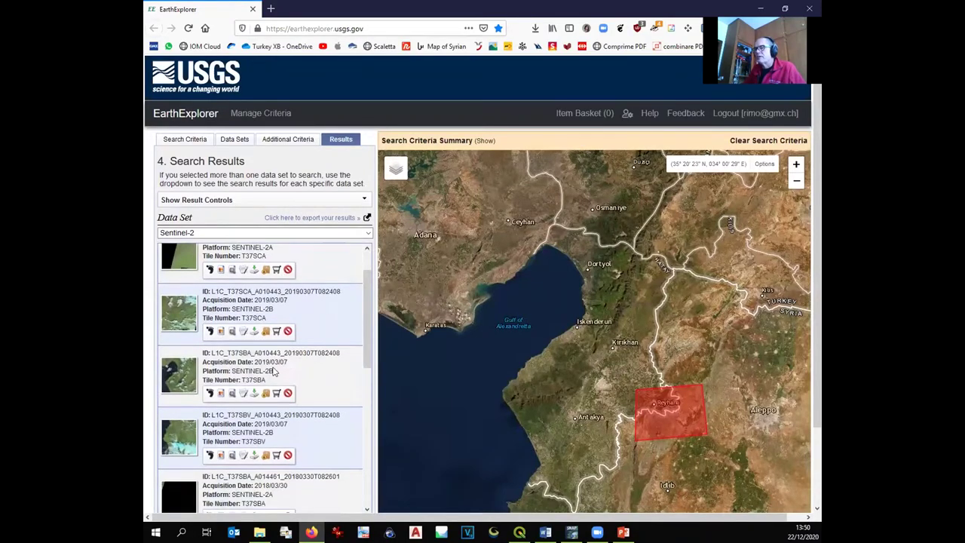
pyautogui.click(209, 393)
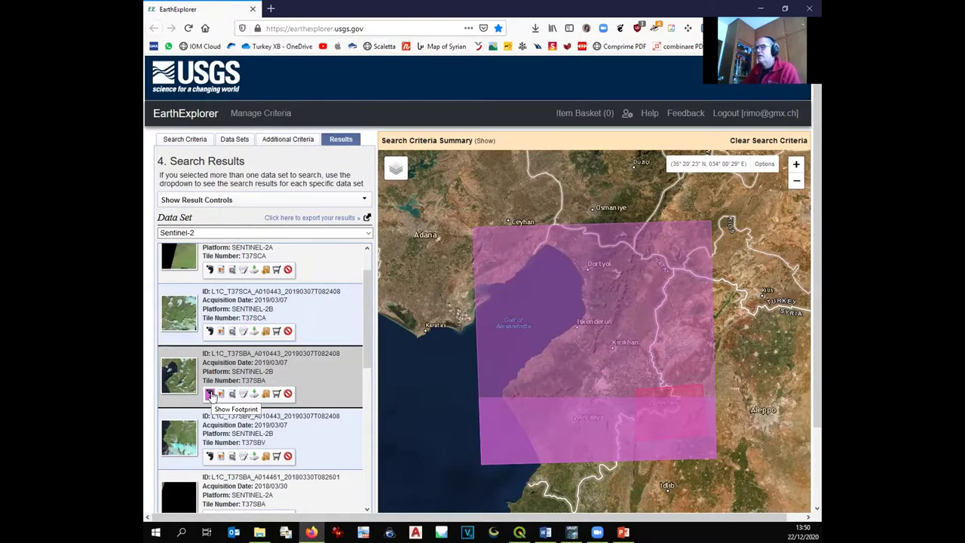
pyautogui.click(253, 394)
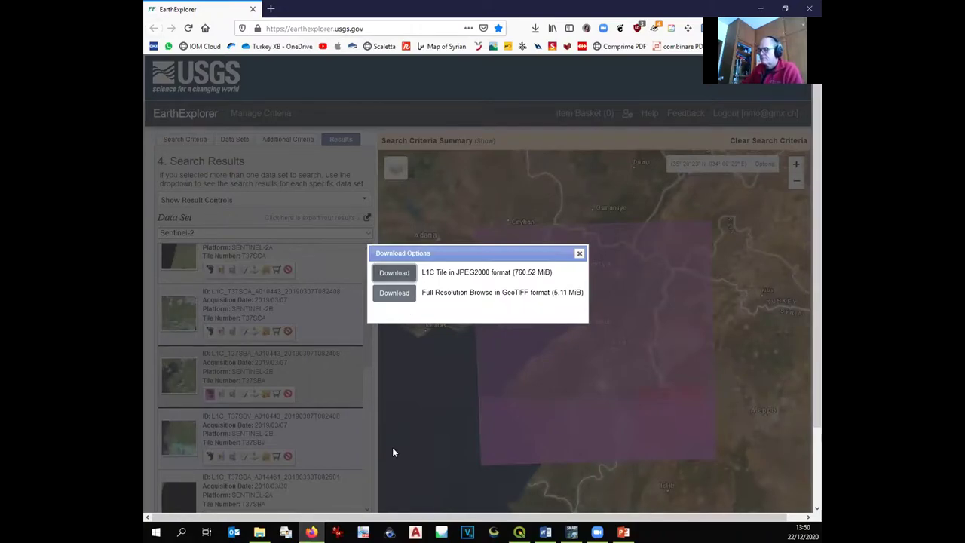
# Step: Switch to SNAP and open the product file MTD_MSIL1C.xml from the folder S2B_MSIL1C_20190307T081809_N0207_R121_T37SBA_20190307T120230.SAFE
pyautogui.click(571, 532)
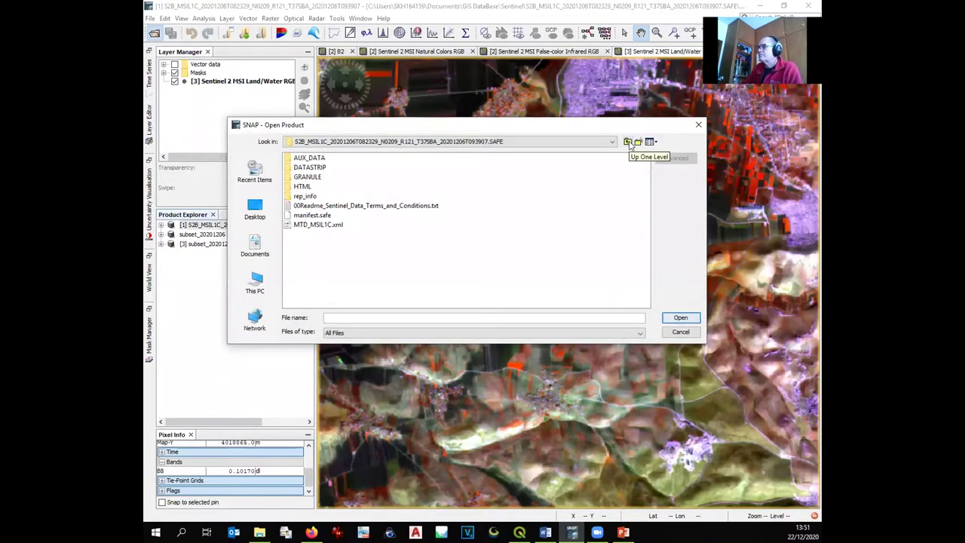
pyautogui.click(628, 143)
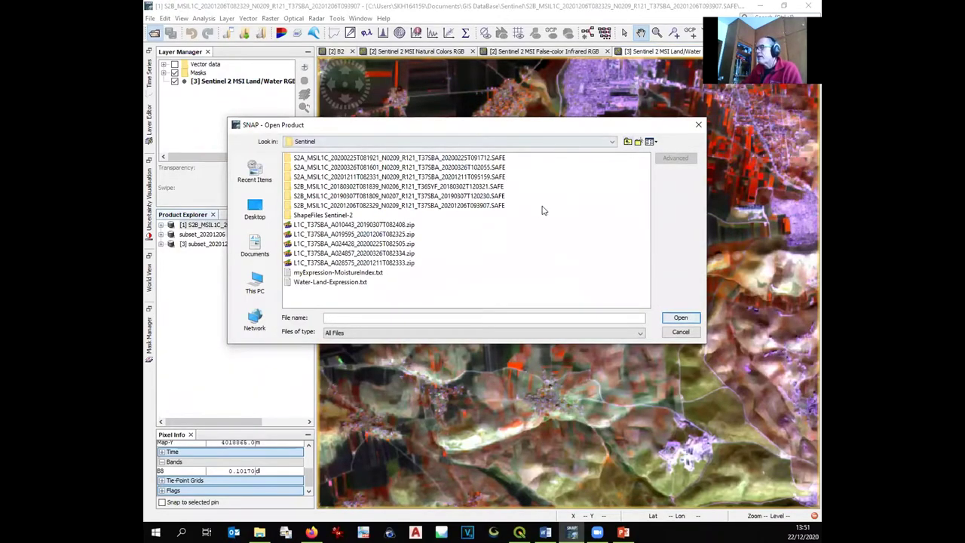
pyautogui.click(458, 196)
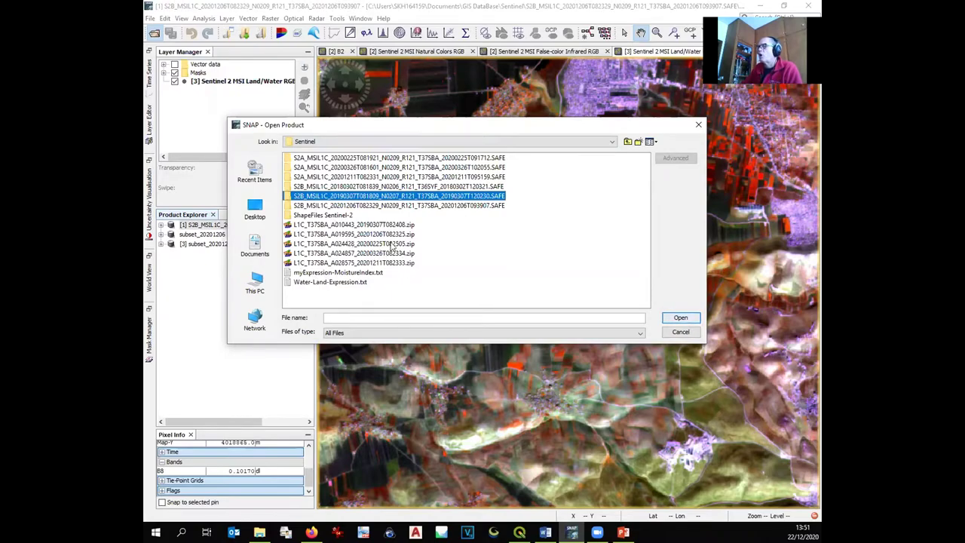
pyautogui.click(303, 197)
pyautogui.doubleClick(287, 199)
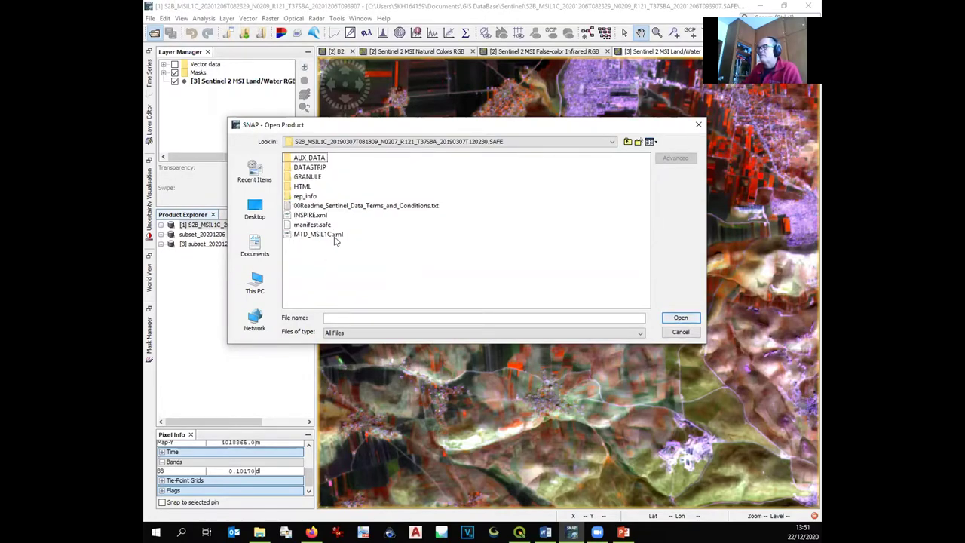
pyautogui.click(328, 238)
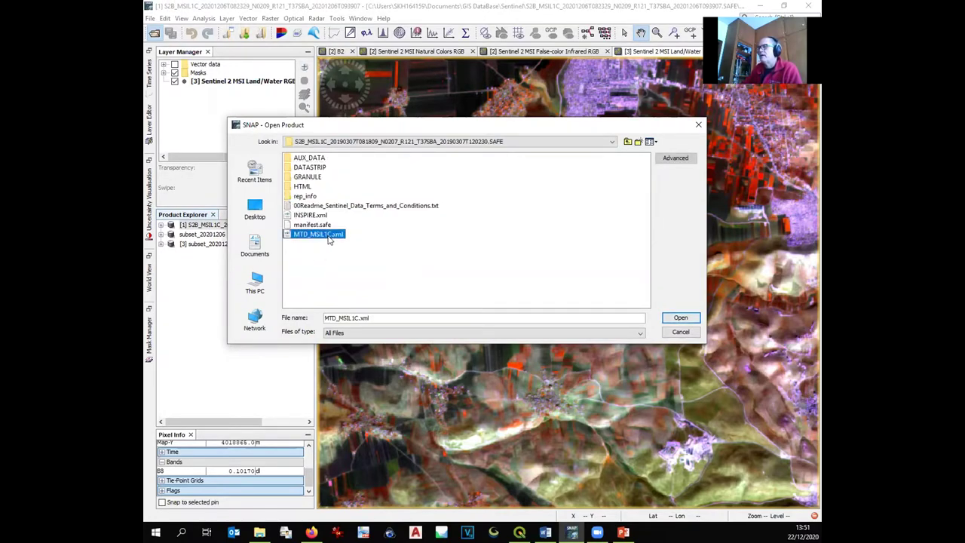
pyautogui.click(675, 318)
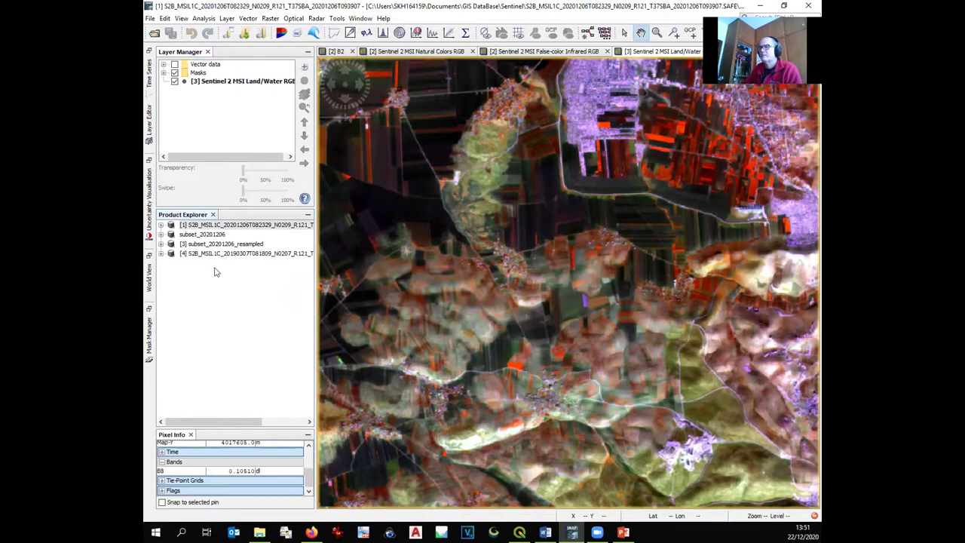
# Step: Close all the open image views of the December 2020 products
pyautogui.click(200, 255)
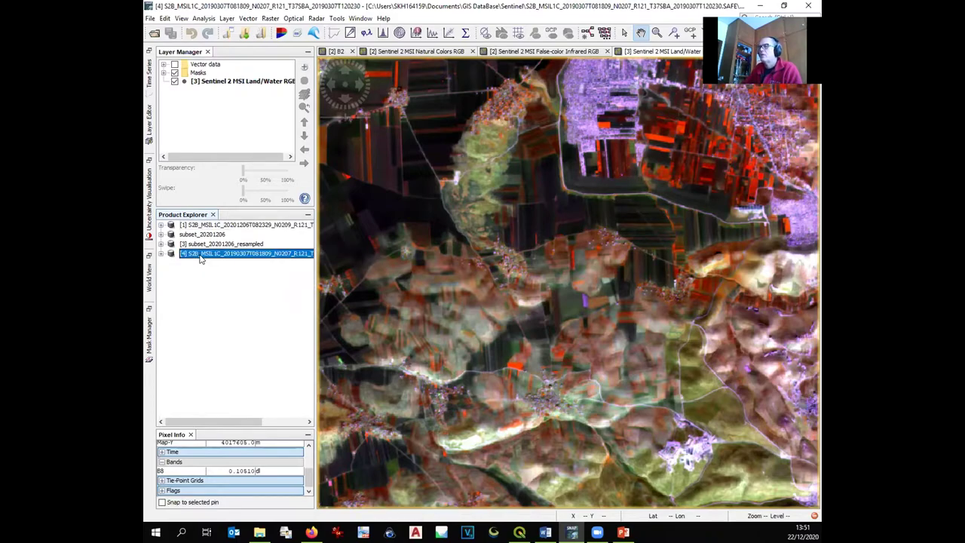
pyautogui.click(253, 264)
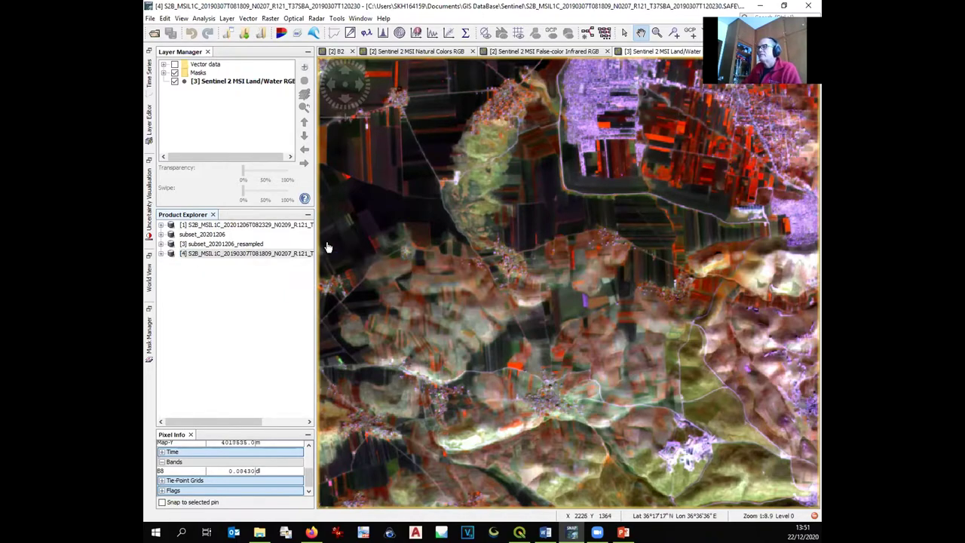
pyautogui.click(352, 51)
pyautogui.click(438, 51)
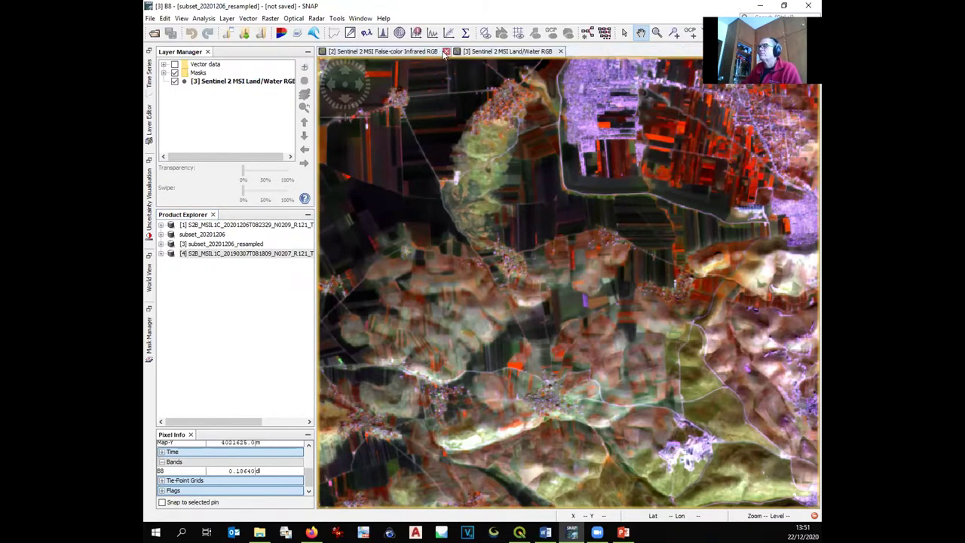
pyautogui.click(445, 52)
pyautogui.click(426, 52)
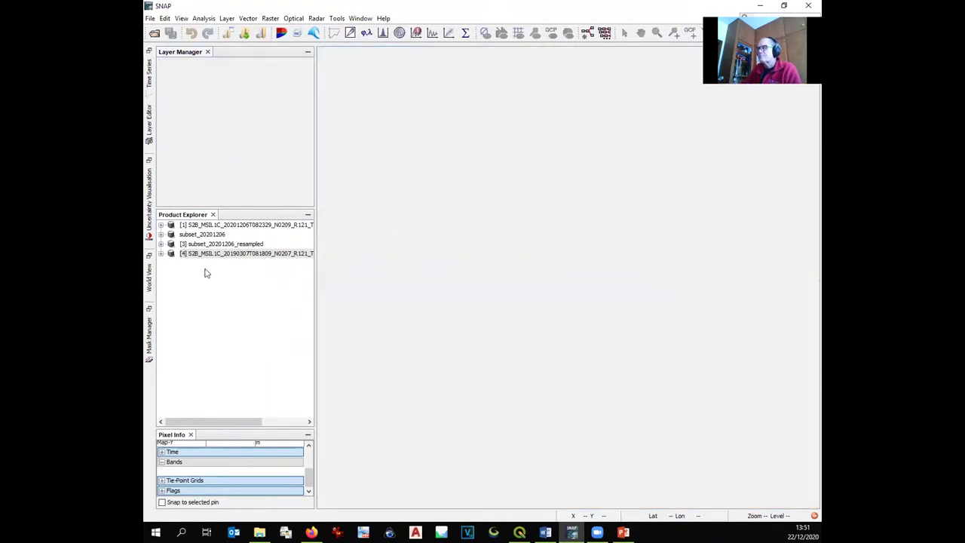
# Step: Expand the bands of the March 2019 product and display band B2 (490 nm)
pyautogui.click(161, 254)
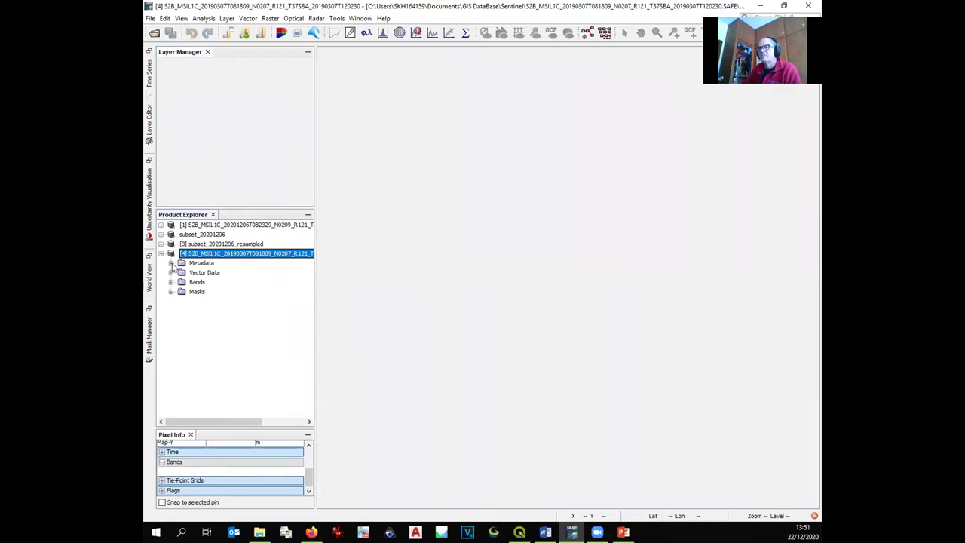
pyautogui.click(171, 282)
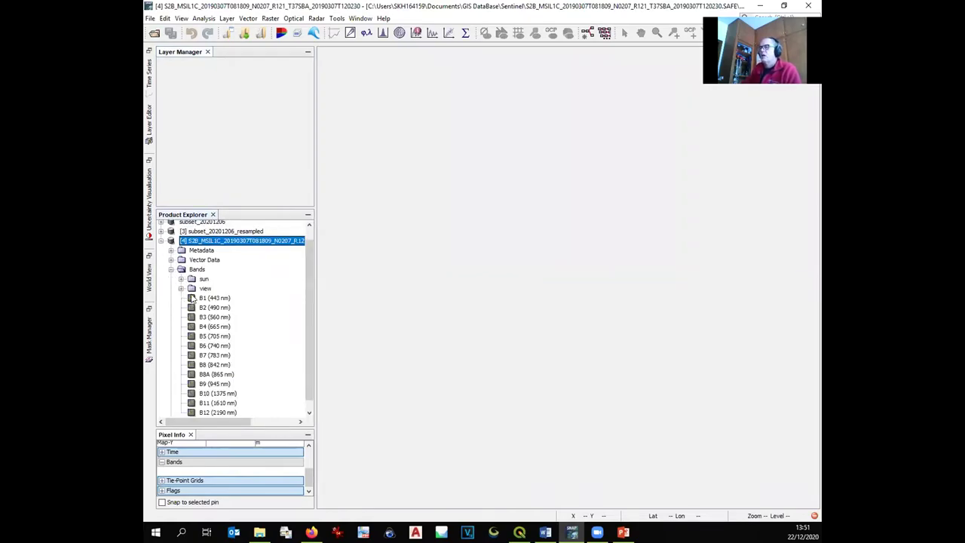
pyautogui.click(171, 270)
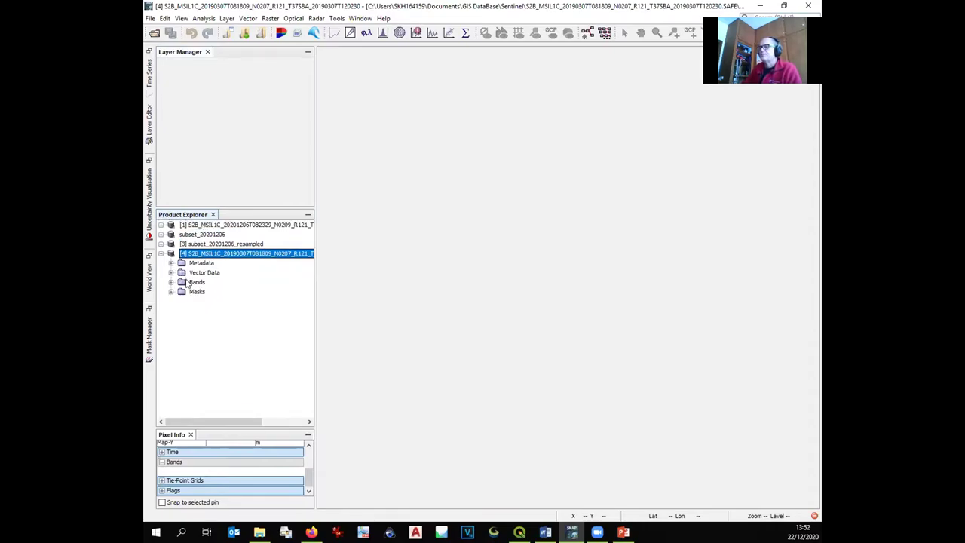
pyautogui.click(181, 284)
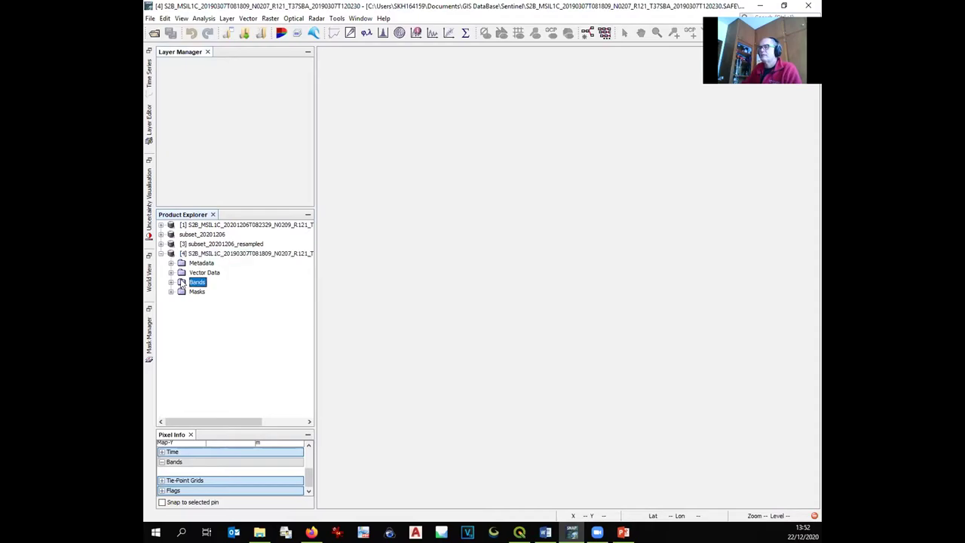
pyautogui.click(171, 282)
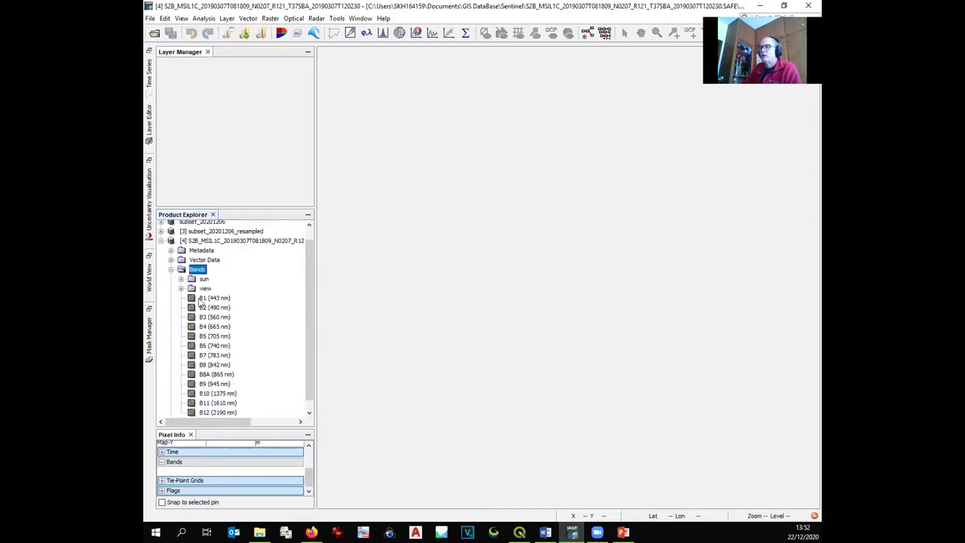
pyautogui.doubleClick(193, 308)
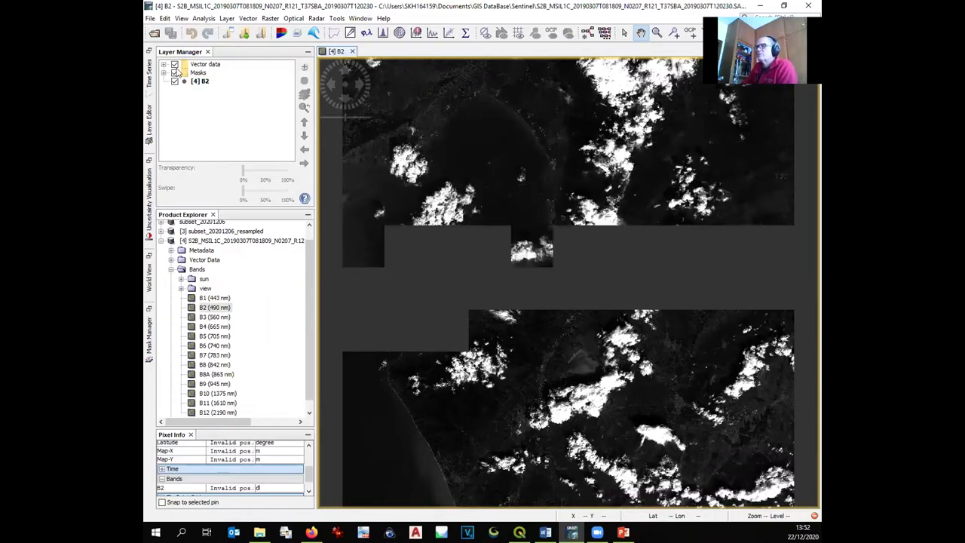
# Step: Import the shapefile Area of Interest.shp from the Workshop folder onto the March 2019 product
pyautogui.click(248, 18)
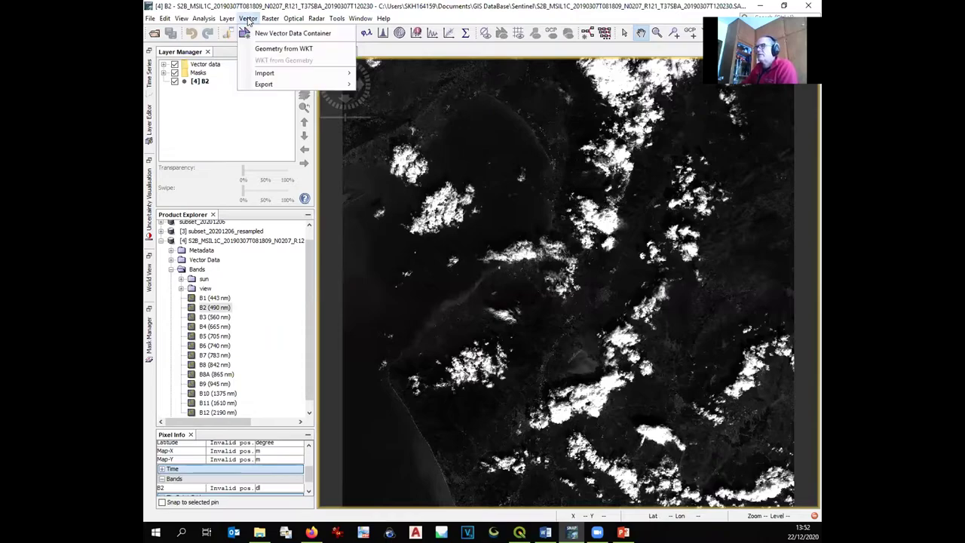
pyautogui.moveTo(277, 73)
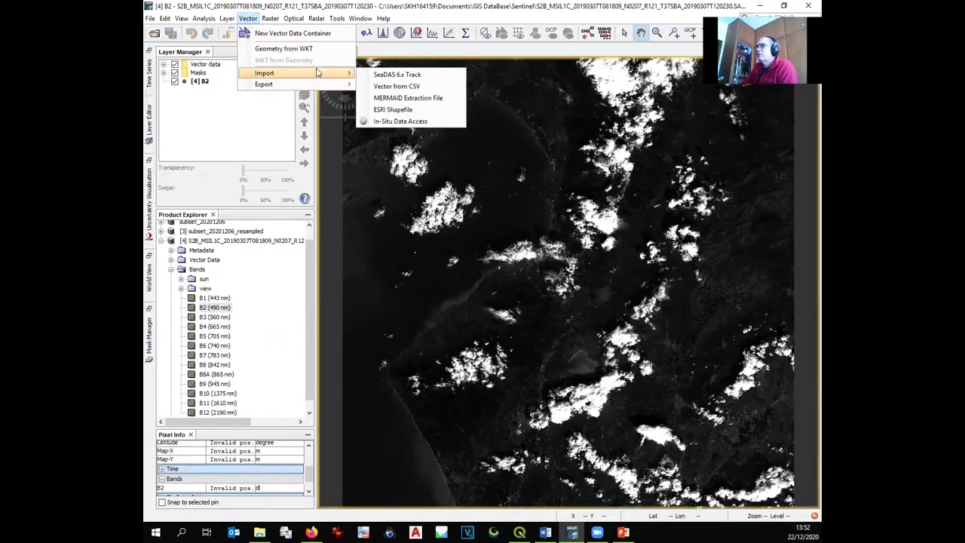
pyautogui.click(400, 111)
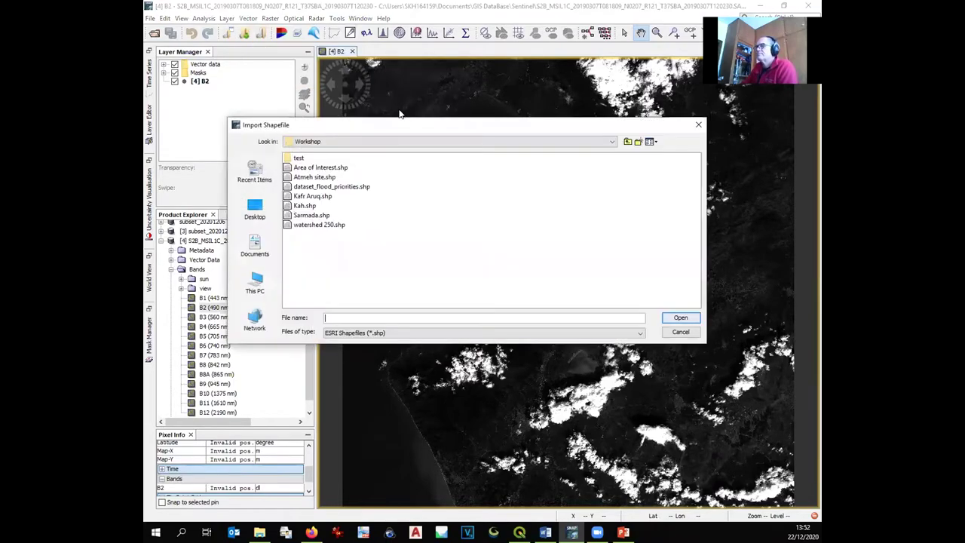
pyautogui.click(321, 168)
pyautogui.click(680, 317)
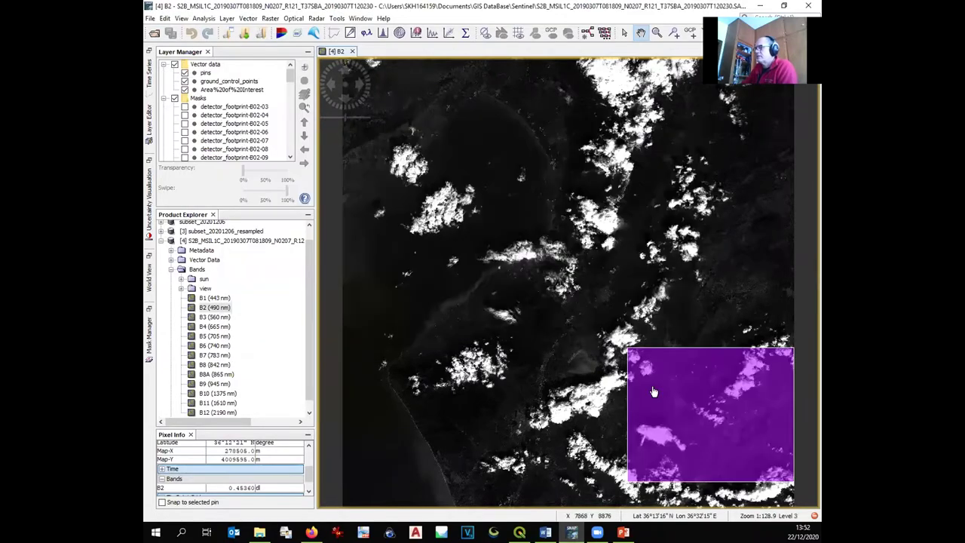
# Step: Fit the B2 view around the area of interest and create a spatial subset of the March 2019 product from that extent
pyautogui.moveTo(668, 392); pyautogui.dragTo(567, 296)
pyautogui.scroll(4, 577, 301)
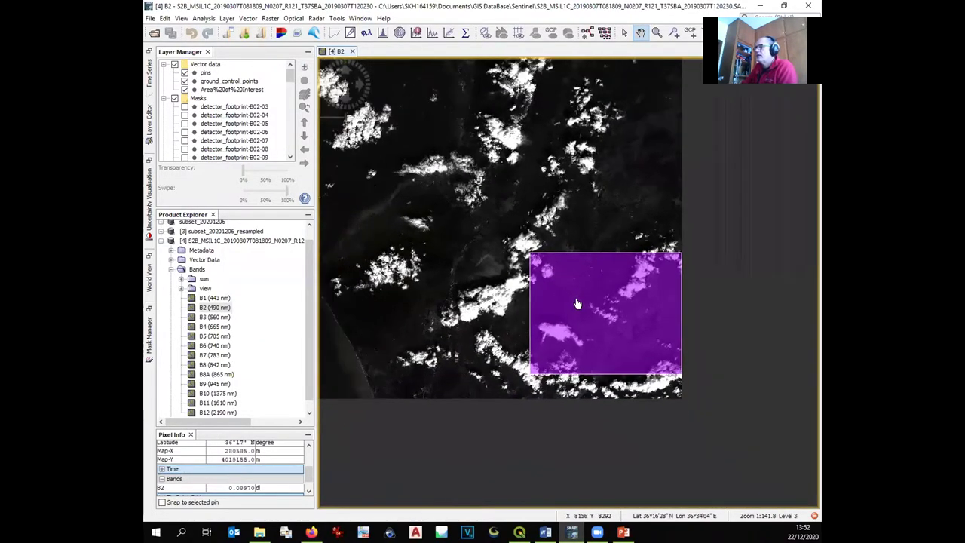
pyautogui.scroll(2, 581, 305)
pyautogui.moveTo(581, 305); pyautogui.dragTo(496, 191)
pyautogui.scroll(1, 497, 196)
pyautogui.scroll(-1, 458, 166)
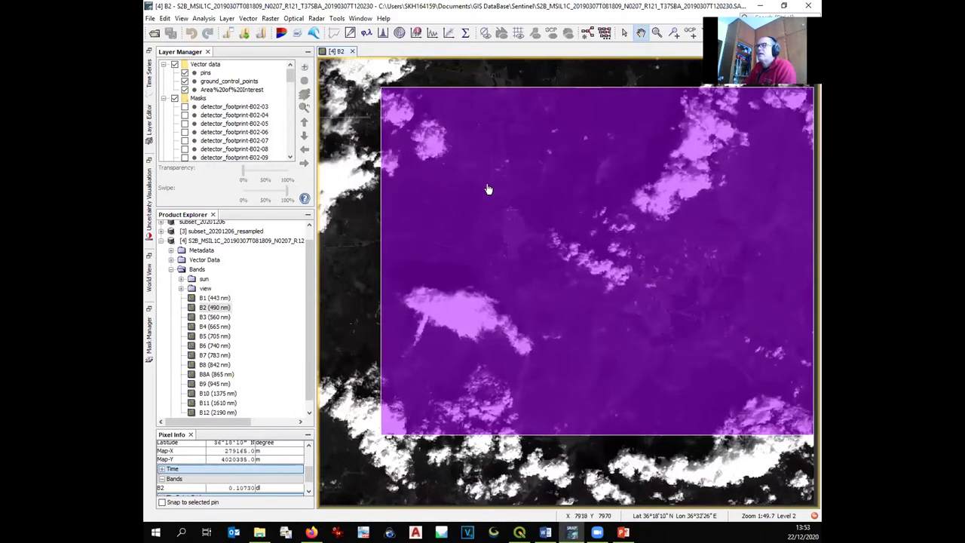
pyautogui.click(161, 241)
pyautogui.click(270, 19)
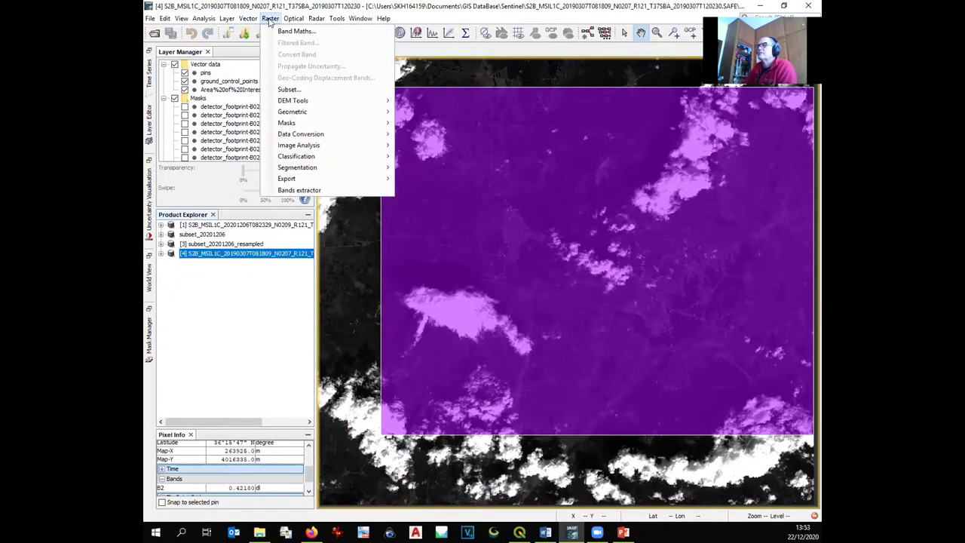
pyautogui.click(289, 90)
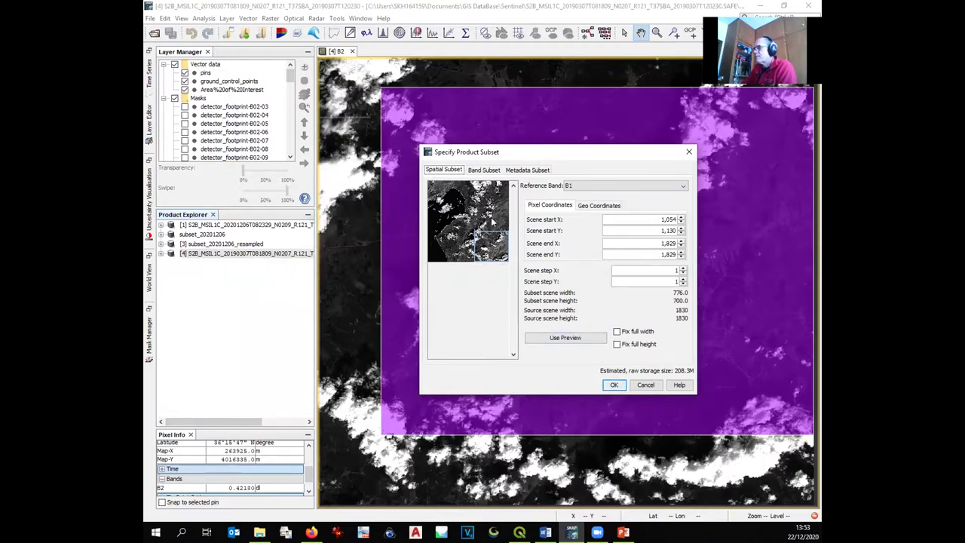
pyautogui.click(616, 387)
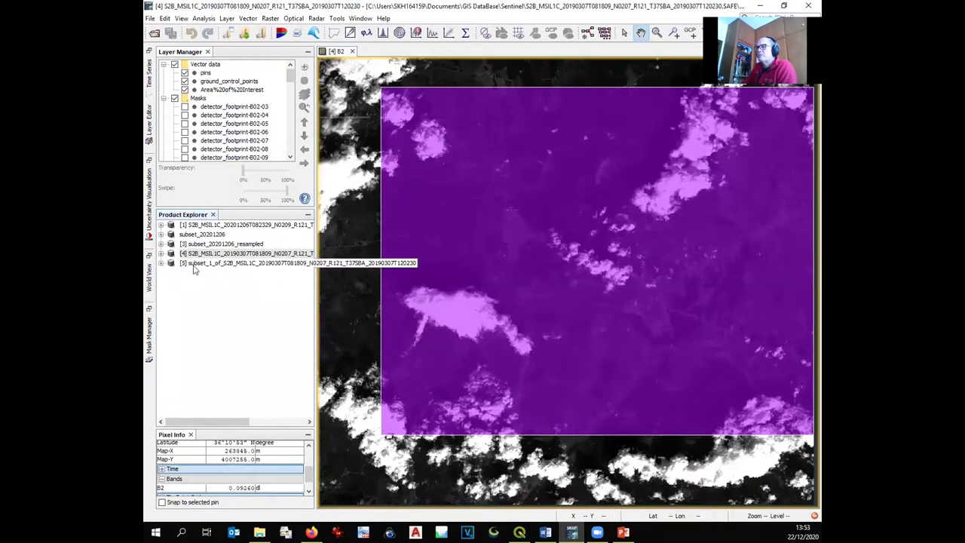
# Step: Rename the new March 2019 subset product as subset_20190307 in its properties
pyautogui.click(194, 265)
pyautogui.rightClick(194, 265)
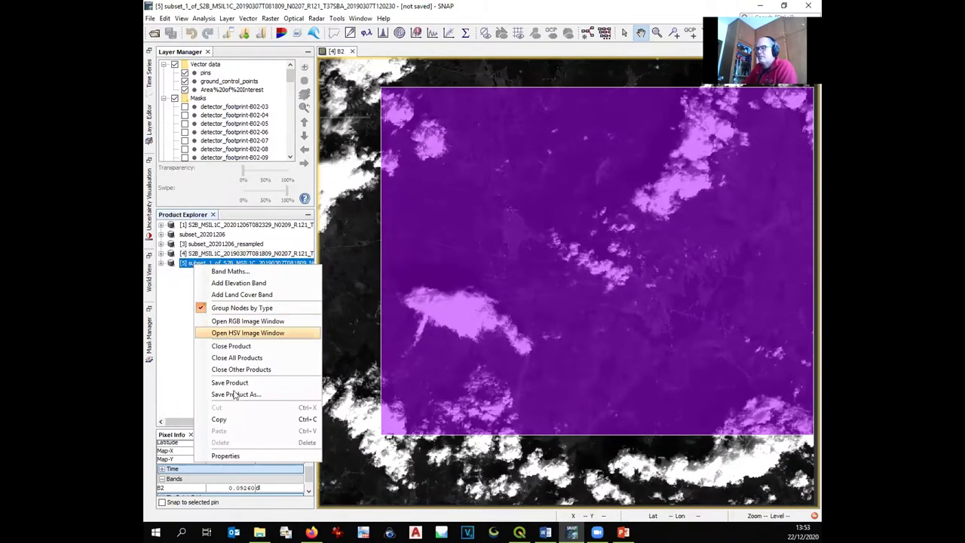
pyautogui.click(225, 456)
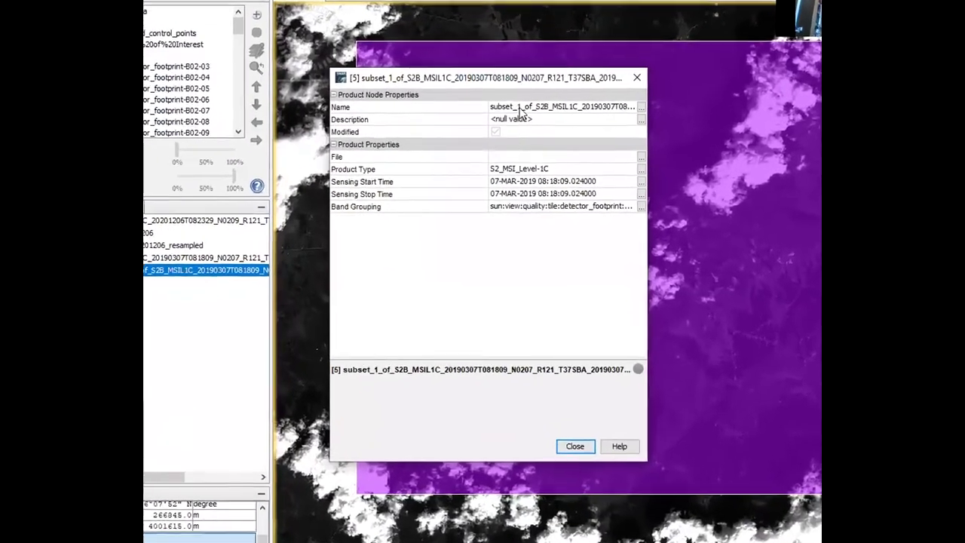
pyautogui.click(520, 108)
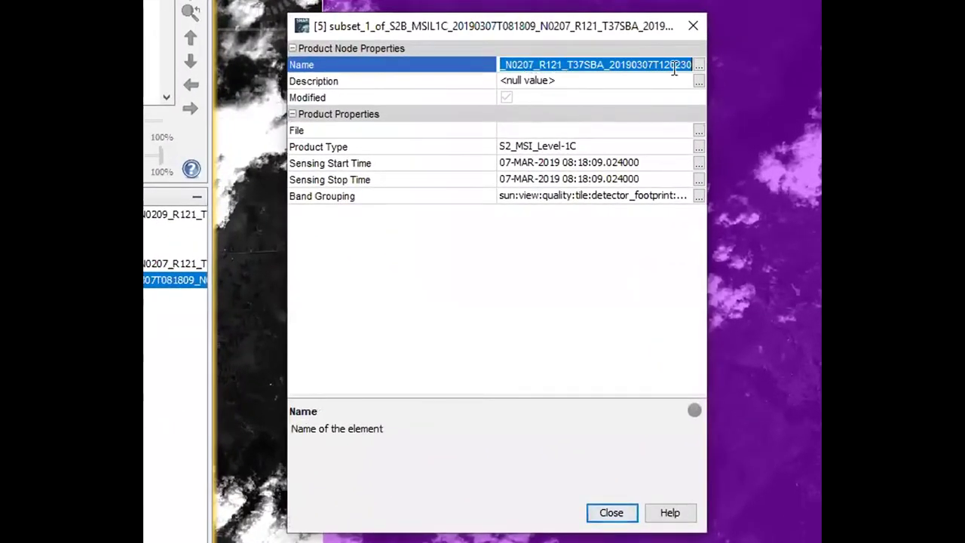
pyautogui.click(694, 67)
pyautogui.click(713, 115)
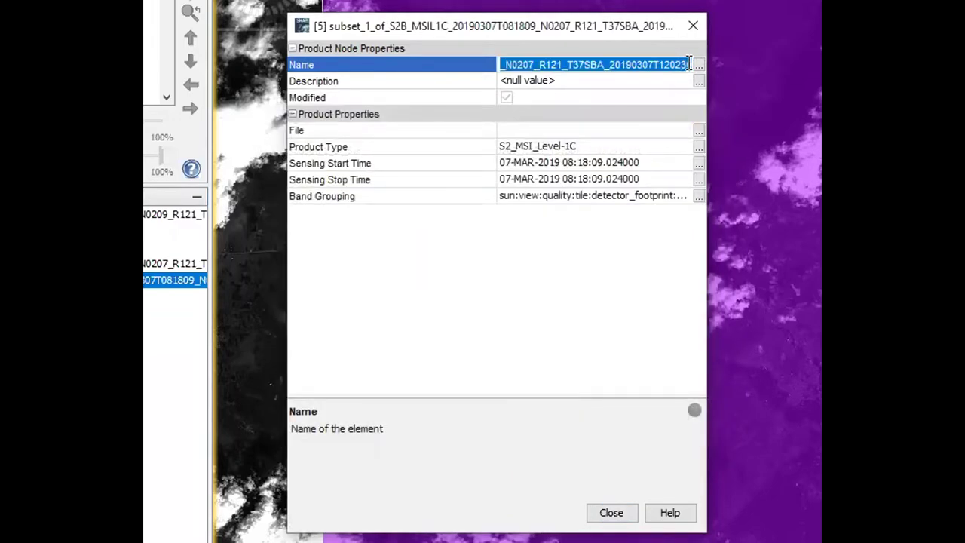
pyautogui.press('Left')
pyautogui.press('Left')
pyautogui.press('Left')
pyautogui.press('Left')
pyautogui.press('Left')
pyautogui.press('Left')
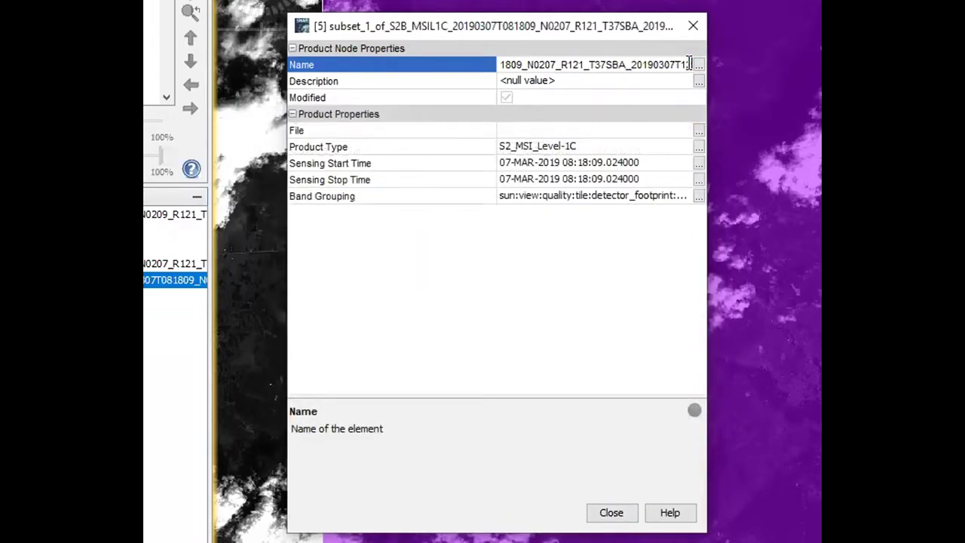
pyautogui.press('Left')
pyautogui.press('Left')
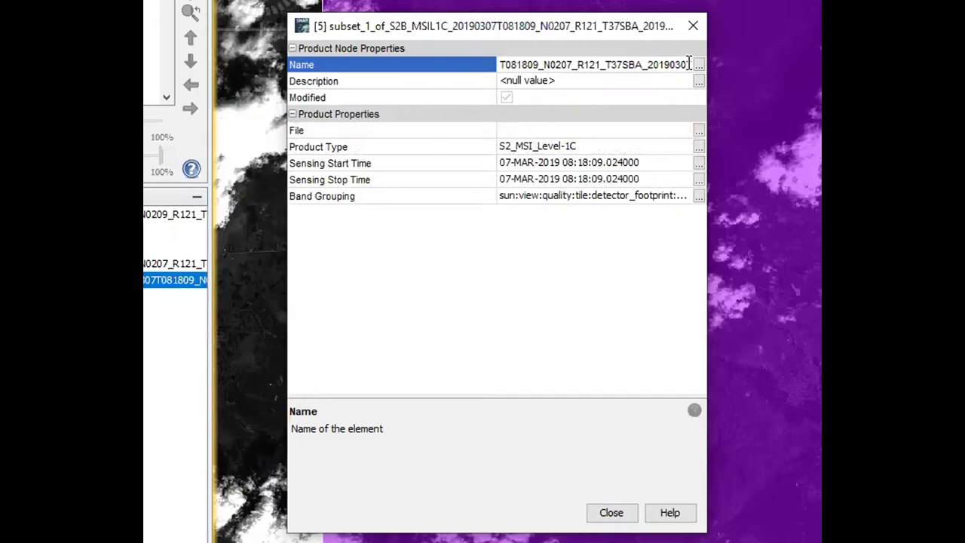
pyautogui.press('BackSpace')
pyautogui.press('BackSpace')
pyautogui.press('BackSpace')
pyautogui.press('BackSpace')
pyautogui.press('BackSpace')
pyautogui.press('BackSpace')
pyautogui.press('BackSpace')
pyautogui.press('BackSpace')
pyautogui.press('BackSpace')
pyautogui.press('BackSpace')
pyautogui.press('BackSpace')
pyautogui.press('BackSpace')
pyautogui.press('BackSpace')
pyautogui.press('BackSpace')
pyautogui.press('BackSpace')
pyautogui.press('BackSpace')
pyautogui.press('BackSpace')
pyautogui.press('BackSpace')
pyautogui.press('BackSpace')
pyautogui.press('BackSpace')
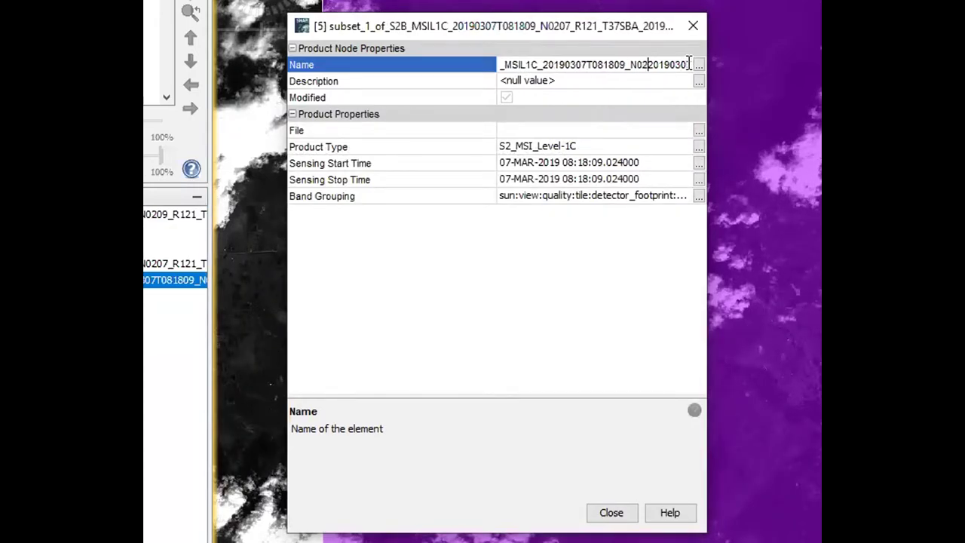
pyautogui.press('BackSpace')
pyautogui.press('BackSpace')
pyautogui.press('BackSpace')
pyautogui.press('BackSpace')
pyautogui.press('BackSpace')
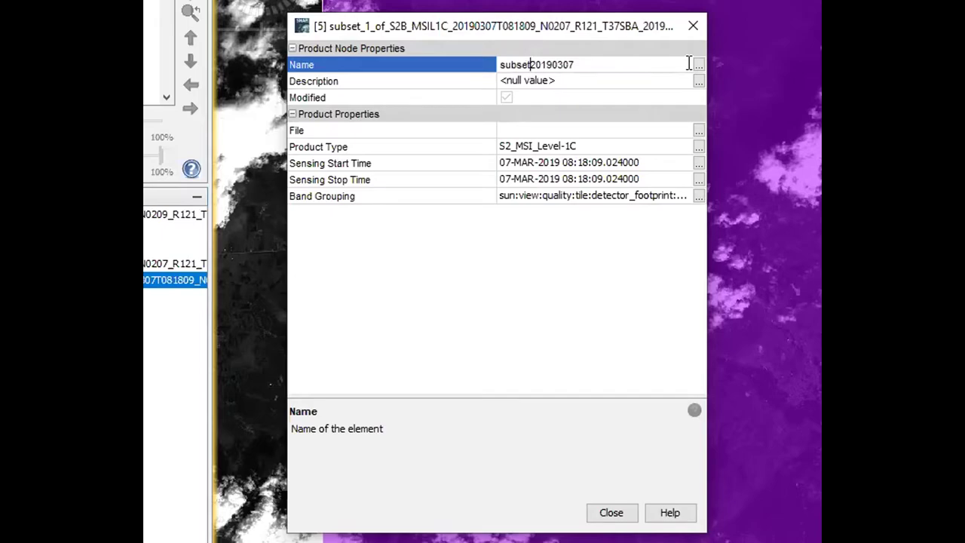
pyautogui.write('_')
pyautogui.press('Return')
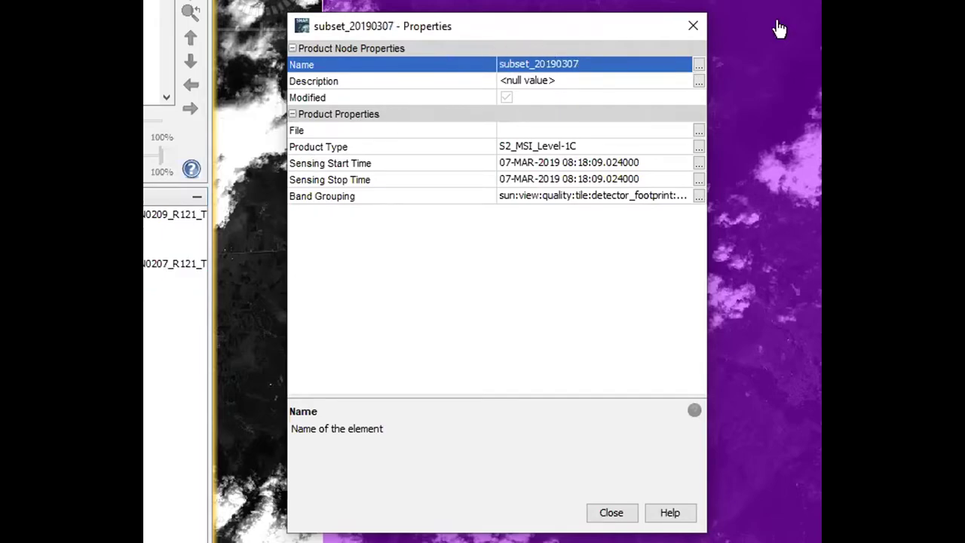
pyautogui.click(693, 25)
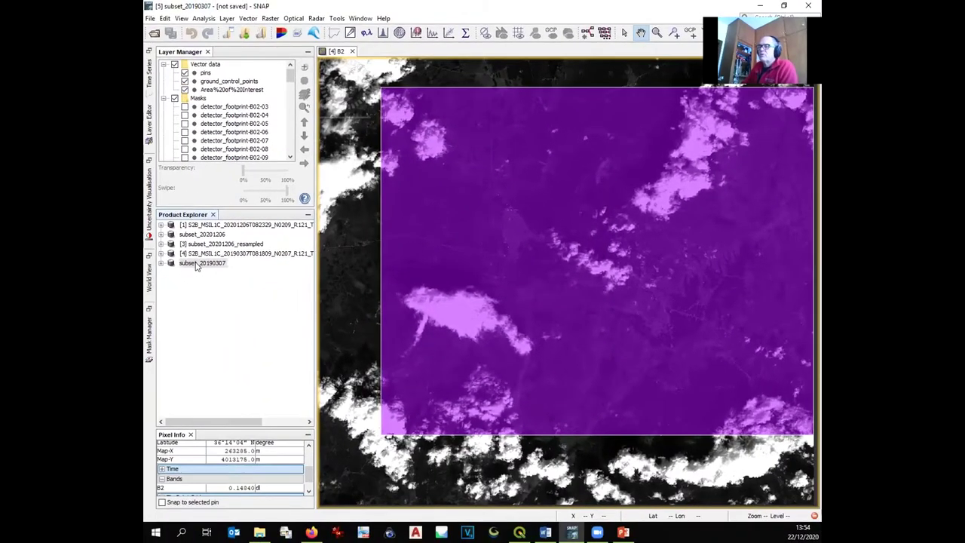
pyautogui.rightClick(195, 263)
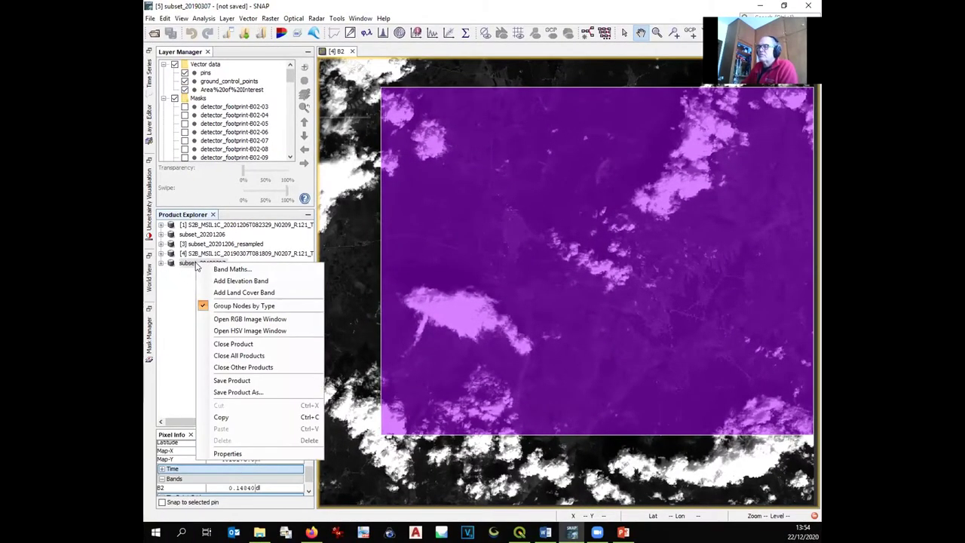
pyautogui.click(226, 321)
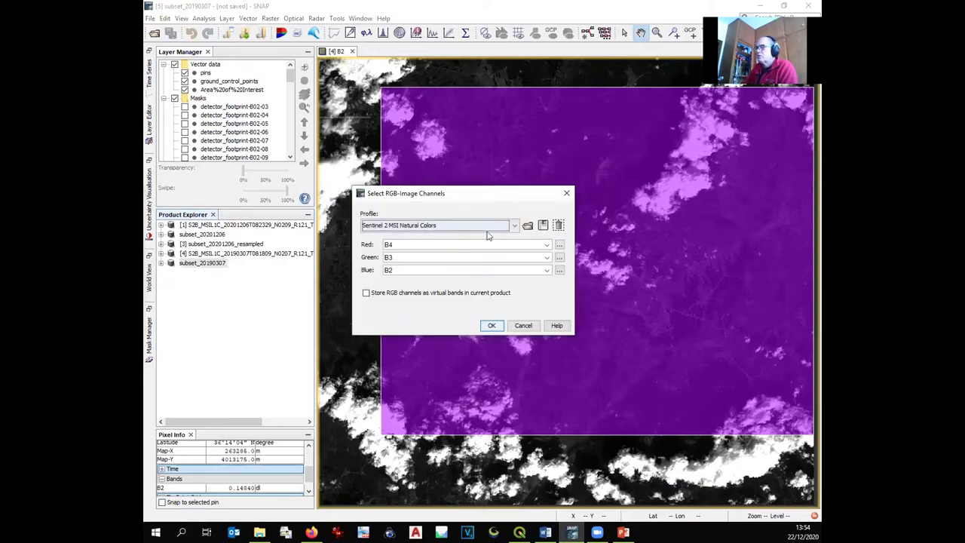
pyautogui.click(566, 194)
# Step: Hide the vector data layers over the B2 image and collapse the list of masks
pyautogui.click(174, 65)
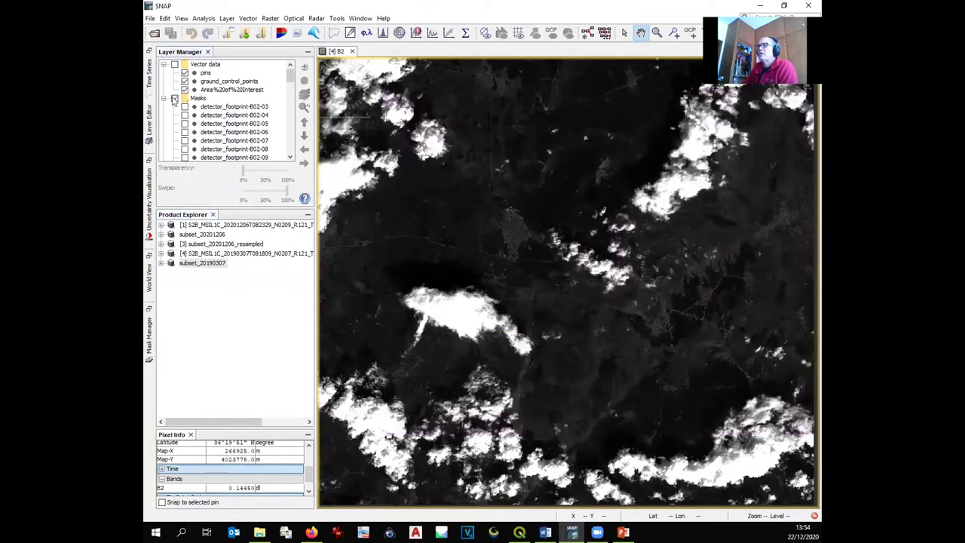
pyautogui.click(163, 98)
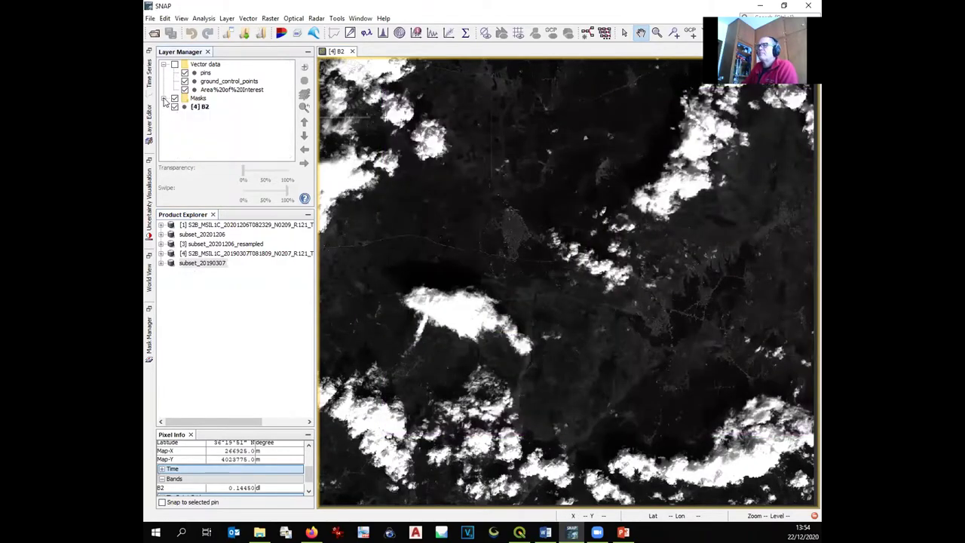
# Step: Resample the subset_20190307 product using band B2 as the reference band for the output size
pyautogui.rightClick(195, 264)
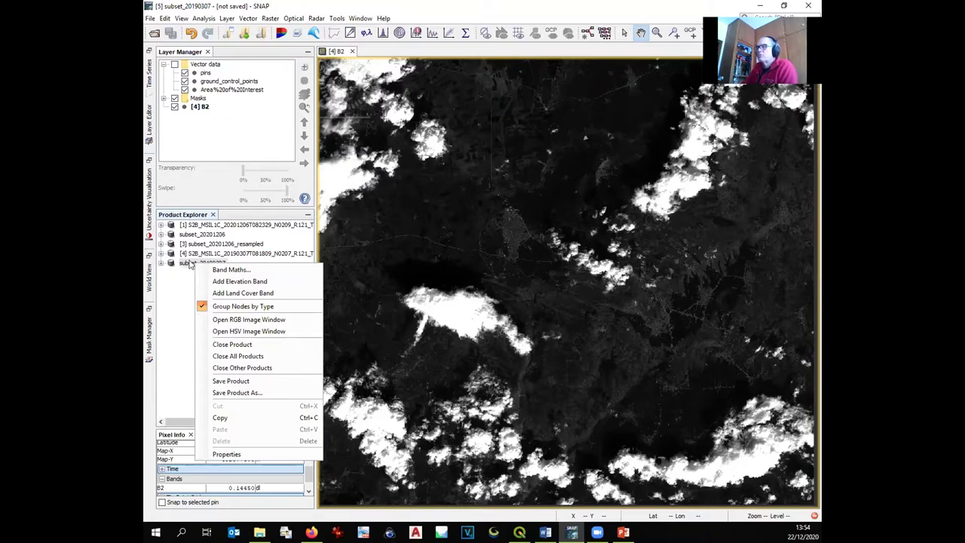
pyautogui.click(183, 264)
pyautogui.click(269, 18)
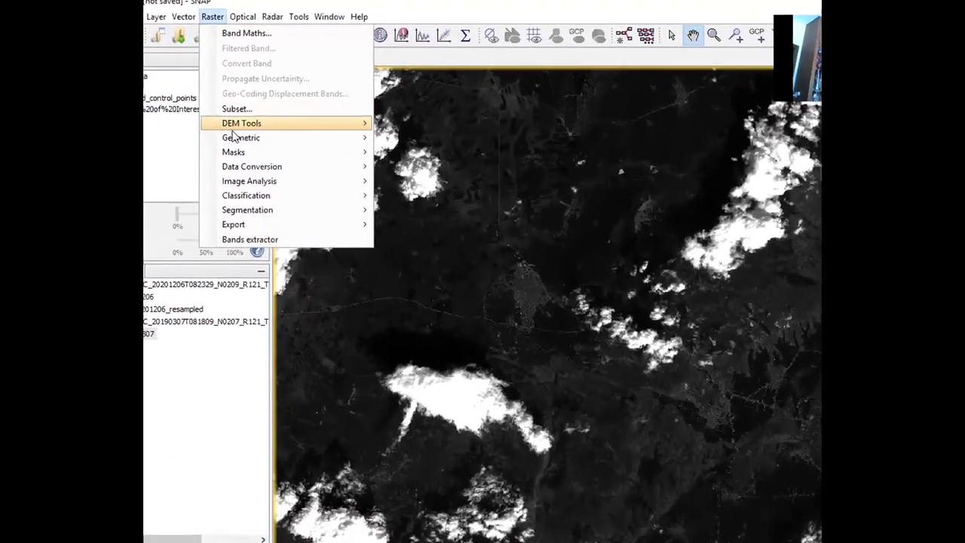
pyautogui.moveTo(290, 114)
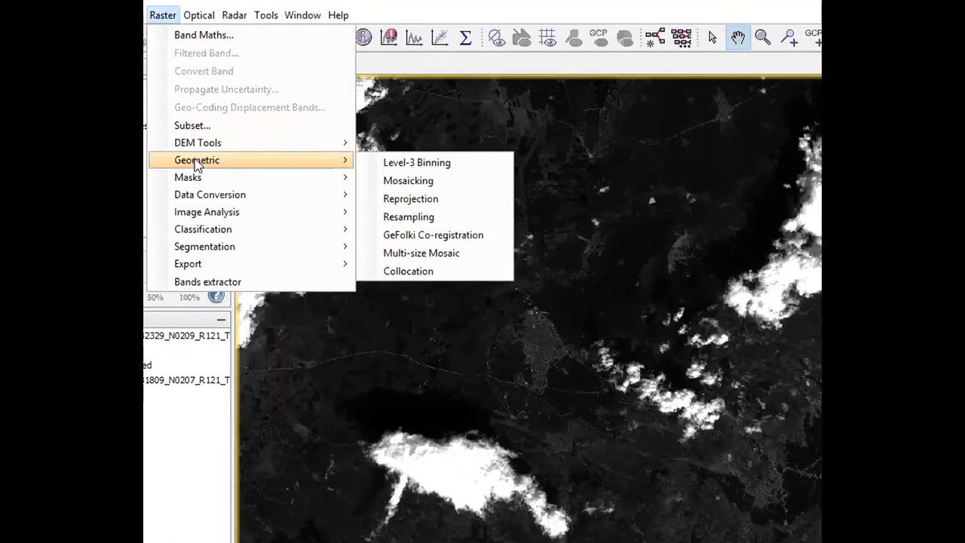
pyautogui.click(408, 217)
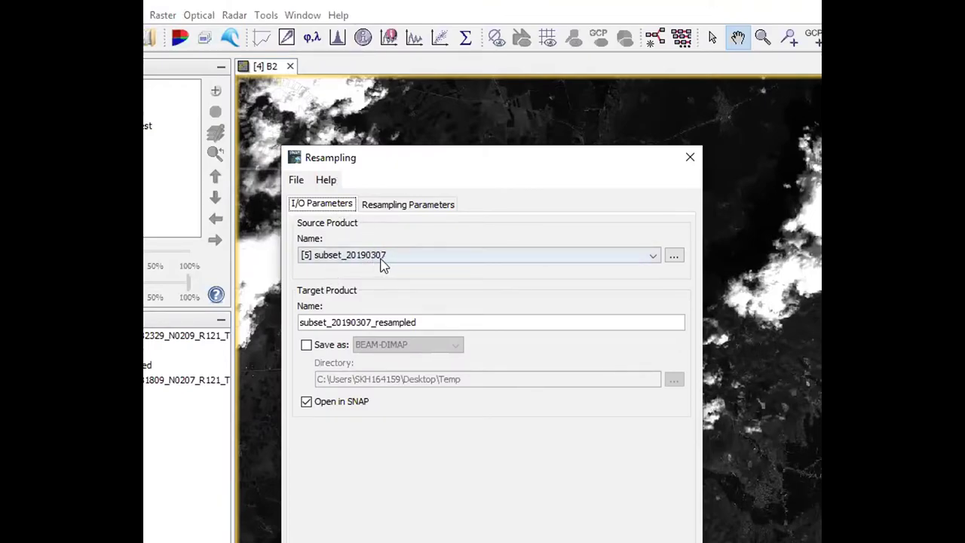
pyautogui.click(390, 205)
pyautogui.click(566, 252)
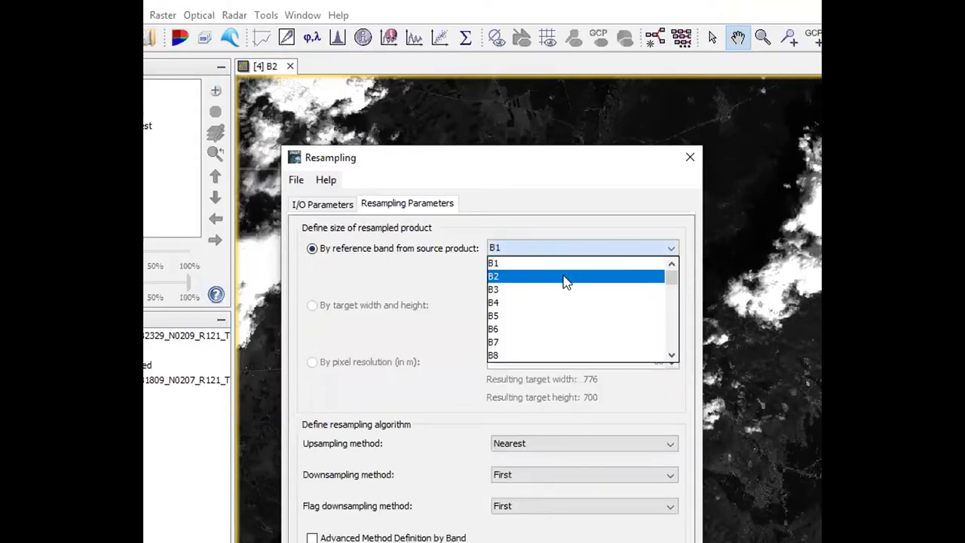
pyautogui.click(564, 279)
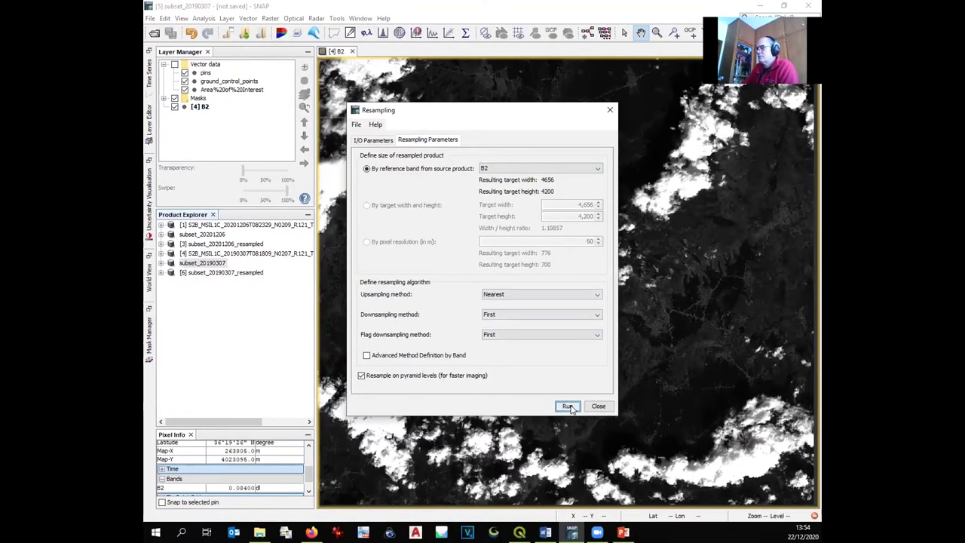
pyautogui.click(597, 406)
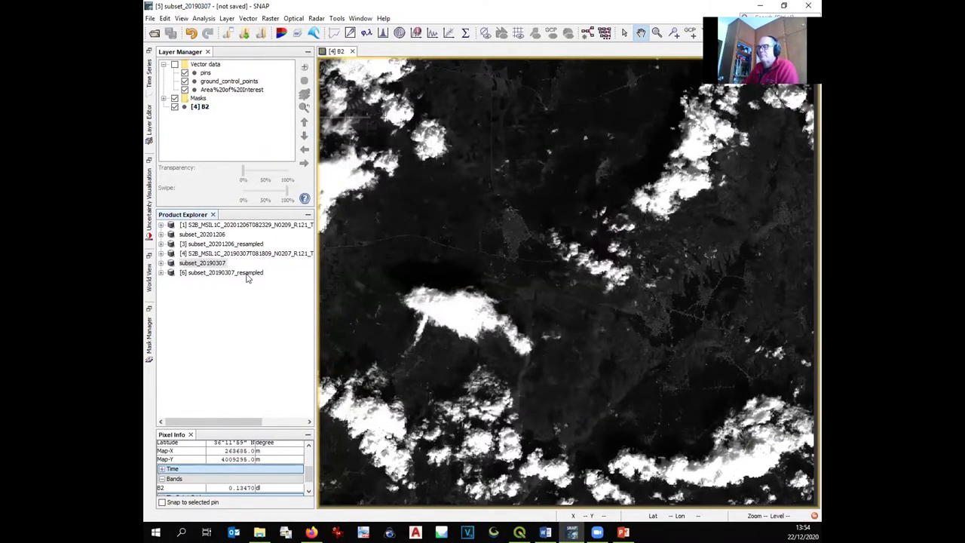
# Step: Open an RGB image of subset_20190307_resampled with the Sentinel 2 MSI Natural Colors profile (B4, B3, B2)
pyautogui.click(241, 275)
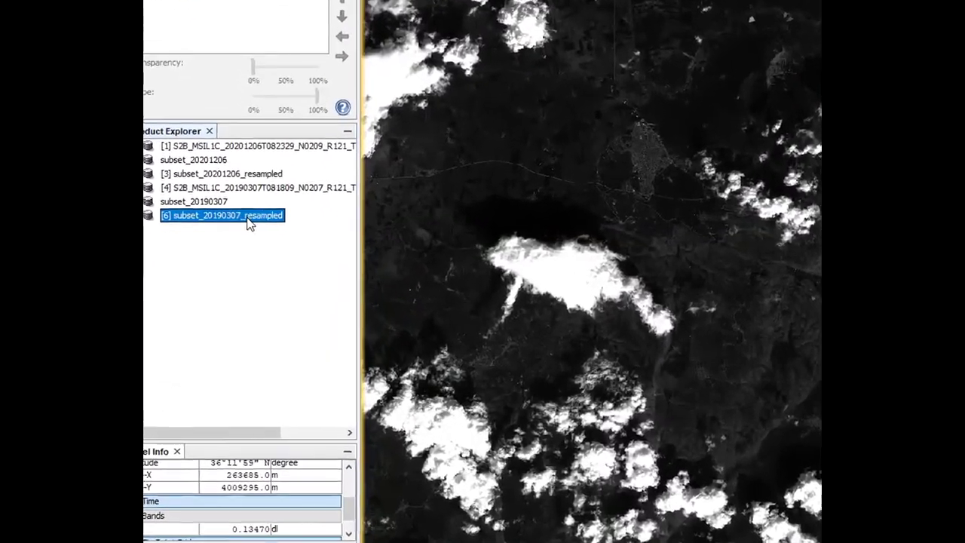
pyautogui.rightClick(244, 260)
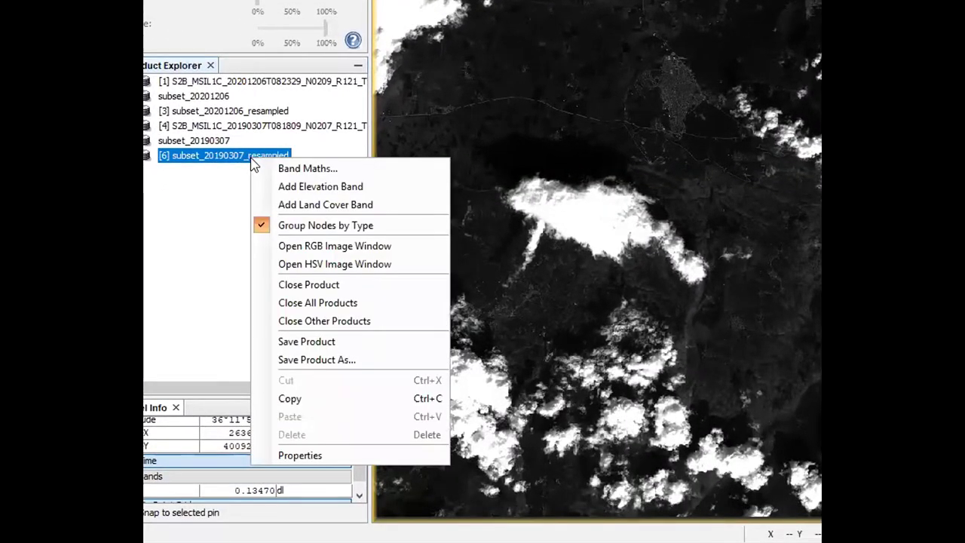
pyautogui.click(308, 246)
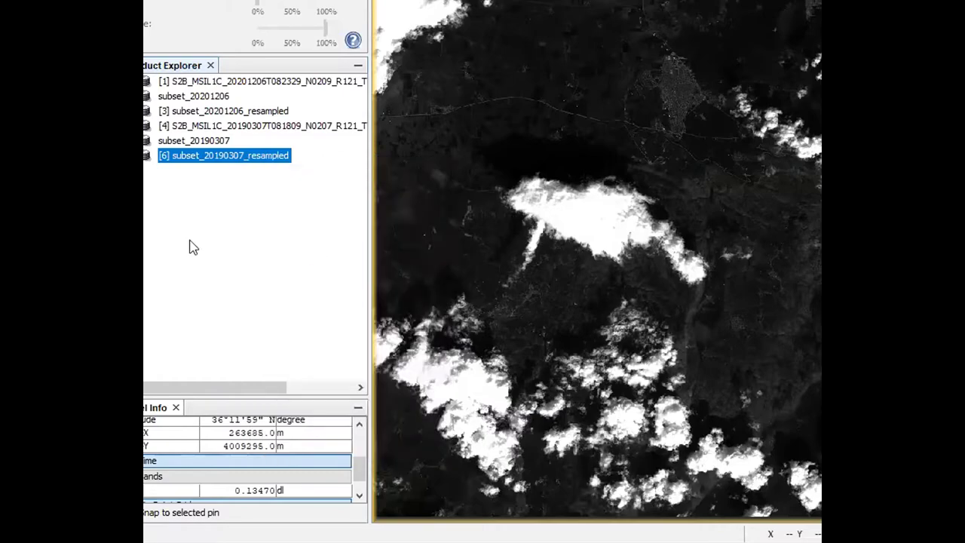
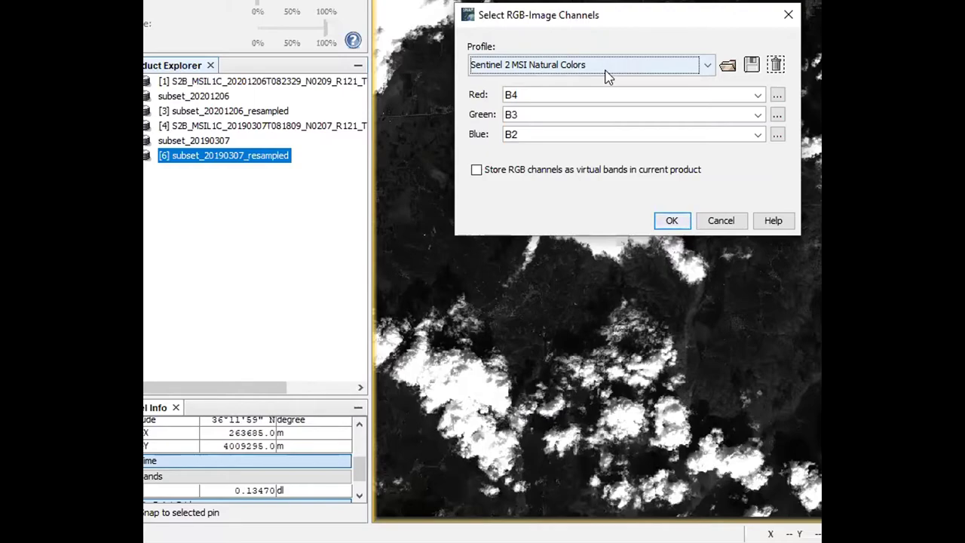
pyautogui.click(671, 222)
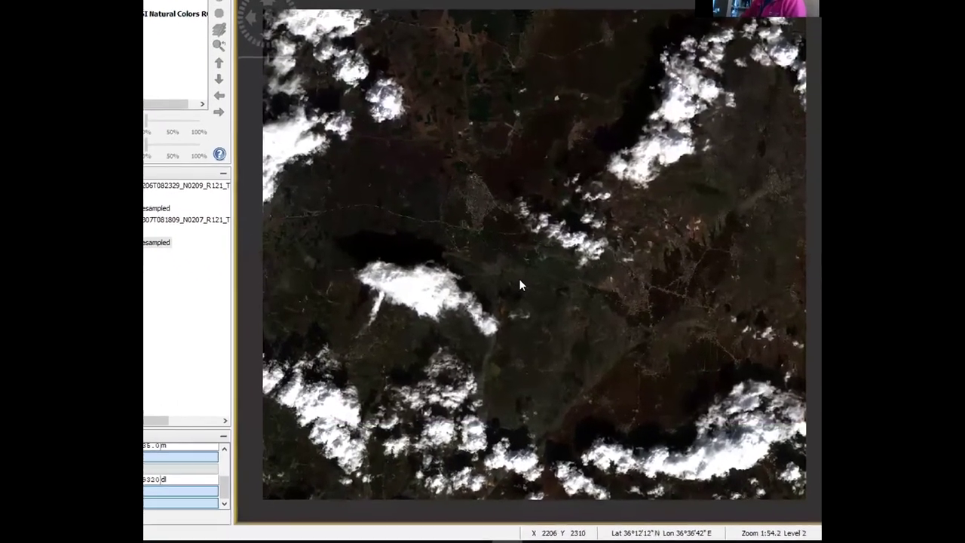
# Step: Export the natural-colour view as a full-scene GeoTIFF named subset_20190307_resampled_Natural_Color.tif in the Workshop folder
pyautogui.rightClick(562, 307)
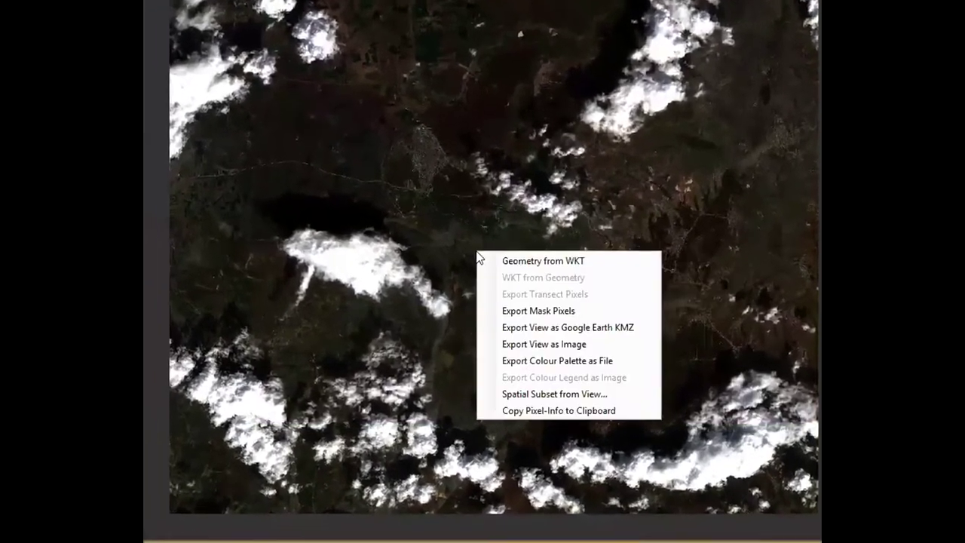
pyautogui.click(520, 339)
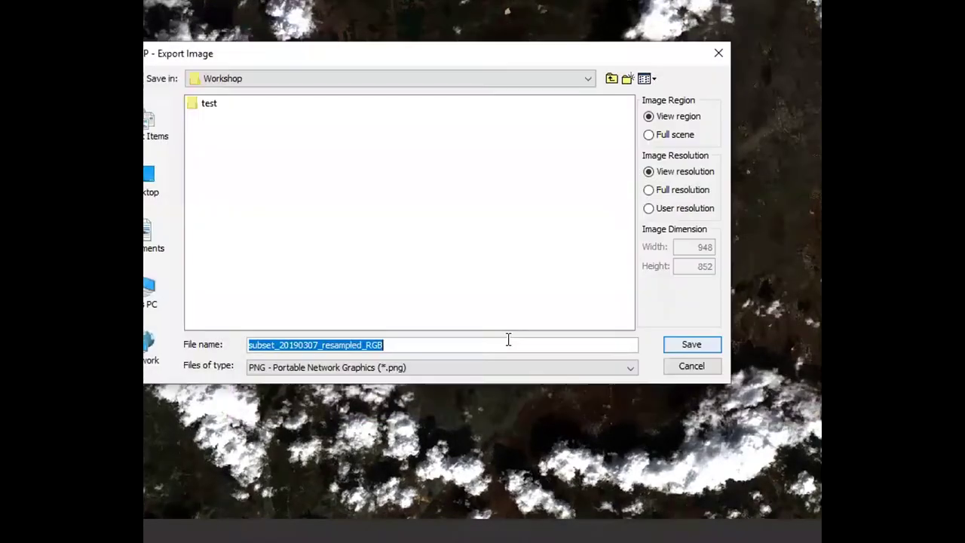
pyautogui.click(465, 368)
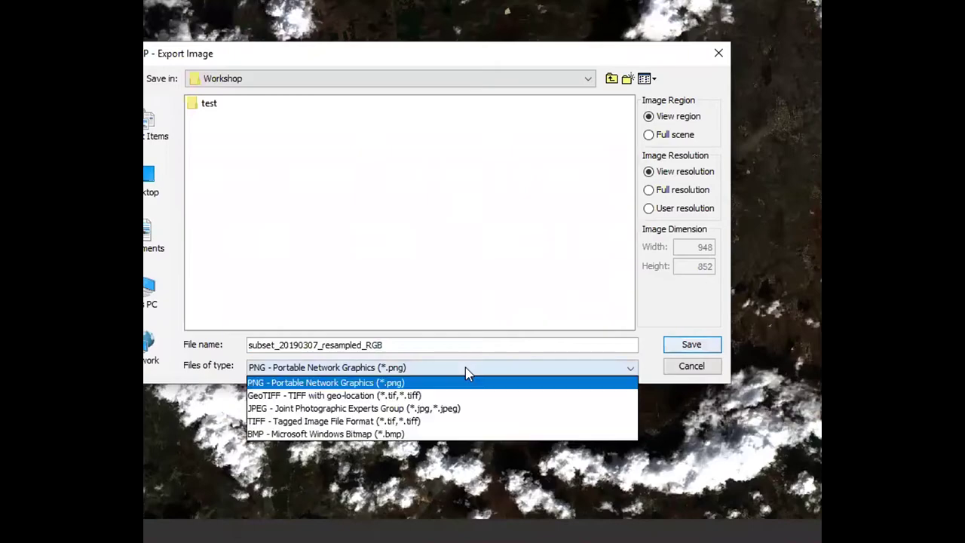
pyautogui.click(461, 394)
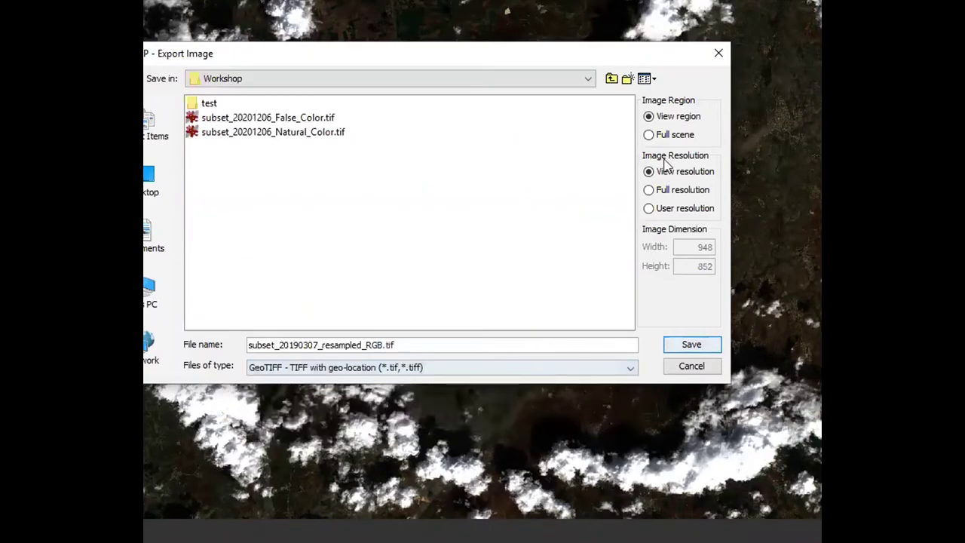
pyautogui.click(674, 136)
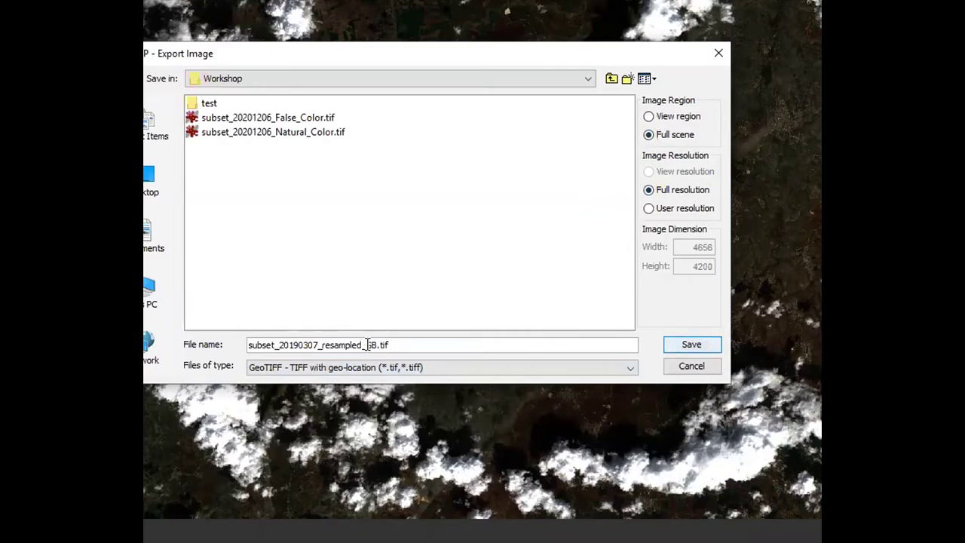
pyautogui.write('atural_Color')
pyautogui.press('Return')
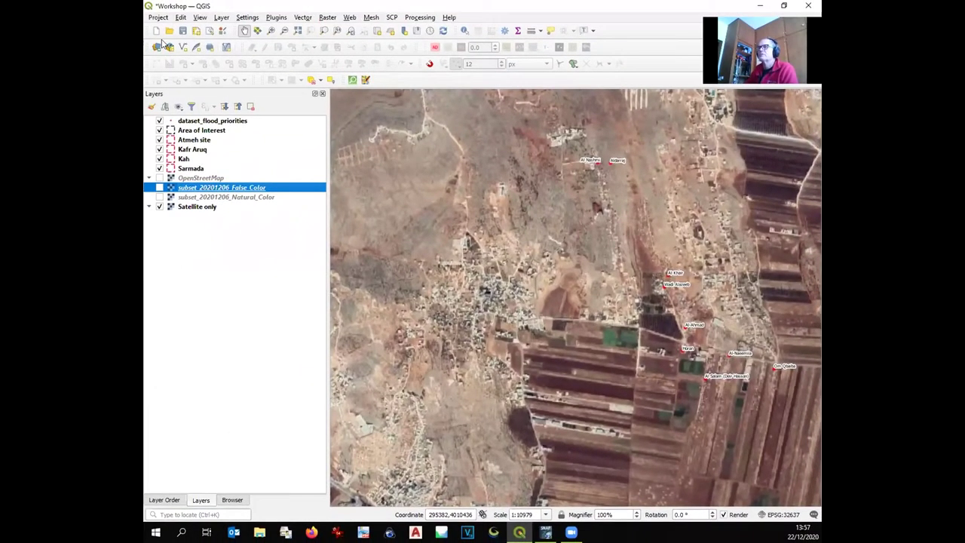
# Step: In QGIS, add the raster subset_20190307_resampled_Natural_Color.tif from the Workshop folder to the Workshop project
pyautogui.click(157, 46)
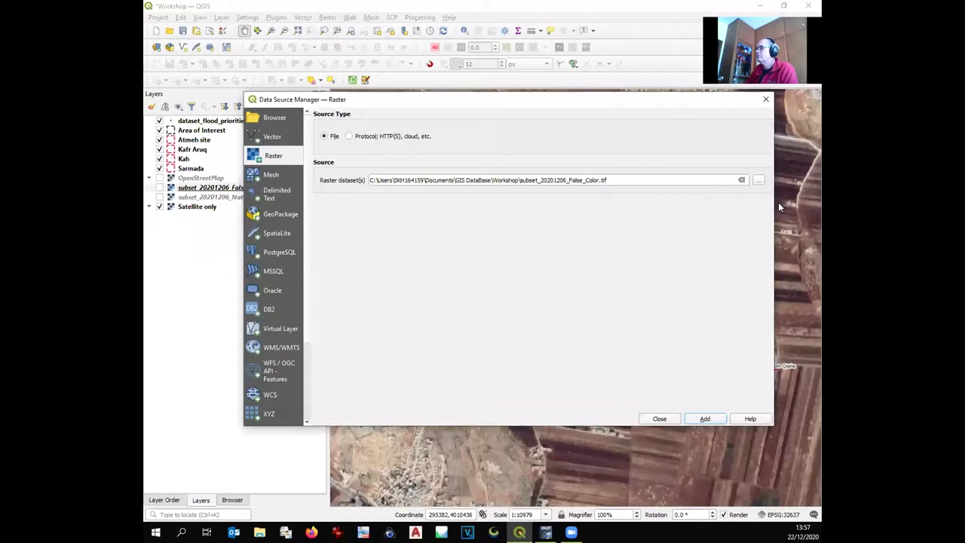
pyautogui.click(758, 181)
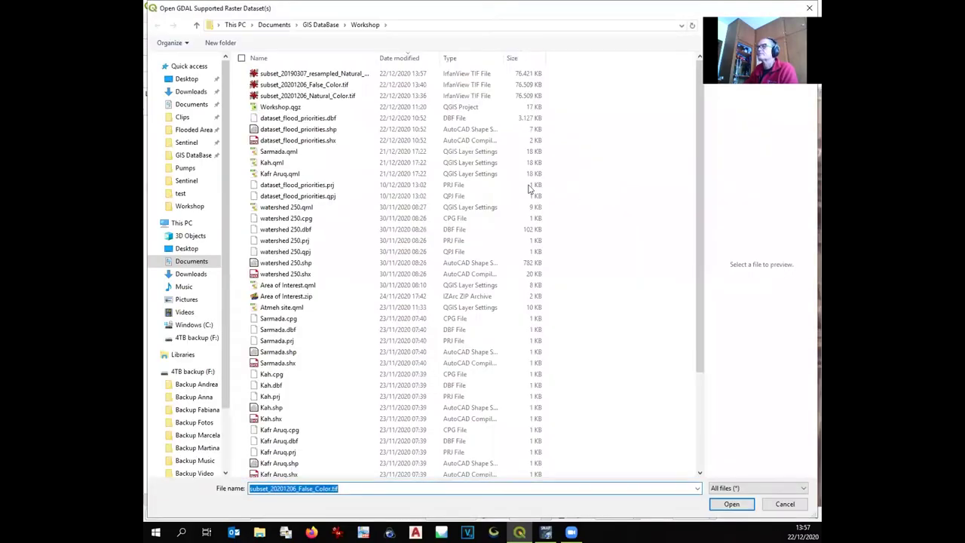
pyautogui.click(293, 74)
pyautogui.click(729, 503)
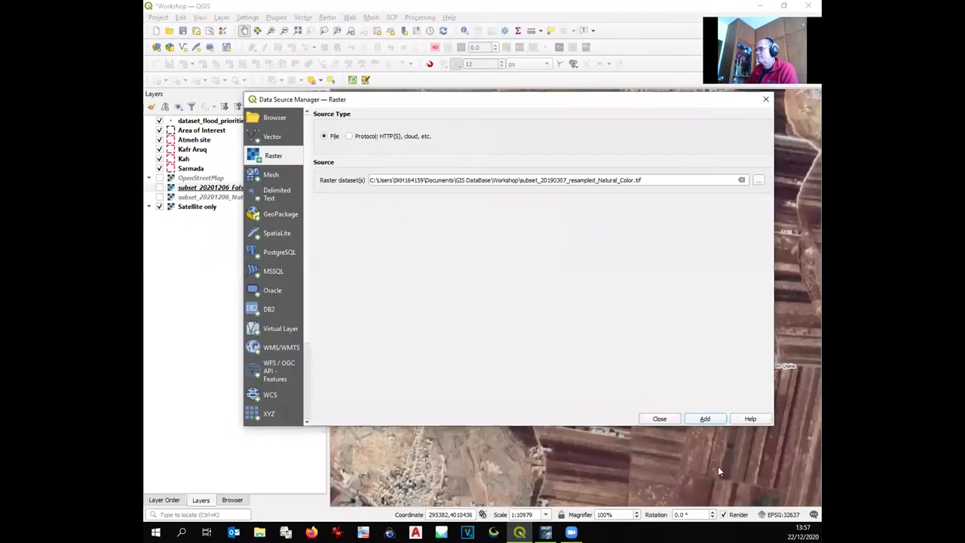
pyautogui.click(704, 419)
pyautogui.click(657, 419)
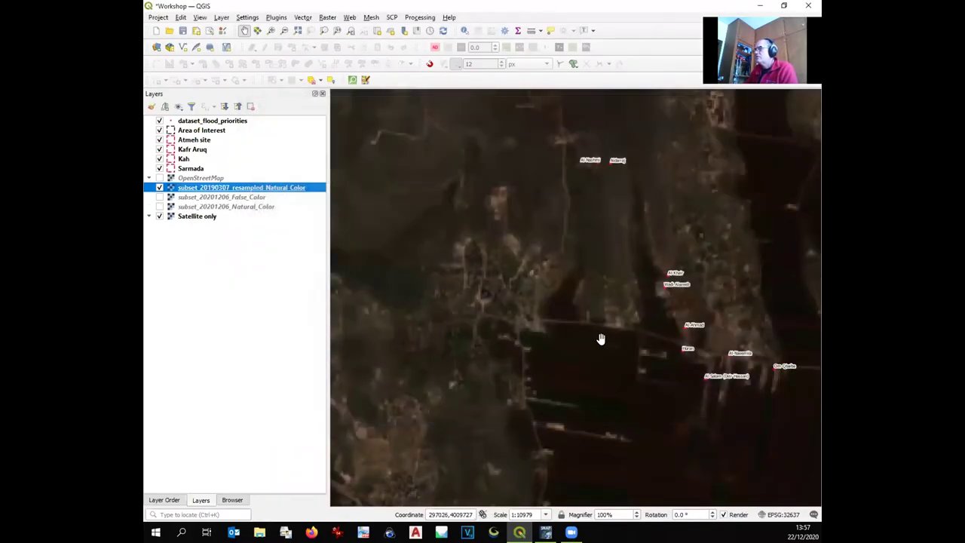
# Step: Order the layers so the subset rasters sit above OpenStreetMap, and set the March 2019 natural-colour layer's brightness to 34
pyautogui.scroll(-3, 599, 339)
pyautogui.moveTo(226, 187); pyautogui.dragTo(184, 180)
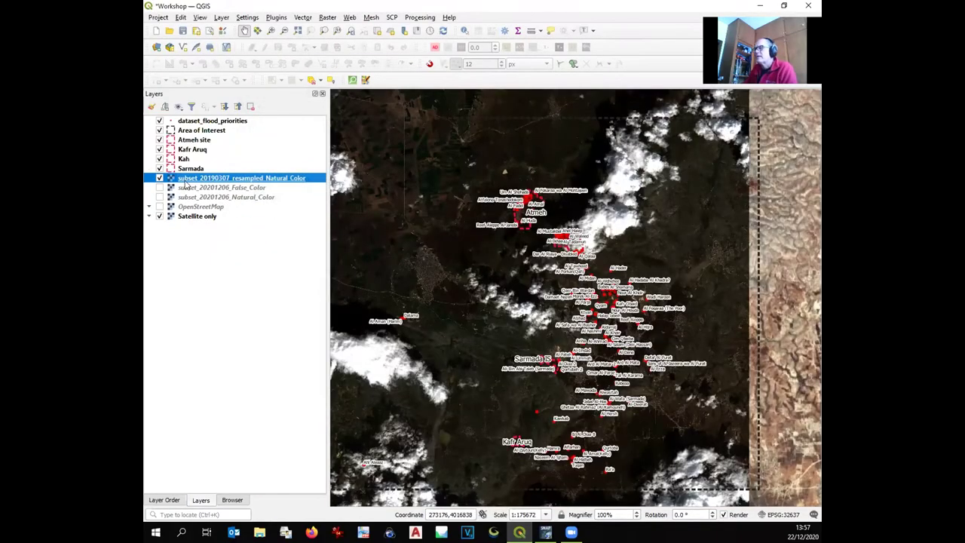
pyautogui.doubleClick(185, 180)
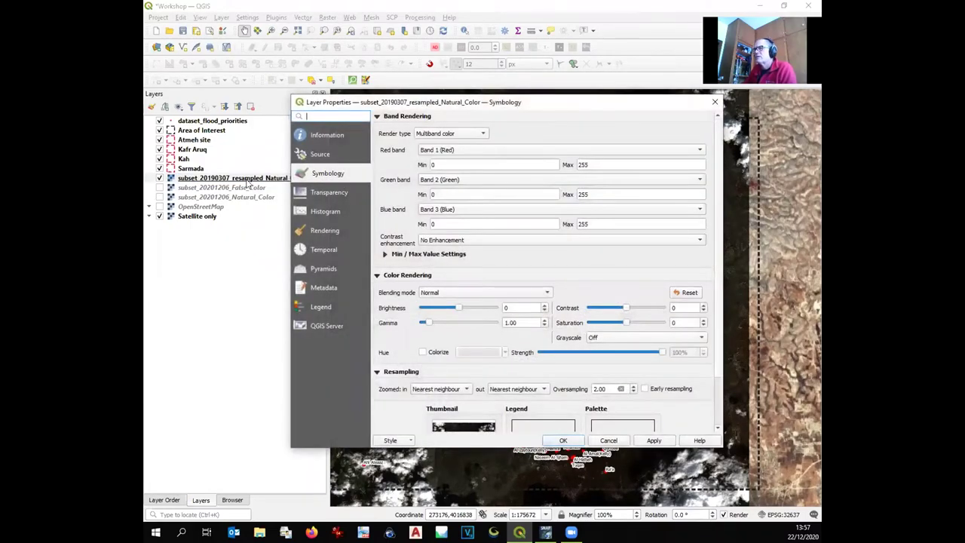
pyautogui.moveTo(456, 308); pyautogui.dragTo(448, 313)
pyautogui.click(645, 441)
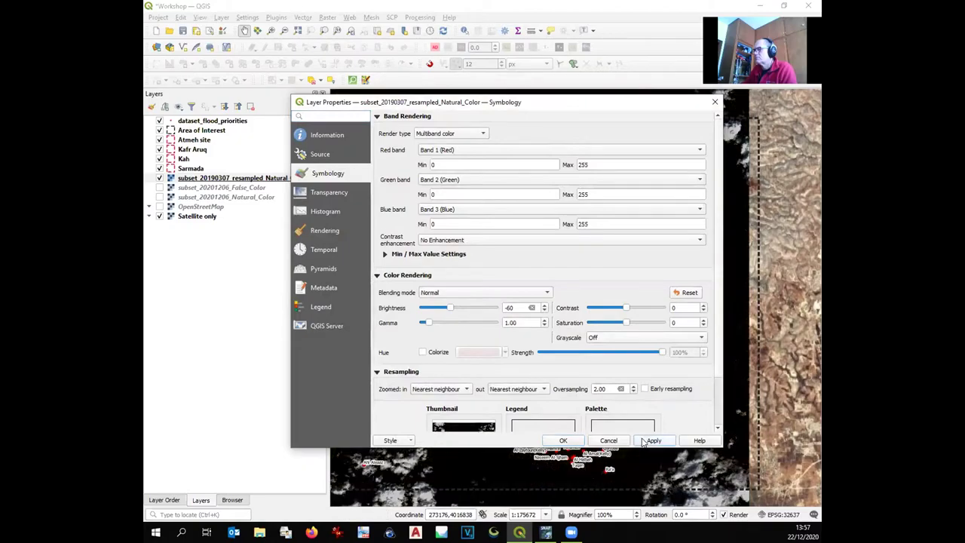
pyautogui.moveTo(449, 312); pyautogui.dragTo(465, 311)
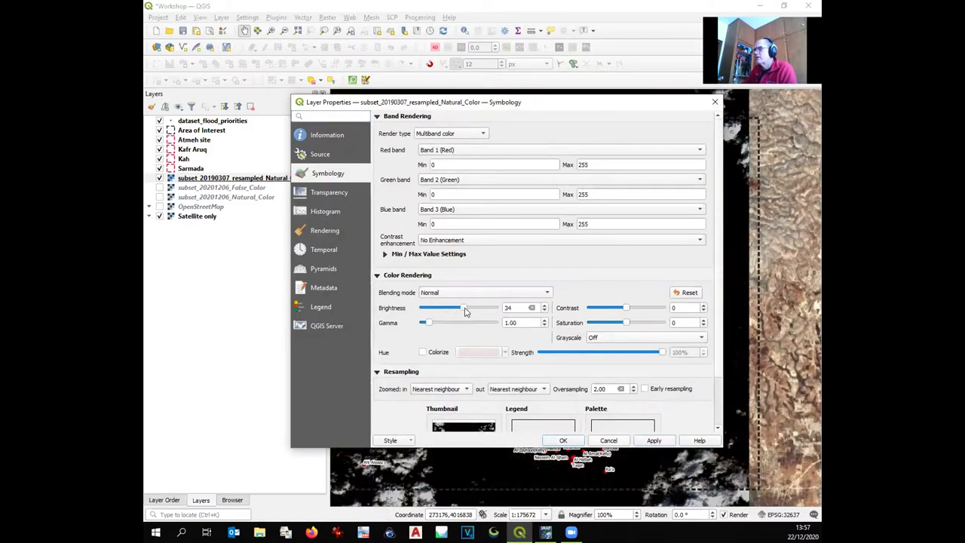
pyautogui.click(653, 442)
pyautogui.click(564, 441)
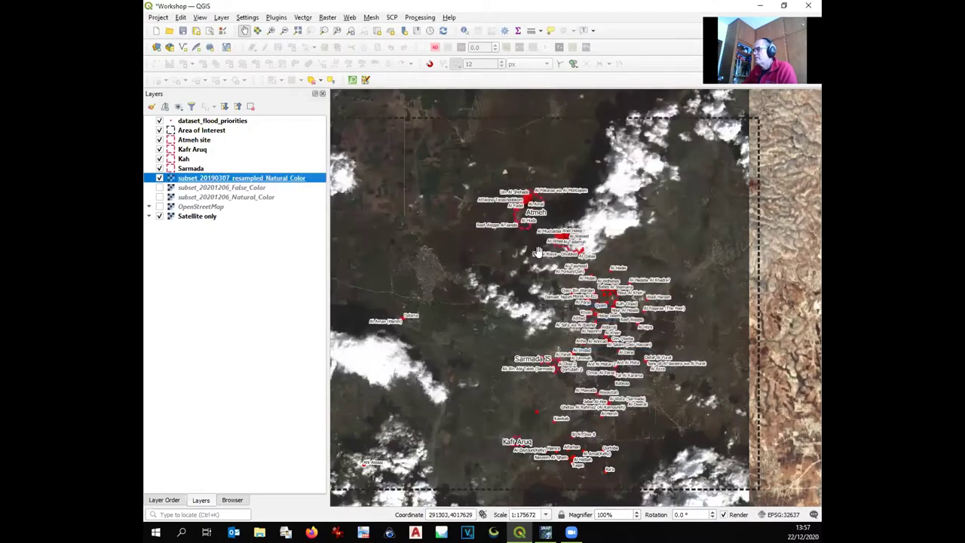
# Step: Inspect the March 2019 natural-colour image around the Kah and Atmeh sites
pyautogui.scroll(2, 560, 296)
pyautogui.scroll(2, 621, 304)
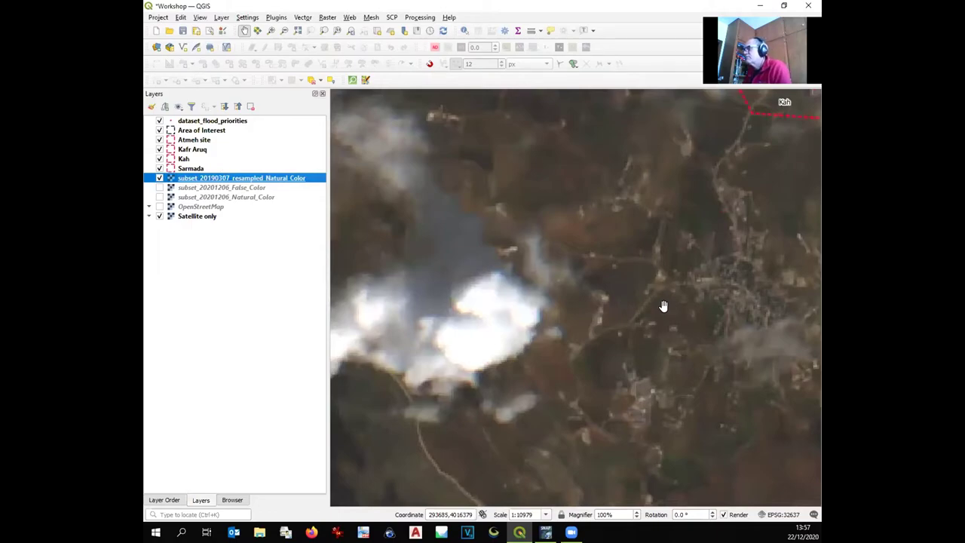
pyautogui.scroll(-1, 663, 307)
pyautogui.scroll(-1, 663, 307)
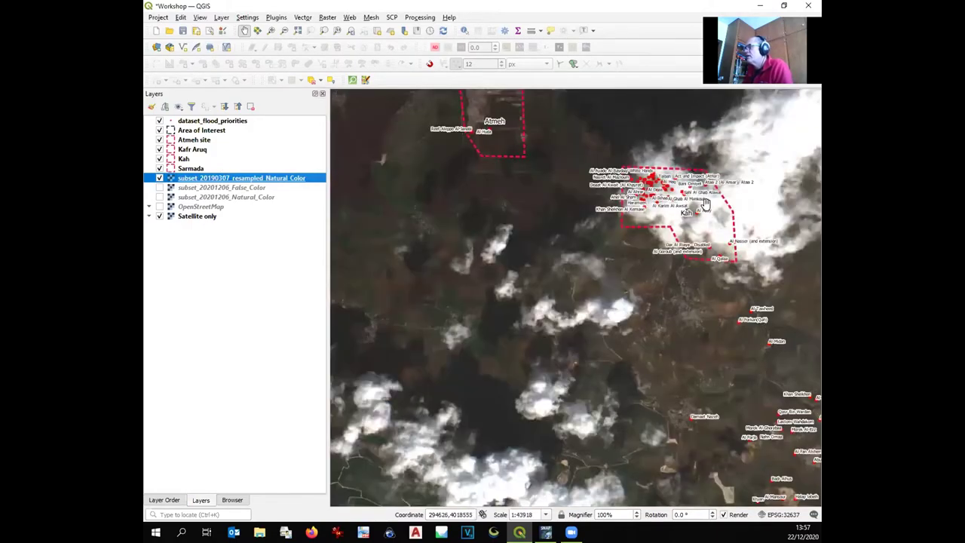
pyautogui.scroll(1, 674, 211)
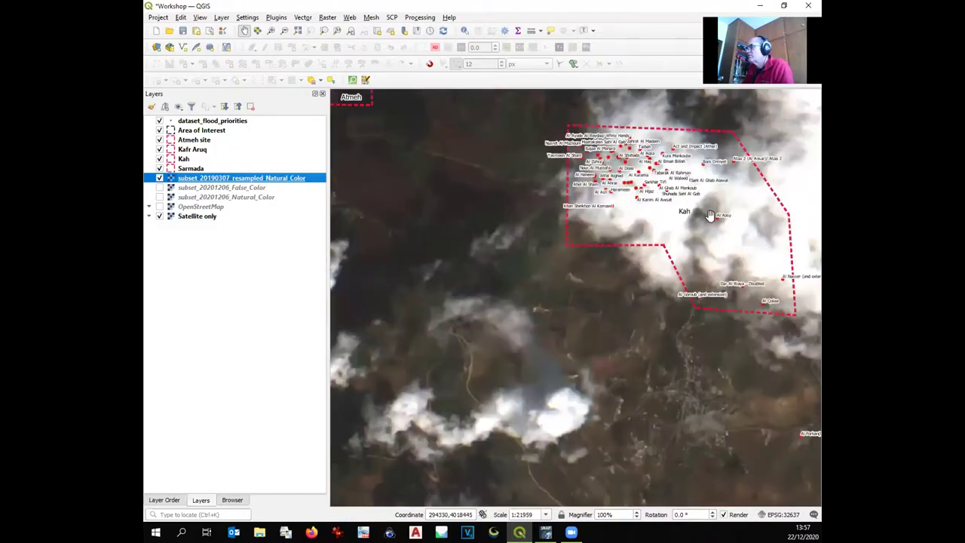
pyautogui.scroll(-1, 706, 213)
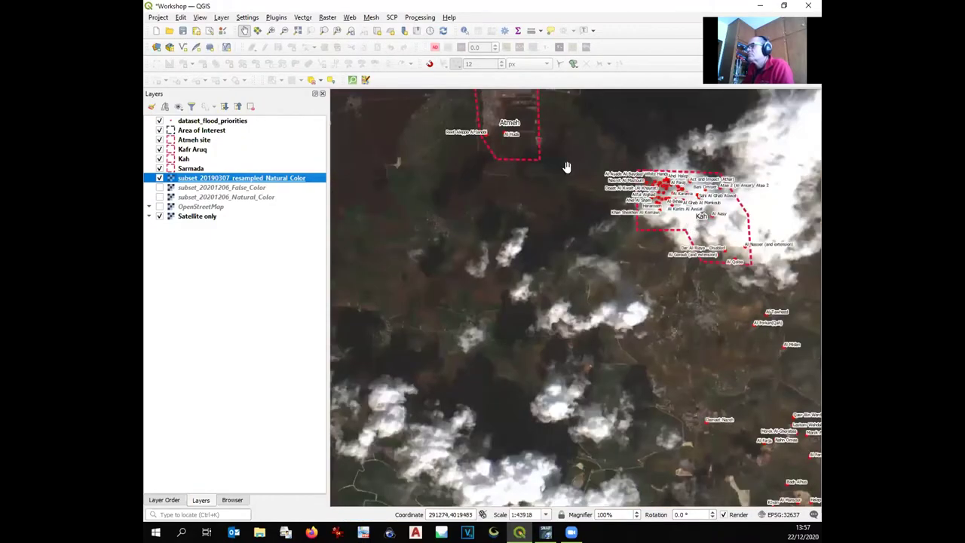
pyautogui.moveTo(566, 166); pyautogui.dragTo(603, 290)
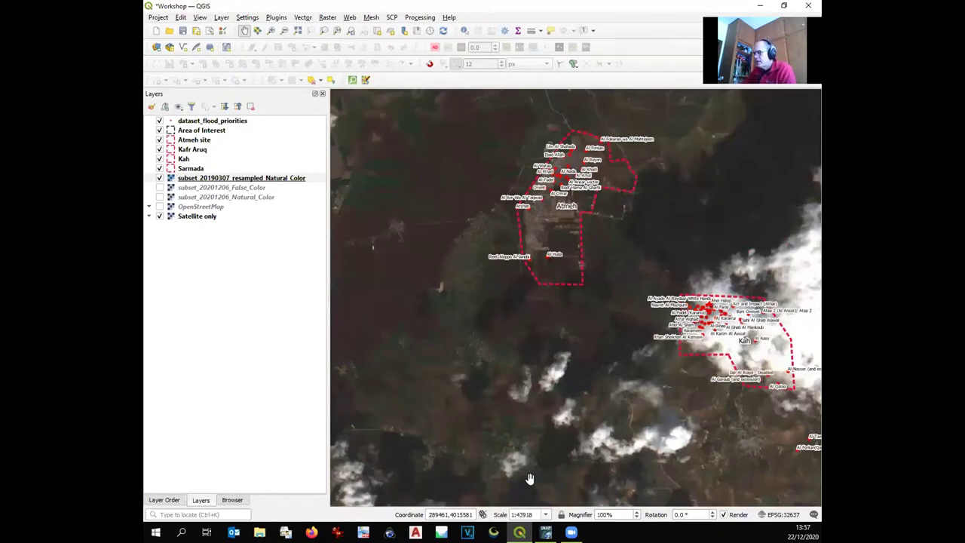
# Step: In SNAP, open an RGB image of subset_20190307_resampled with the Sentinel 2 MSI Land/Water profile (B8, B11, B4)
pyautogui.click(546, 532)
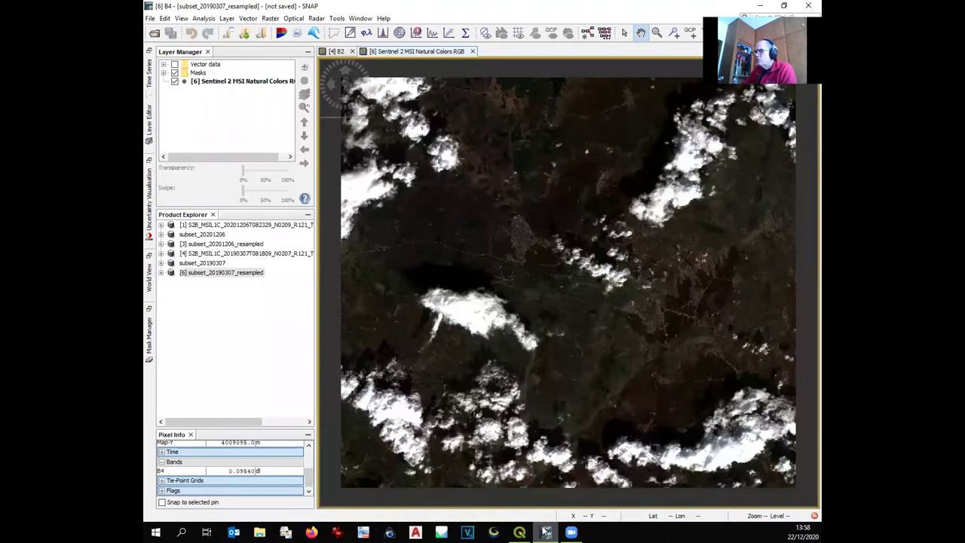
pyautogui.click(239, 275)
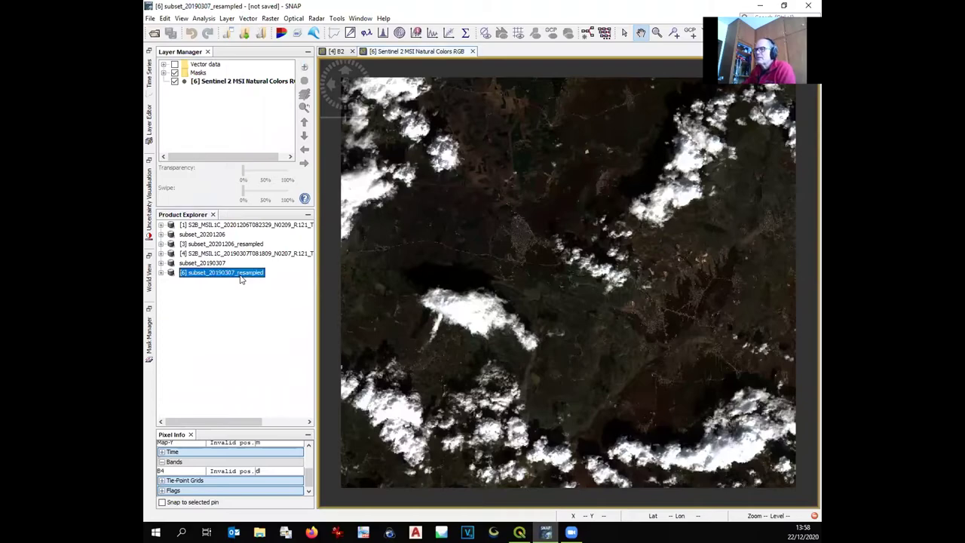
pyautogui.rightClick(196, 277)
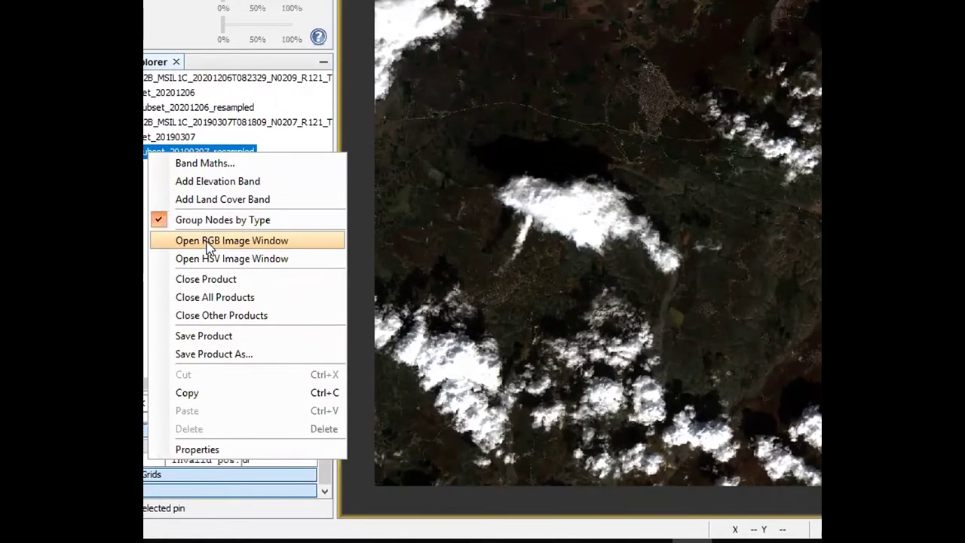
pyautogui.click(210, 254)
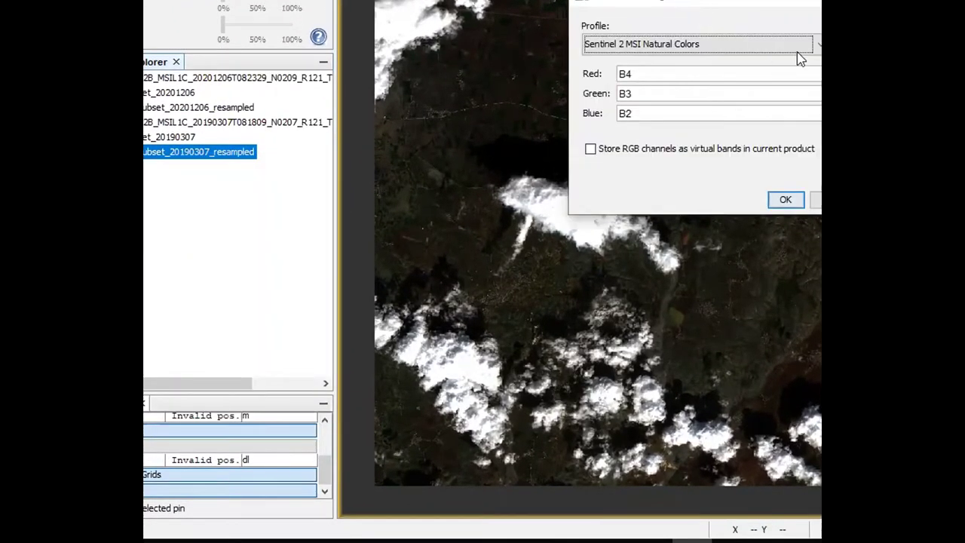
pyautogui.click(815, 44)
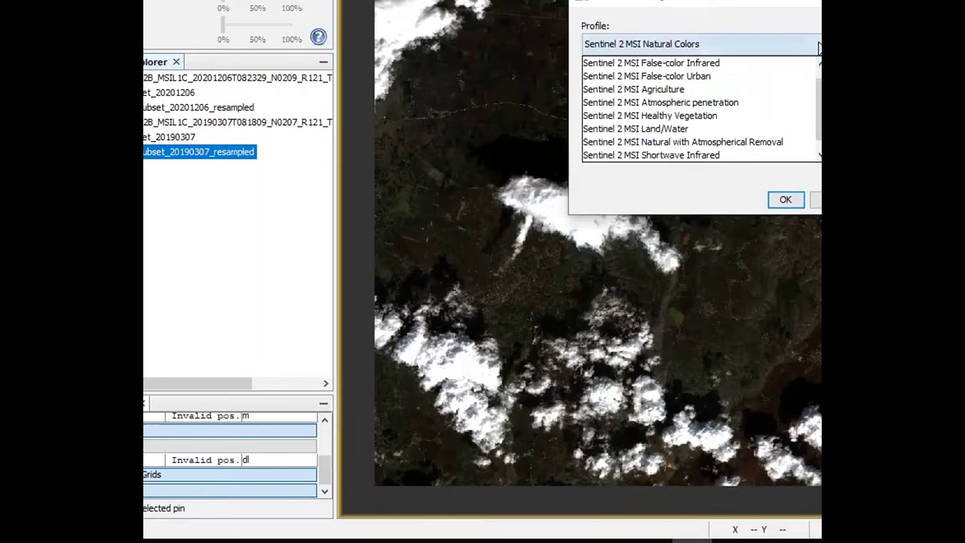
pyautogui.click(728, 129)
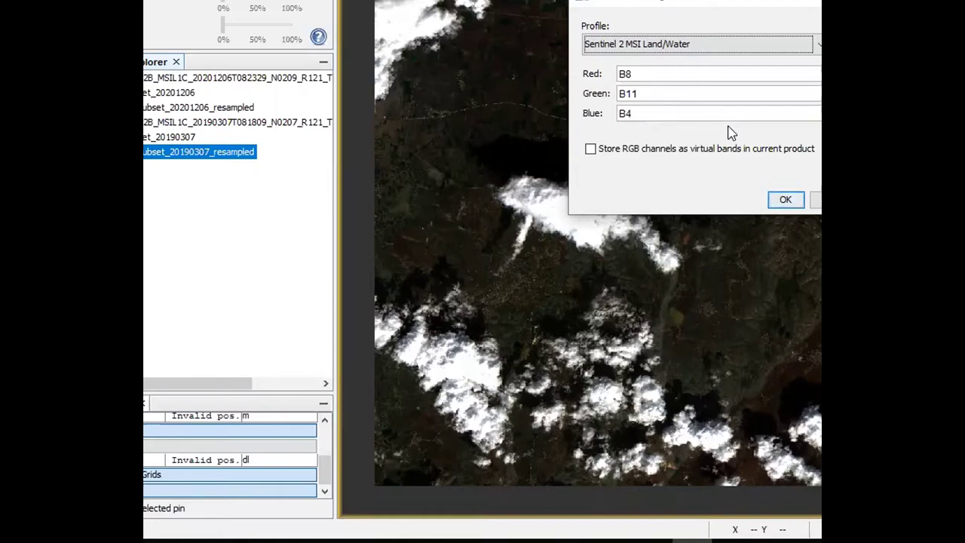
pyautogui.click(785, 199)
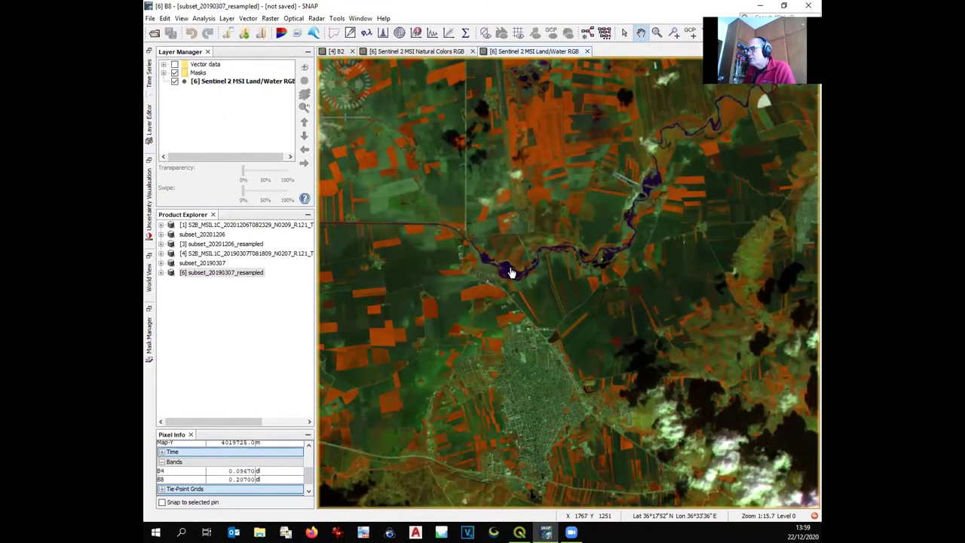
# Step: Export the land/water view as a full-scene GeoTIFF named subset_20190307_resampled_Land_Water.tif in the Workshop folder
pyautogui.moveTo(548, 314); pyautogui.dragTo(485, 221)
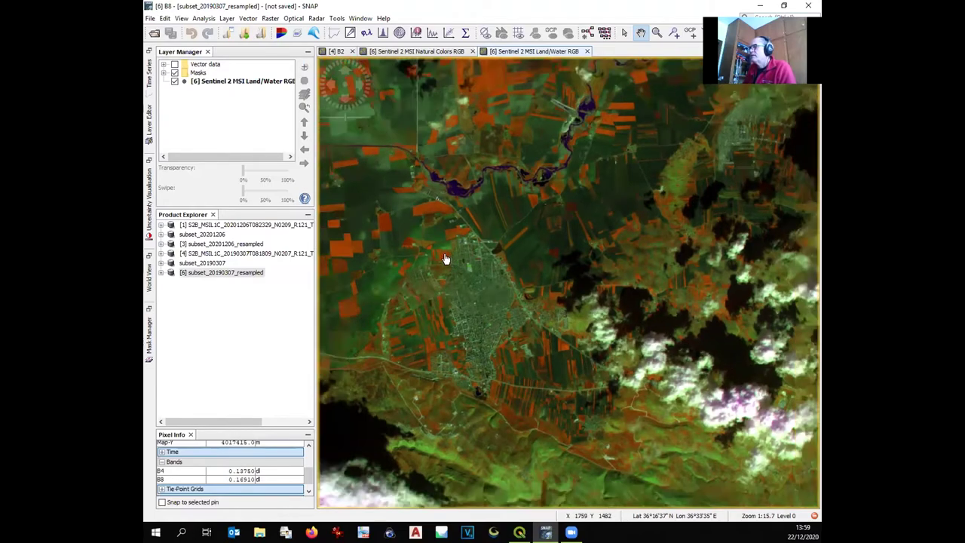
pyautogui.scroll(2, 446, 259)
pyautogui.scroll(1, 446, 259)
pyautogui.scroll(2, 451, 284)
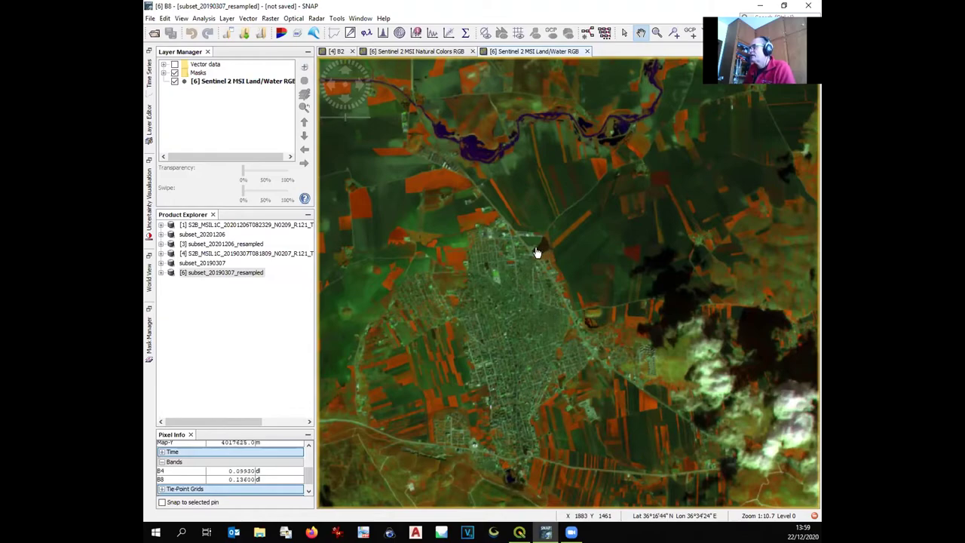
pyautogui.scroll(-2, 536, 253)
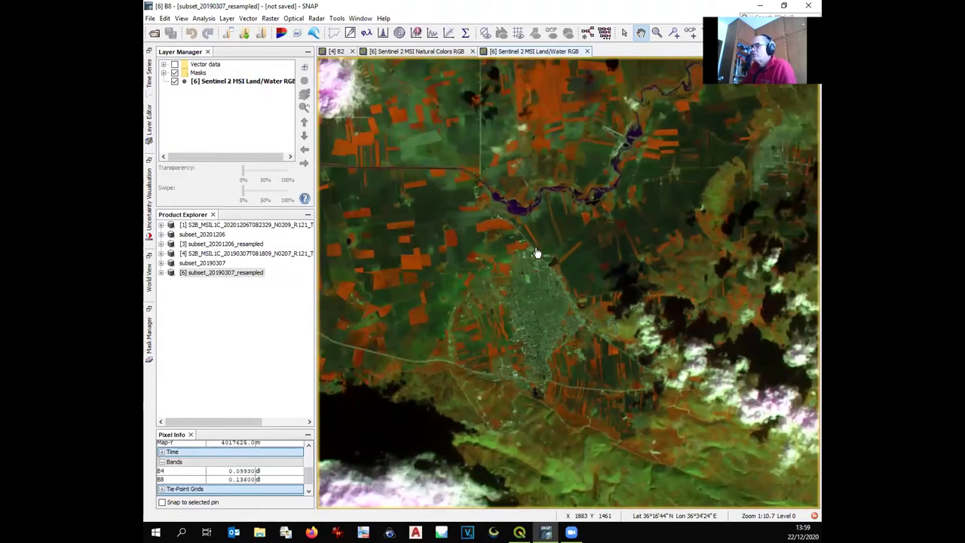
pyautogui.scroll(-3, 537, 253)
pyautogui.rightClick(538, 250)
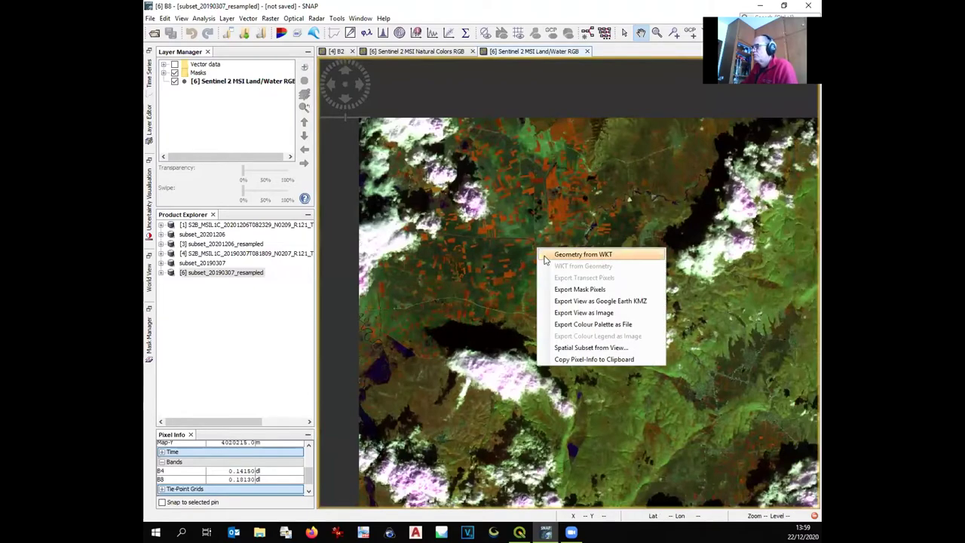
pyautogui.click(585, 315)
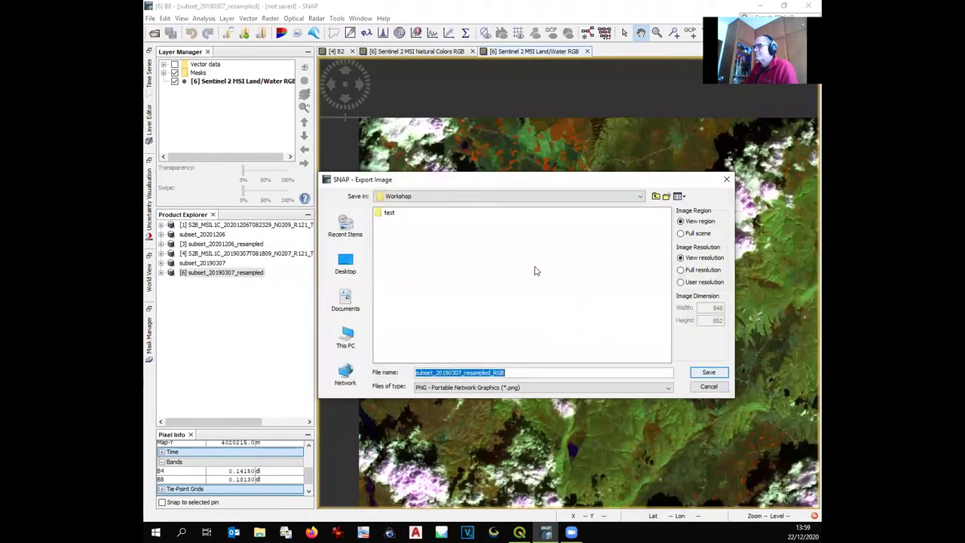
pyautogui.click(590, 386)
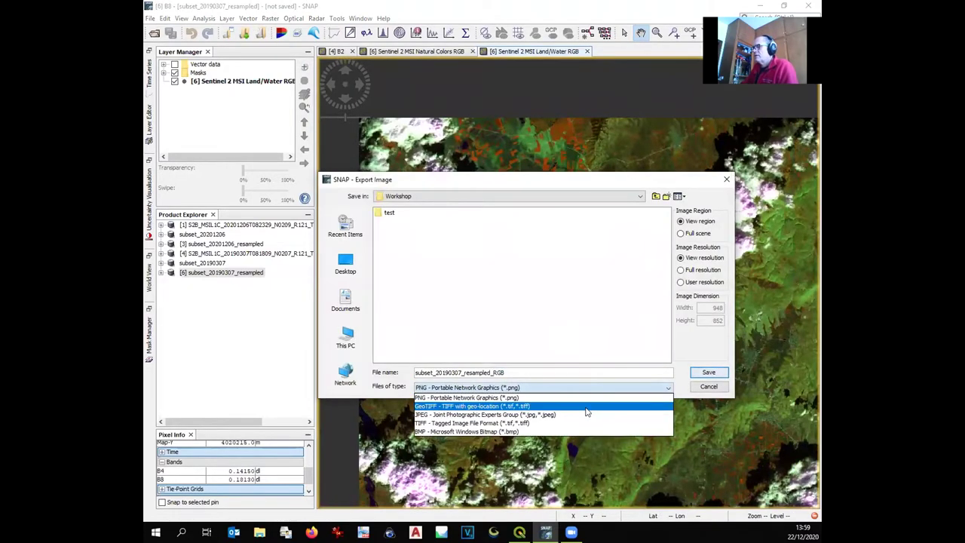
pyautogui.click(586, 408)
pyautogui.click(680, 233)
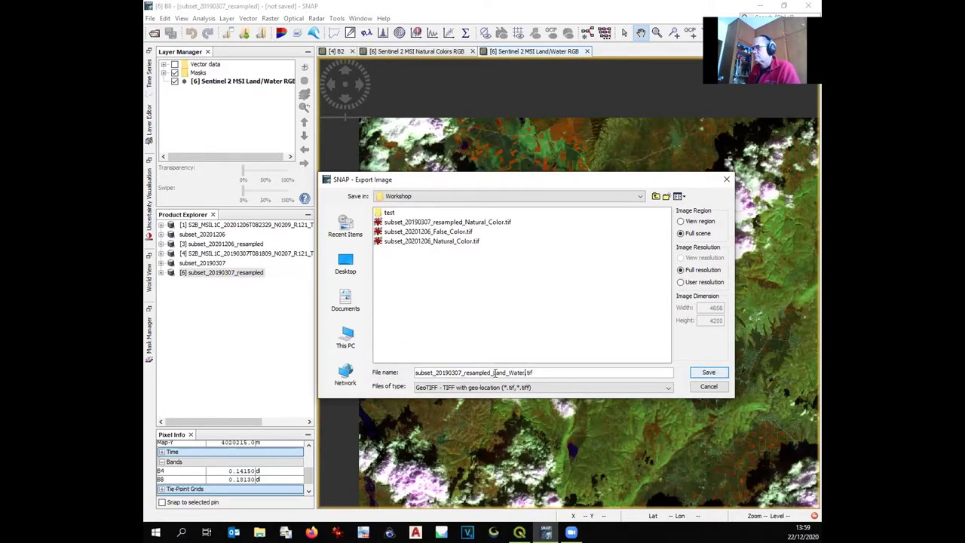
pyautogui.click(716, 371)
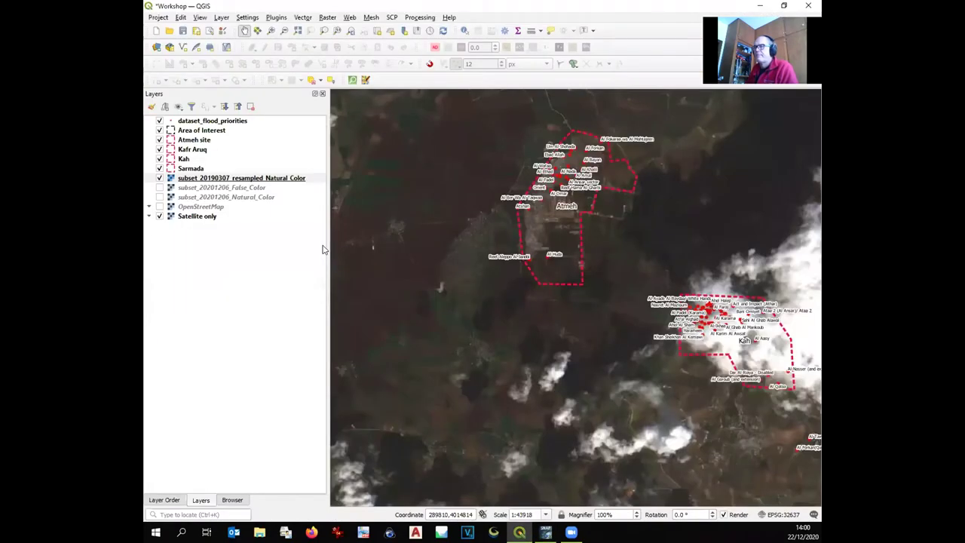
# Step: In QGIS, add the raster subset_20190307_resampled_Land_Water.tif from the Workshop folder to the Workshop project
pyautogui.click(156, 47)
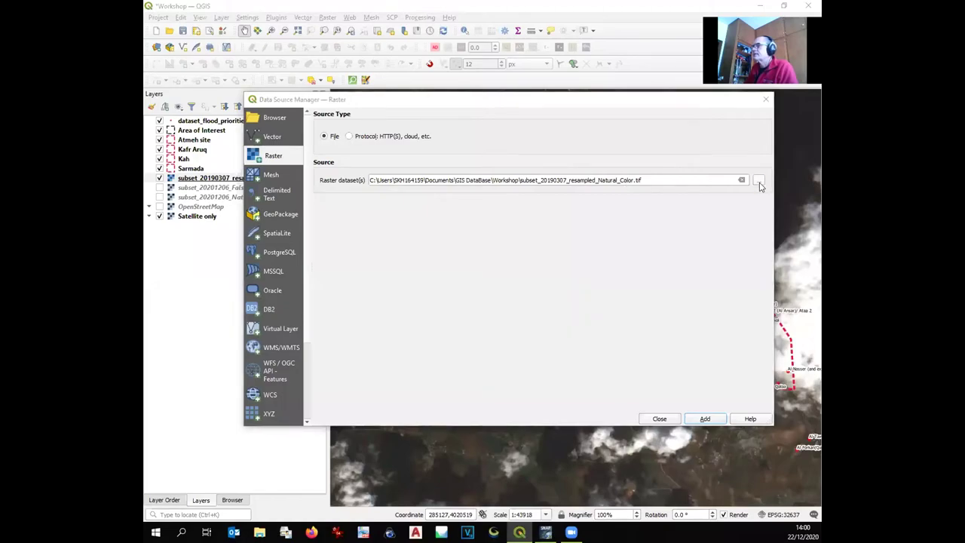
pyautogui.click(758, 181)
pyautogui.click(346, 75)
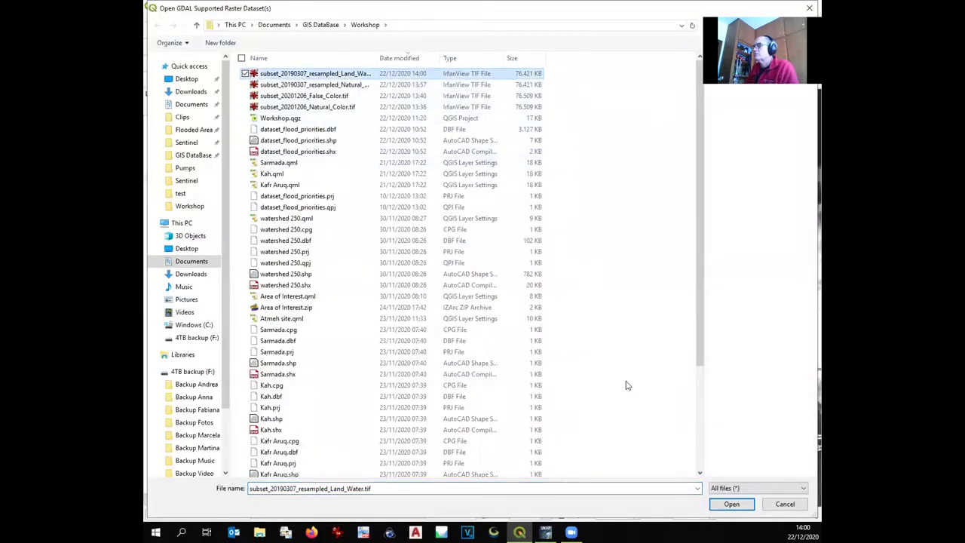
pyautogui.click(731, 503)
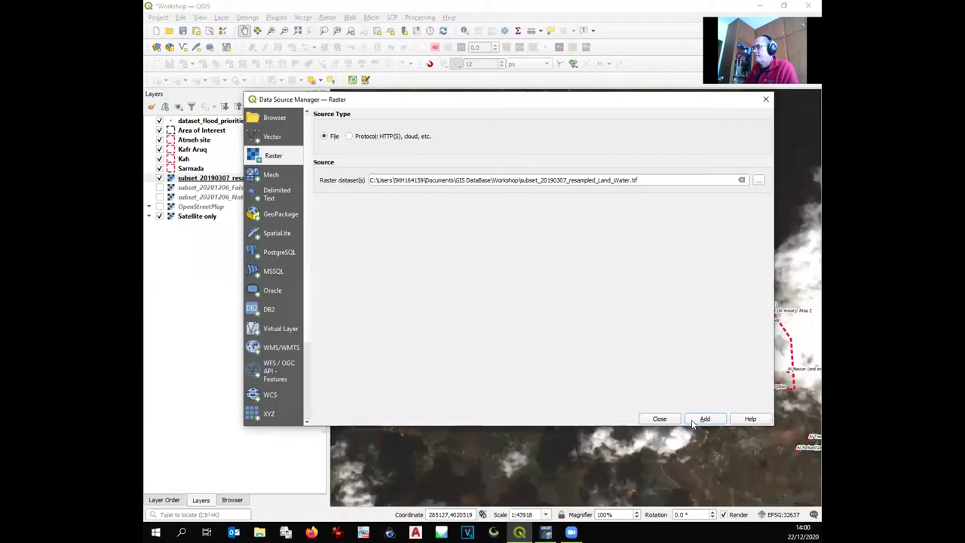
pyautogui.click(700, 419)
pyautogui.click(659, 418)
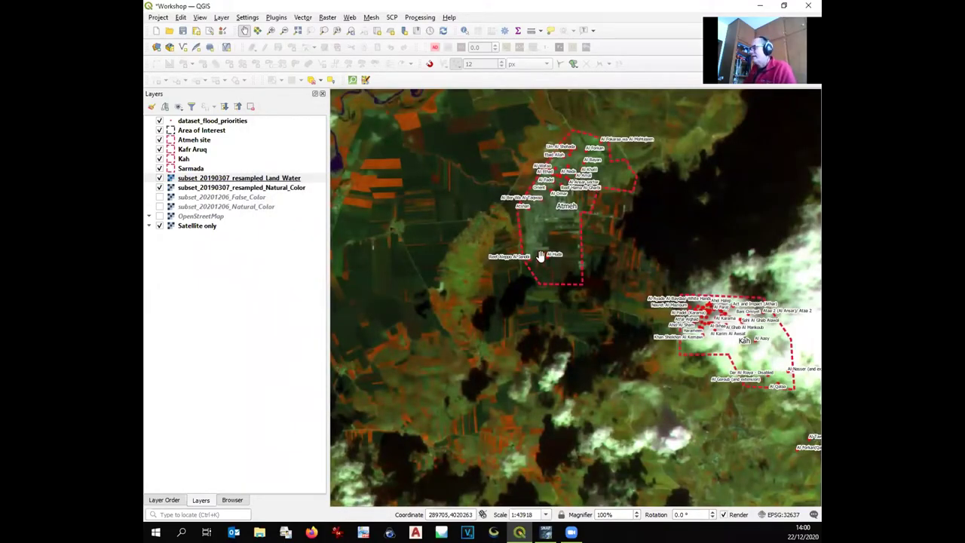
# Step: Inspect the March 2019 land/water image around the Atmeh site and along the river to its northwest
pyautogui.scroll(1, 542, 231)
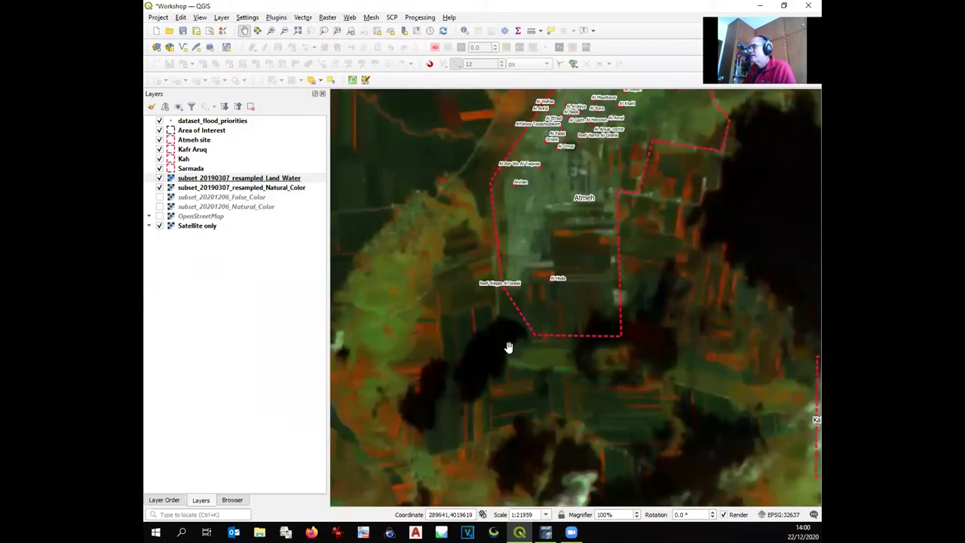
pyautogui.scroll(-1, 530, 413)
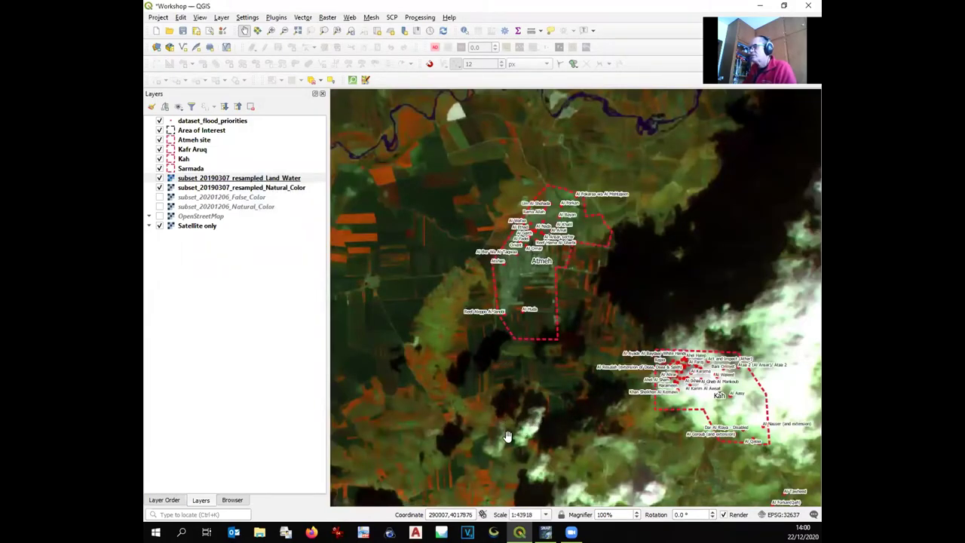
pyautogui.moveTo(519, 296); pyautogui.dragTo(723, 377)
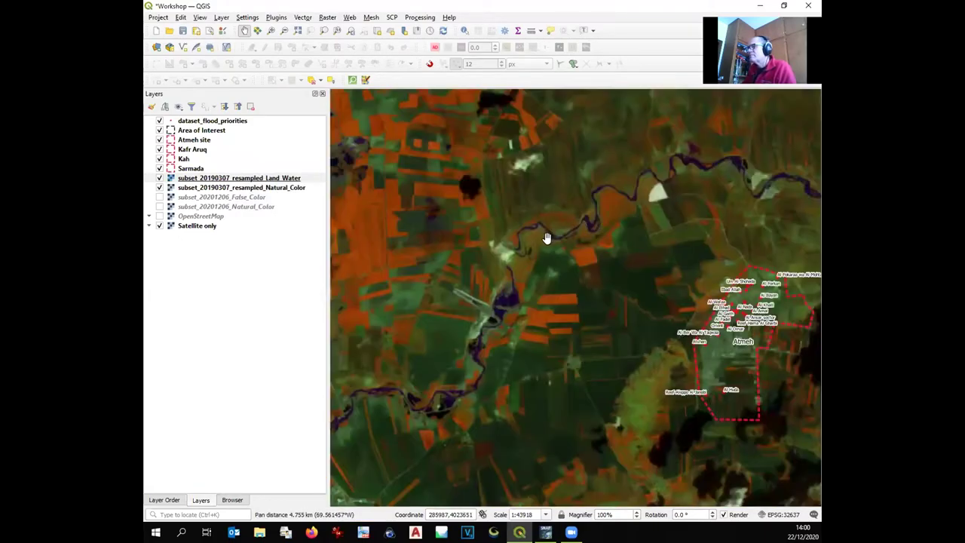
pyautogui.scroll(-2, 497, 325)
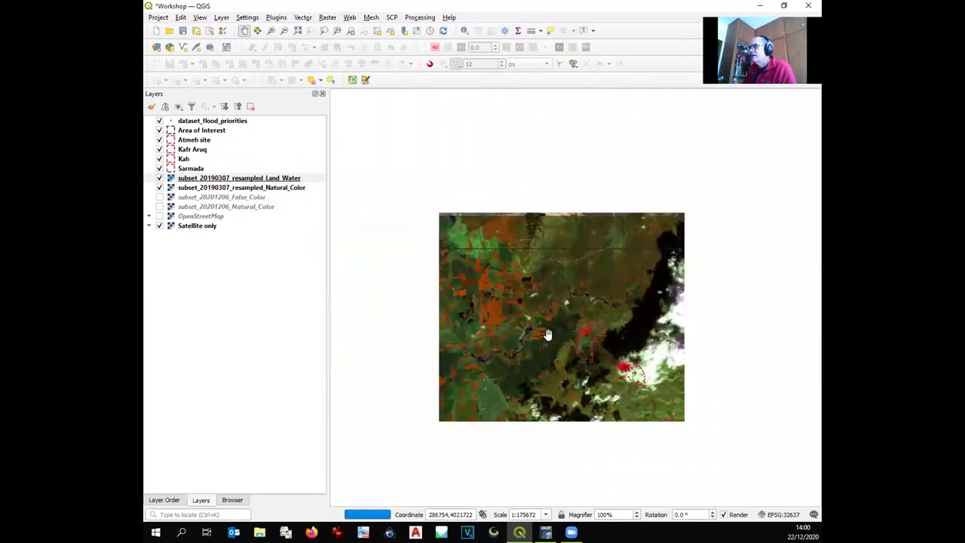
pyautogui.moveTo(509, 326); pyautogui.dragTo(582, 335)
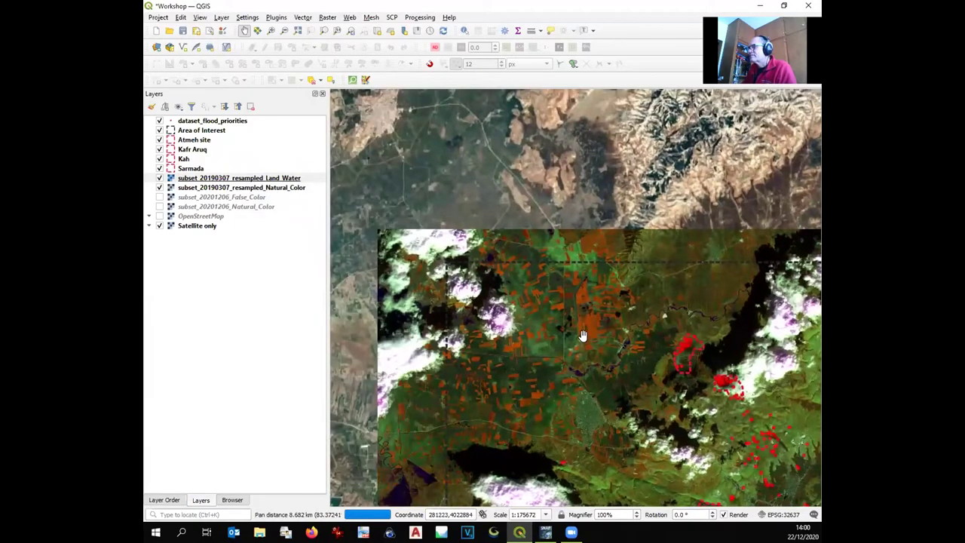
pyautogui.scroll(1, 583, 332)
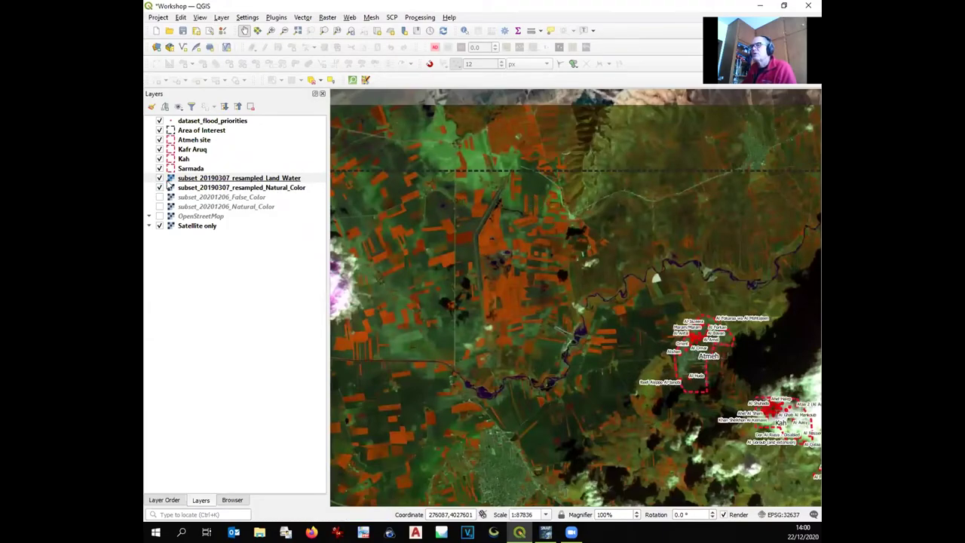
# Step: Hide the March 2019 natural-colour layer and compare the March 2019 land/water image with the December 2020 false-colour image, showing each in turn
pyautogui.click(159, 179)
pyautogui.click(159, 179)
pyautogui.click(159, 188)
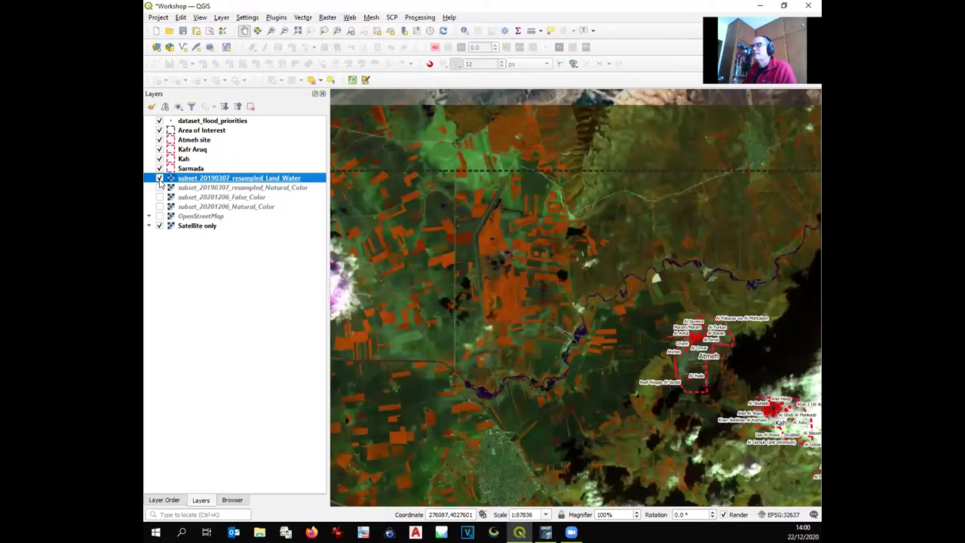
pyautogui.click(159, 178)
pyautogui.click(159, 198)
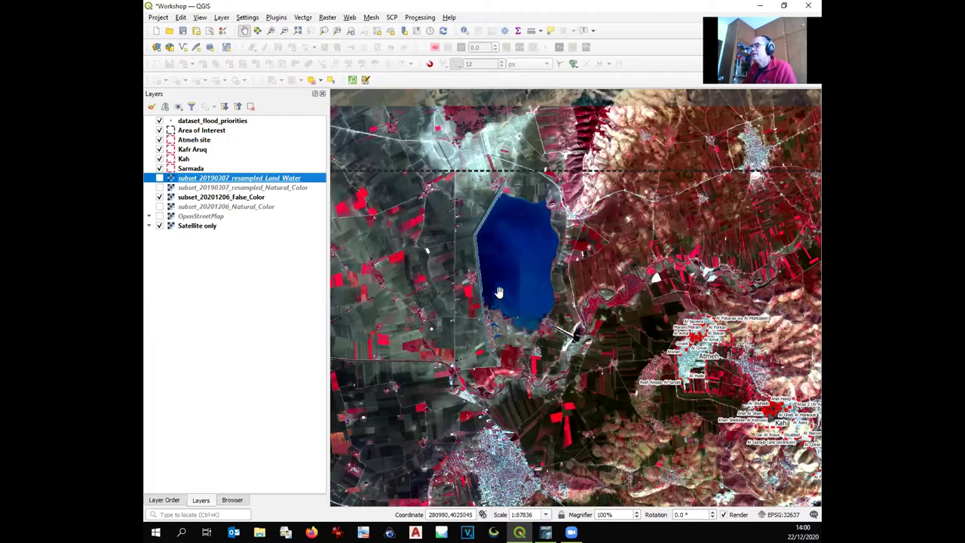
pyautogui.click(159, 197)
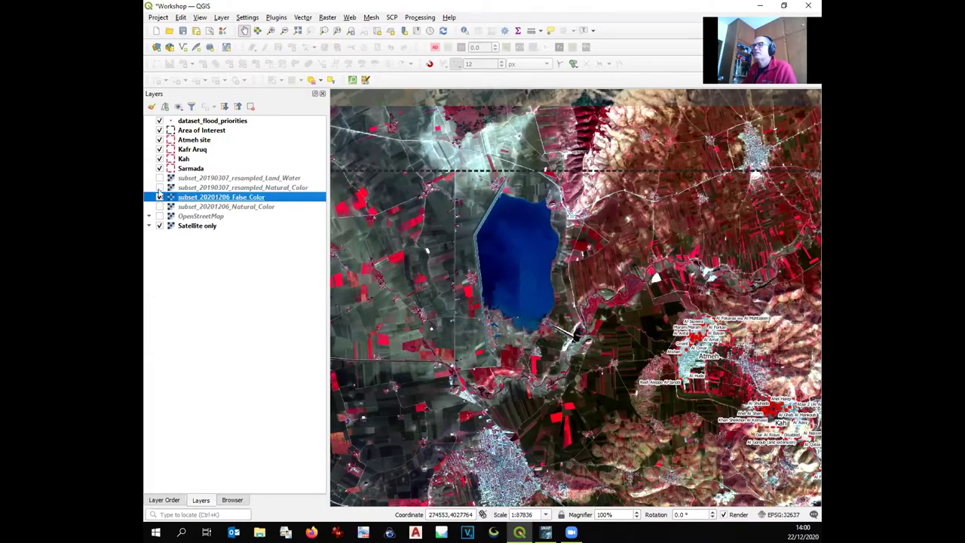
pyautogui.click(159, 197)
pyautogui.click(159, 178)
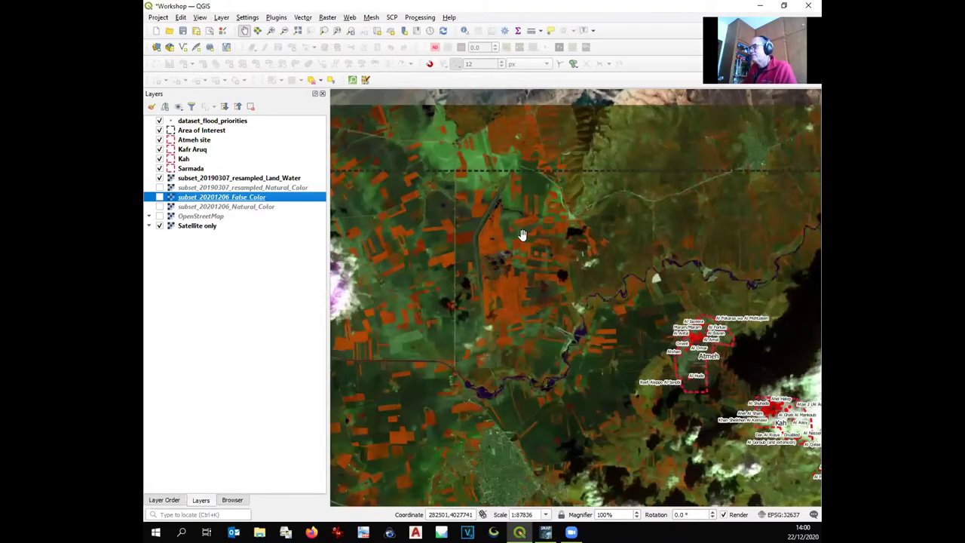
pyautogui.scroll(-1, 553, 273)
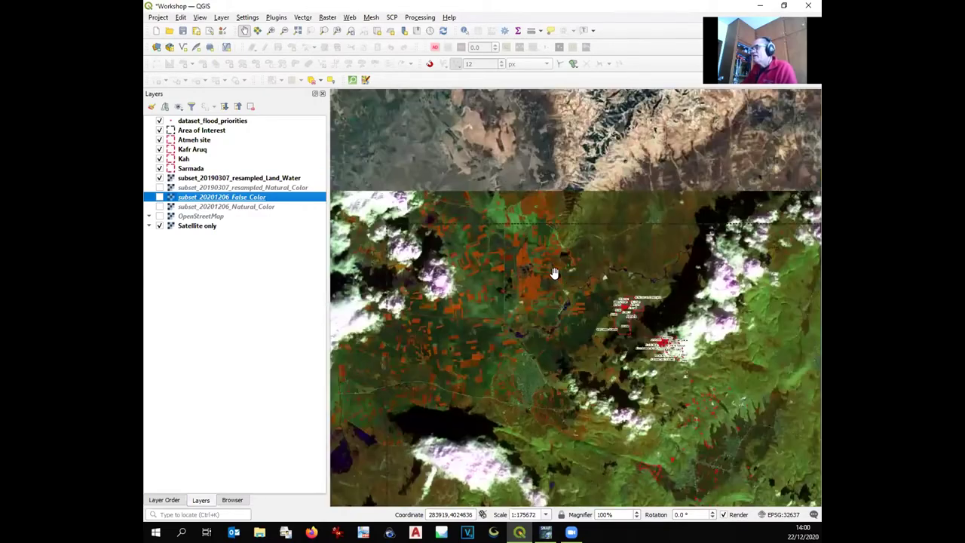
pyautogui.moveTo(560, 274); pyautogui.dragTo(523, 173)
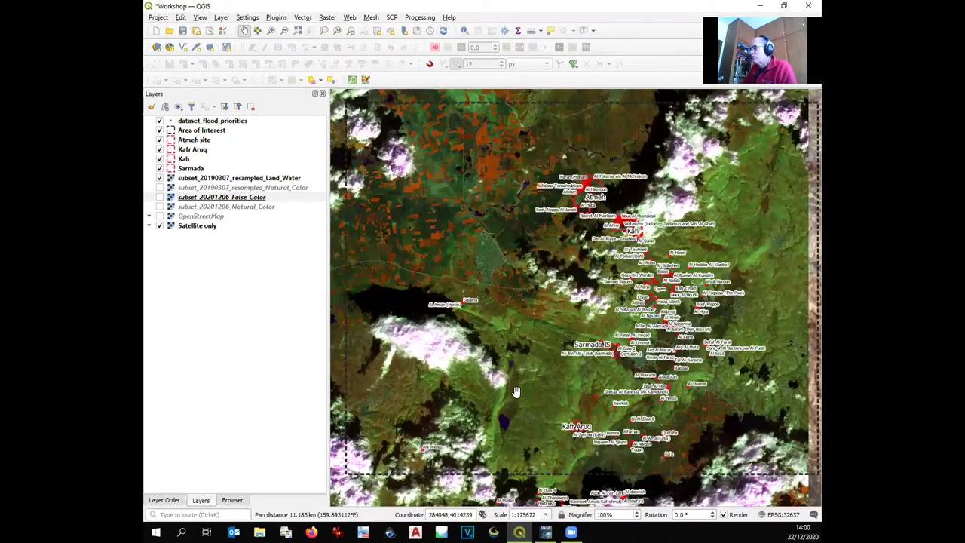
# Step: In SNAP, look through the predefined Sentinel-2 RGB profiles available for subset_20190307_resampled without opening a new image
pyautogui.moveTo(550, 532)
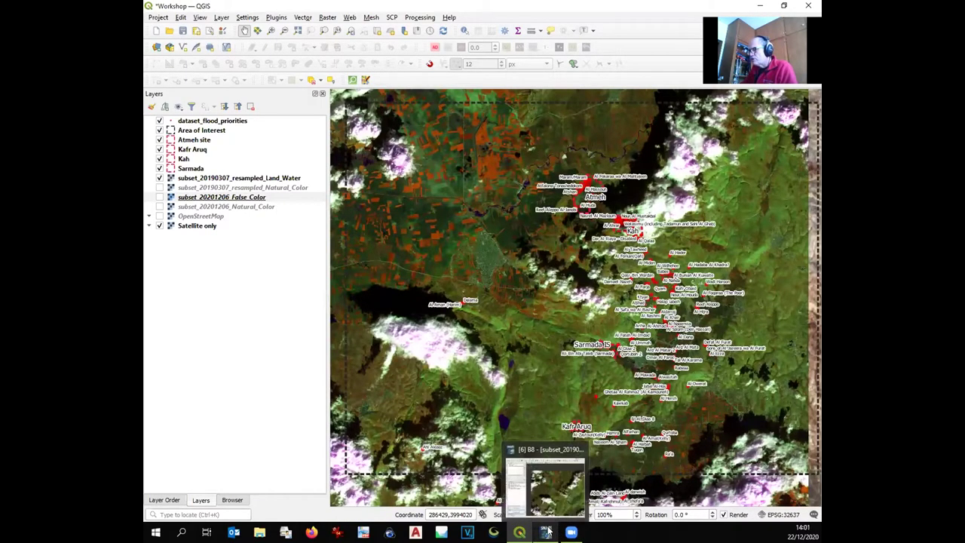
pyautogui.click(550, 532)
pyautogui.rightClick(188, 272)
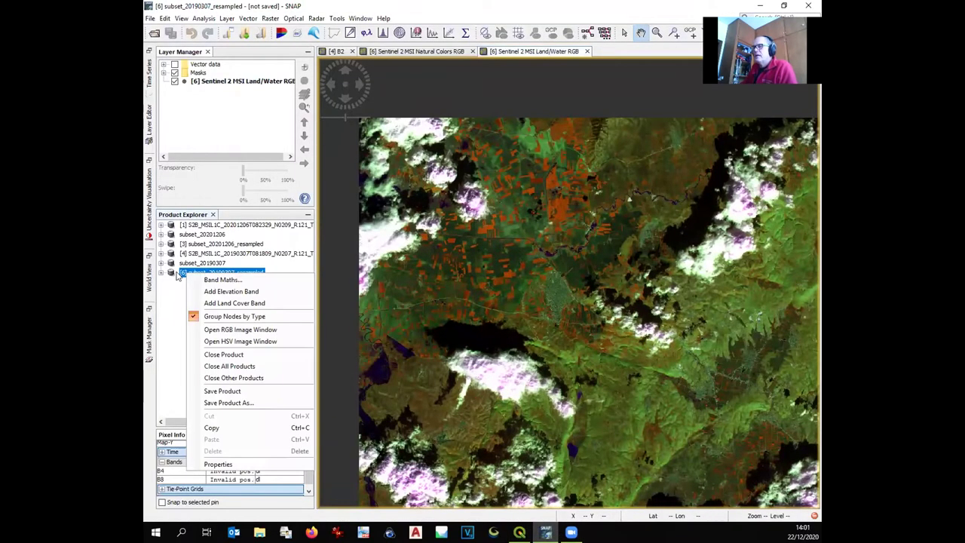
pyautogui.click(228, 335)
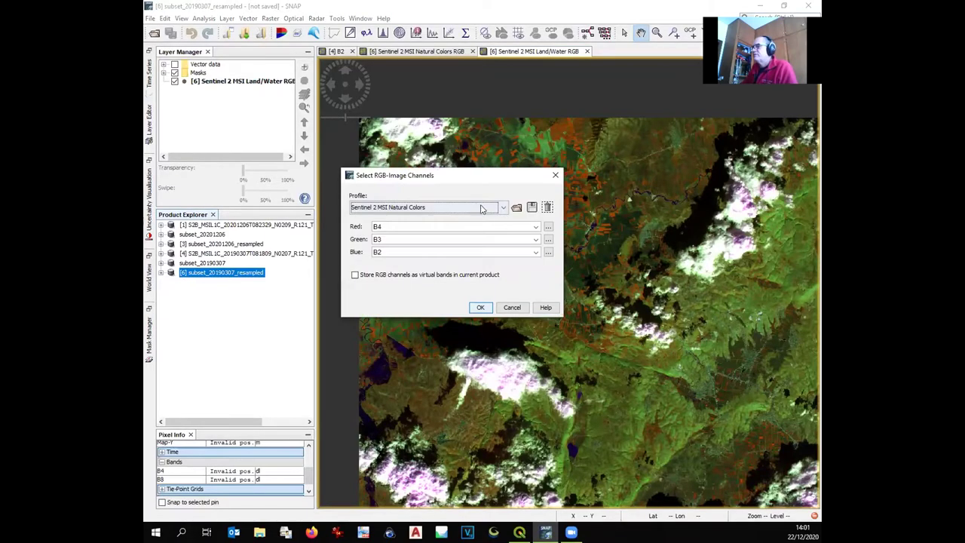
pyautogui.click(504, 207)
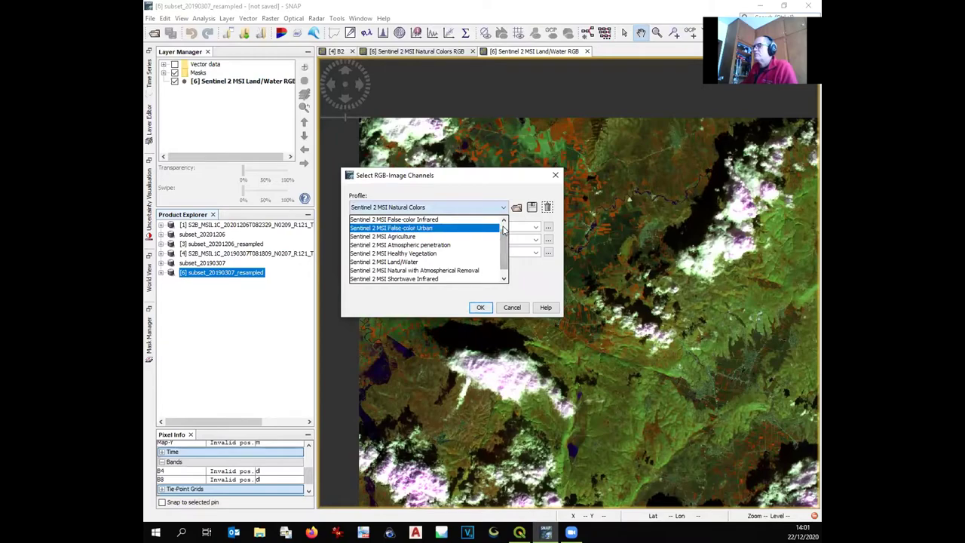
pyautogui.scroll(1, 501, 230)
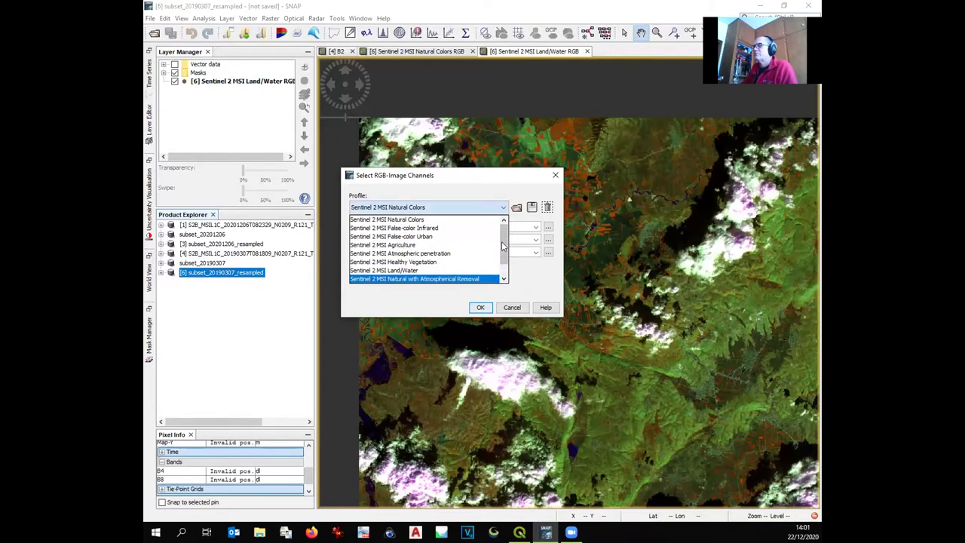
pyautogui.click(486, 209)
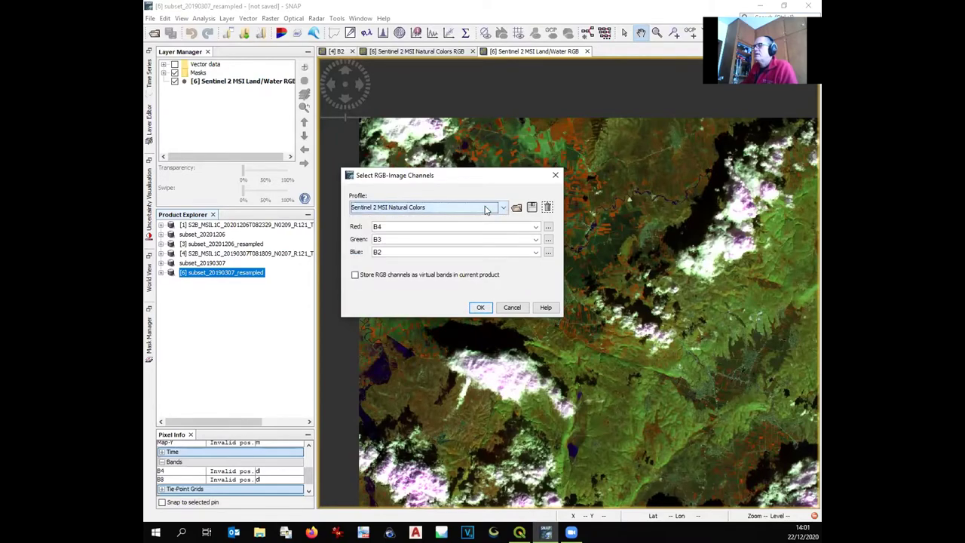
pyautogui.click(555, 177)
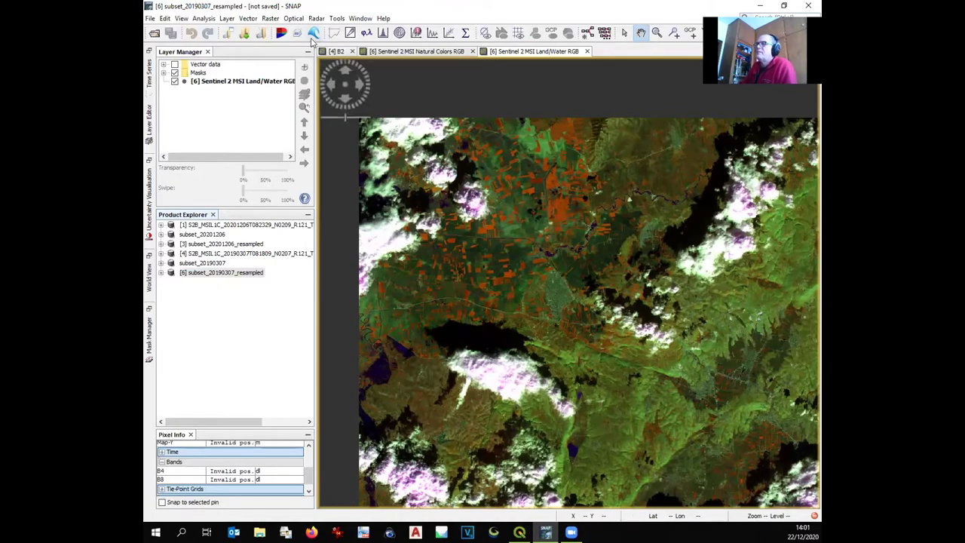
# Step: Define a Band Maths band named Moixture for subset_20190307_resampled, using the moisture index formula from slide 6 of Sentinel-2.pptx: (B8A-B11)/(B8A+B11)
pyautogui.click(267, 20)
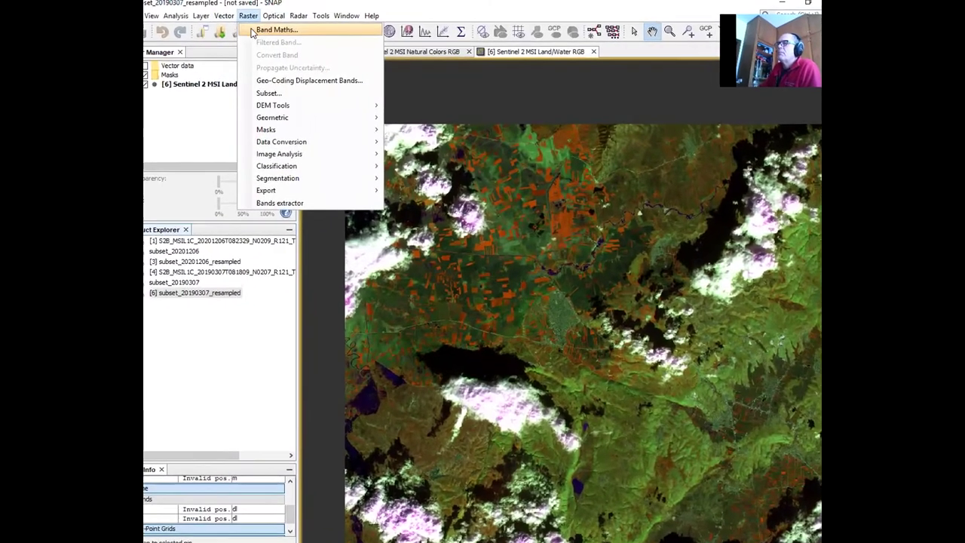
pyautogui.click(266, 19)
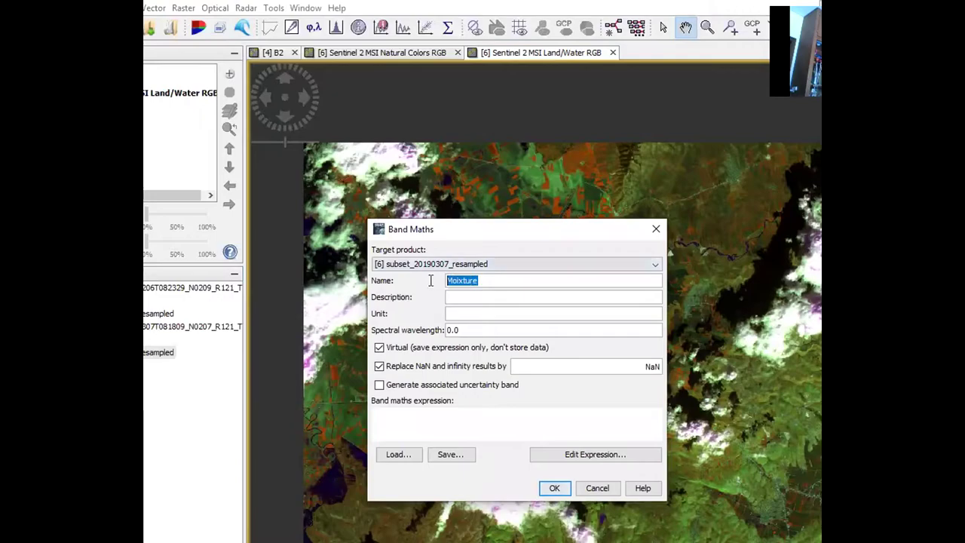
pyautogui.click(503, 423)
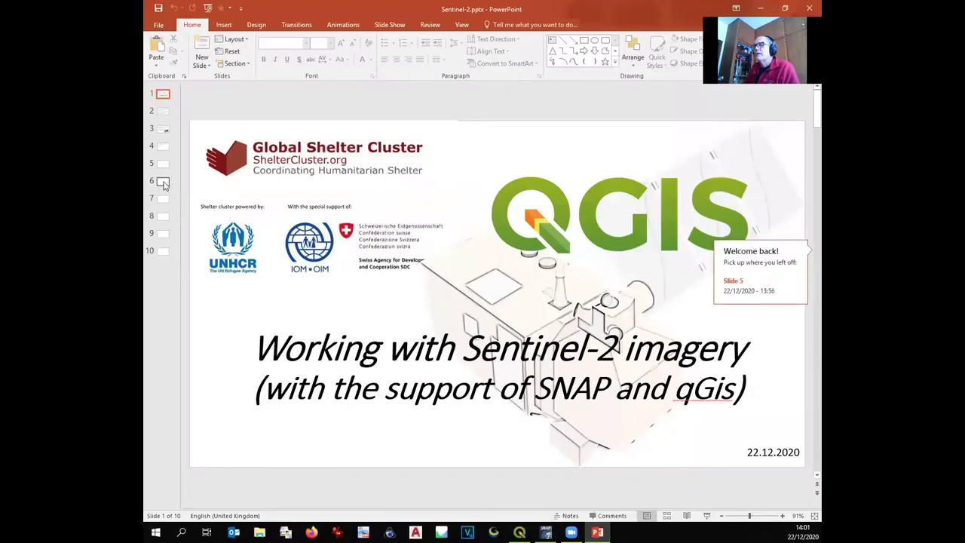
pyautogui.click(163, 182)
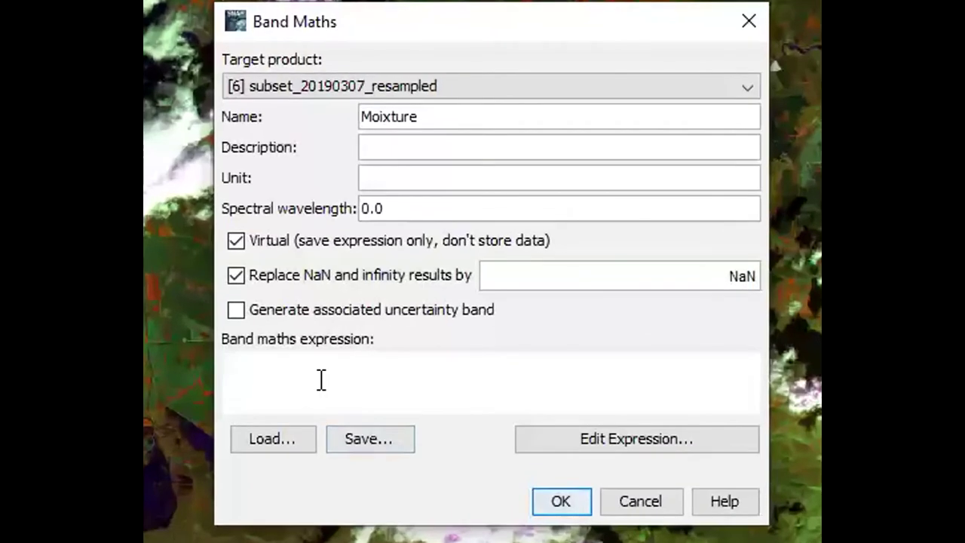
pyautogui.write('(B8A-B11')
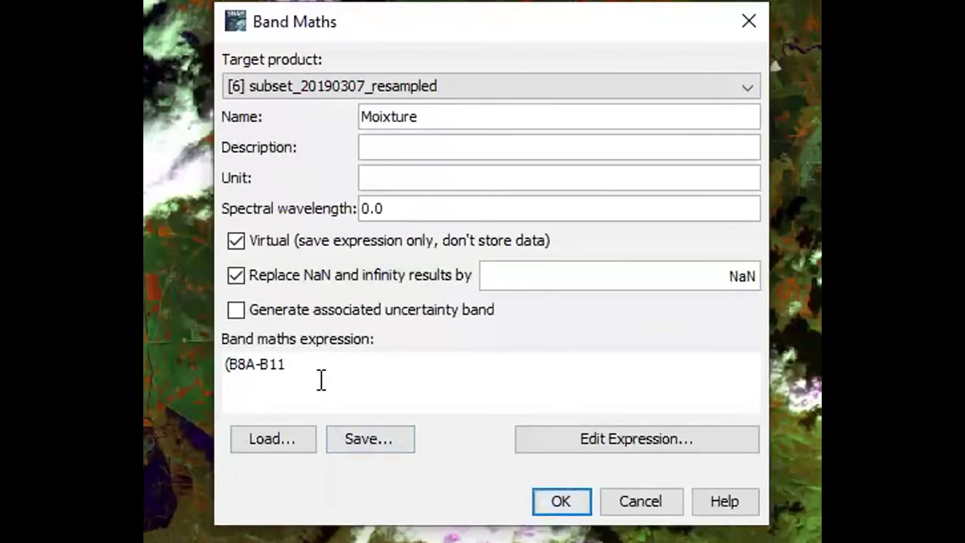
pyautogui.write(')/(B8A+B11)')
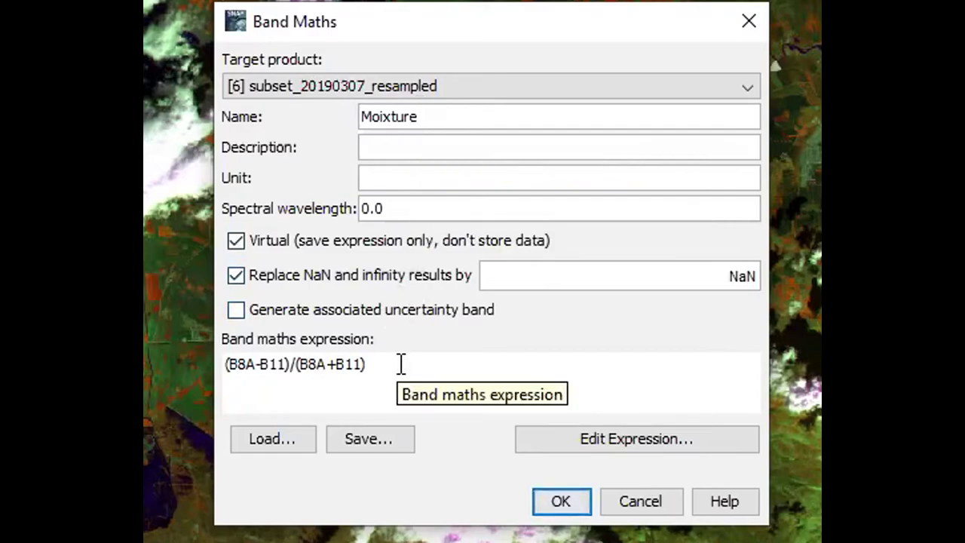
# Step: Save the band maths expression as myExpression_Moixture.txt in the Workshop folder of GIS DataBase
pyautogui.click(369, 439)
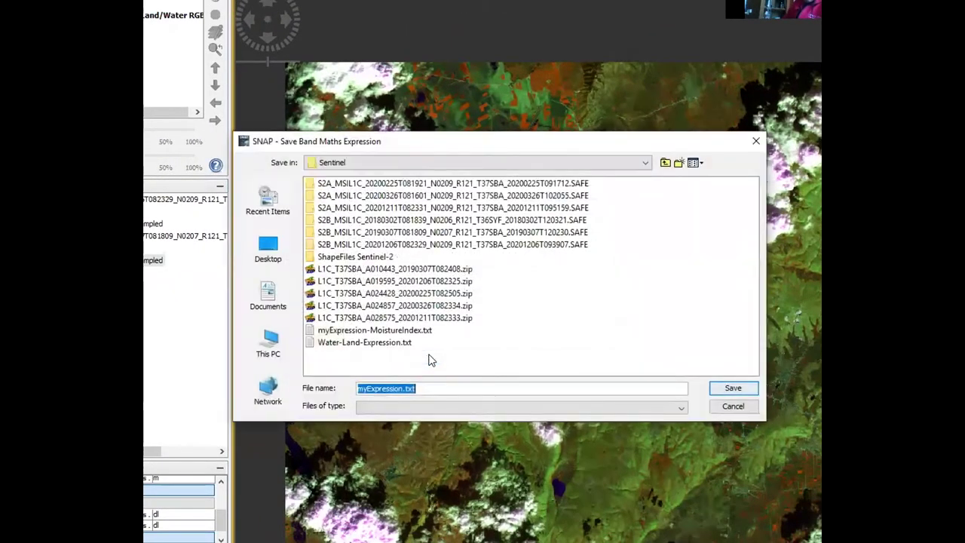
pyautogui.click(668, 163)
pyautogui.click(354, 210)
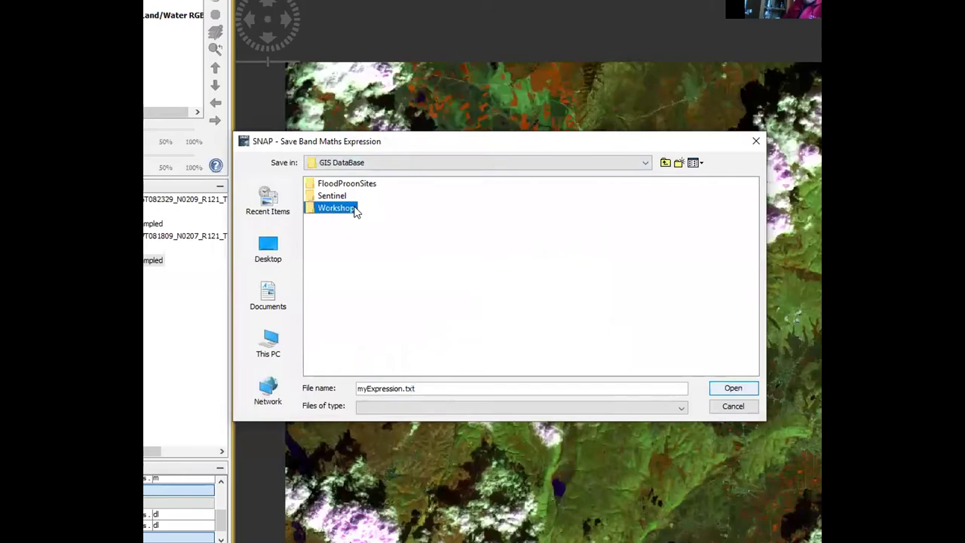
pyautogui.doubleClick(309, 211)
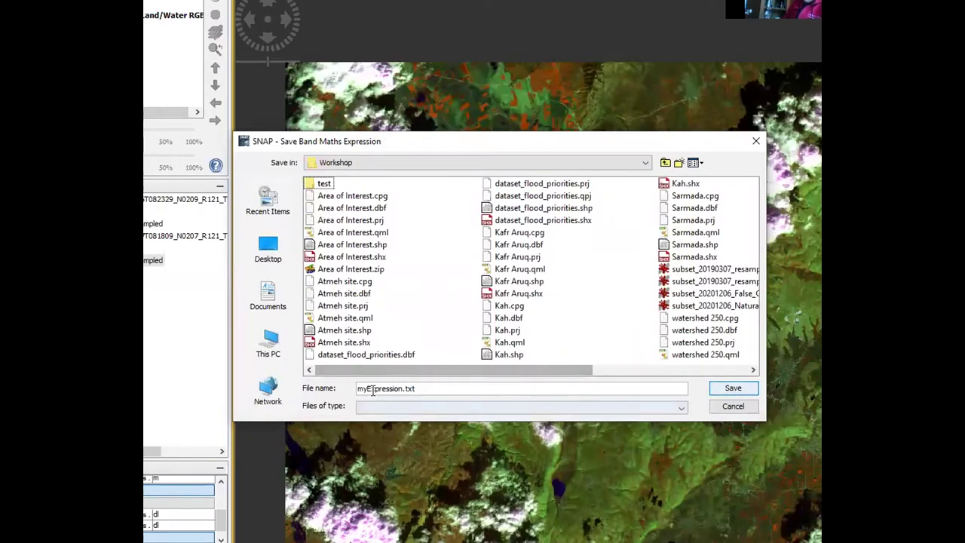
pyautogui.click(403, 388)
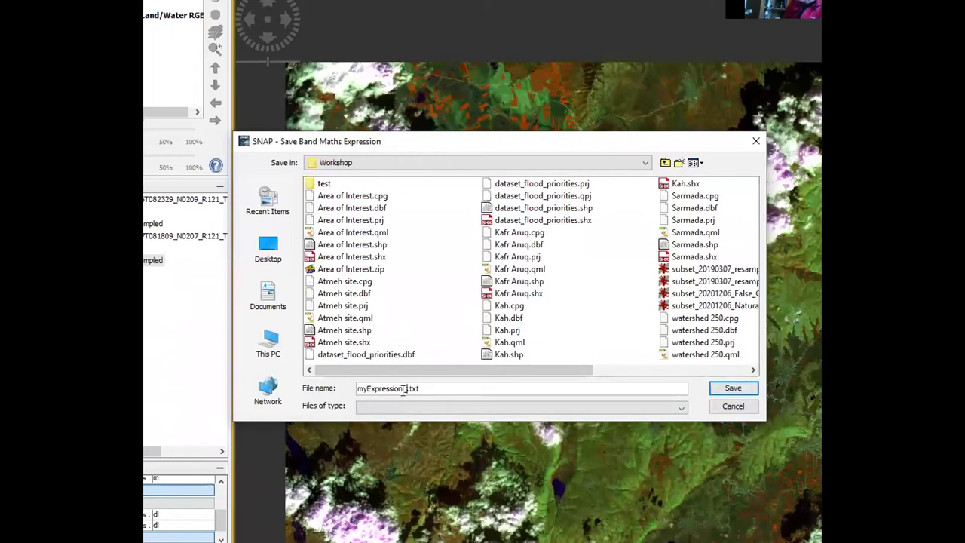
pyautogui.write('_Moisture')
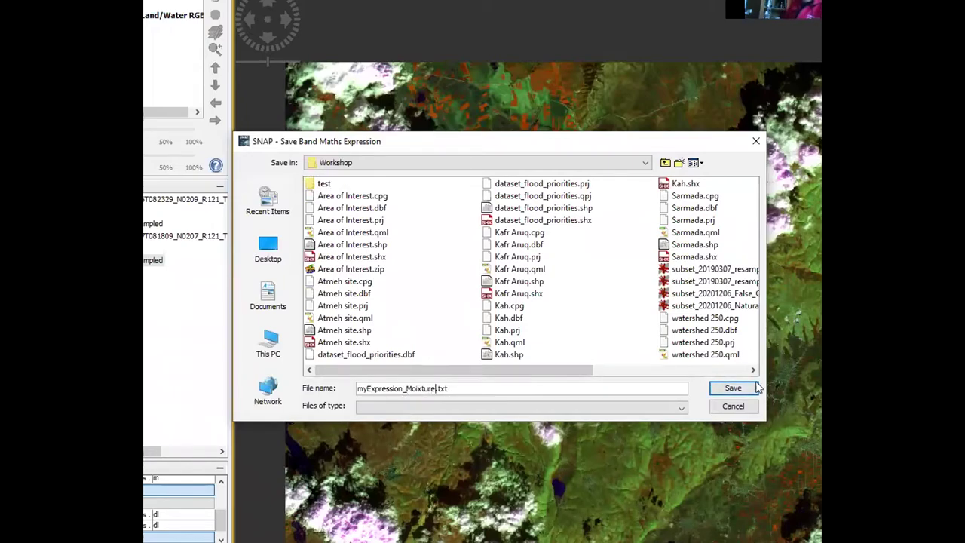
pyautogui.click(733, 389)
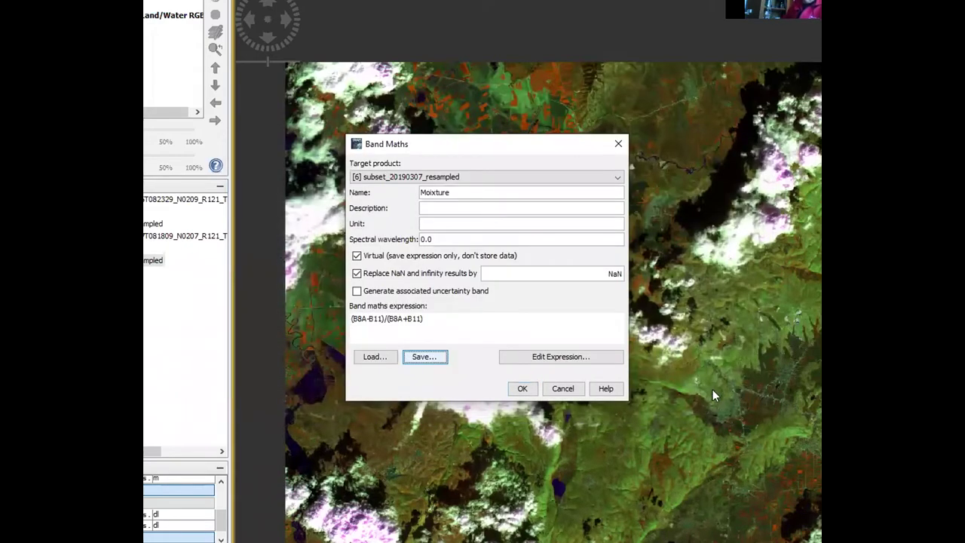
# Step: Create the Moixture band and hide the vector data overlay so the whole moisture image shows unobstructed
pyautogui.click(522, 389)
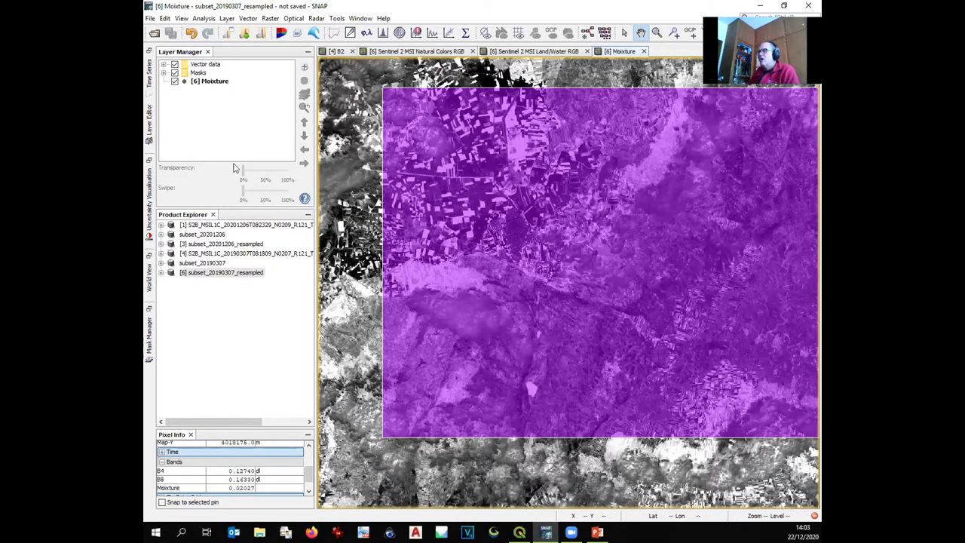
pyautogui.click(174, 65)
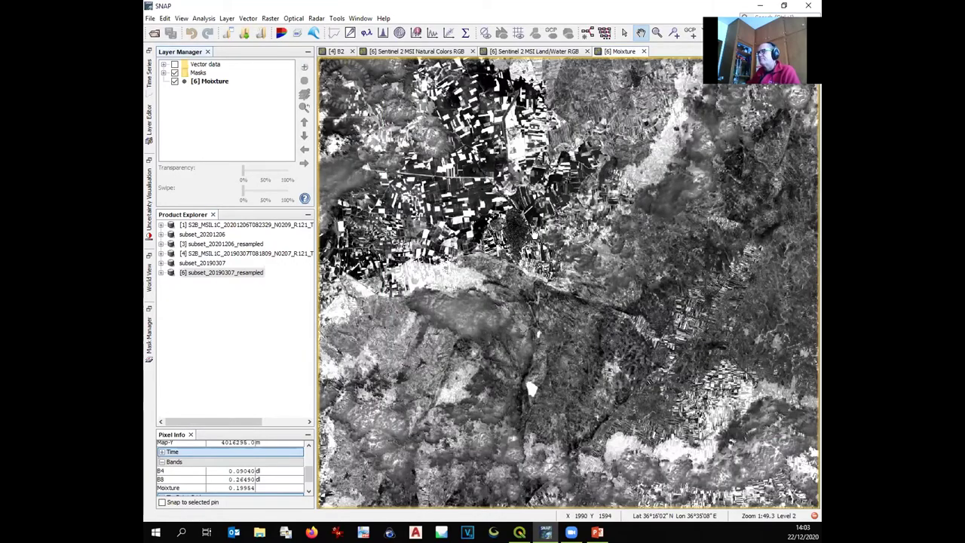
pyautogui.scroll(2, 532, 236)
pyautogui.scroll(-4, 529, 230)
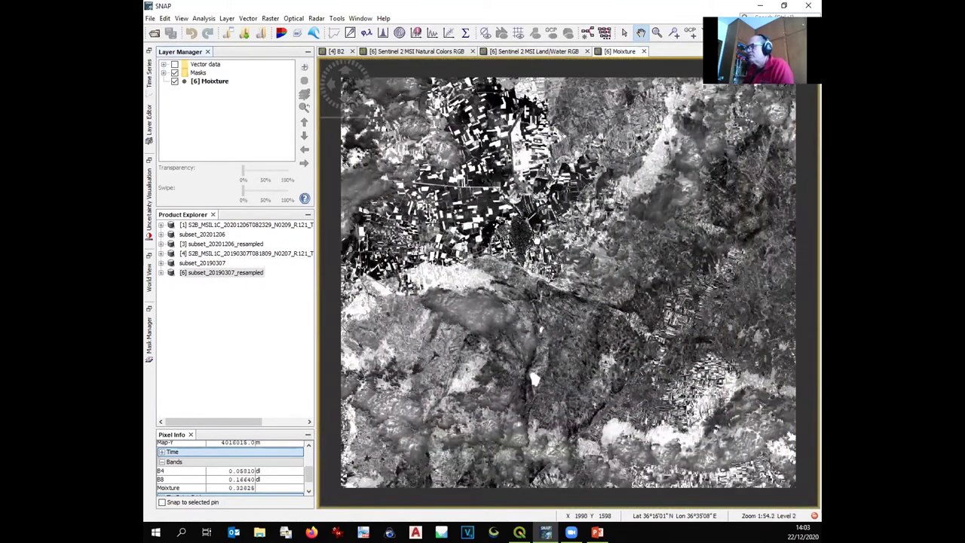
# Step: Export the moisture view as a full-scene GeoTIFF named subset_20190307_resampled_Moixture.tif in the Workshop folder
pyautogui.rightClick(536, 238)
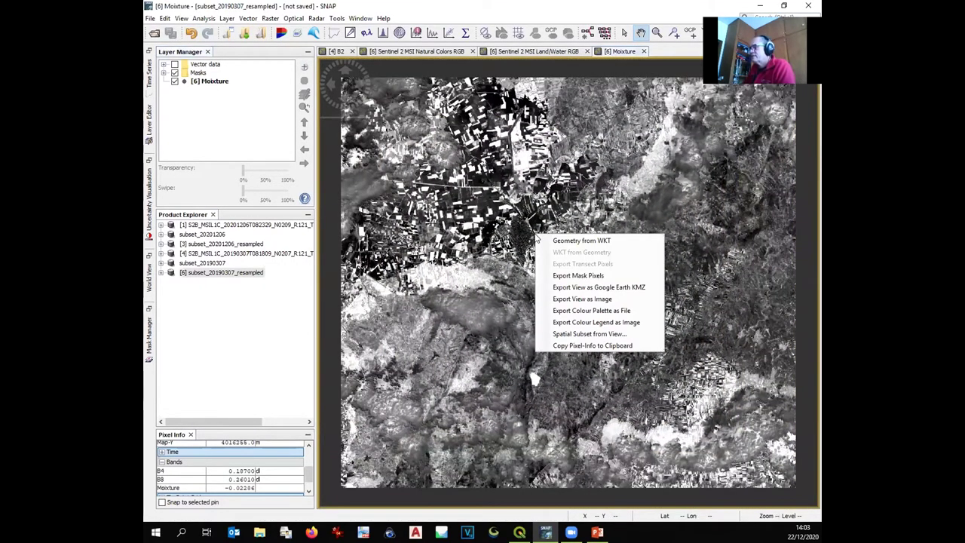
pyautogui.click(570, 299)
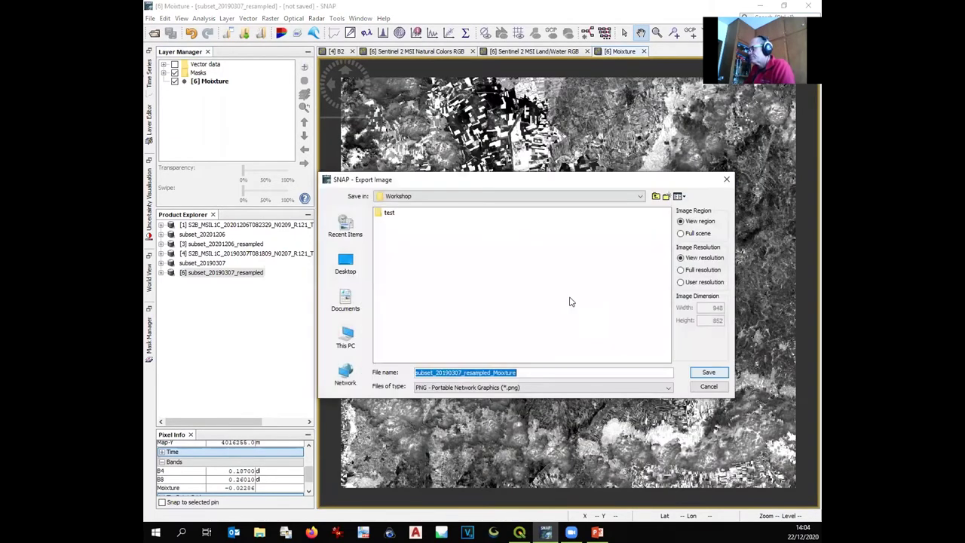
pyautogui.click(539, 387)
pyautogui.click(537, 409)
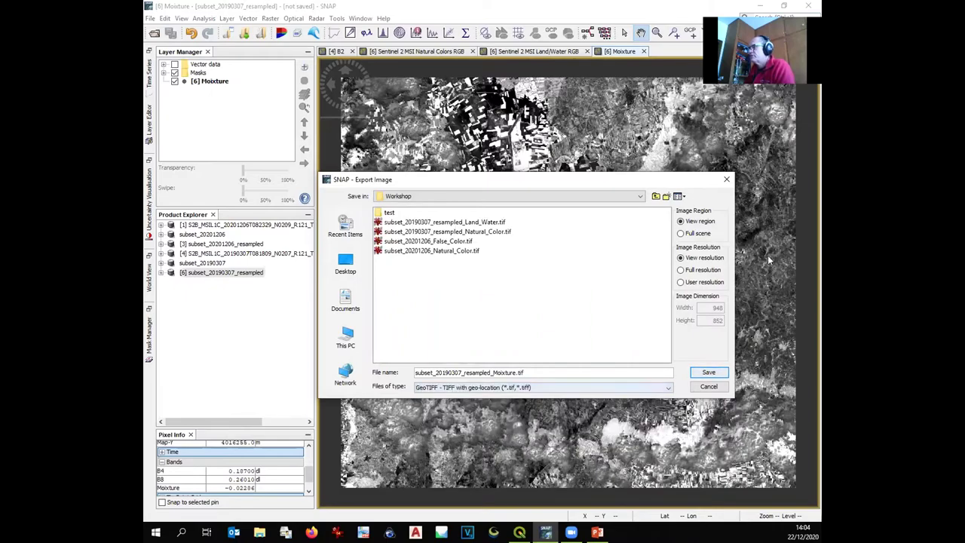
pyautogui.click(690, 234)
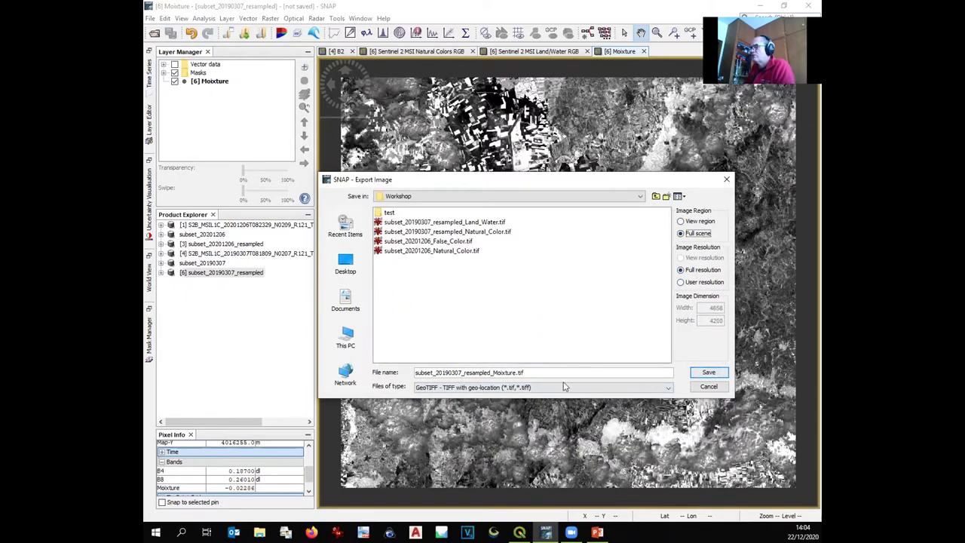
# Step: In QGIS, add the raster subset_20190307_resampled_Moixture.tif from the Workshop folder to the Workshop project
pyautogui.click(597, 532)
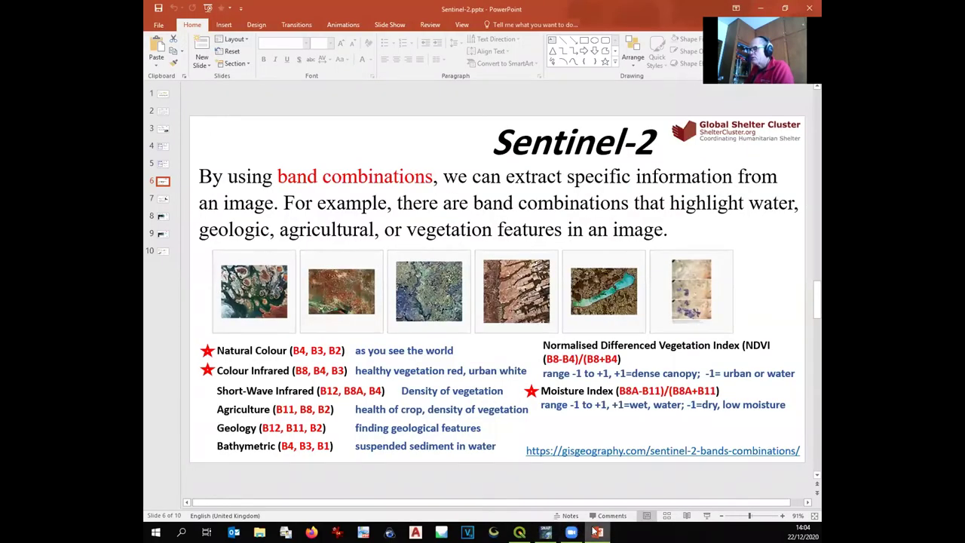
pyautogui.click(520, 532)
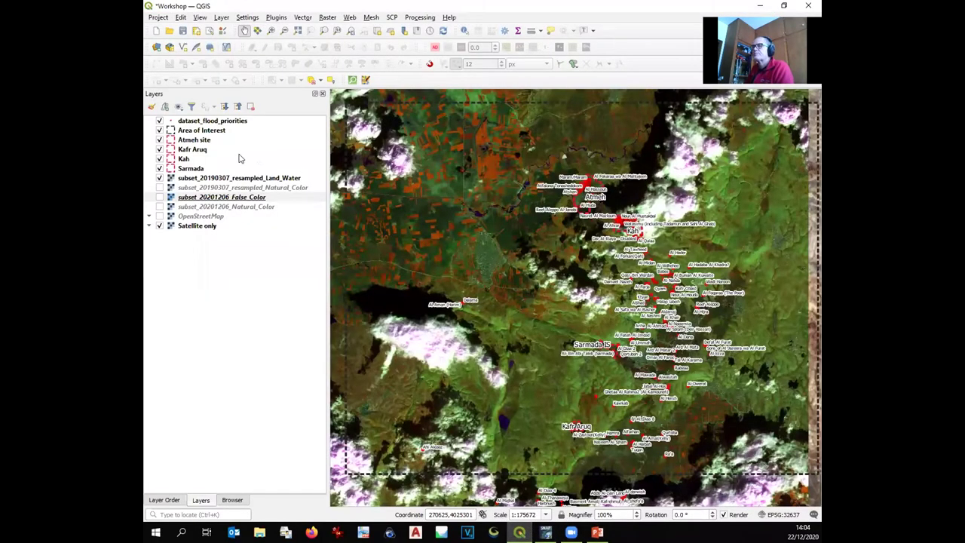
pyautogui.click(158, 48)
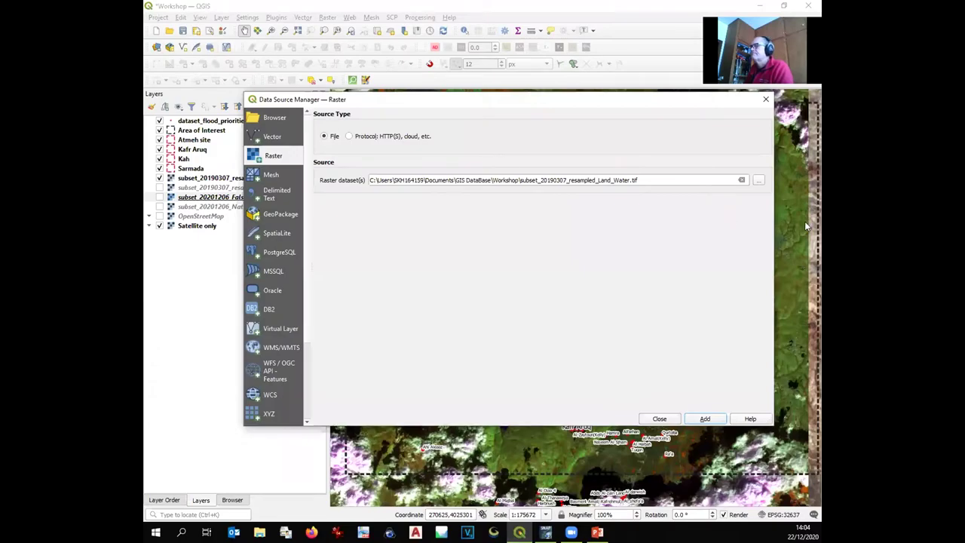
pyautogui.click(758, 180)
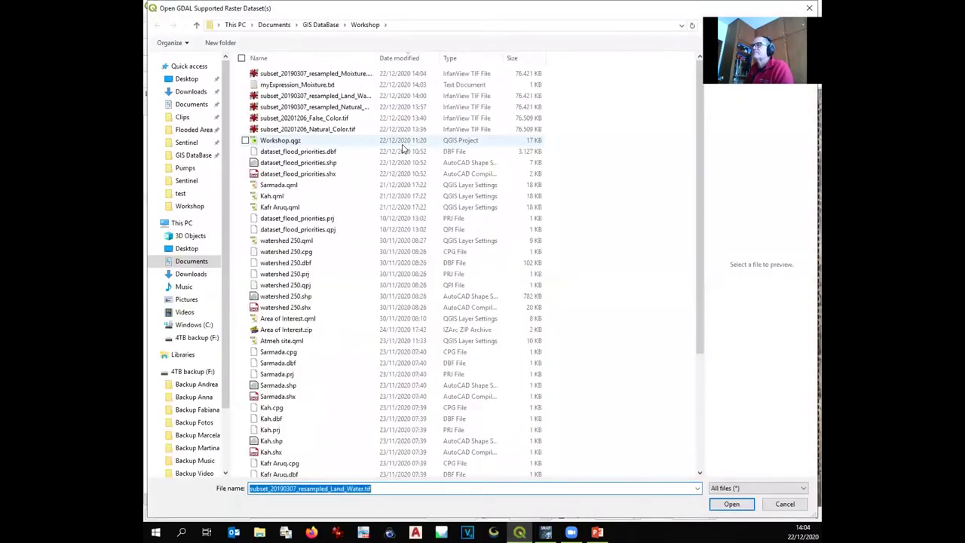
pyautogui.click(338, 74)
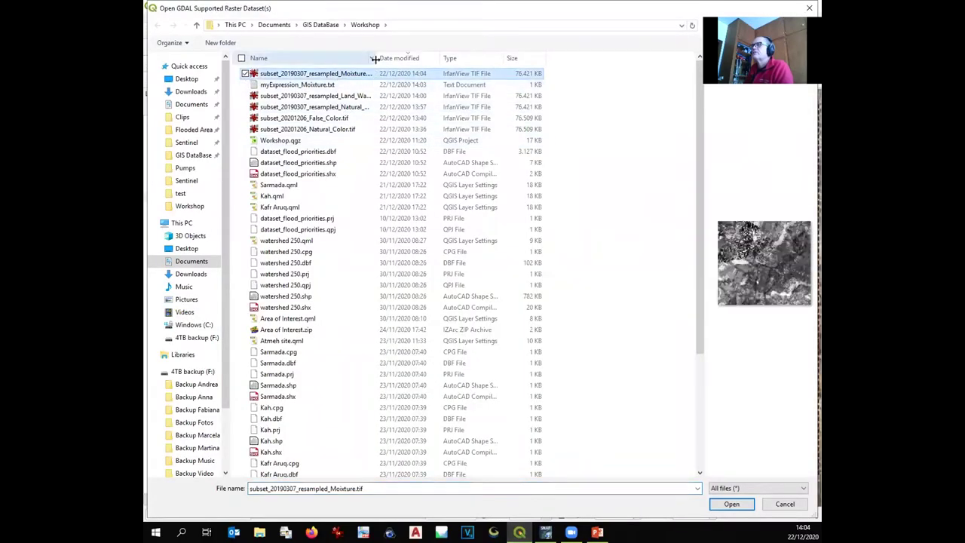
pyautogui.click(743, 504)
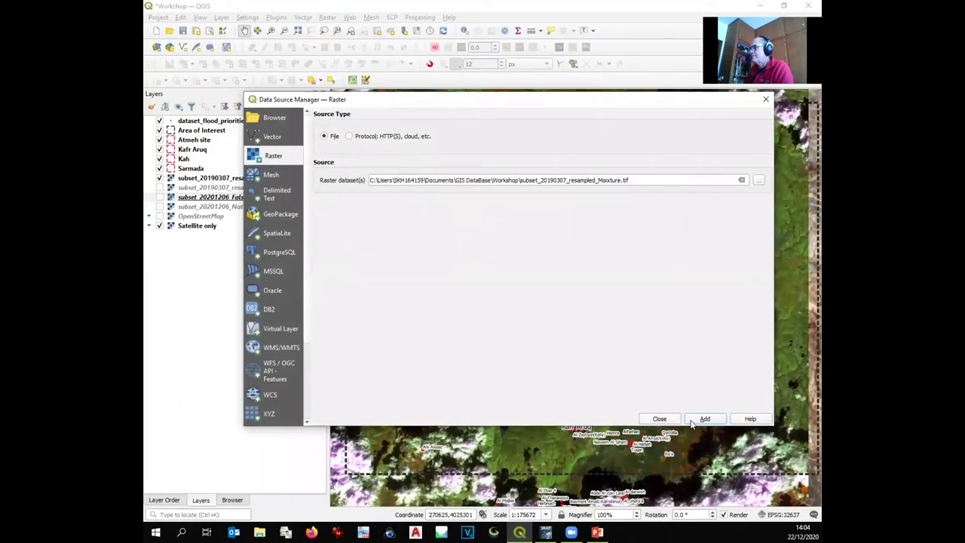
pyautogui.click(694, 420)
pyautogui.click(658, 419)
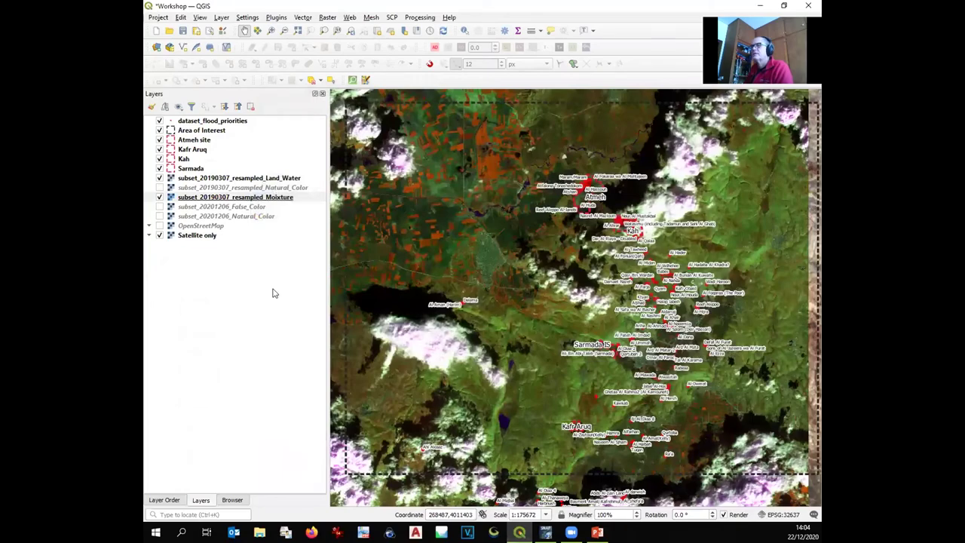
# Step: Hide the March 2019 land/water layer and display the moisture layer, placing it above the other raster layers
pyautogui.click(158, 198)
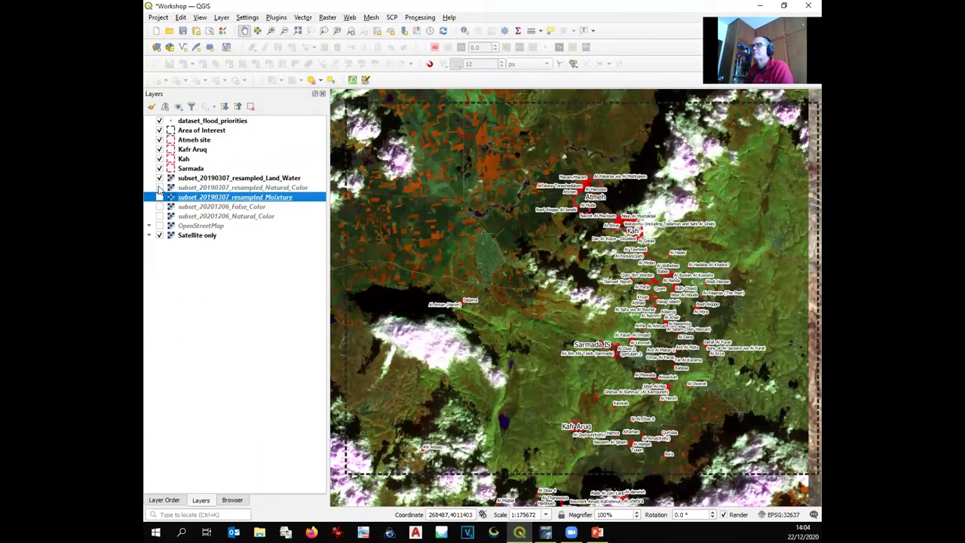
pyautogui.click(159, 178)
pyautogui.moveTo(194, 200); pyautogui.dragTo(192, 176)
pyautogui.click(159, 178)
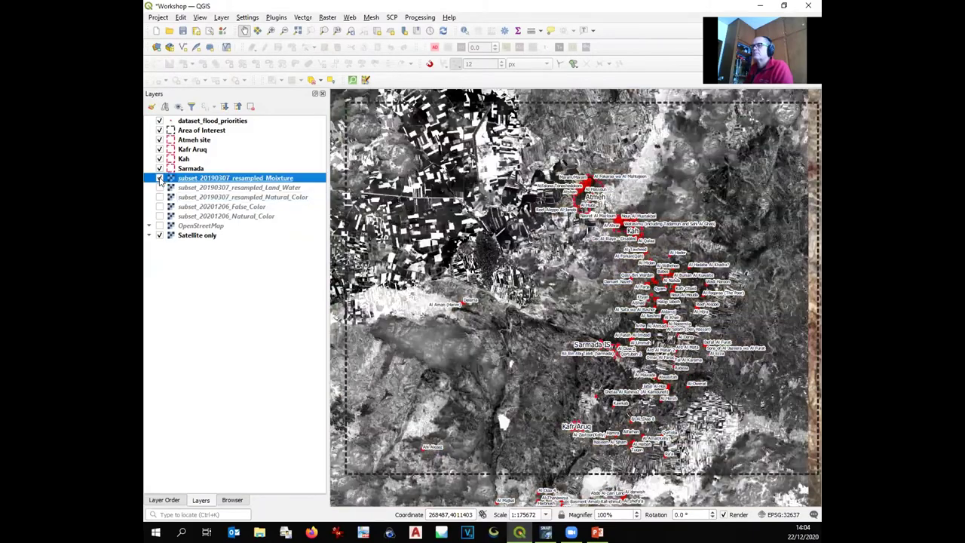
# Step: Examine the March 2019 moisture image over the farmland west of Atmeh and across the Atmeh and Kah sites
pyautogui.scroll(-1, 531, 232)
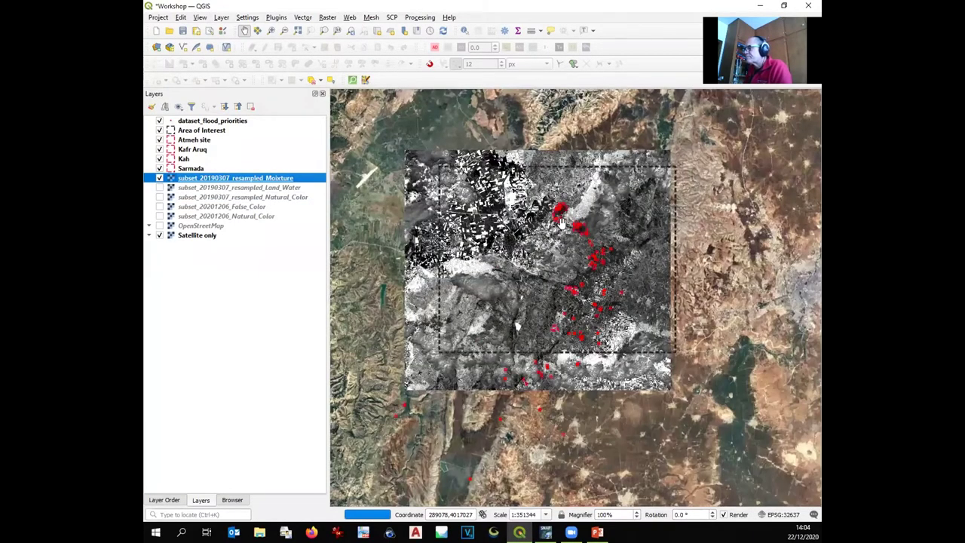
pyautogui.scroll(2, 559, 226)
pyautogui.moveTo(542, 177); pyautogui.dragTo(589, 265)
pyautogui.scroll(1, 589, 260)
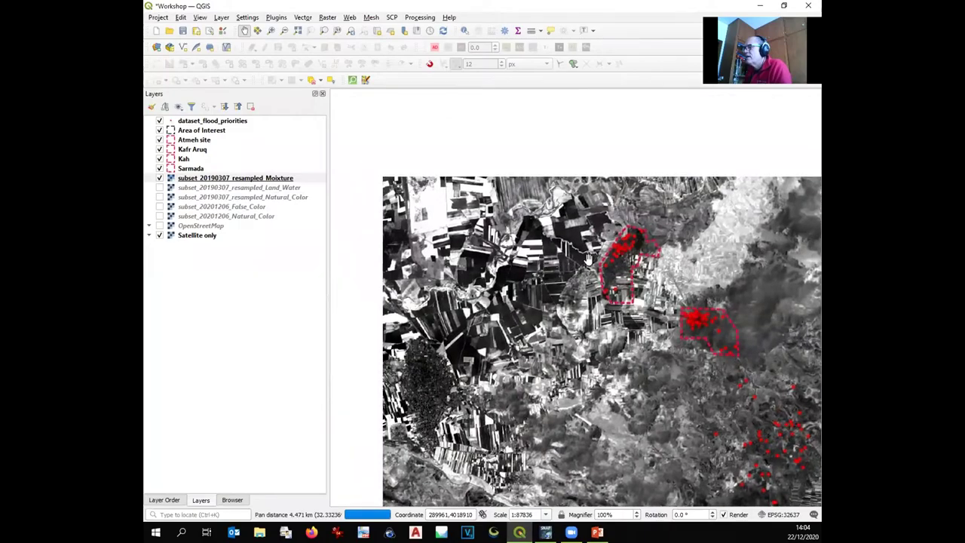
pyautogui.moveTo(513, 258); pyautogui.dragTo(629, 315)
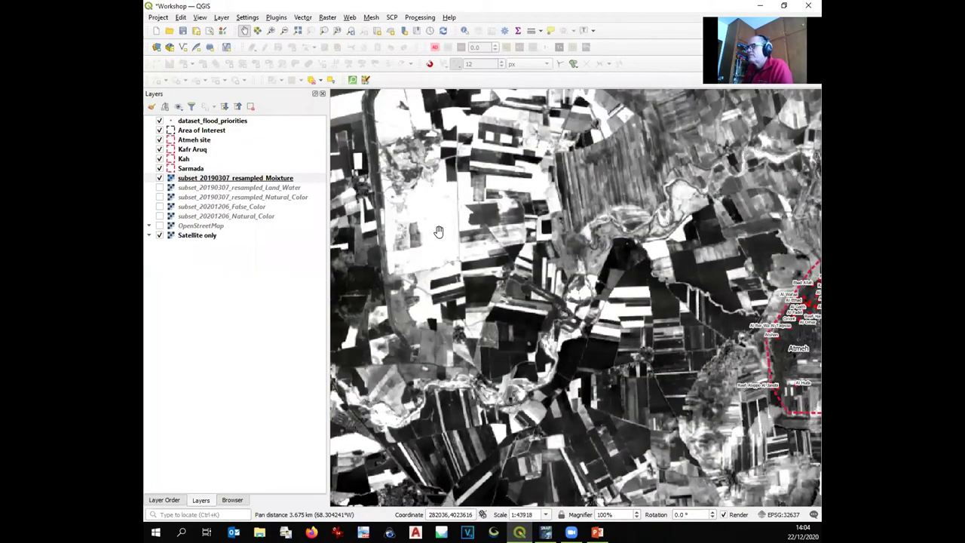
pyautogui.scroll(-1, 526, 302)
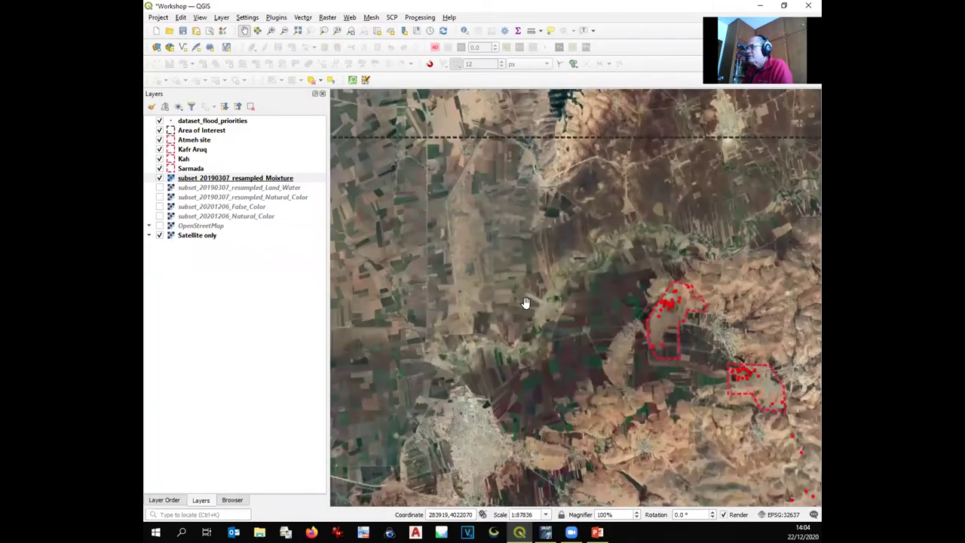
pyautogui.scroll(1, 669, 373)
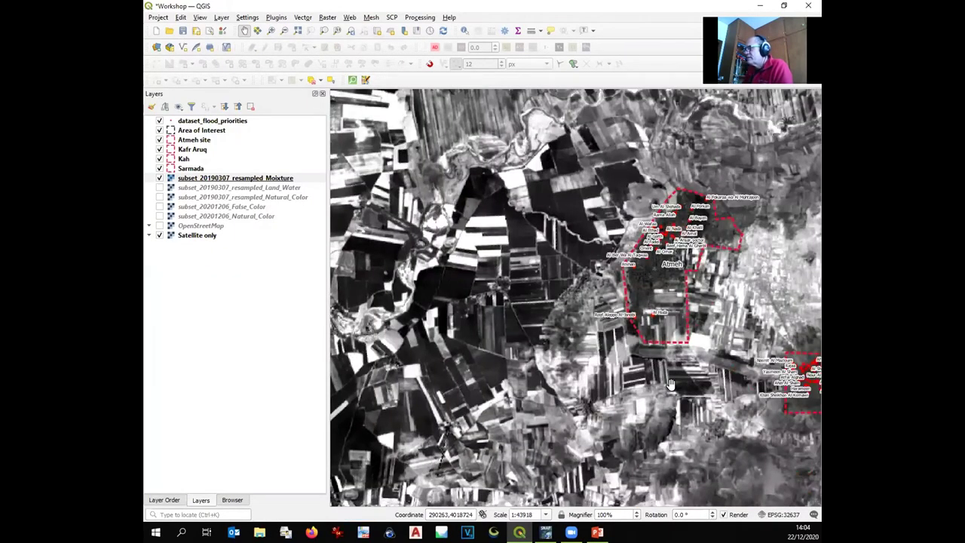
pyautogui.moveTo(668, 383)
pyautogui.mouseDown()
pyautogui.moveTo(543, 238)
pyautogui.moveTo(608, 315)
pyautogui.mouseUp()
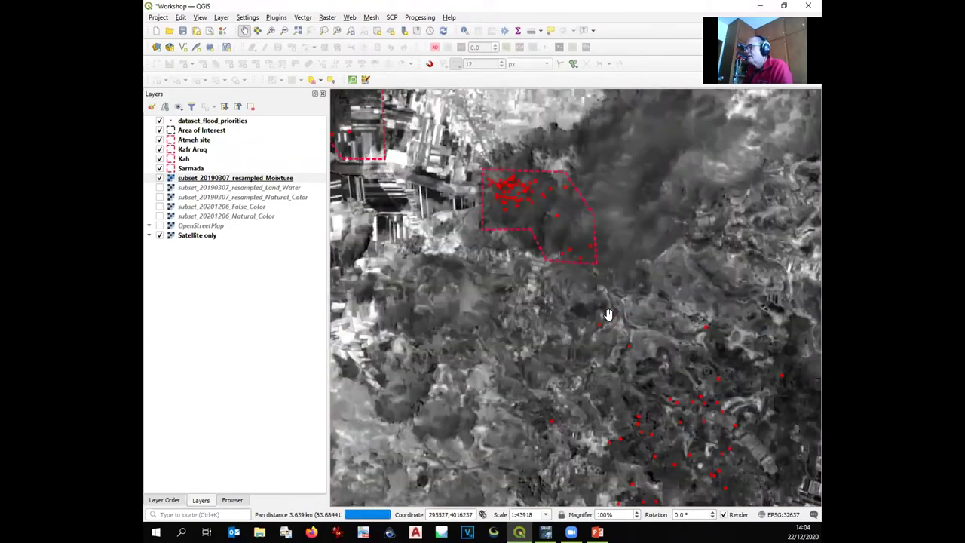
pyautogui.scroll(3, 606, 322)
# Step: Compare the moisture layer with the satellite basemap around the Ktyan and Aljihad camps by switching the moisture layer's visibility
pyautogui.click(159, 178)
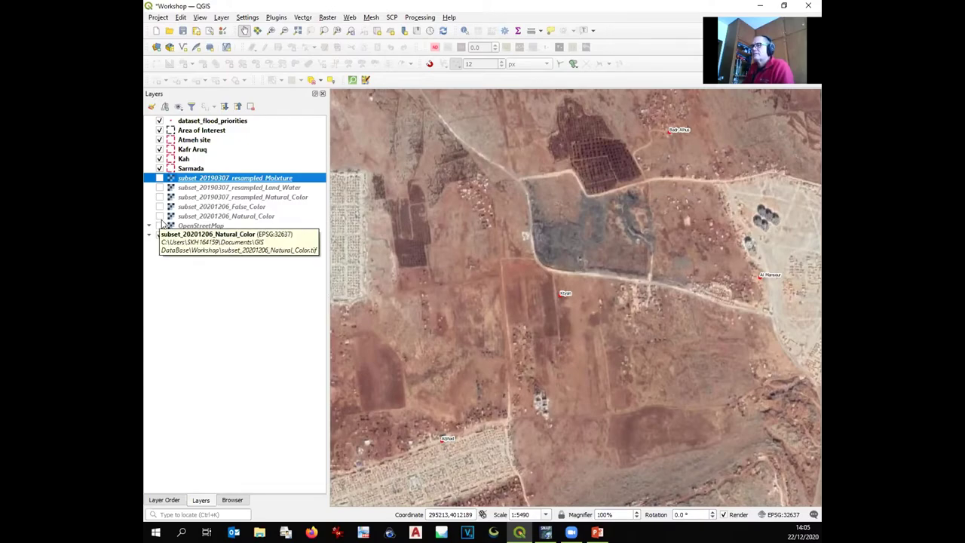
pyautogui.click(159, 178)
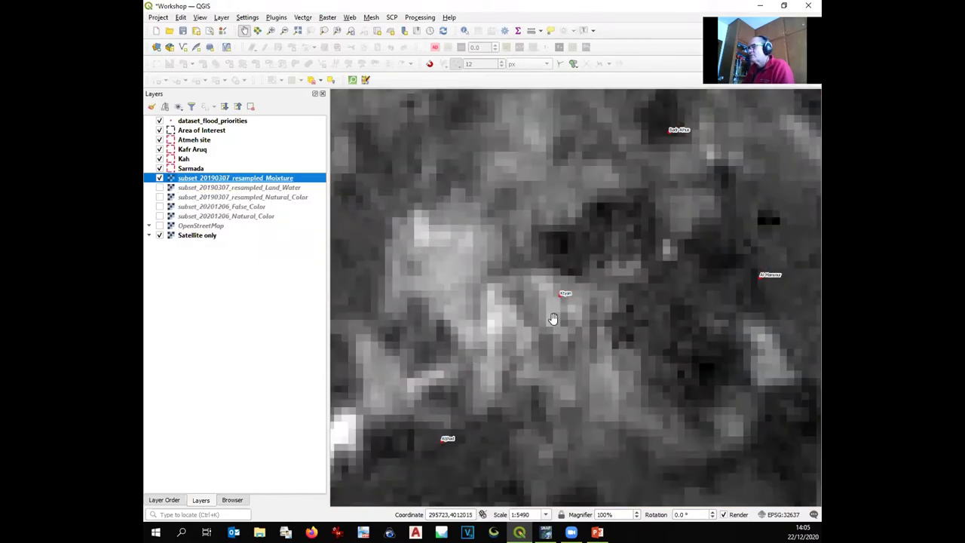
pyautogui.scroll(-1, 539, 292)
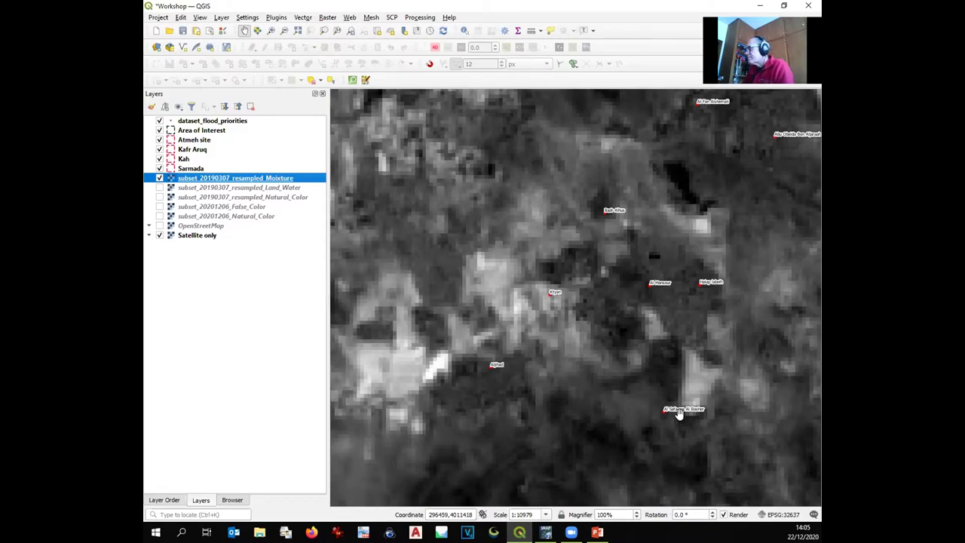
pyautogui.scroll(1, 539, 332)
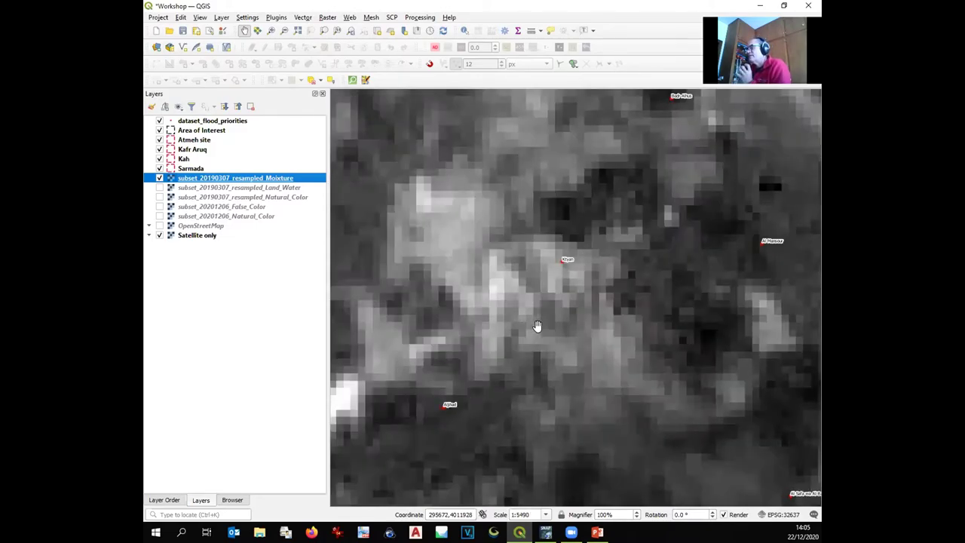
pyautogui.scroll(-1, 535, 320)
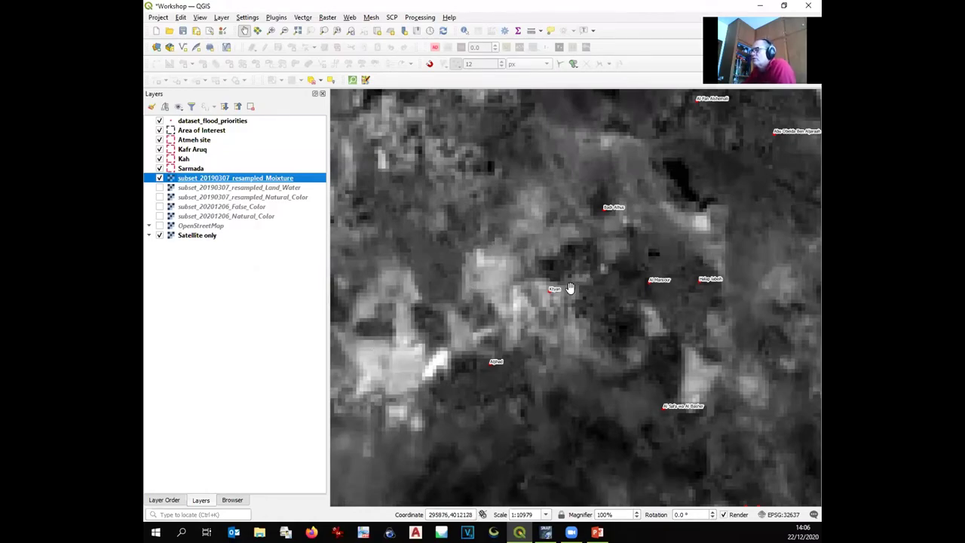
pyautogui.click(159, 178)
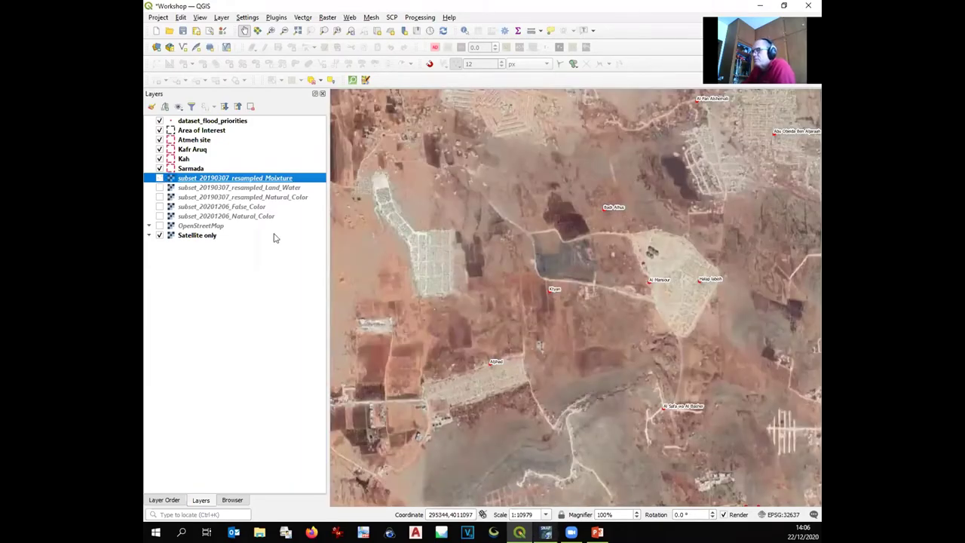
pyautogui.click(159, 178)
pyautogui.scroll(-3, 490, 272)
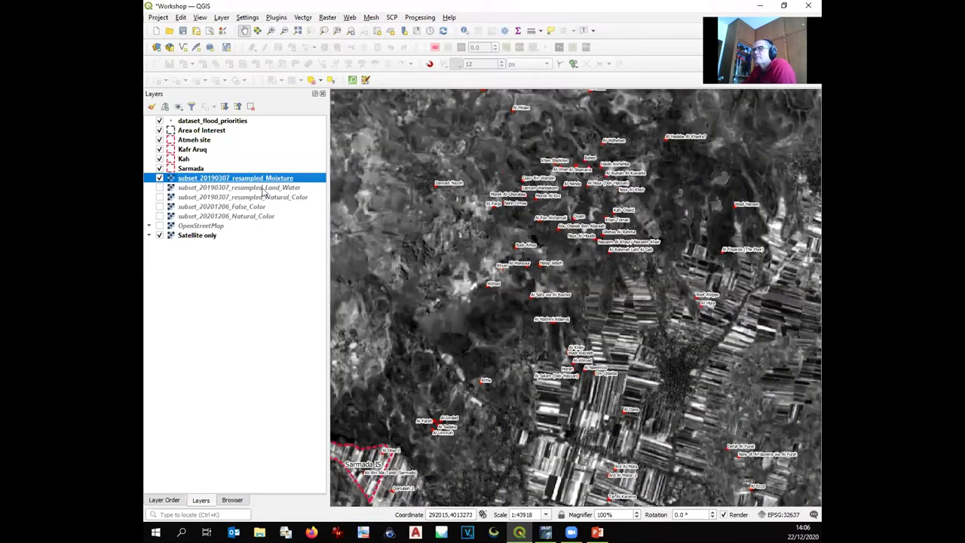
# Step: Set the render type of the March 2019 moisture layer to Singleband pseudocolor in its symbology
pyautogui.doubleClick(253, 179)
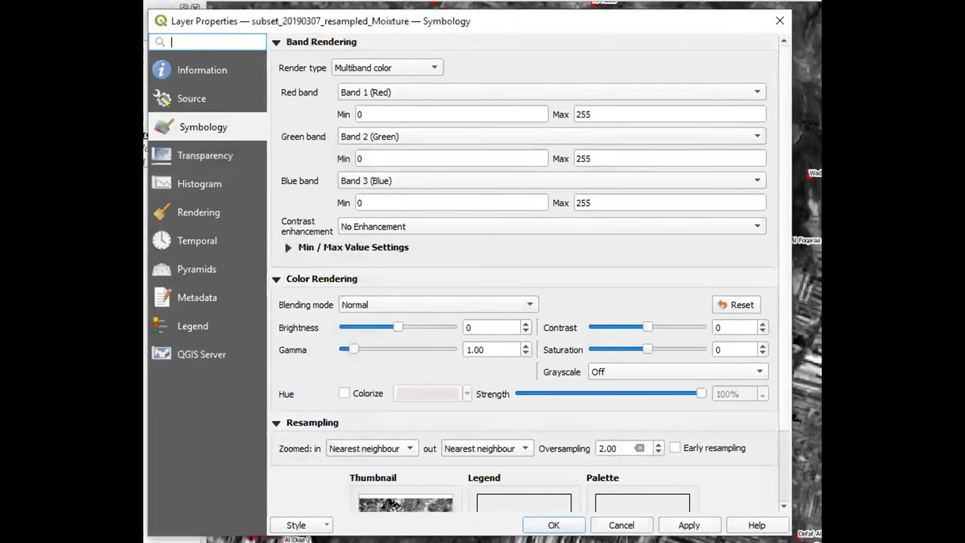
pyautogui.click(395, 67)
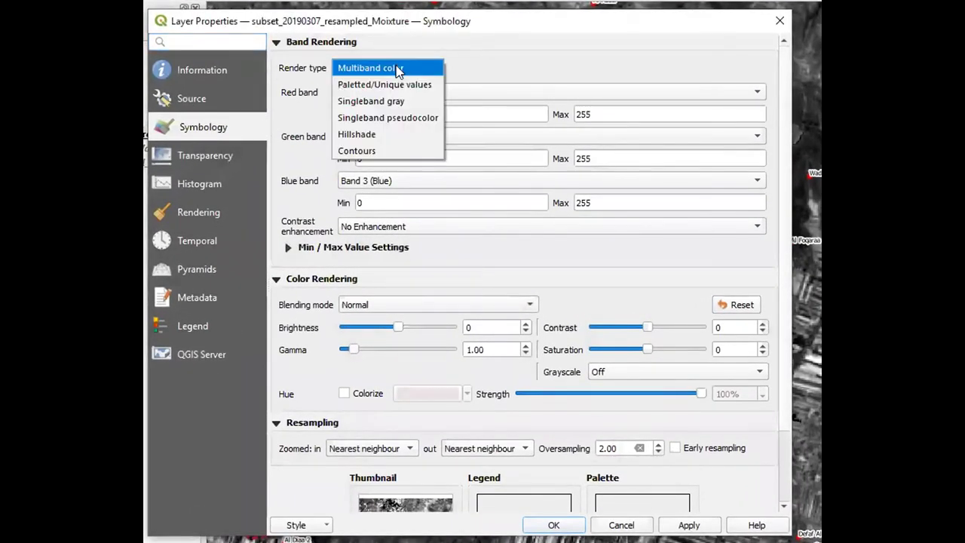
pyautogui.click(370, 120)
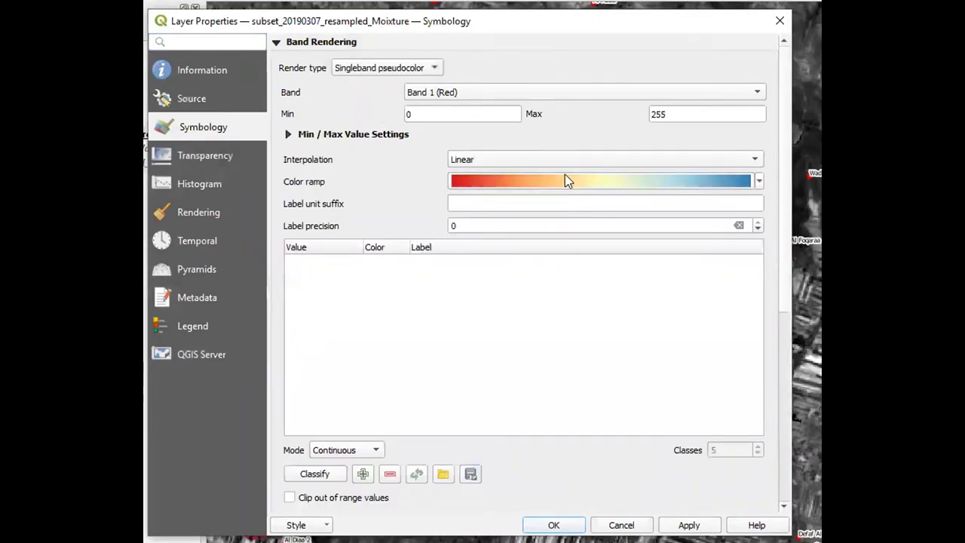
# Step: Create a new color ramp of type Color Presets for the moisture layer and set its first color to red #d7191c
pyautogui.click(760, 181)
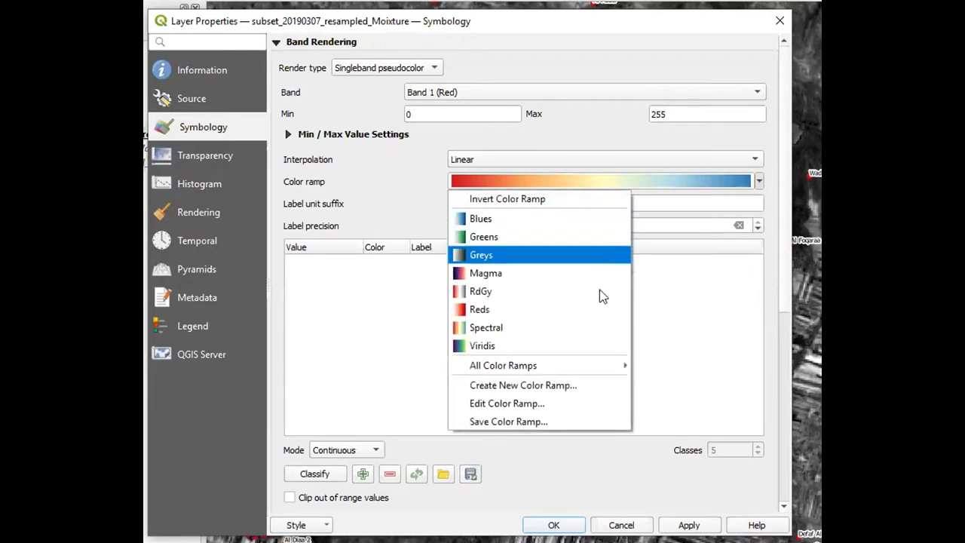
pyautogui.click(576, 387)
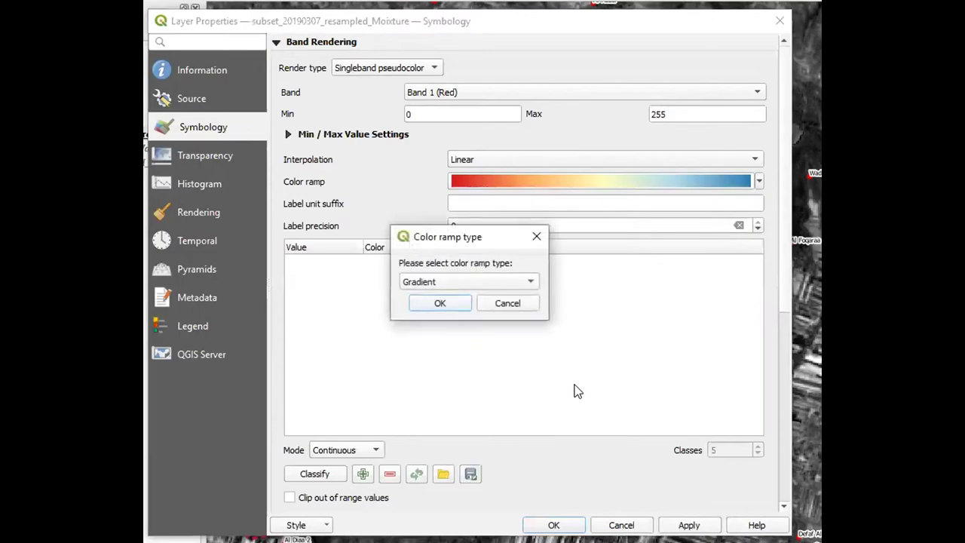
pyautogui.click(444, 281)
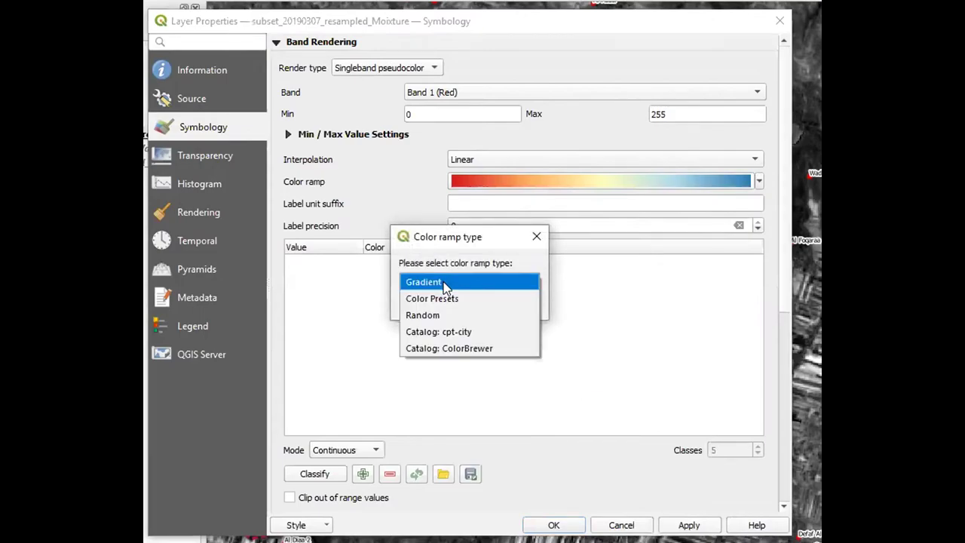
pyautogui.click(447, 300)
pyautogui.click(441, 303)
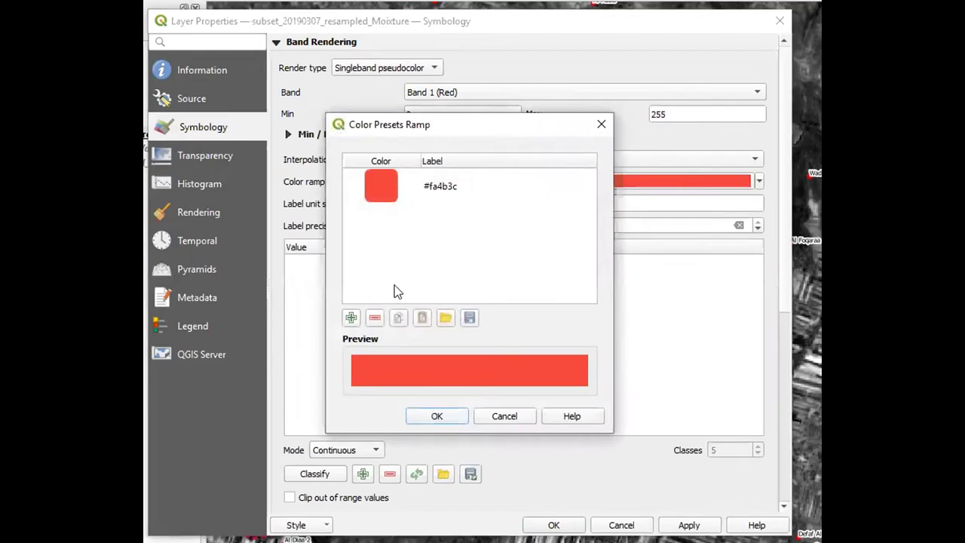
pyautogui.doubleClick(381, 186)
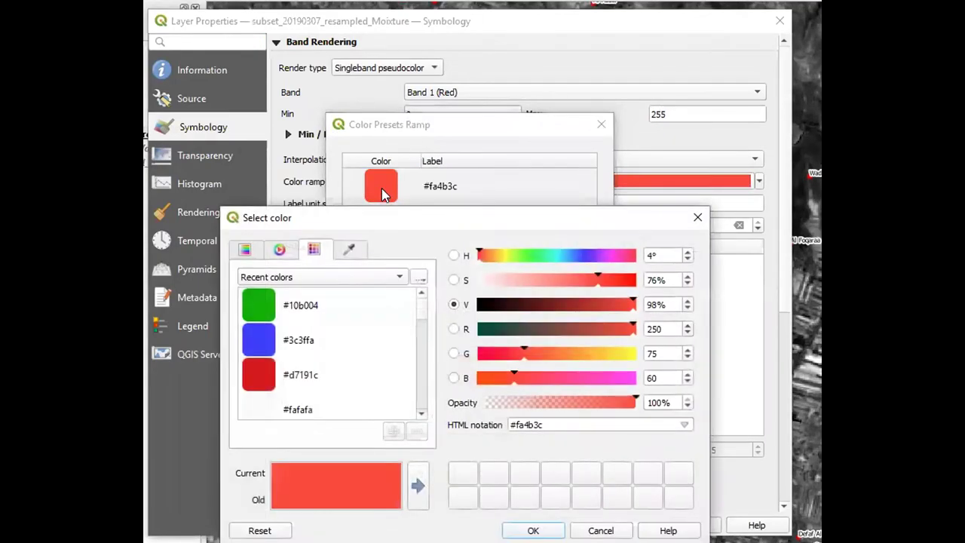
pyautogui.click(272, 381)
pyautogui.click(532, 531)
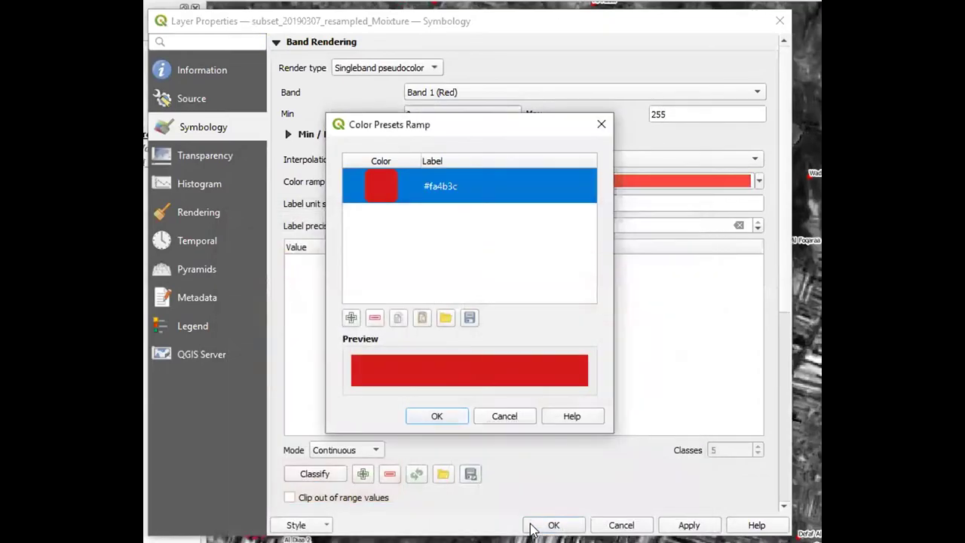
# Step: Add green #10b004 as the second preset color and apply the finished ramp to the moisture layer
pyautogui.click(352, 317)
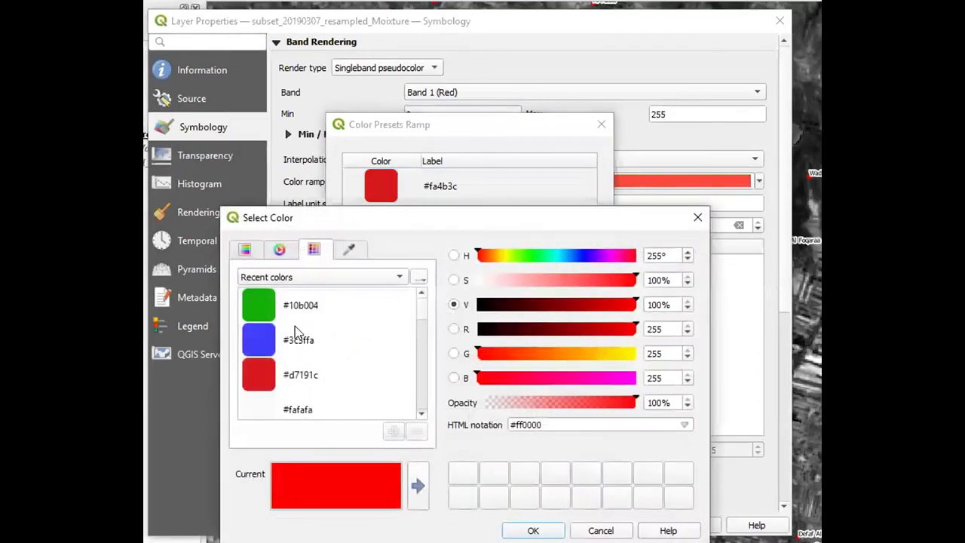
pyautogui.click(268, 310)
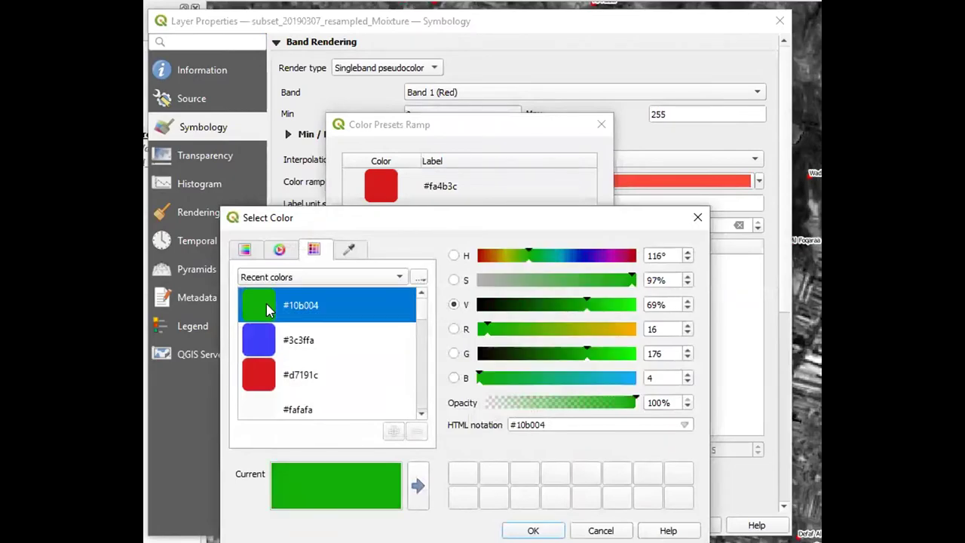
pyautogui.click(530, 530)
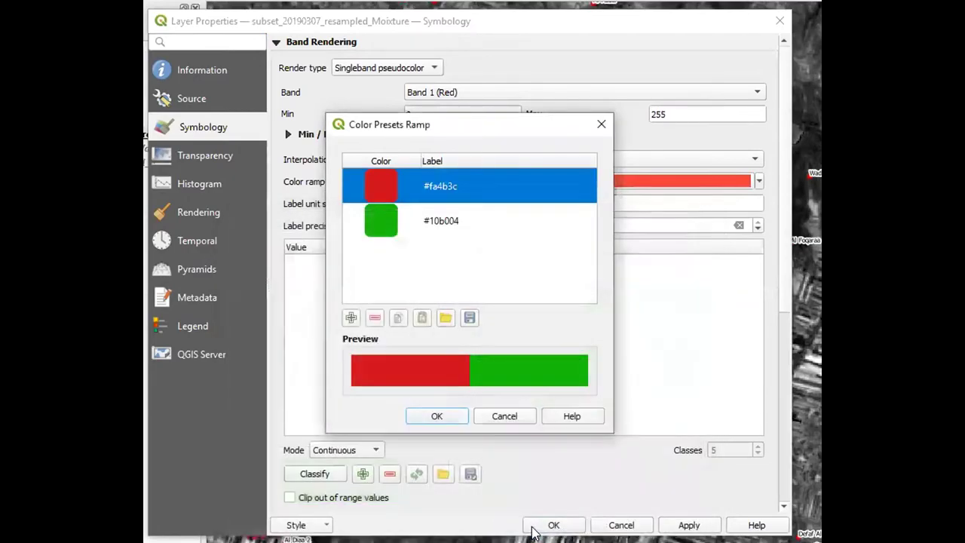
pyautogui.click(437, 416)
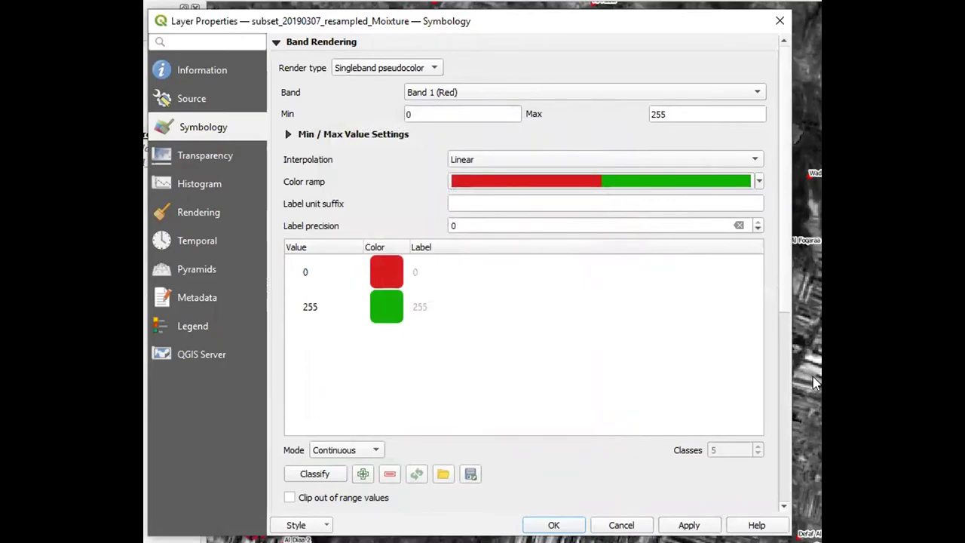
pyautogui.click(686, 528)
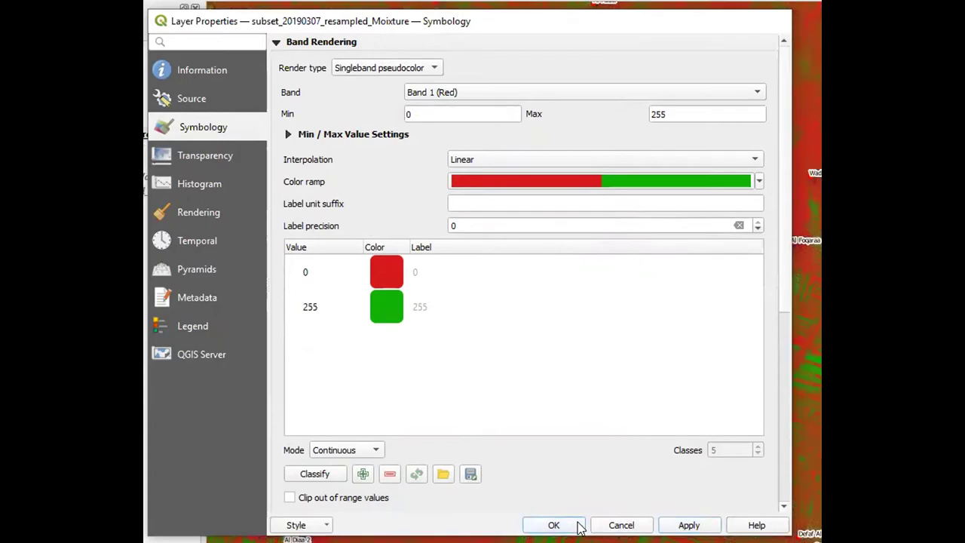
pyautogui.click(577, 525)
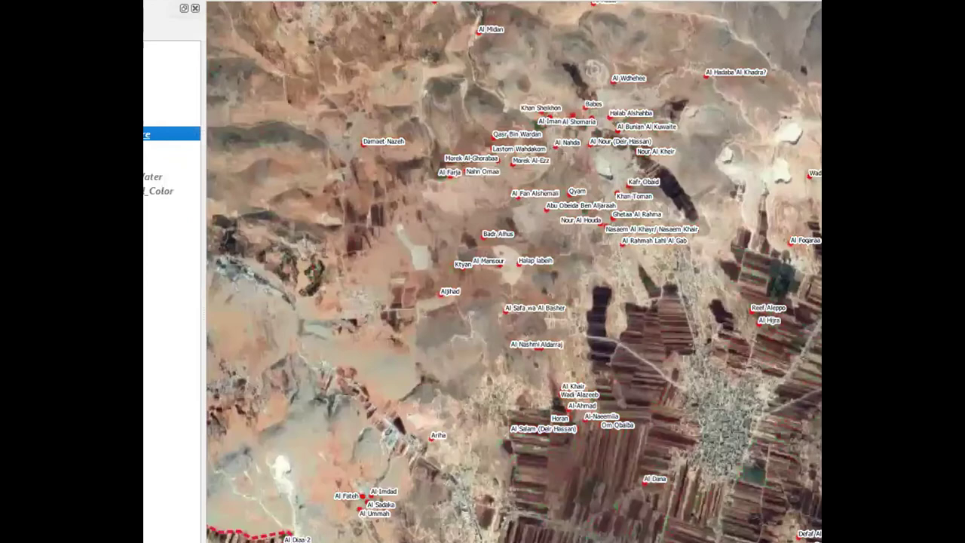
# Step: Compare the satellite basemap with the colored moisture layer over the farmland around Atmeh, leaving the moisture layer displayed
pyautogui.click(0, 133)
pyautogui.click(0, 133)
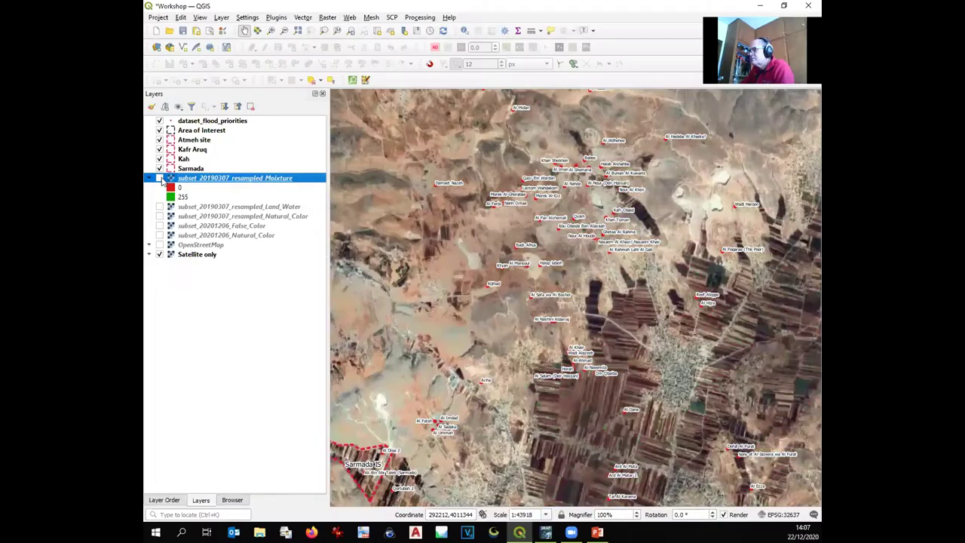
pyautogui.scroll(-1, 579, 319)
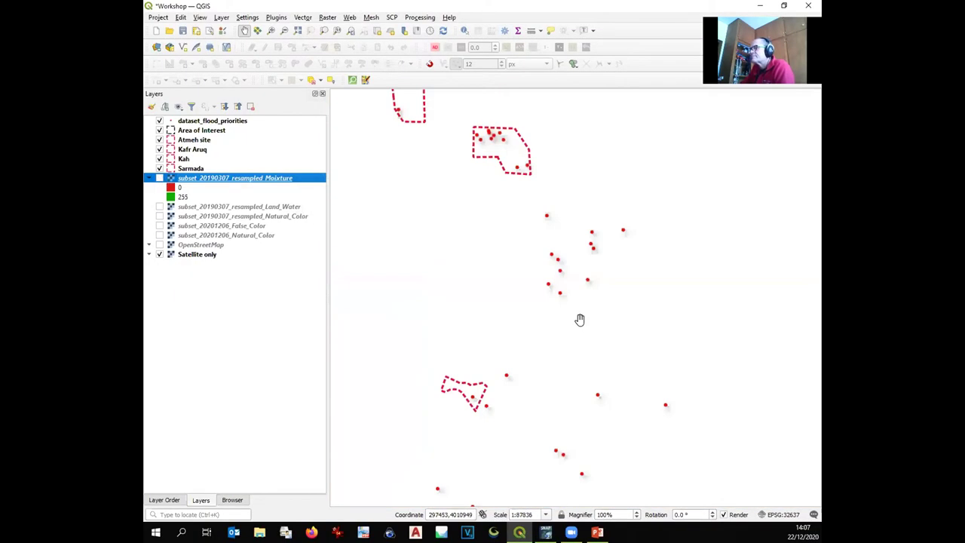
pyautogui.moveTo(519, 251); pyautogui.dragTo(580, 322)
pyautogui.scroll(-1, 580, 321)
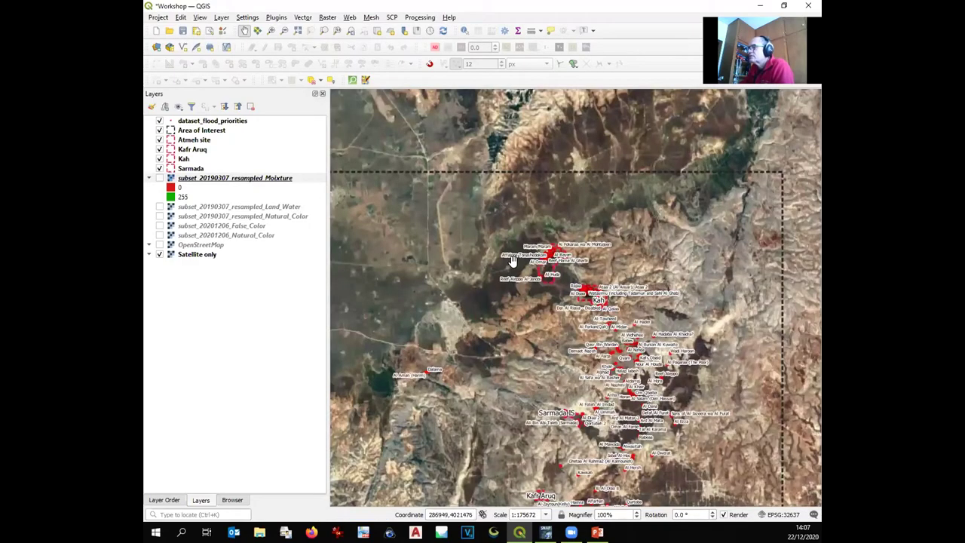
pyautogui.moveTo(518, 266); pyautogui.dragTo(566, 286)
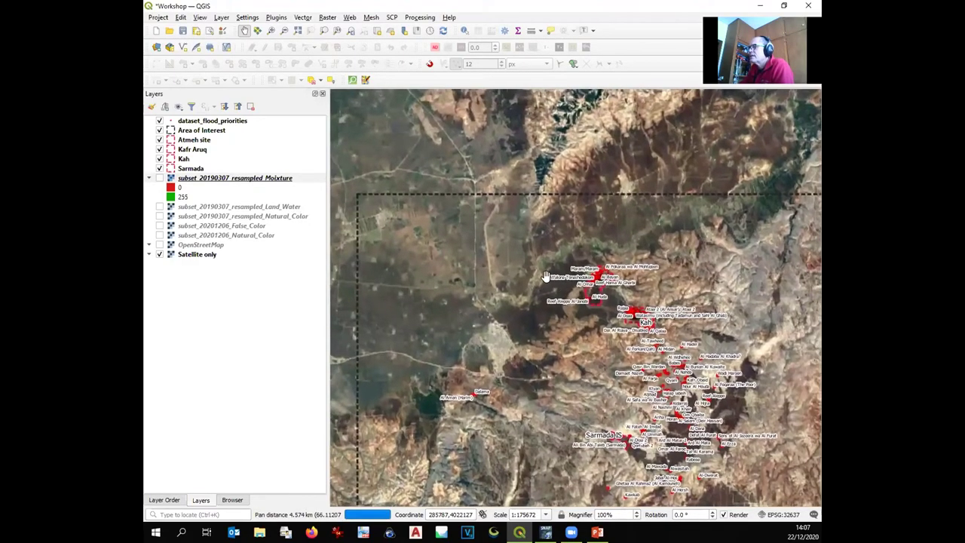
pyautogui.scroll(1, 544, 276)
pyautogui.click(159, 178)
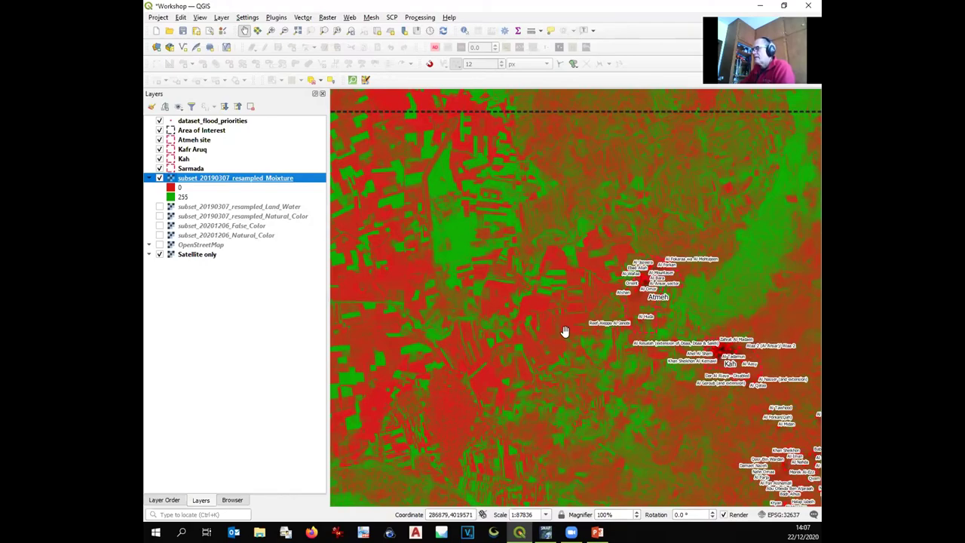
# Step: Invert the moisture layer's color ramp so that 0 is green and 255 is red, and apply it
pyautogui.doubleClick(197, 179)
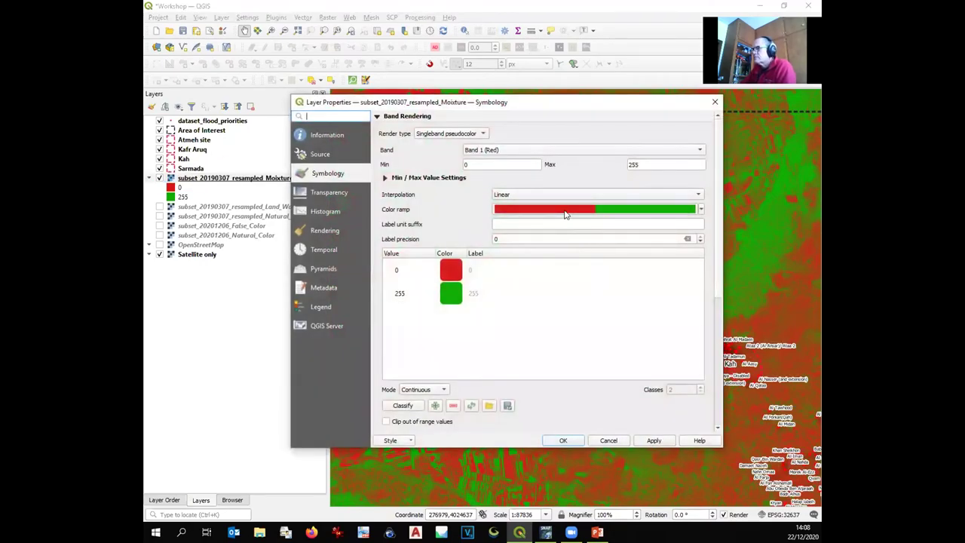
pyautogui.click(564, 210)
pyautogui.click(561, 209)
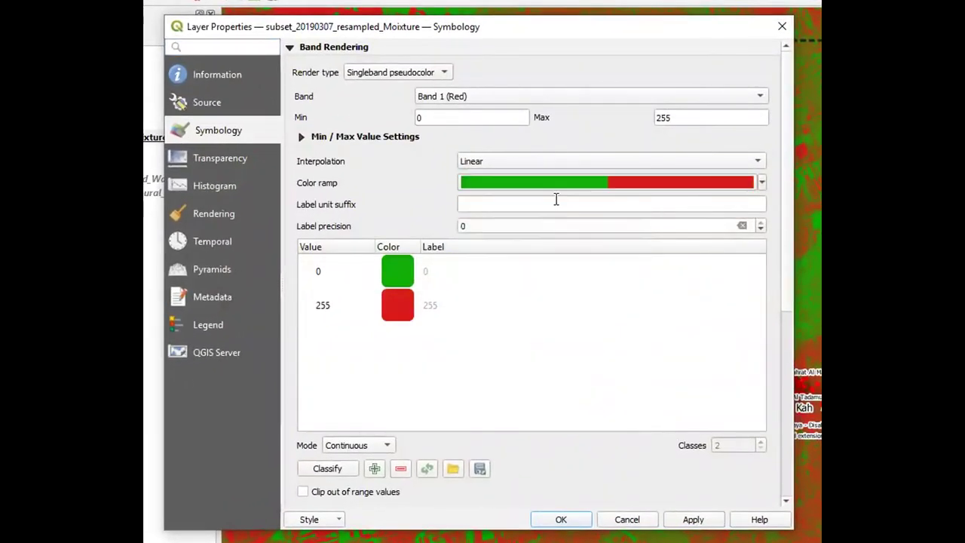
pyautogui.click(692, 520)
pyautogui.click(563, 520)
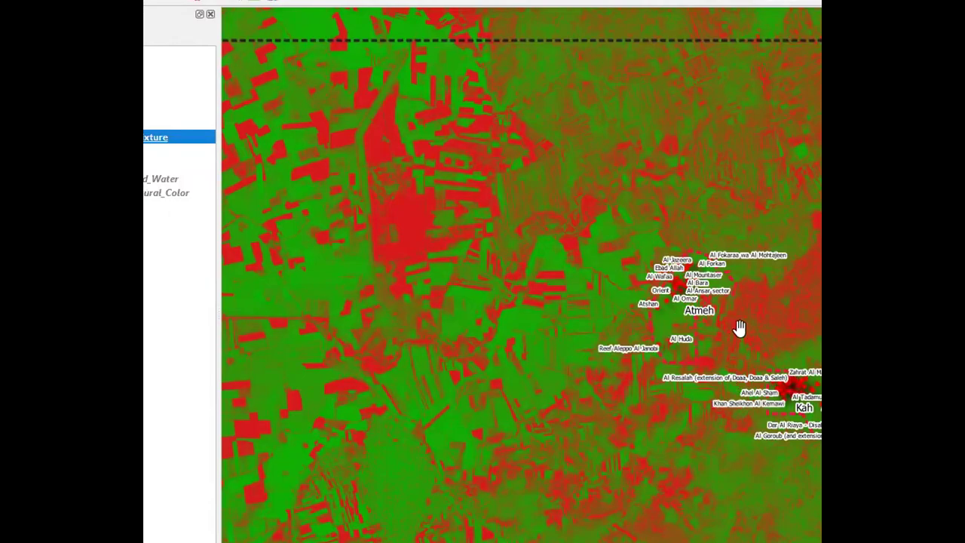
pyautogui.scroll(1, 715, 327)
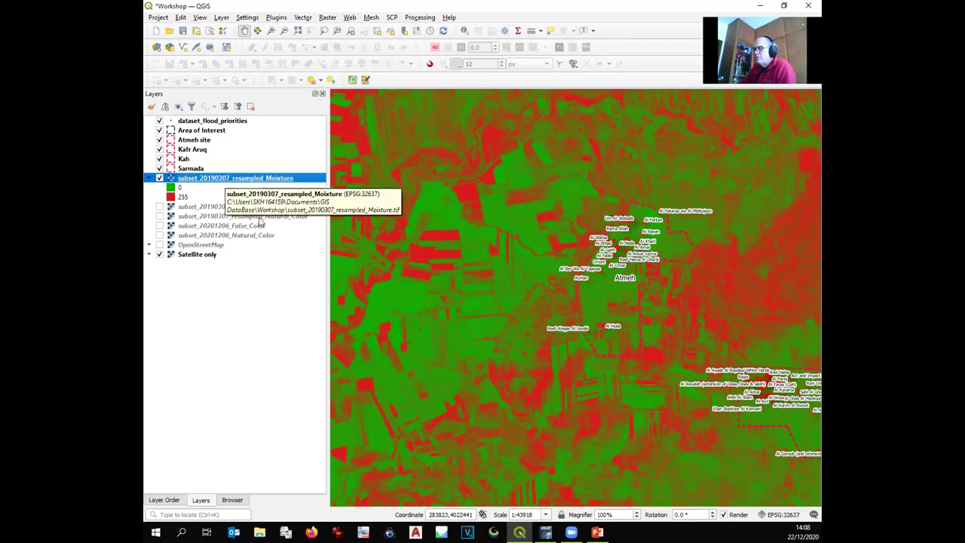
# Step: Start a second QGIS Desktop 3.16.1 window and open the recent project test in it
pyautogui.moveTo(518, 532)
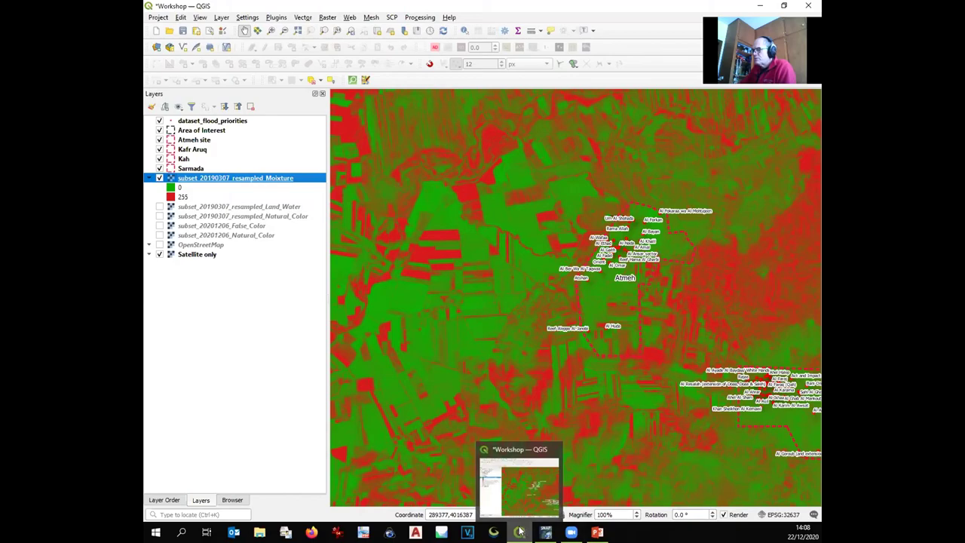
pyautogui.rightClick(519, 532)
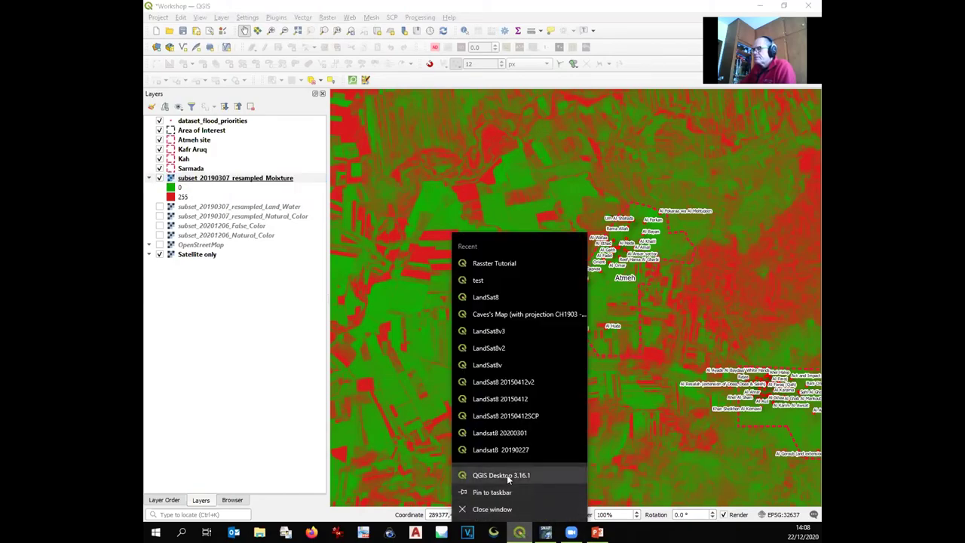
pyautogui.click(507, 474)
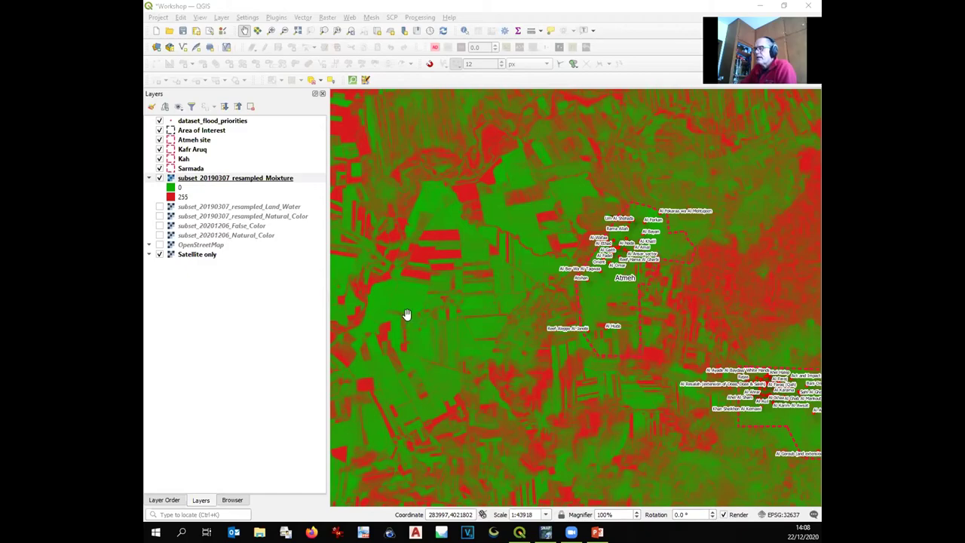
pyautogui.moveTo(525, 532)
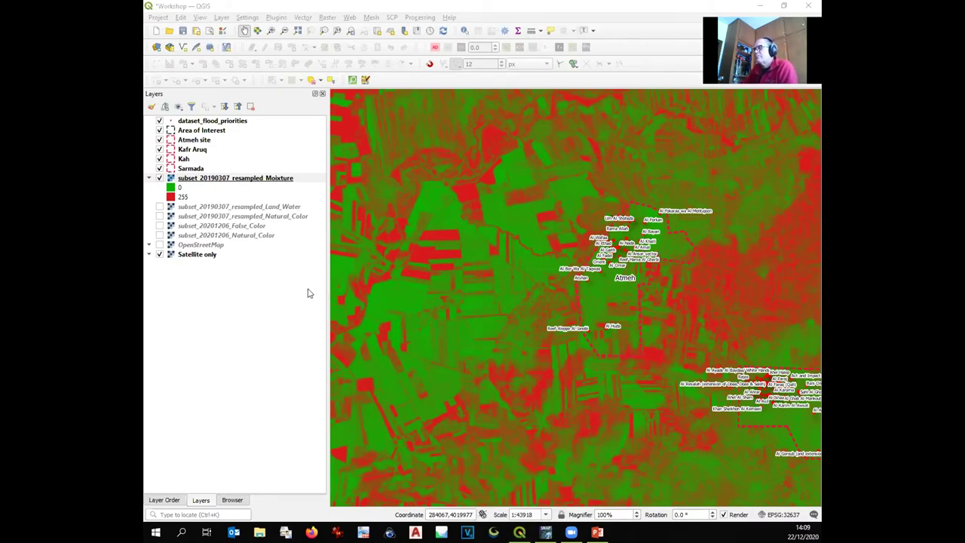
pyautogui.hotkey('ctrl', 'n')
pyautogui.click(158, 17)
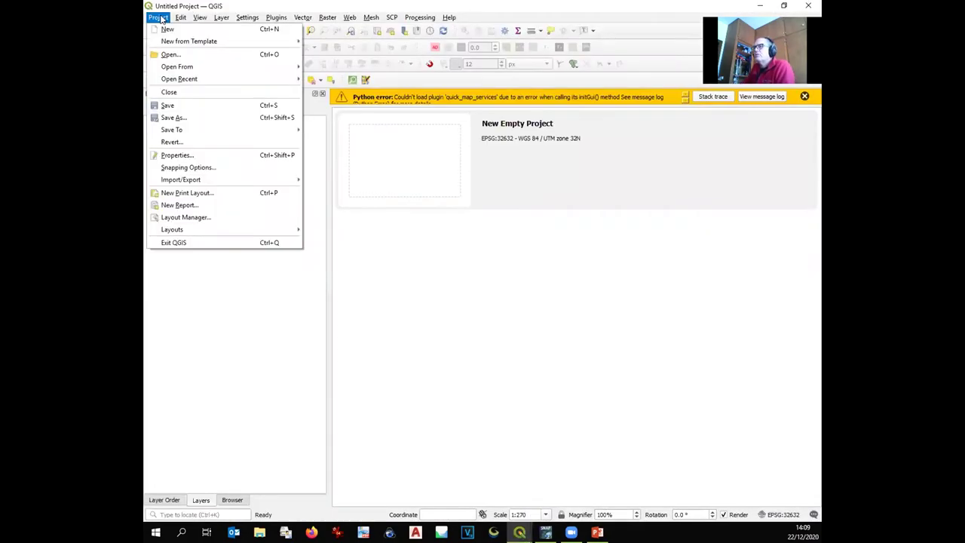
pyautogui.click(354, 79)
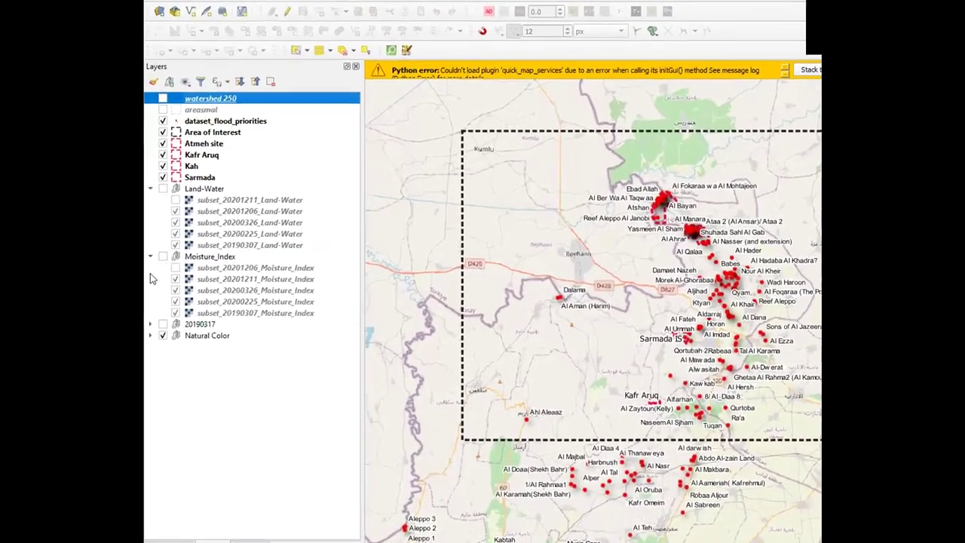
# Step: Expand the 20190317 and Natural Color groups and replace the OpenStreetMap basemap with Satellite only
pyautogui.click(150, 323)
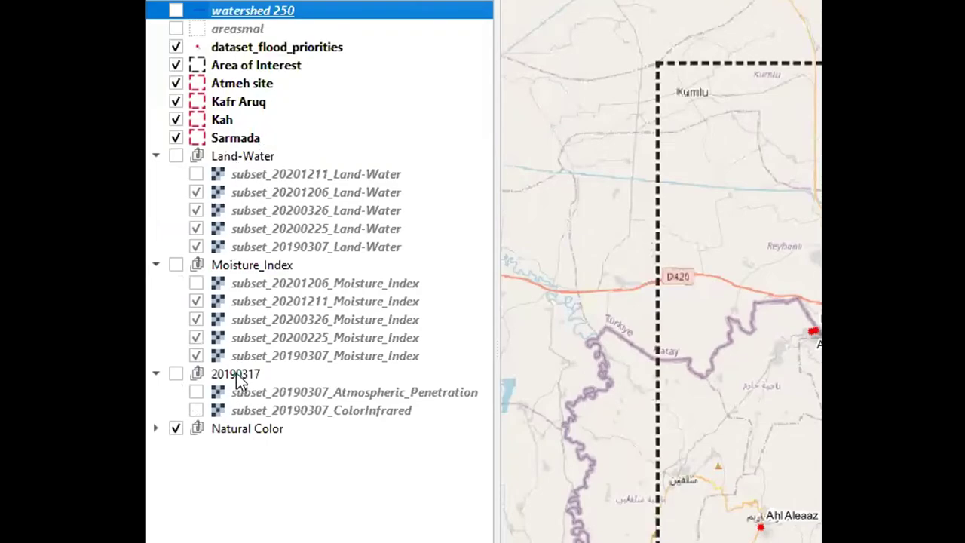
pyautogui.click(155, 428)
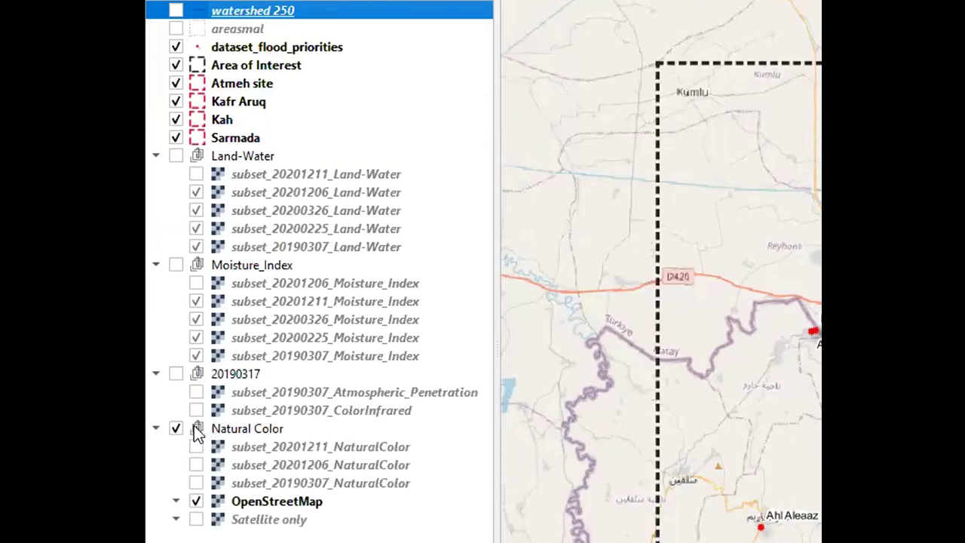
pyautogui.click(196, 501)
pyautogui.click(196, 519)
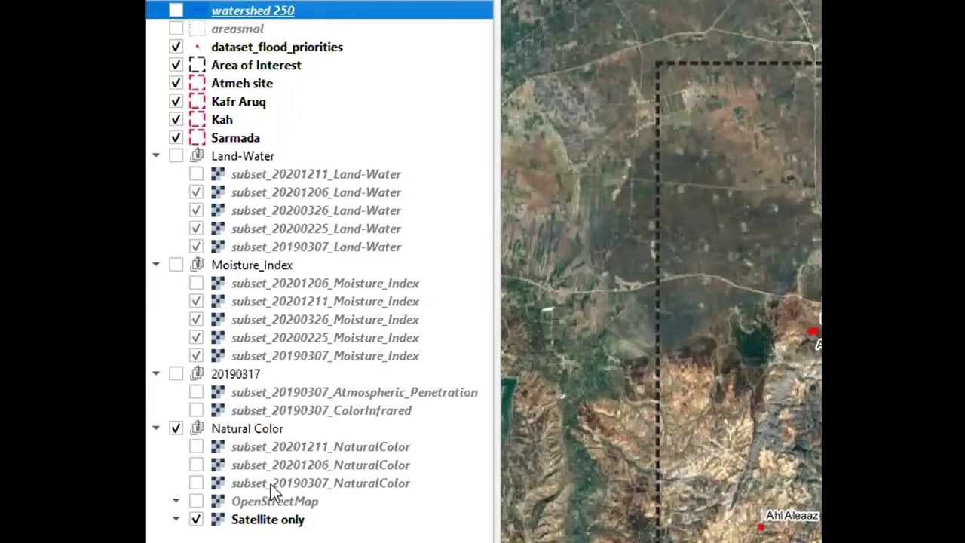
# Step: View the 20201211 natural color image, replace it with the 20201206 one, and examine the Sarmada site up close
pyautogui.click(197, 445)
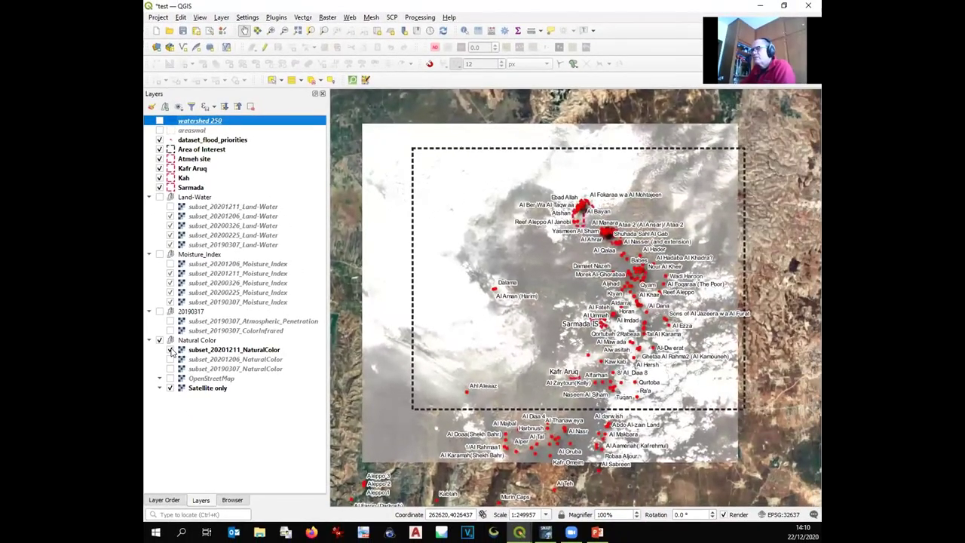
pyautogui.click(176, 370)
pyautogui.click(175, 382)
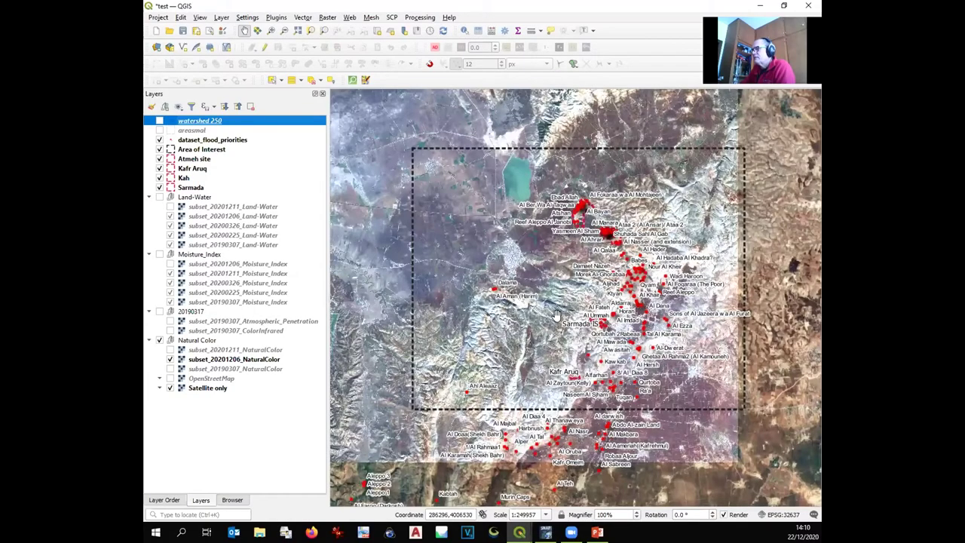
pyautogui.scroll(2, 554, 320)
pyautogui.scroll(2, 694, 311)
pyautogui.moveTo(695, 310); pyautogui.dragTo(520, 309)
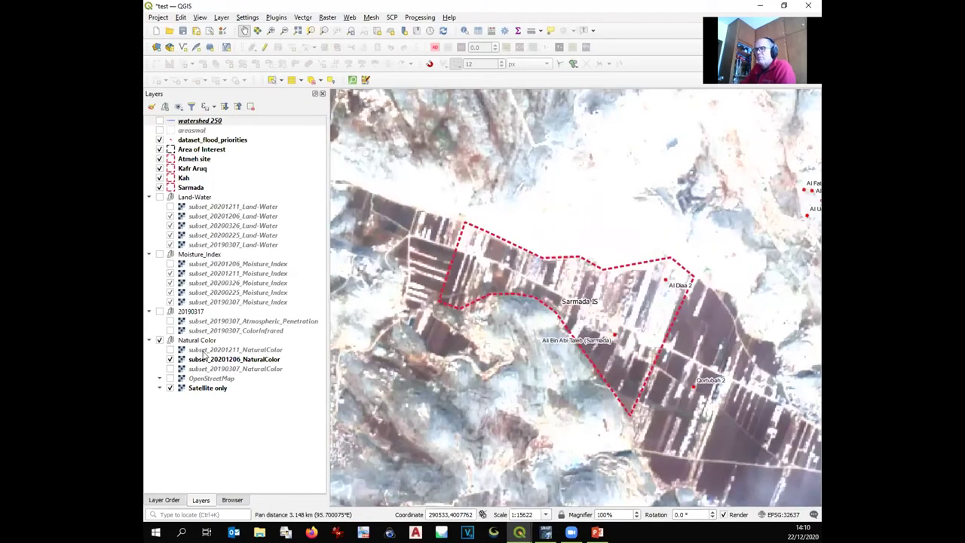
# Step: Hide the natural color imagery, zoom the map to the areasmal layer, and display the Satellite only basemap there
pyautogui.click(160, 341)
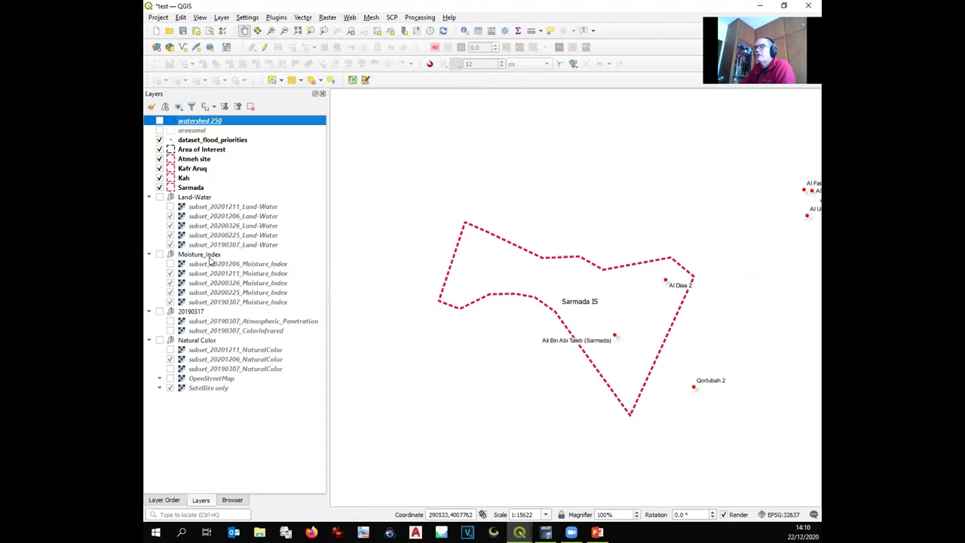
pyautogui.click(181, 130)
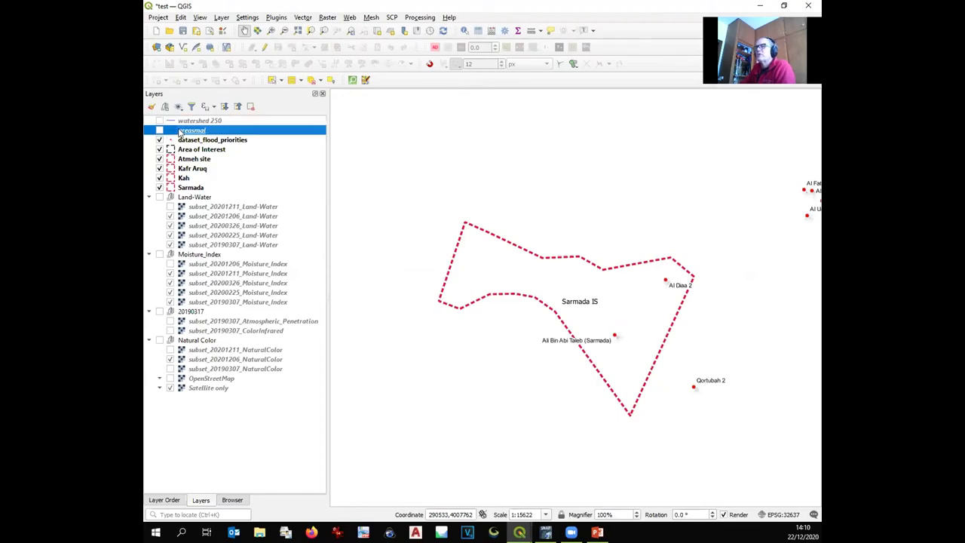
pyautogui.rightClick(181, 130)
pyautogui.click(188, 134)
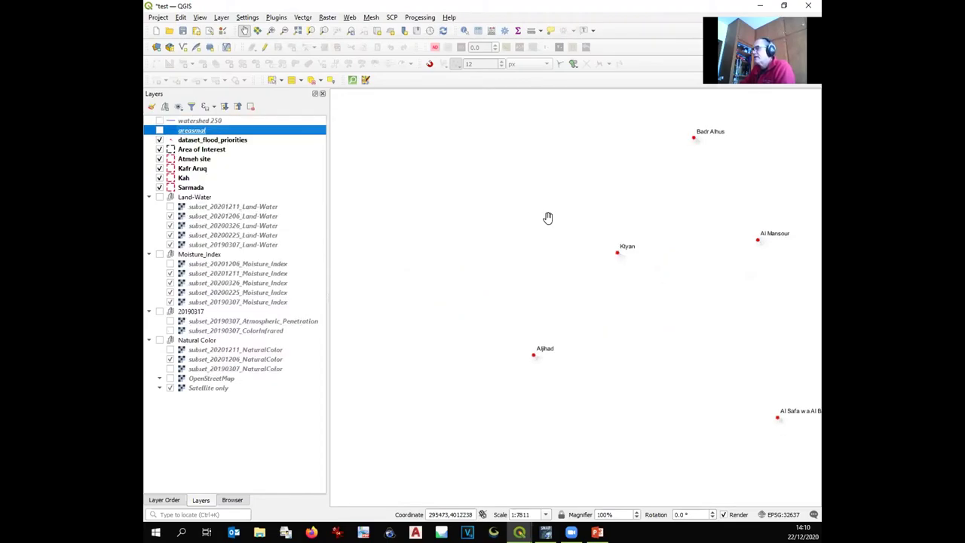
pyautogui.click(171, 388)
pyautogui.scroll(-1, 520, 347)
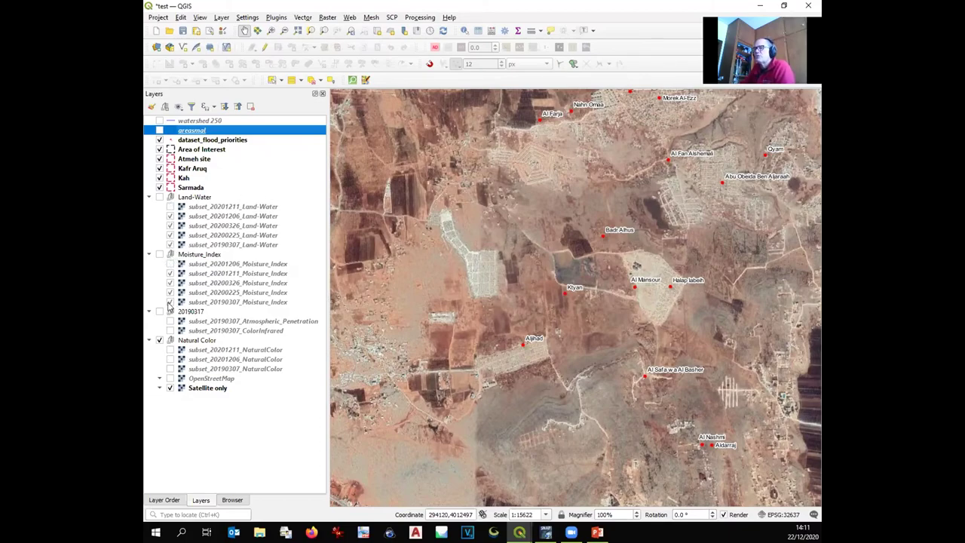
# Step: Show the Moisture_Index group with only its 20190307 layer displayed
pyautogui.click(159, 254)
pyautogui.click(169, 292)
pyautogui.click(170, 283)
pyautogui.click(170, 272)
pyautogui.click(170, 302)
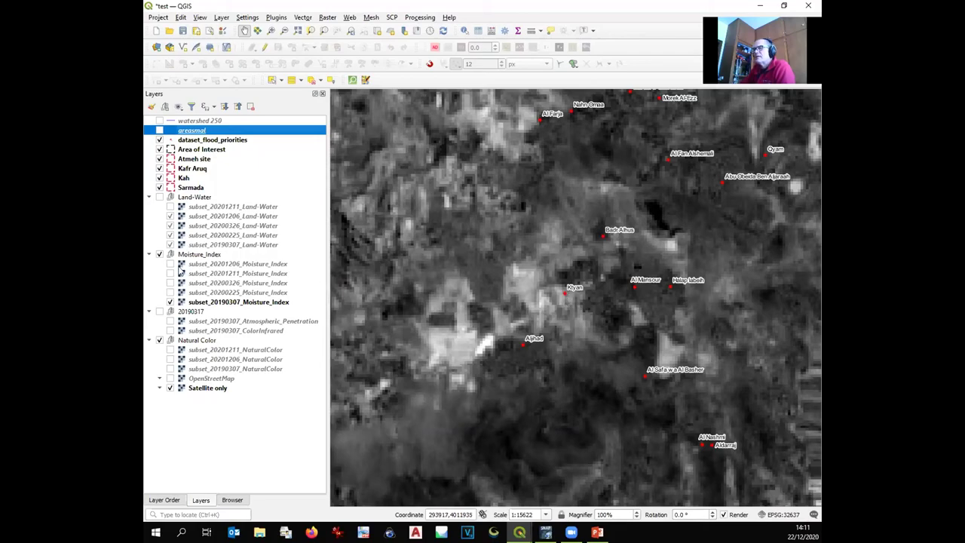
# Step: Compare the 20200225 and 20190307 moisture index images by repeatedly switching between them, leaving both turned on
pyautogui.click(175, 293)
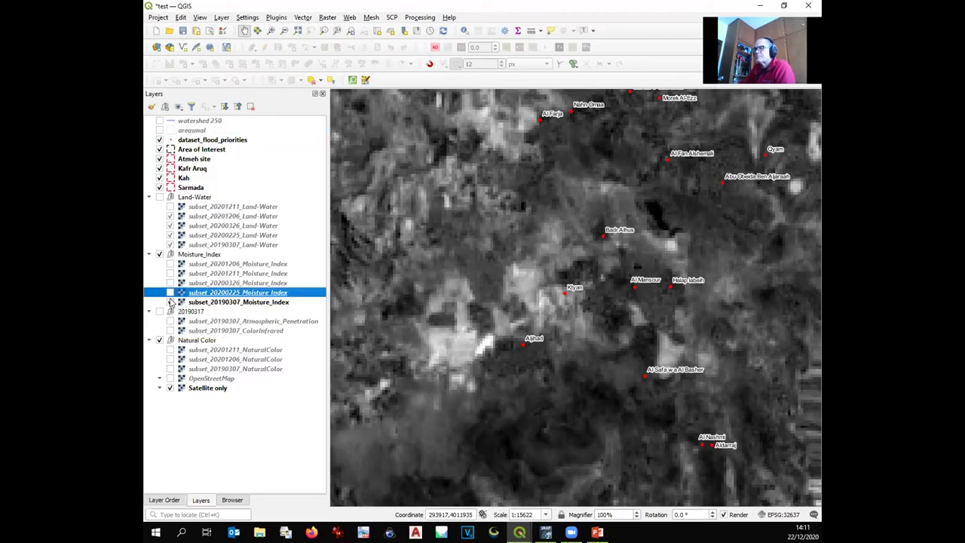
pyautogui.click(169, 293)
pyautogui.click(170, 302)
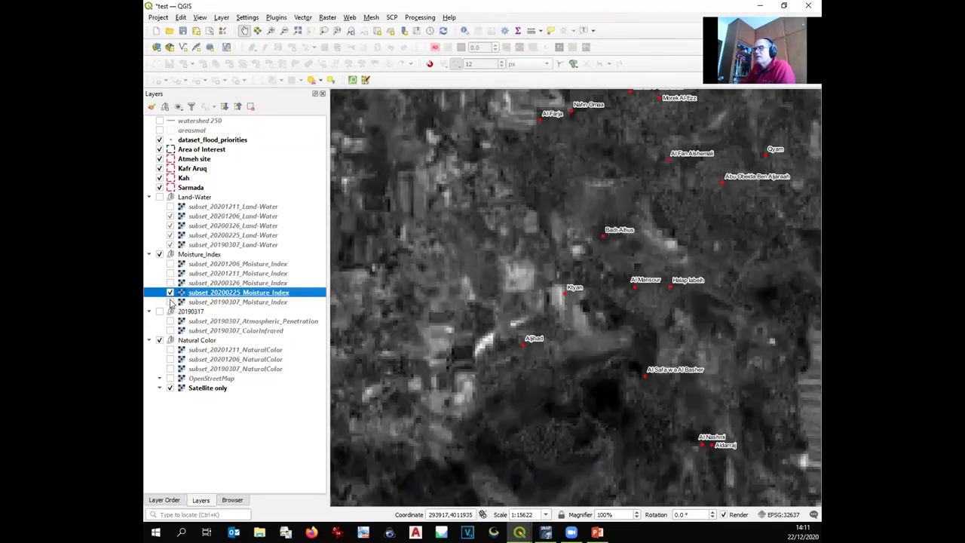
pyautogui.click(170, 301)
pyautogui.click(170, 292)
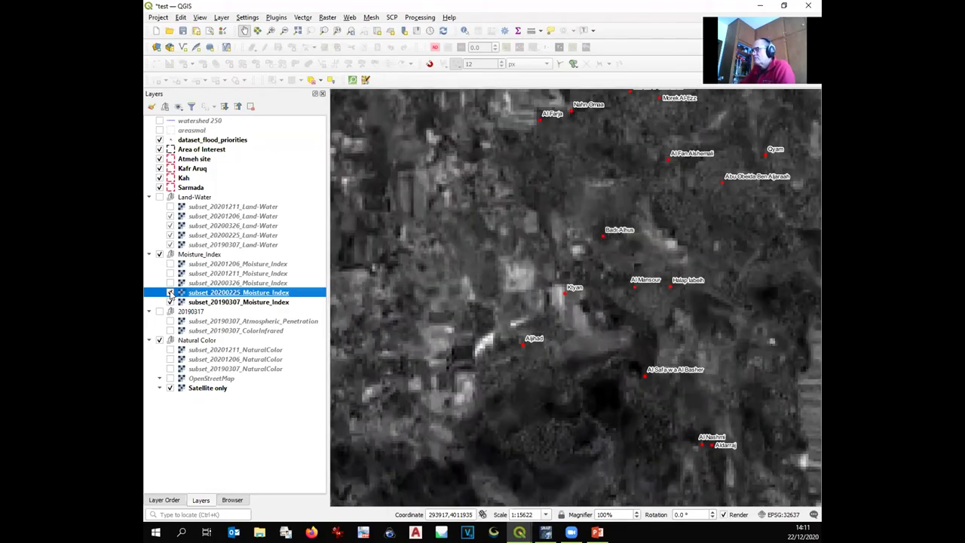
pyautogui.click(170, 292)
pyautogui.click(170, 293)
pyautogui.click(170, 292)
pyautogui.click(170, 293)
pyautogui.click(171, 292)
pyautogui.click(171, 293)
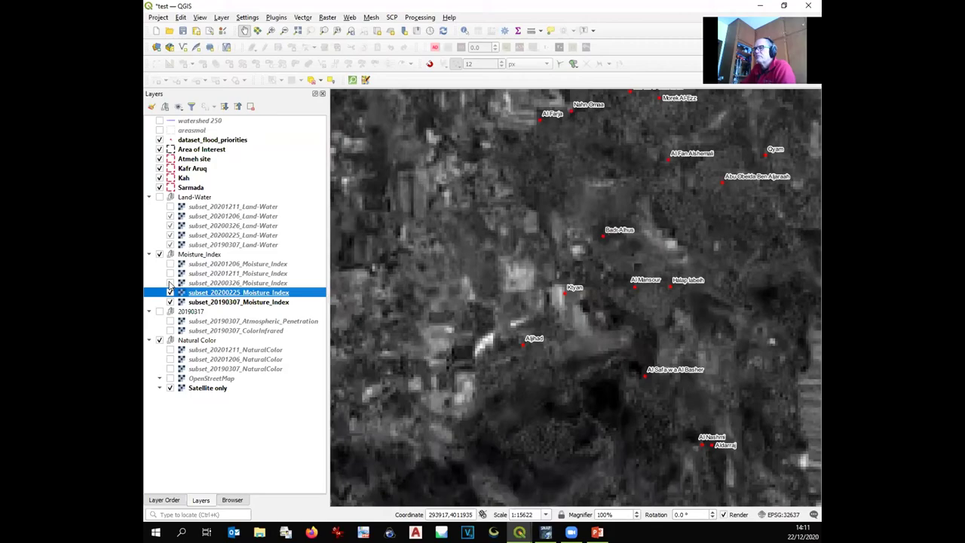
# Step: View the 20200326, 20201211 and 20201206 moisture index images one after another, leaving only the first of them on
pyautogui.click(169, 282)
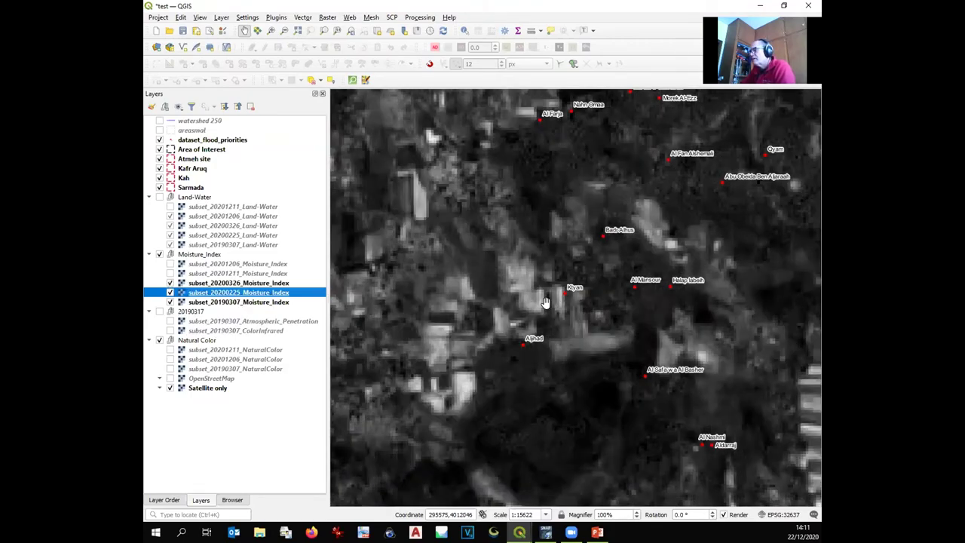
pyautogui.click(170, 273)
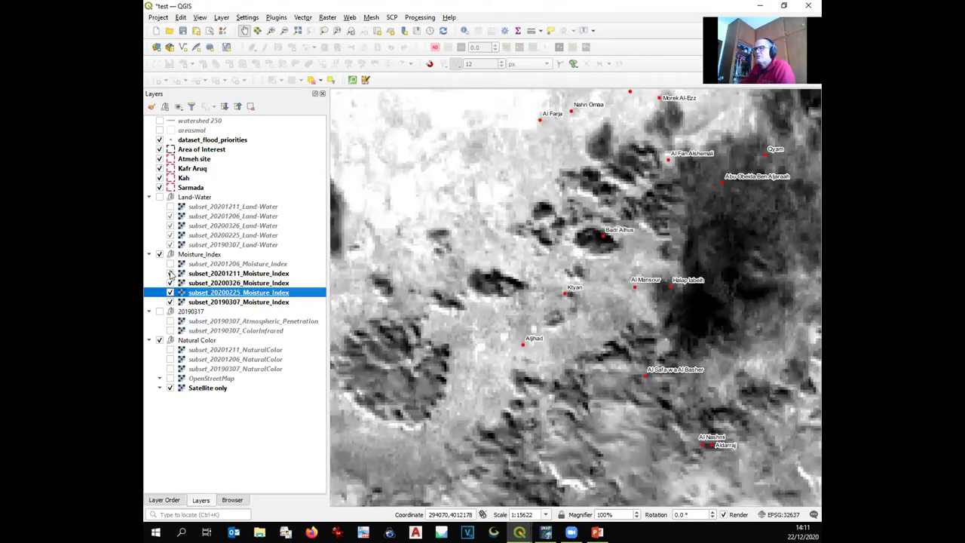
pyautogui.click(169, 273)
pyautogui.click(170, 264)
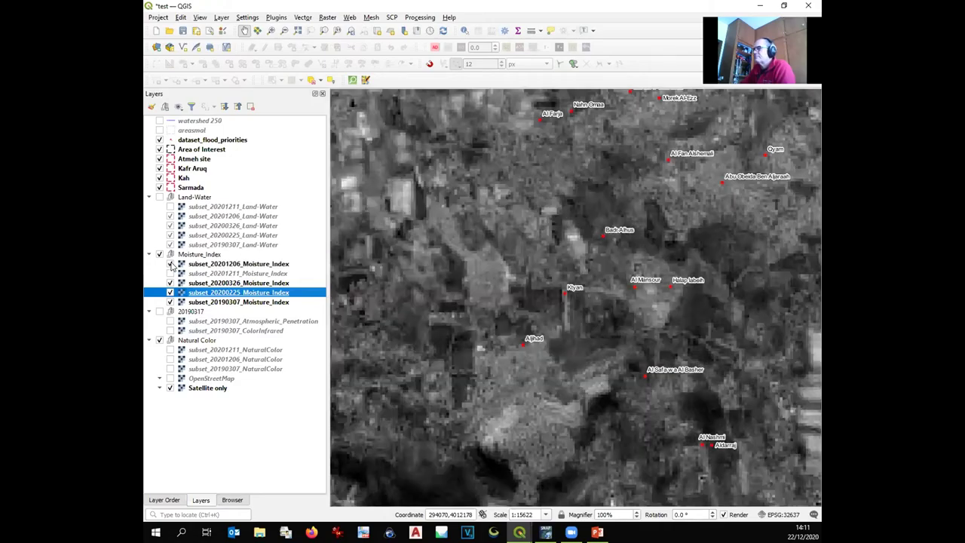
pyautogui.click(169, 264)
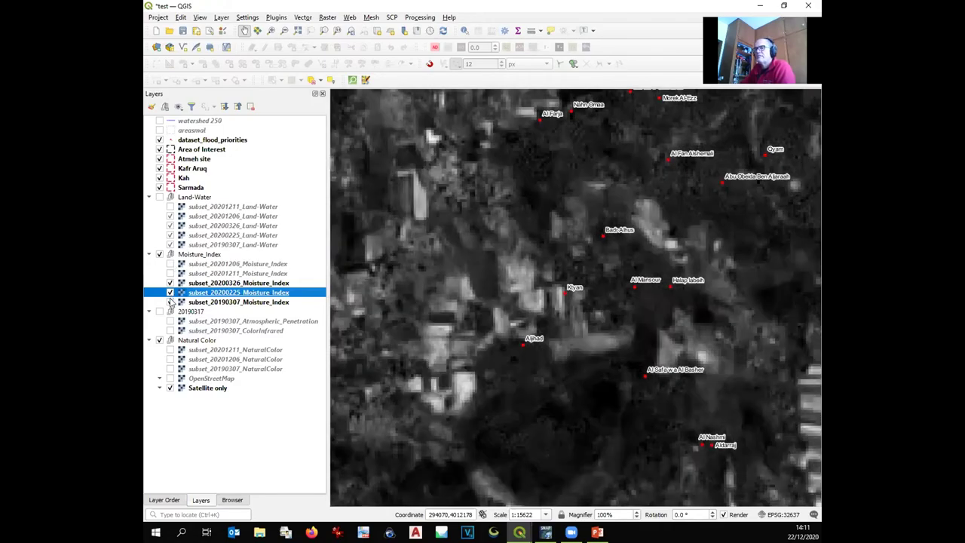
# Step: Hide the Moisture_Index group, show the Land-Water group, and turn off its 20200225, 20200326 and 20201206 layers
pyautogui.click(159, 254)
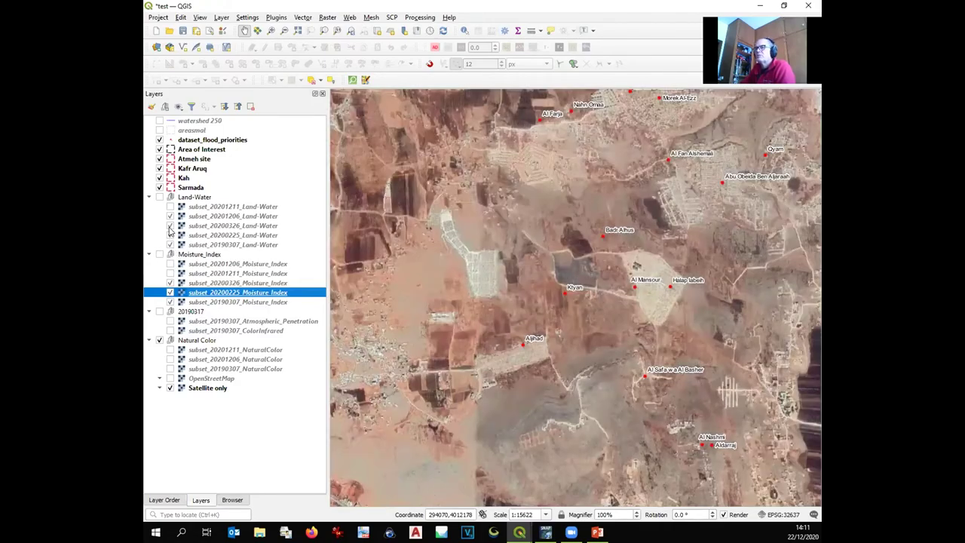
pyautogui.click(159, 197)
pyautogui.click(170, 235)
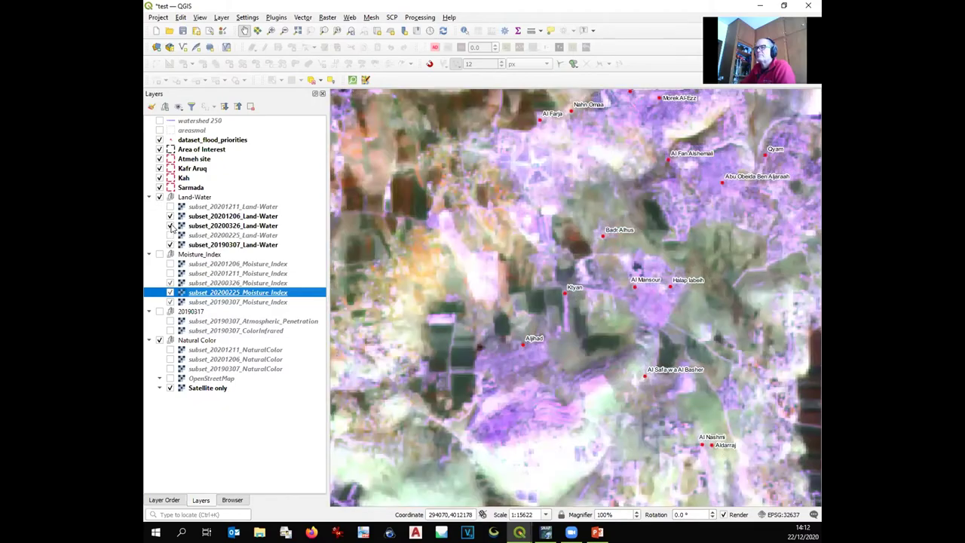
pyautogui.click(170, 226)
pyautogui.click(169, 216)
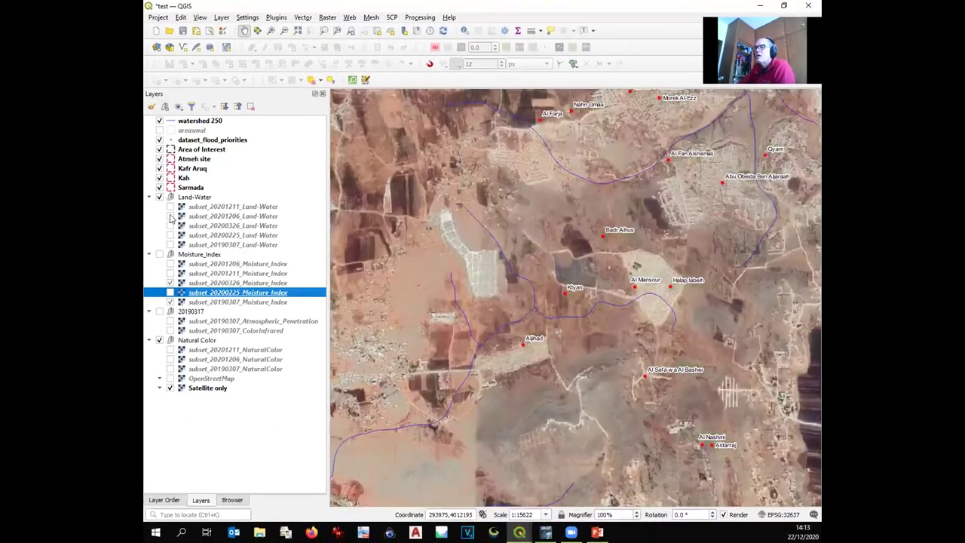
# Step: View the 20201206 and 20201211 Land-Water images beneath the watershed lines and hide both again
pyautogui.click(170, 216)
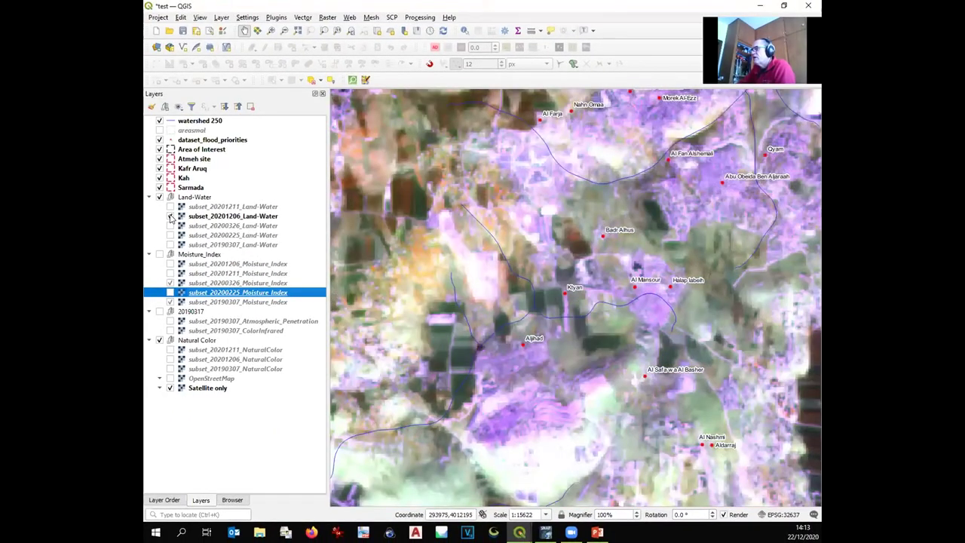
pyautogui.click(170, 207)
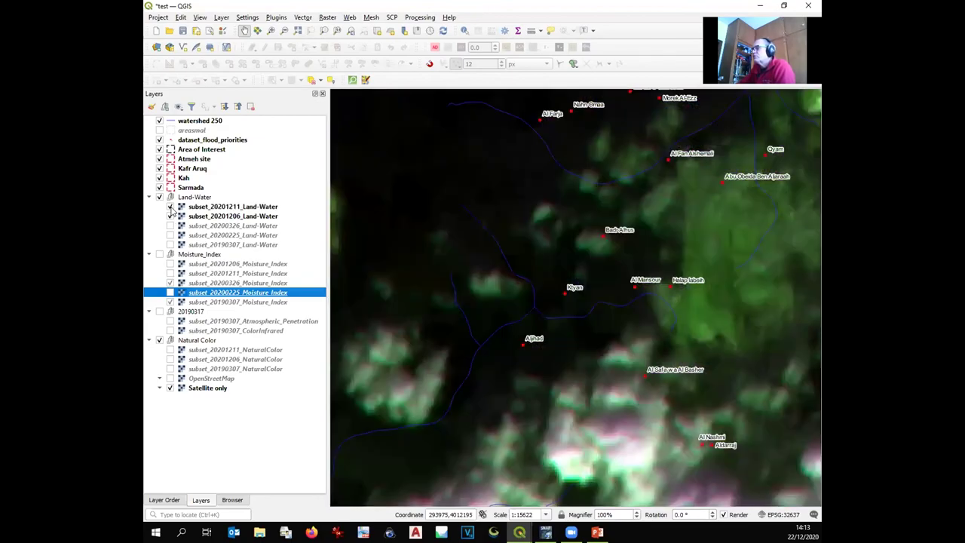
pyautogui.click(170, 206)
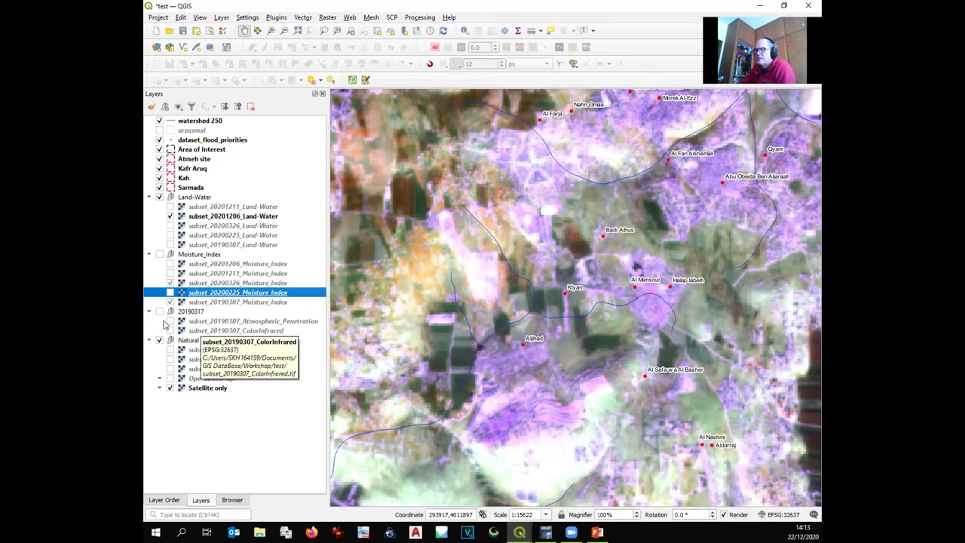
pyautogui.click(169, 216)
# Step: View the 20190307 Atmospheric_Penetration image, replace it with the ColorInfrared one, and examine the area around Ktyan at several scales
pyautogui.click(170, 321)
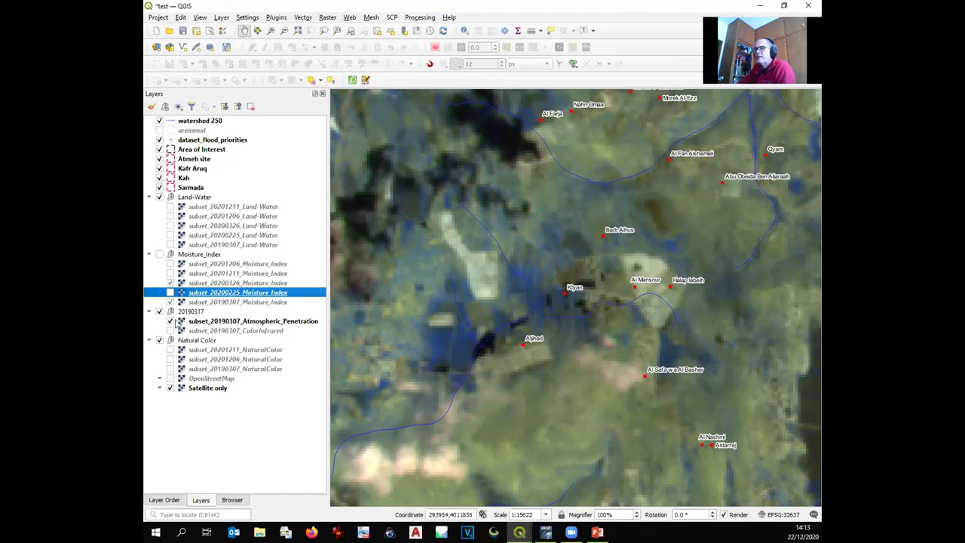
pyautogui.click(171, 321)
pyautogui.click(171, 330)
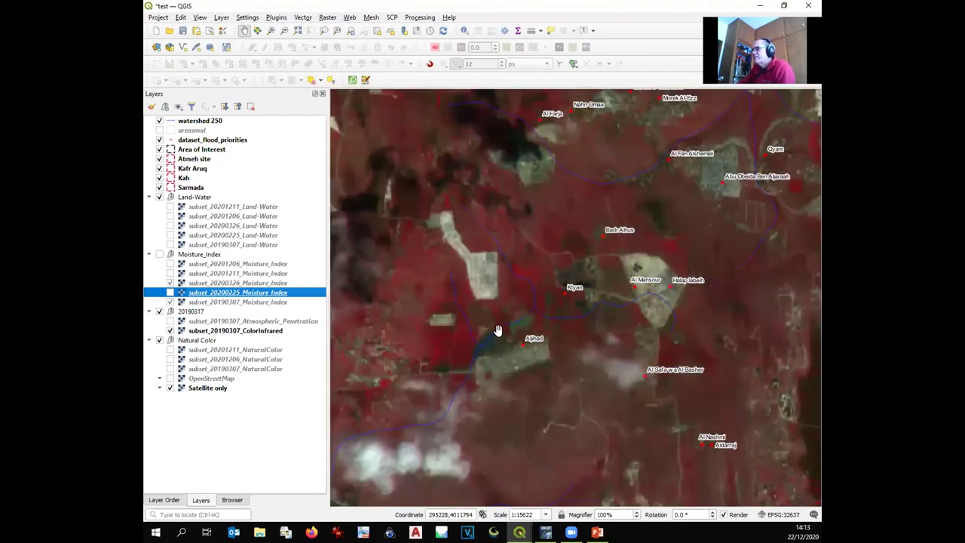
pyautogui.scroll(1, 575, 288)
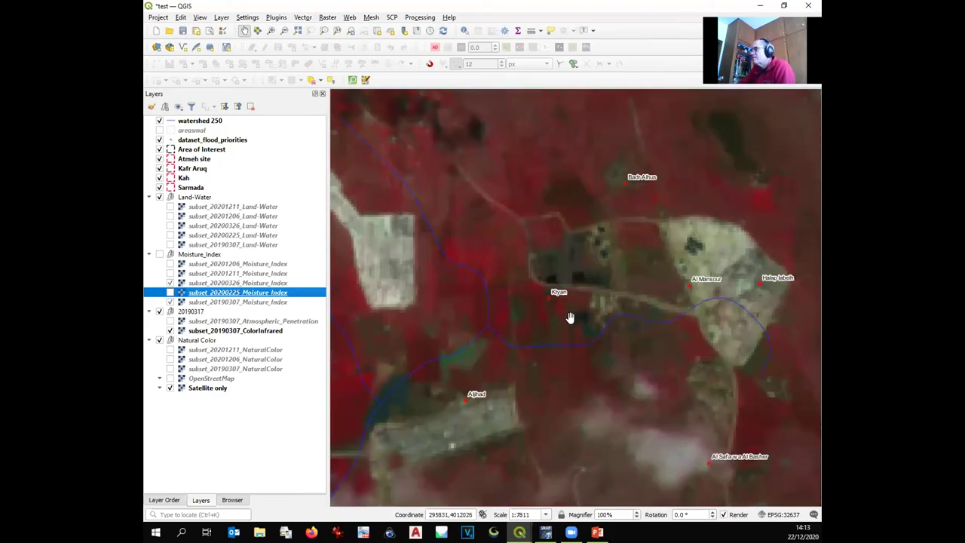
pyautogui.scroll(-1, 567, 318)
pyautogui.scroll(-1, 567, 318)
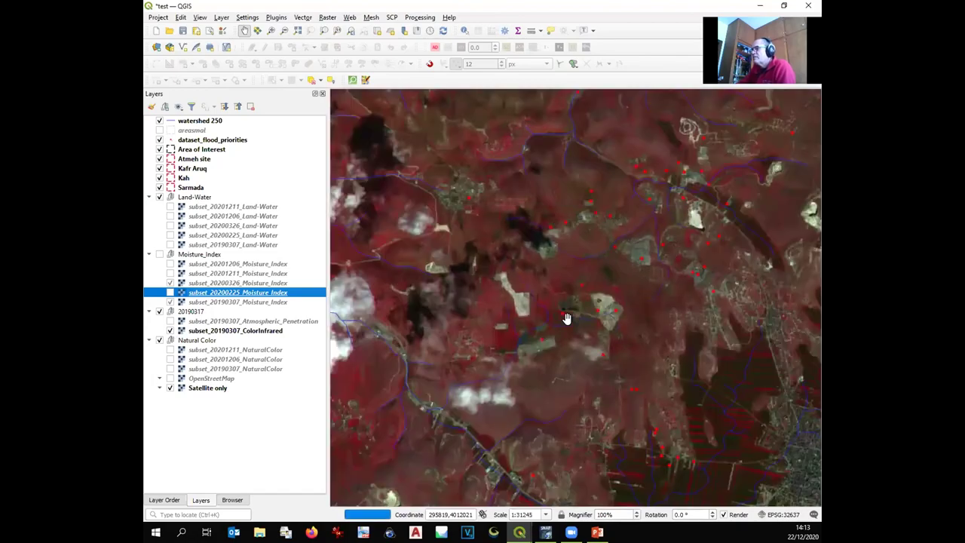